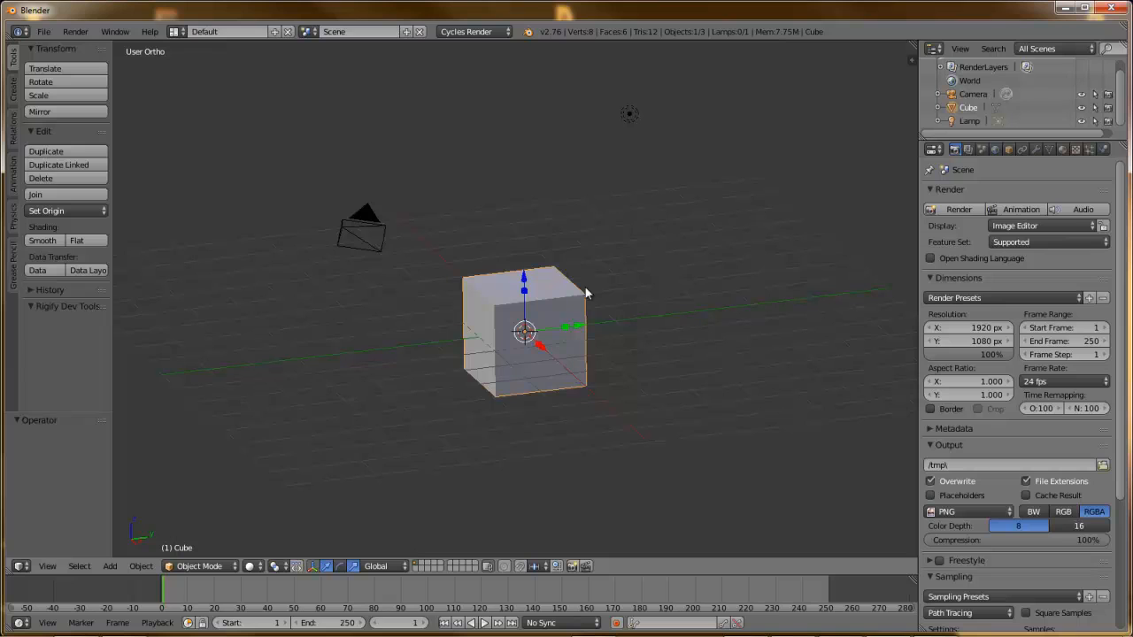
{"action": "scroll", "coordinate": [597, 292], "scroll_direction": "down", "scroll_amount": 4, "text": "shift"}
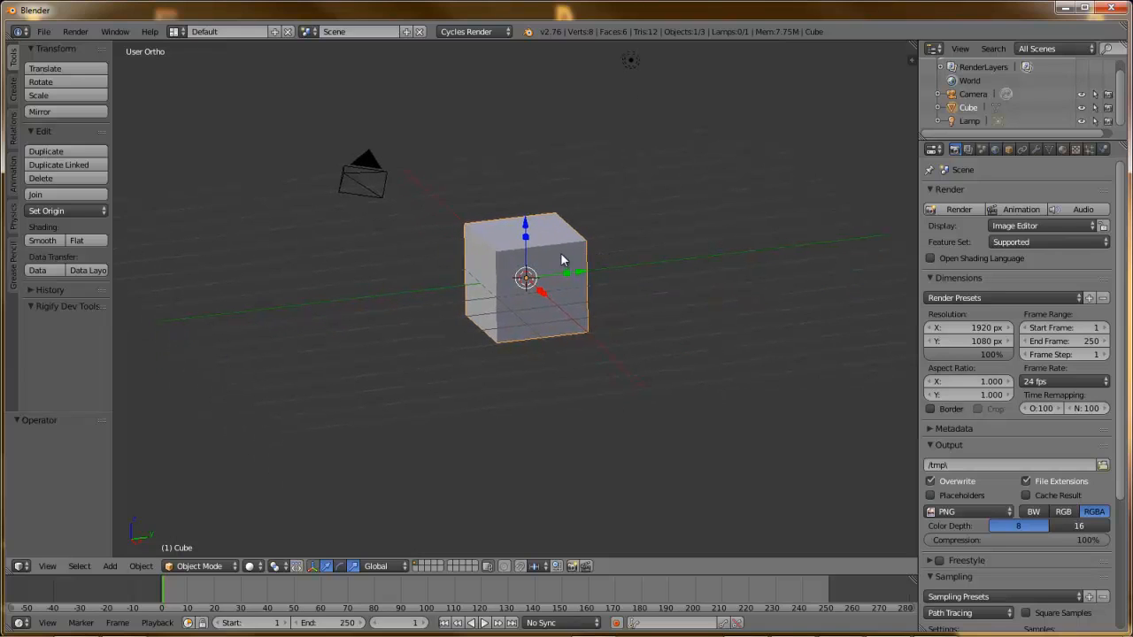
{"action": "key", "text": "Tab"}
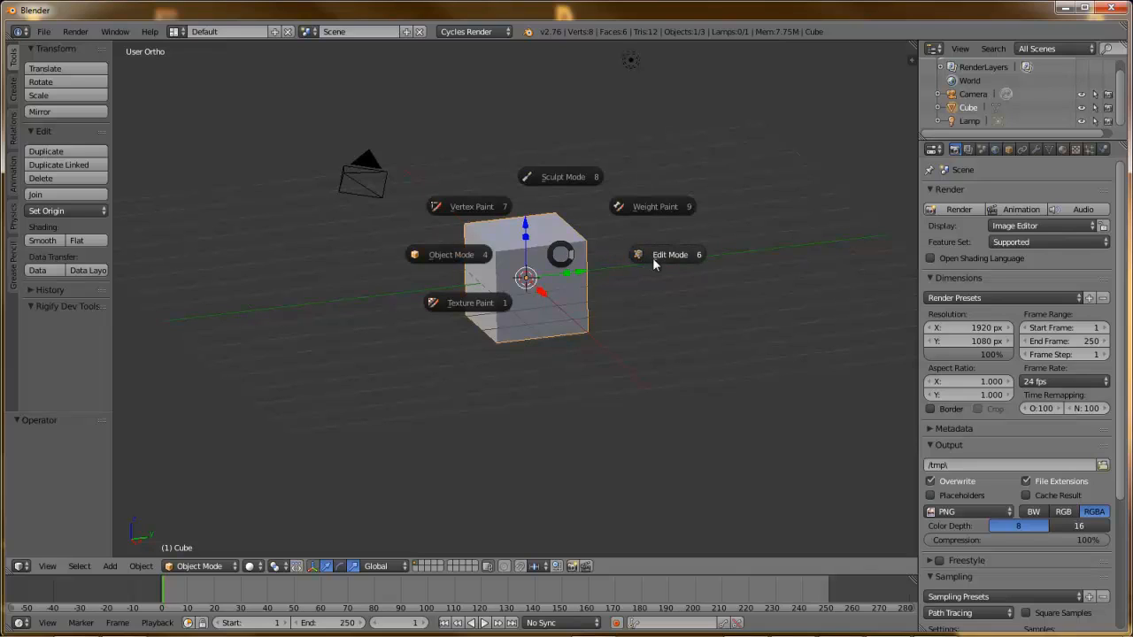
{"action": "left_click", "coordinate": [562, 260]}
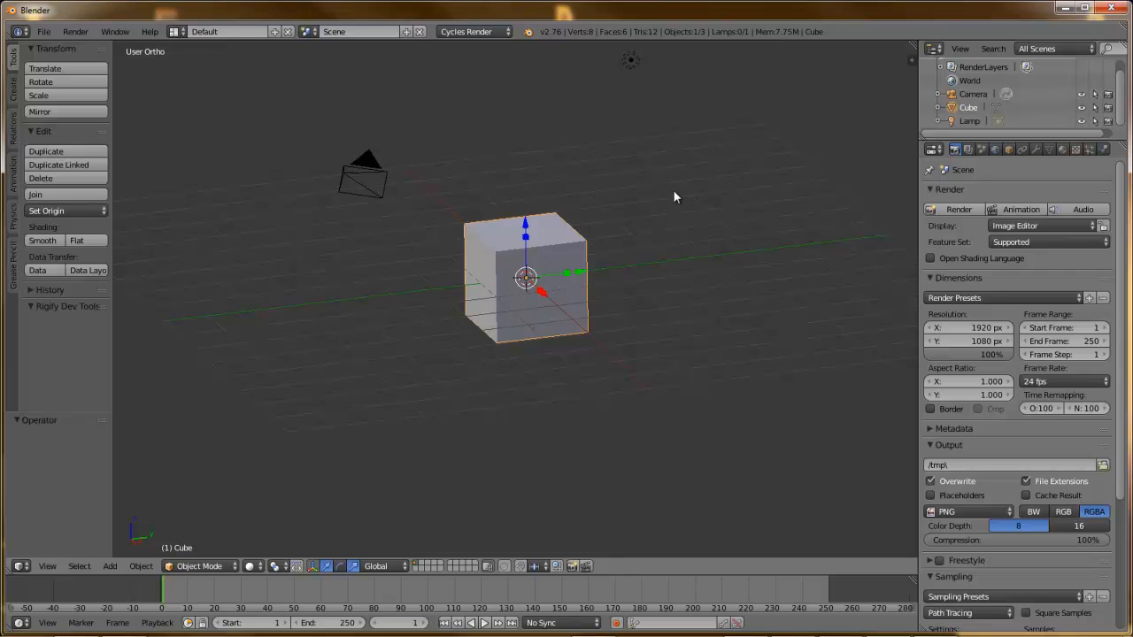
{"action": "key", "text": "Tab"}
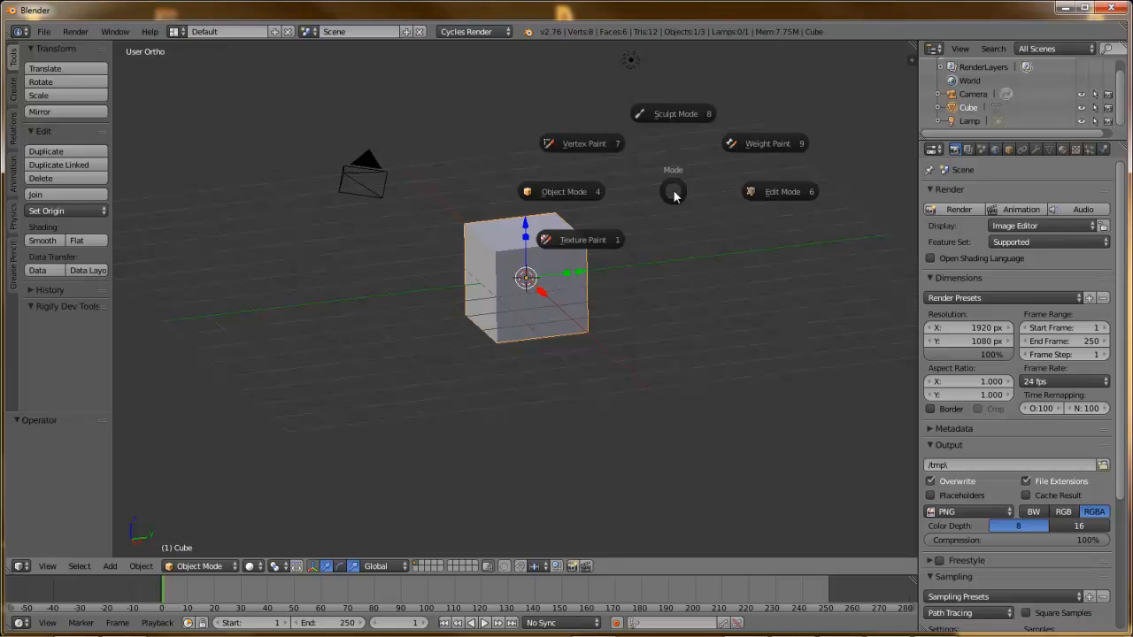
{"action": "left_click", "coordinate": [674, 195]}
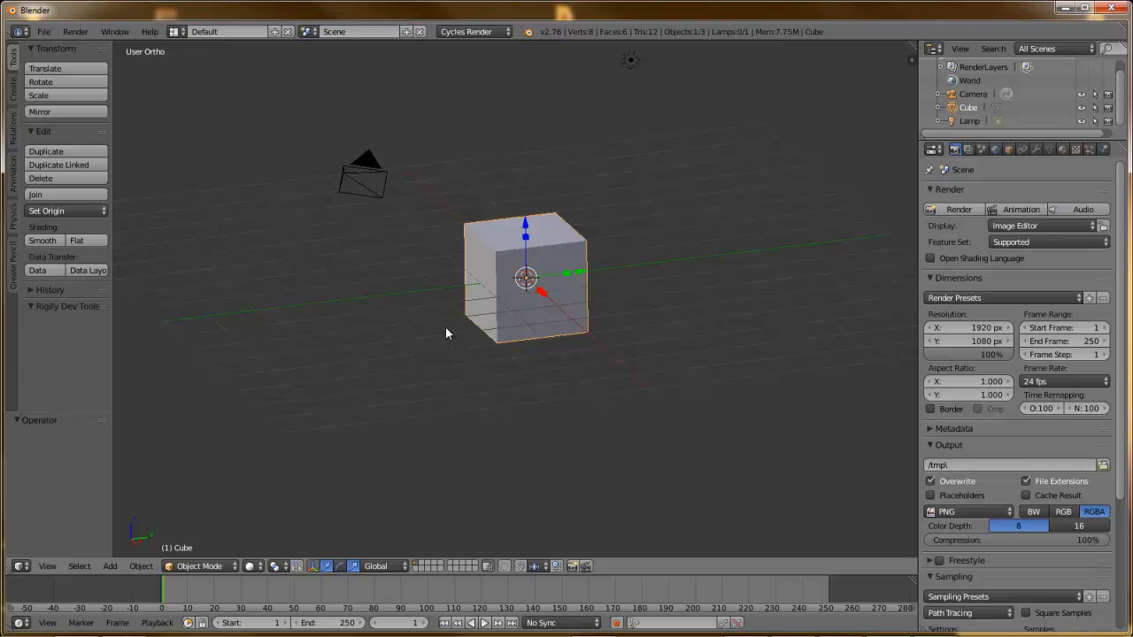
{"action": "left_click", "coordinate": [202, 566]}
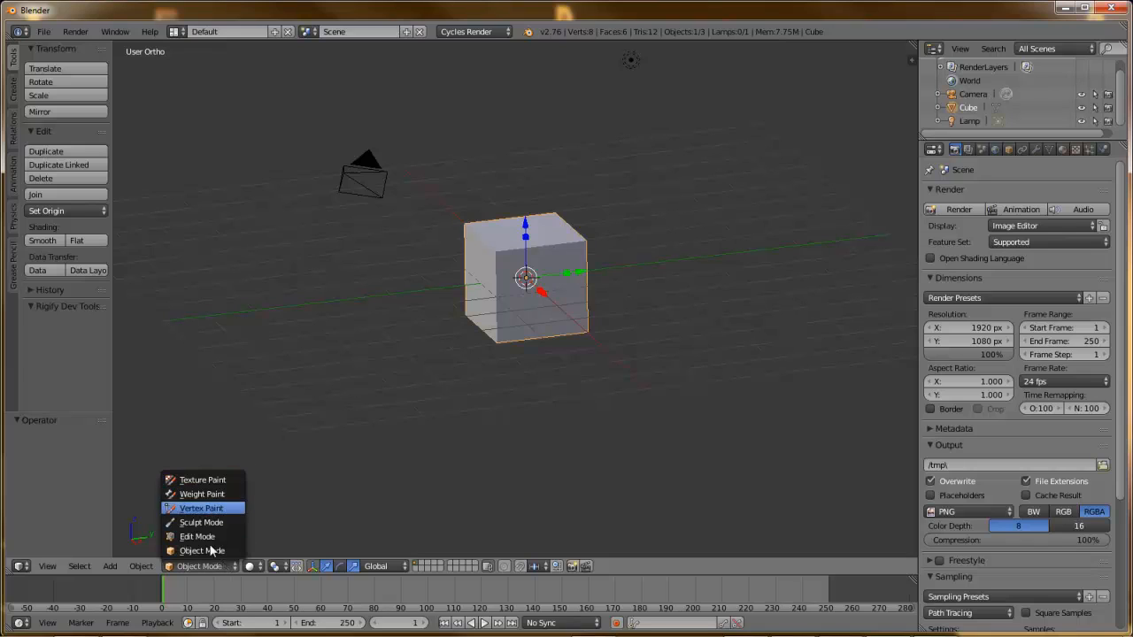
{"action": "left_click", "coordinate": [211, 550]}
- Switch the selected cube from Object Mode to Edit Mode
{"action": "key", "text": "Tab"}
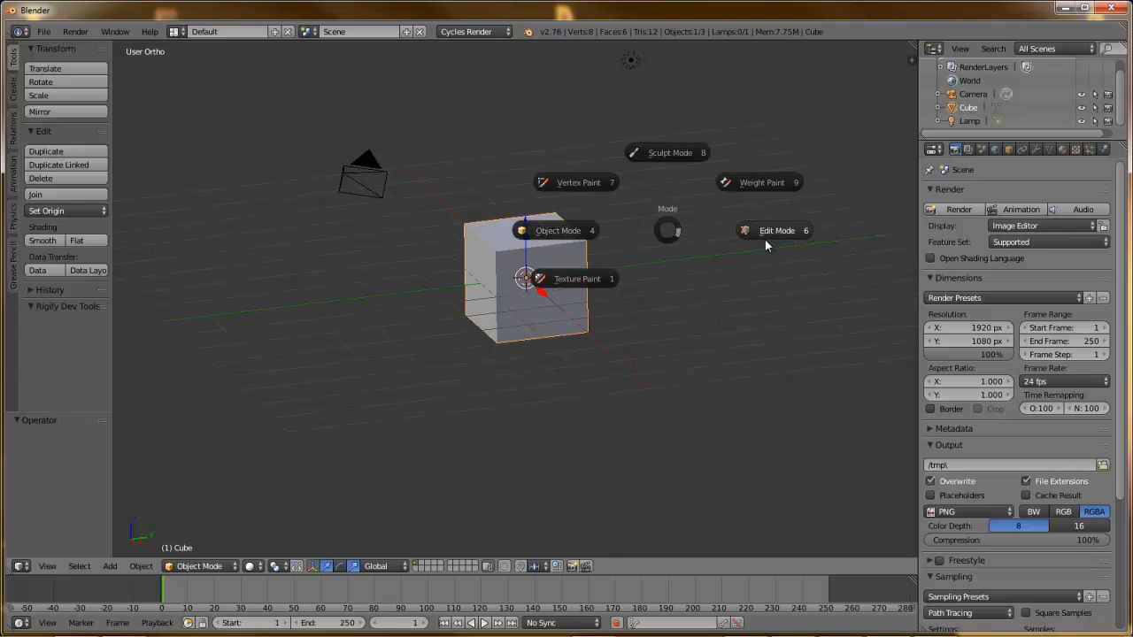
{"action": "left_click", "coordinate": [787, 231]}
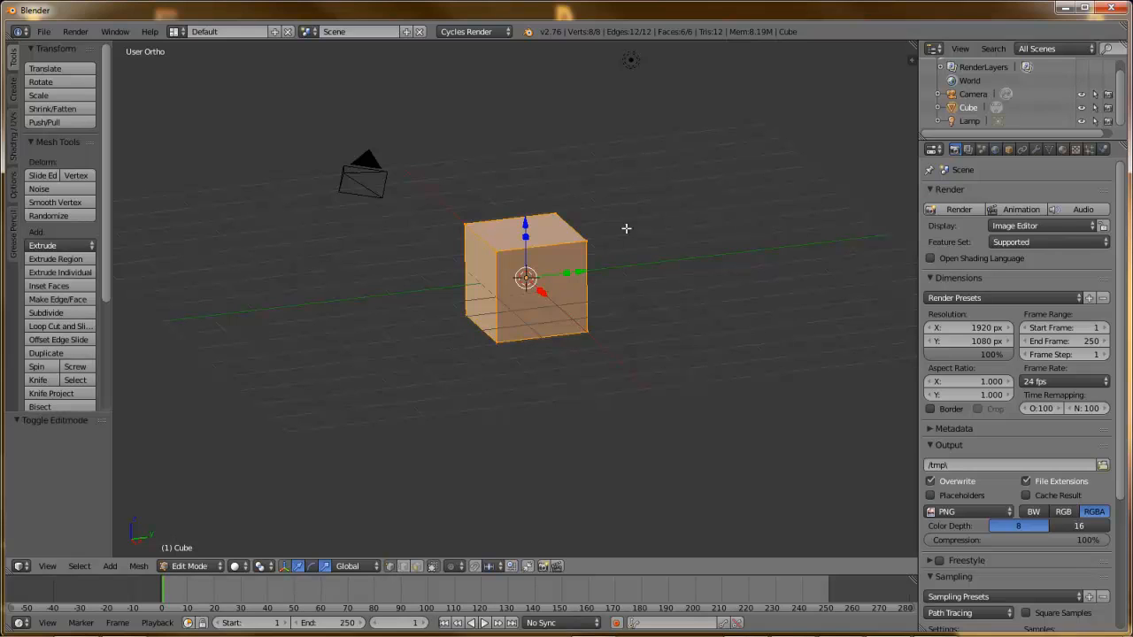
- Try out vertex selection by picking single corner vertices of the cube's top face and clearing the selection in between
{"action": "scroll", "coordinate": [569, 268], "scroll_direction": "up", "scroll_amount": 3}
{"action": "scroll", "coordinate": [571, 268], "scroll_direction": "down", "scroll_amount": 1}
{"action": "middle_click_drag", "start_coordinate": [593, 243], "coordinate": [574, 251], "text": "shift"}
{"action": "right_click", "coordinate": [491, 239]}
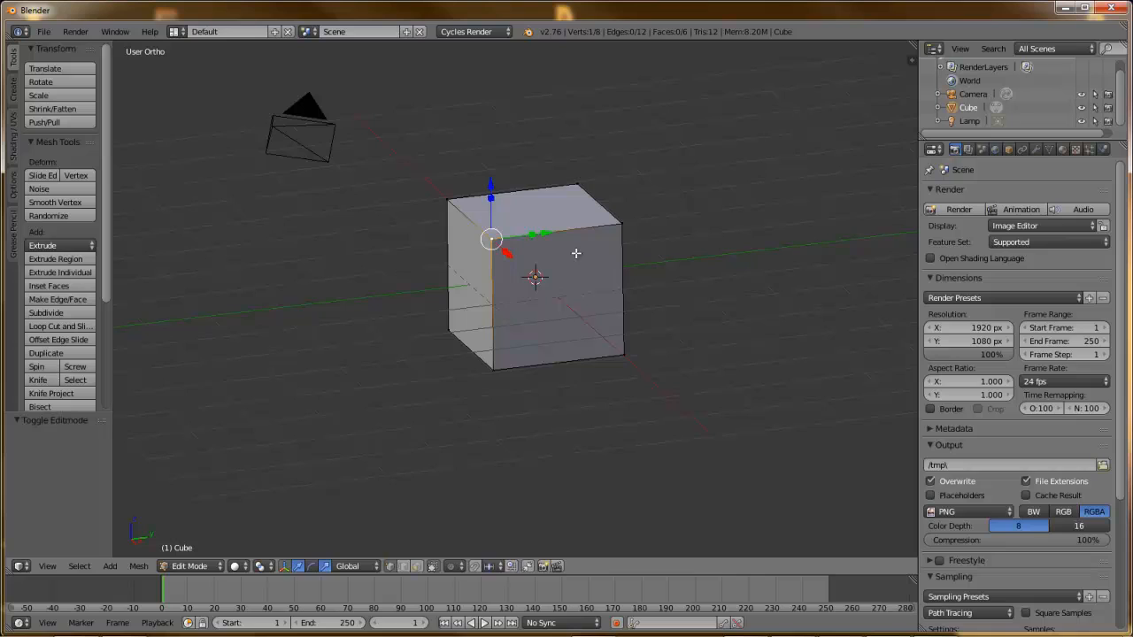
{"action": "right_click", "coordinate": [623, 223]}
{"action": "right_click", "coordinate": [577, 183]}
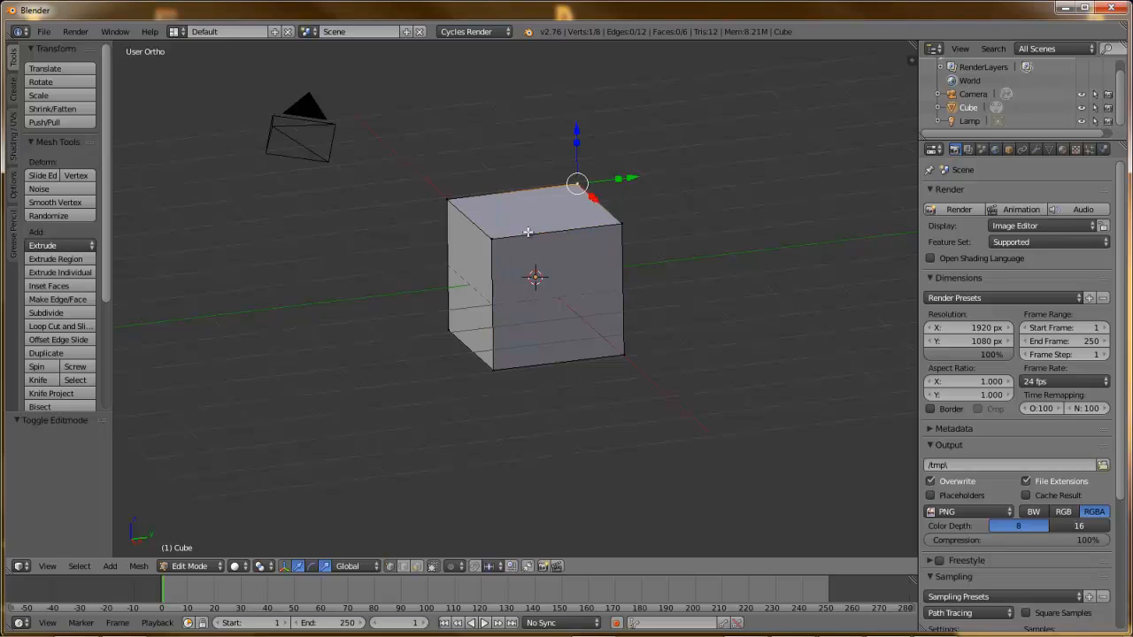
{"action": "key", "text": "a"}
{"action": "left_click", "coordinate": [390, 567]}
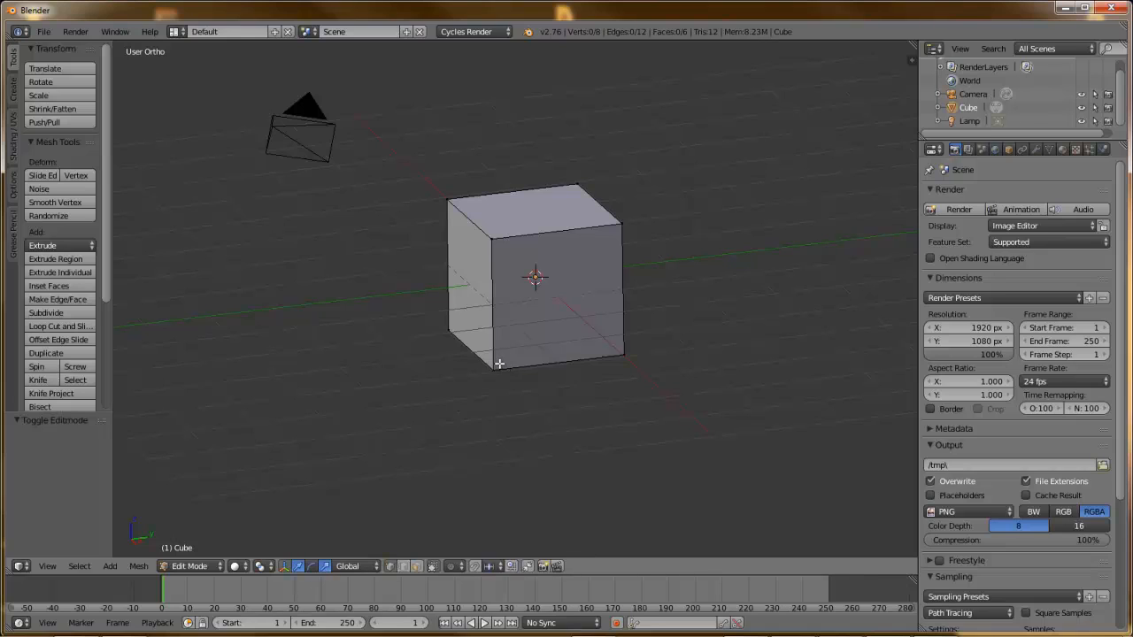
{"action": "right_click", "coordinate": [501, 251]}
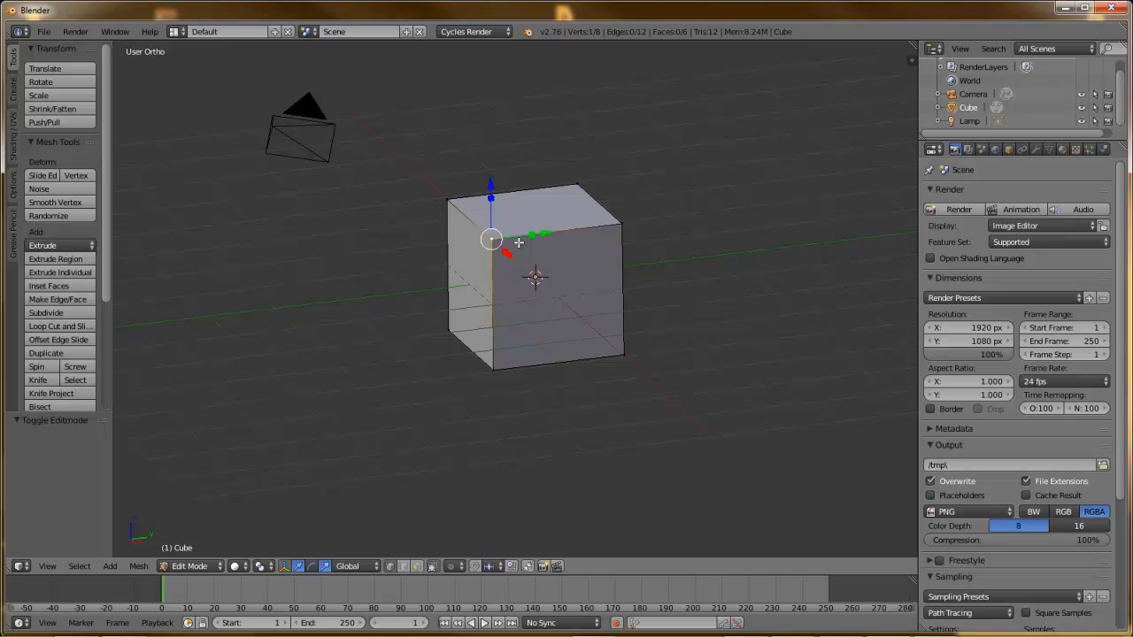
- Select the cube's top face in face select mode and extrude it upward about 1.449 units
{"action": "left_click", "coordinate": [416, 565]}
{"action": "right_click", "coordinate": [531, 214]}
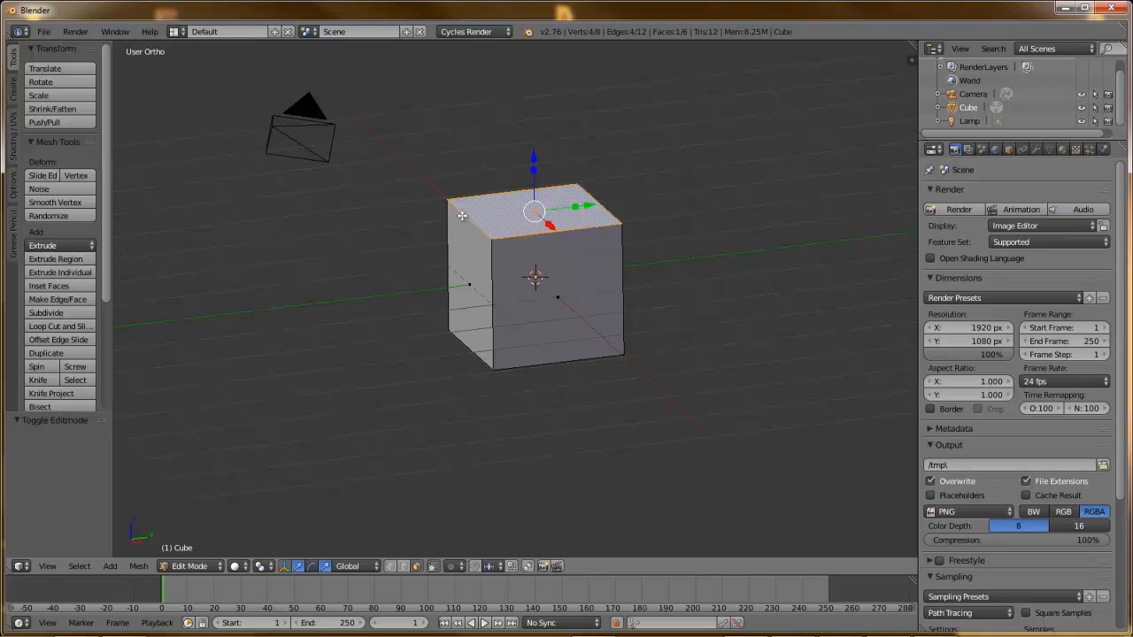
{"action": "key", "text": "e"}
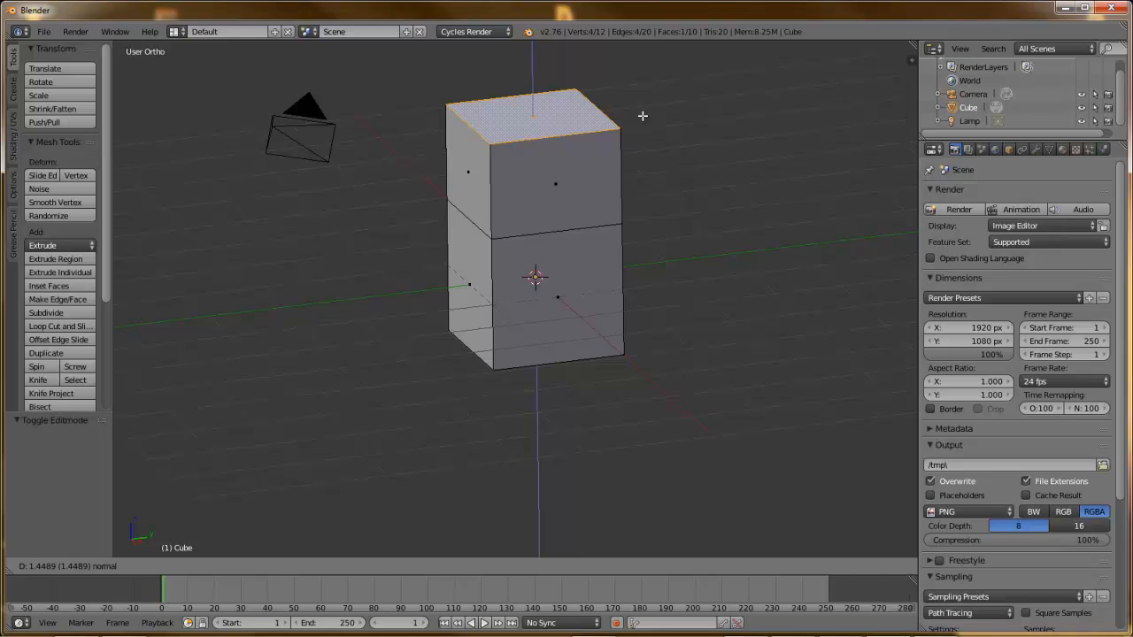
{"action": "left_click", "coordinate": [642, 115]}
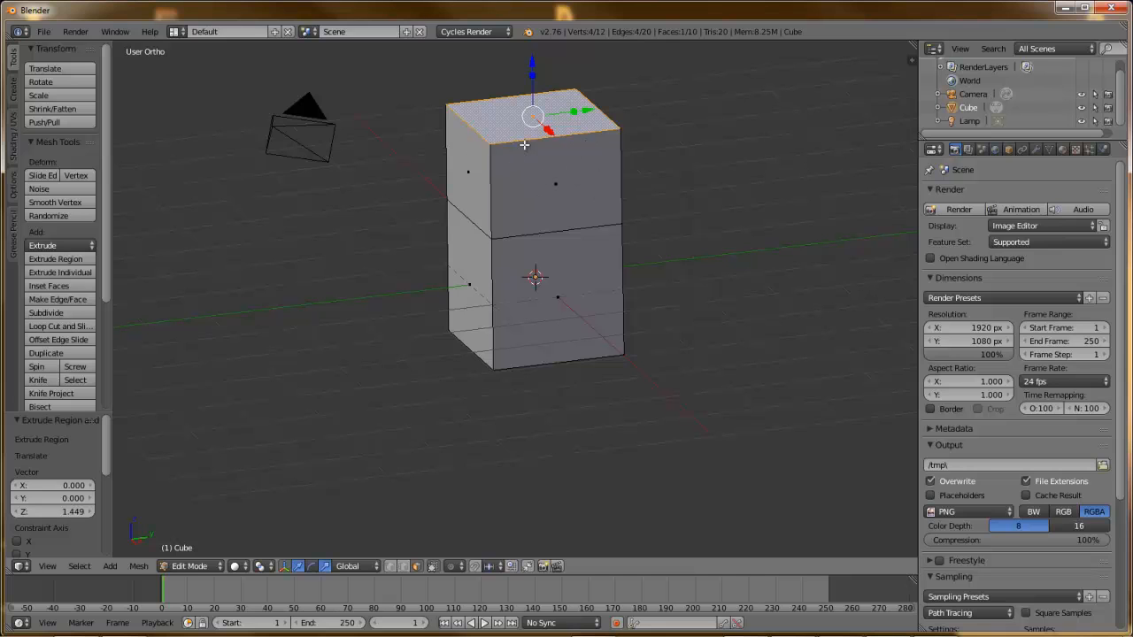
- Change the viewport shading to Wireframe so the extruded box is see-through
{"action": "middle_click_drag", "start_coordinate": [687, 180], "coordinate": [589, 226]}
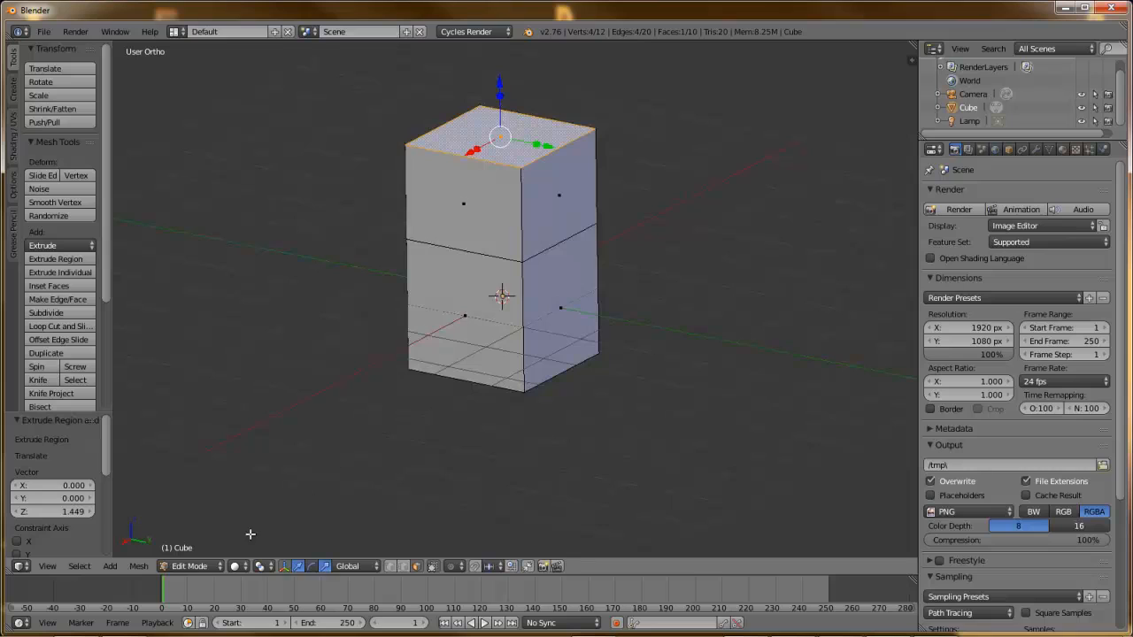
{"action": "left_click", "coordinate": [241, 569]}
{"action": "key", "text": "z"}
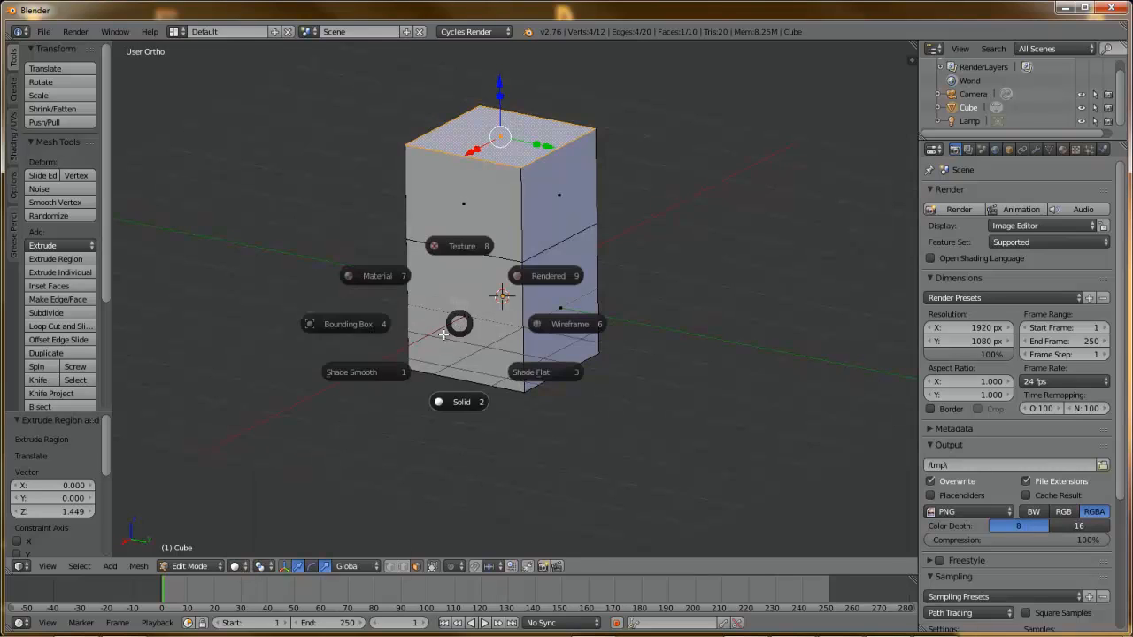
{"action": "left_click", "coordinate": [568, 324]}
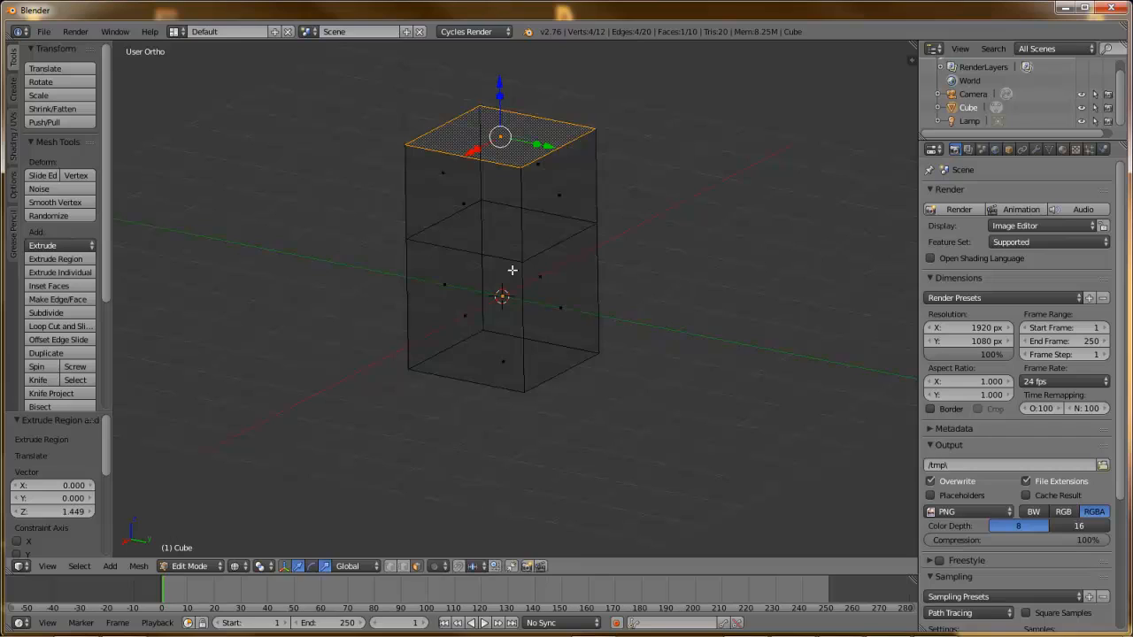
- Set the viewport shading back to Solid and switch it to Wireframe once more
{"action": "left_click", "coordinate": [240, 571]}
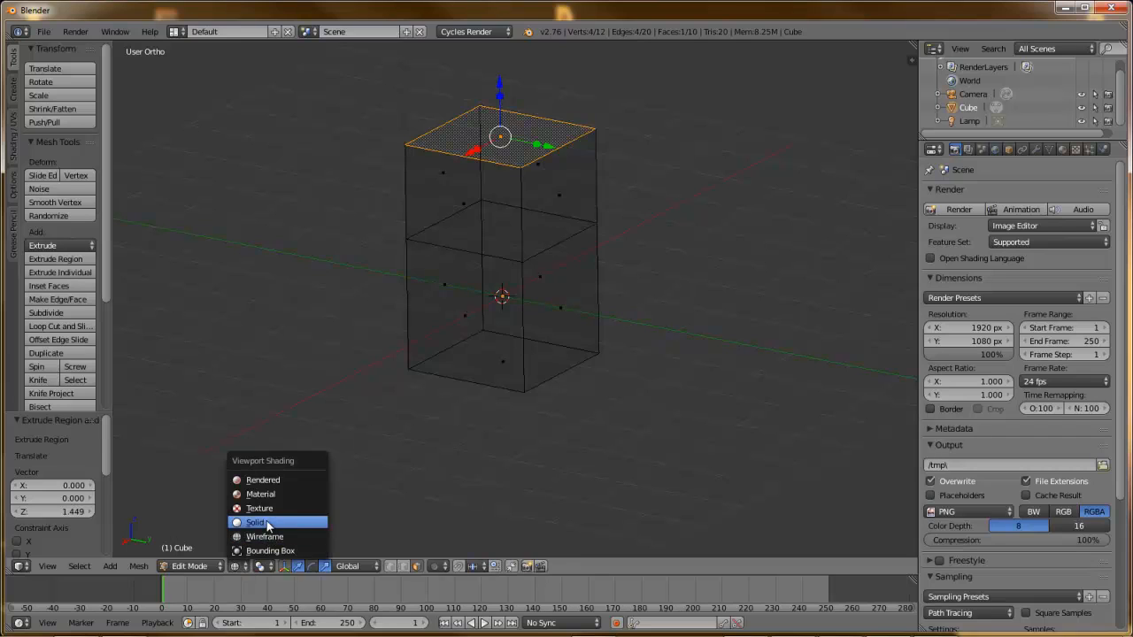
{"action": "left_click", "coordinate": [266, 522]}
{"action": "left_click", "coordinate": [239, 567]}
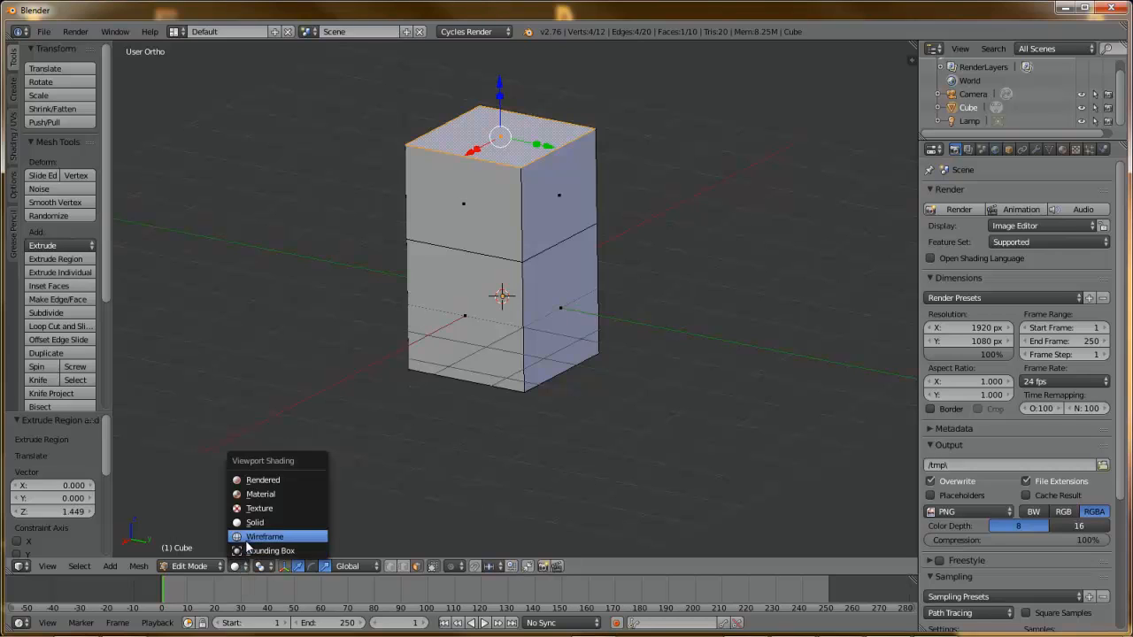
{"action": "left_click", "coordinate": [256, 536]}
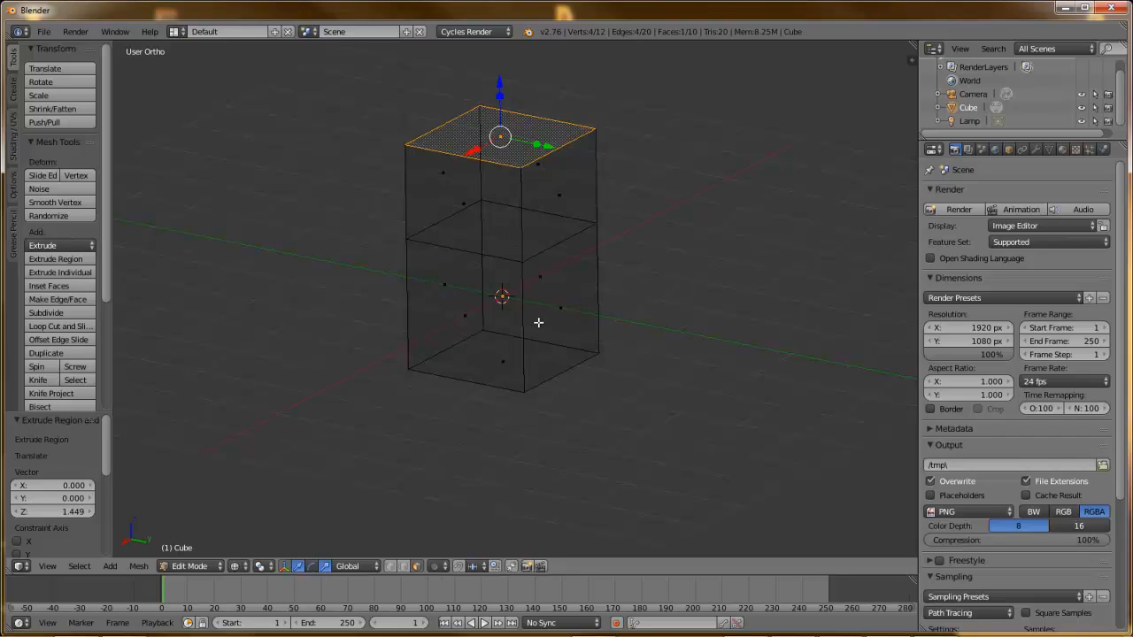
- Inspect the wireframe box from several angles and return the viewport to Solid shading
{"action": "middle_click_drag", "start_coordinate": [553, 290], "coordinate": [544, 209]}
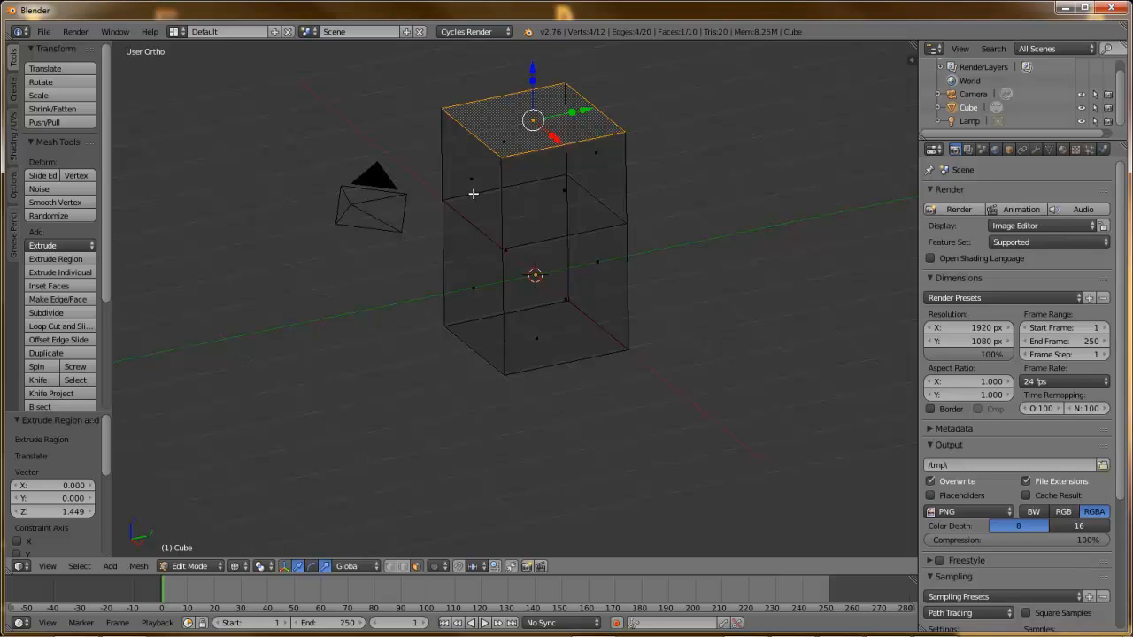
{"action": "key", "text": "KP_4"}
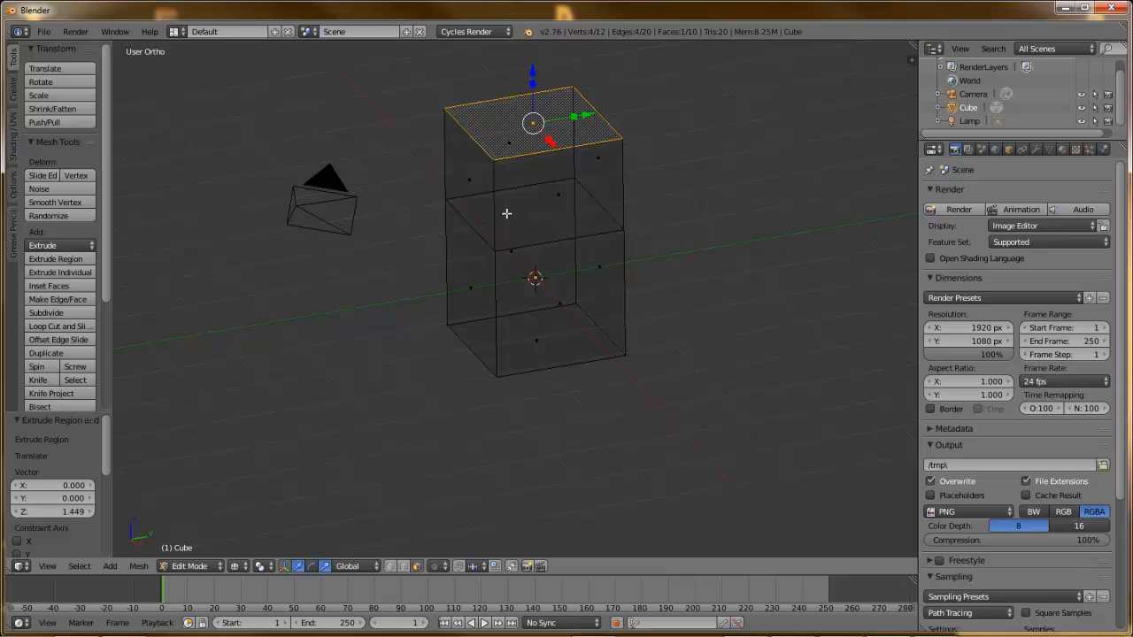
{"action": "middle_click_drag", "start_coordinate": [508, 215], "coordinate": [505, 239]}
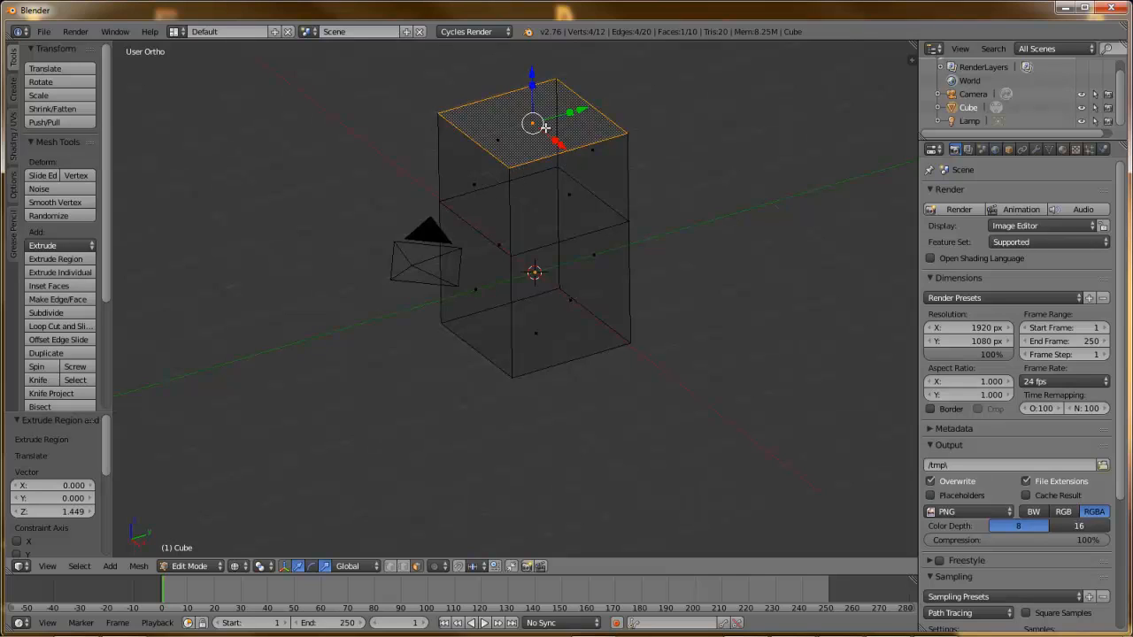
{"action": "middle_click_drag", "start_coordinate": [531, 191], "coordinate": [579, 161]}
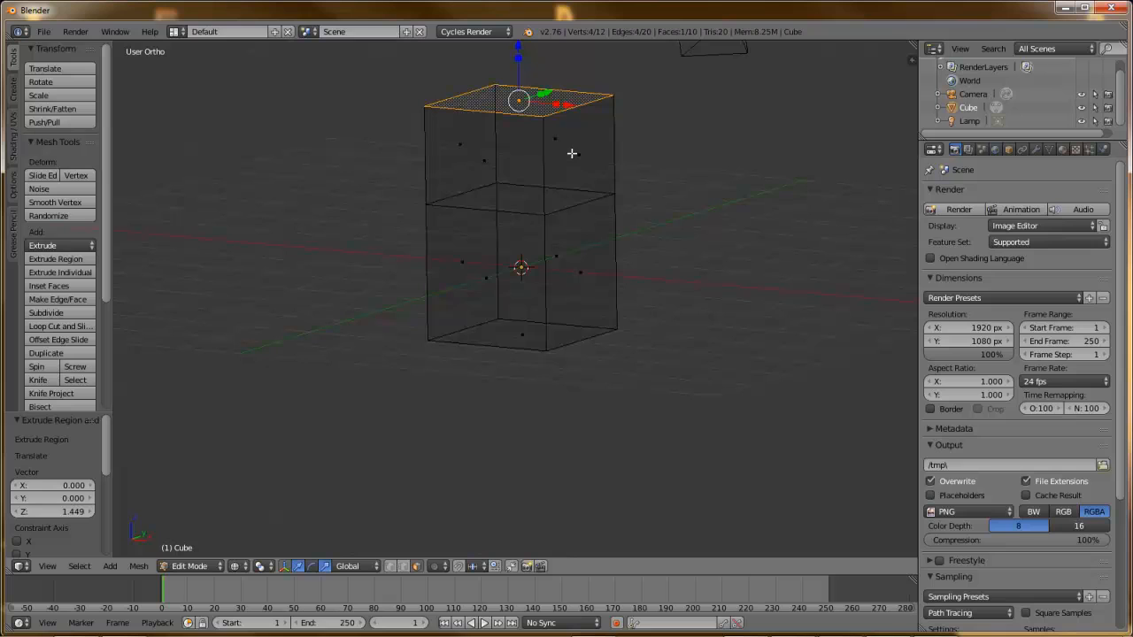
{"action": "key", "text": "z"}
- Extrude the top face through four successive segments to form an arch that bends sideways and back down
{"action": "middle_click_drag", "start_coordinate": [579, 239], "coordinate": [537, 241]}
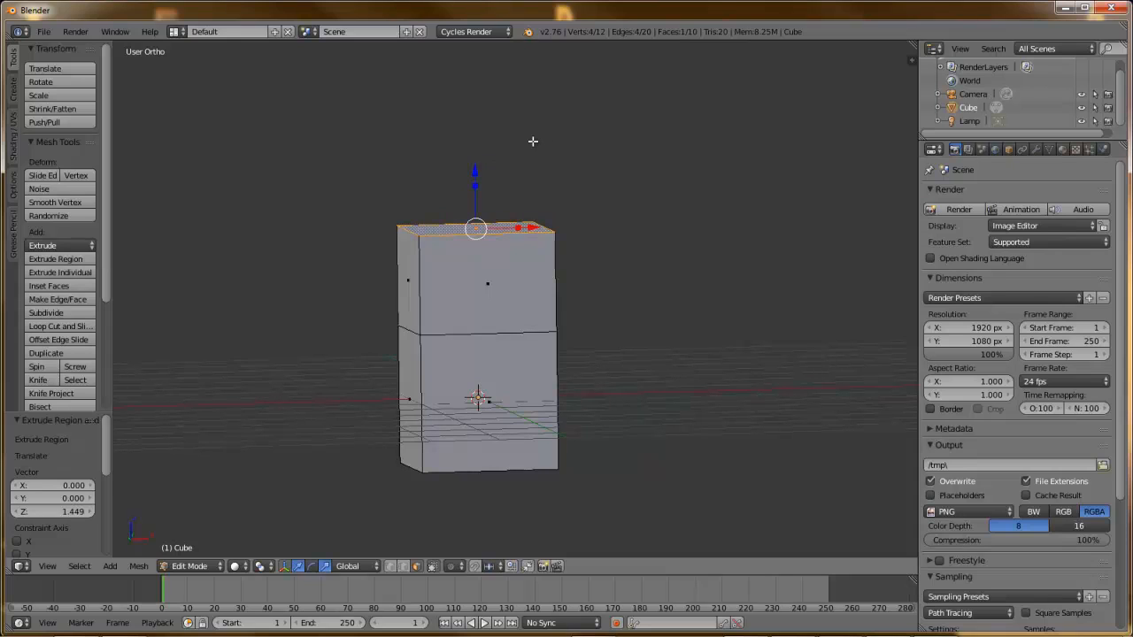
{"action": "left_click", "coordinate": [532, 141], "text": "ctrl"}
{"action": "left_click", "coordinate": [604, 108], "text": "ctrl"}
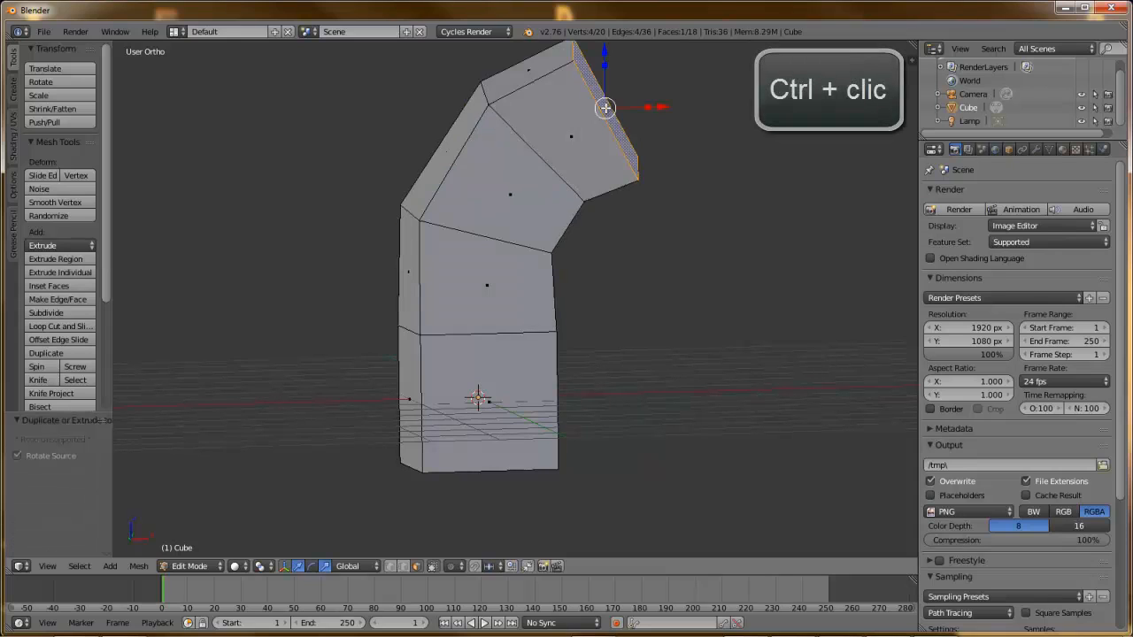
{"action": "left_click", "coordinate": [723, 81], "text": "ctrl"}
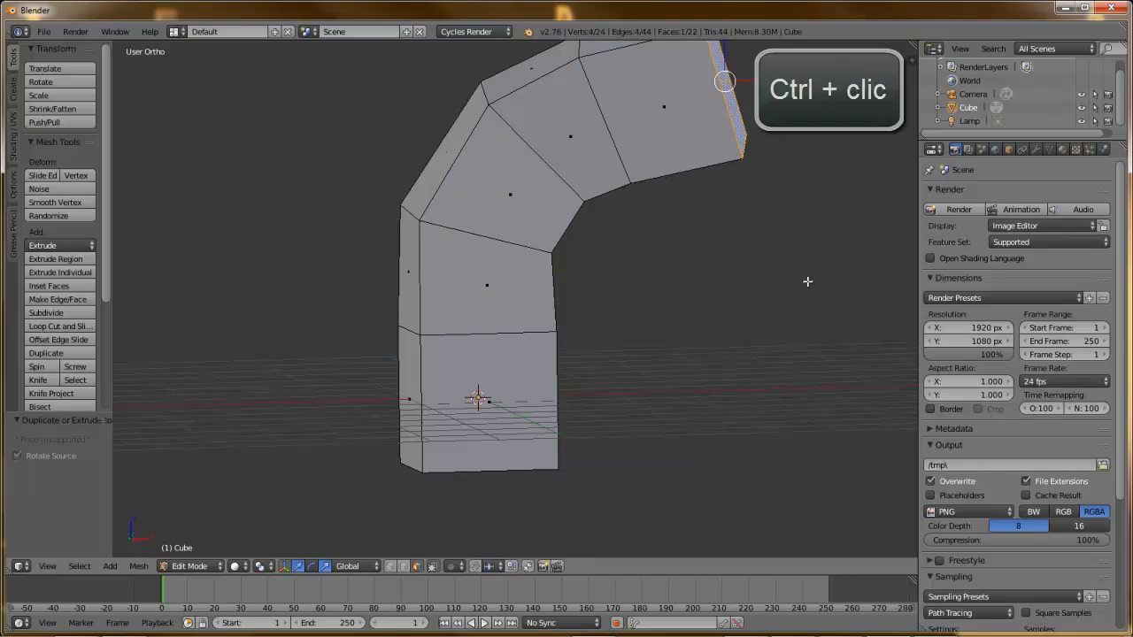
{"action": "left_click", "coordinate": [742, 289], "text": "ctrl"}
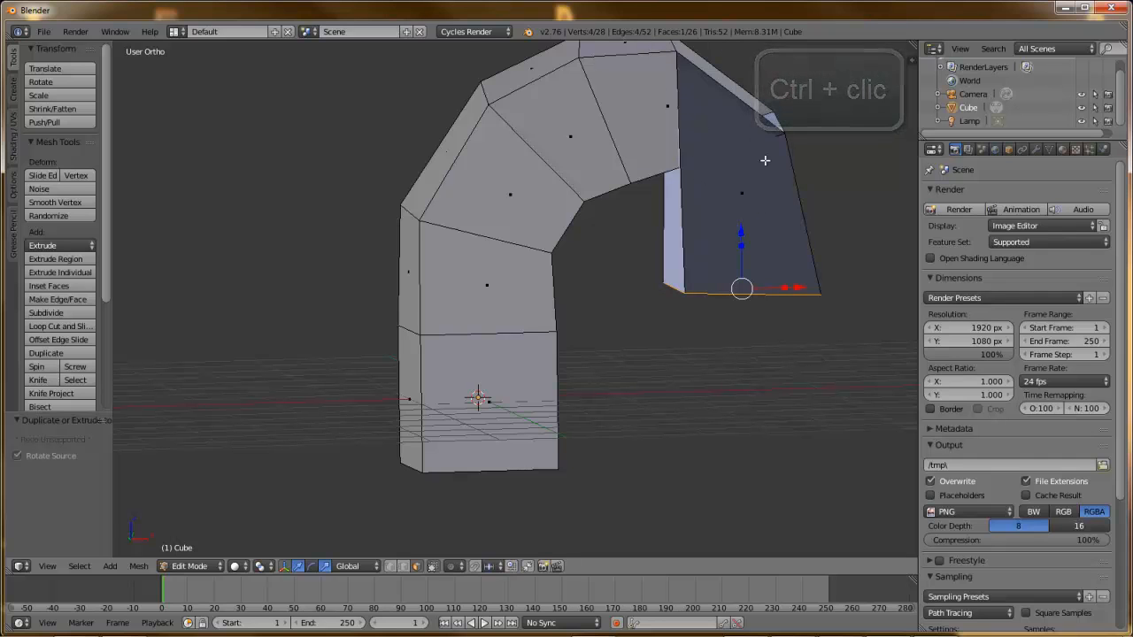
- Continue the arch's end face with three more extruded segments, curving outward and then upward
{"action": "middle_click_drag", "start_coordinate": [758, 169], "coordinate": [633, 231]}
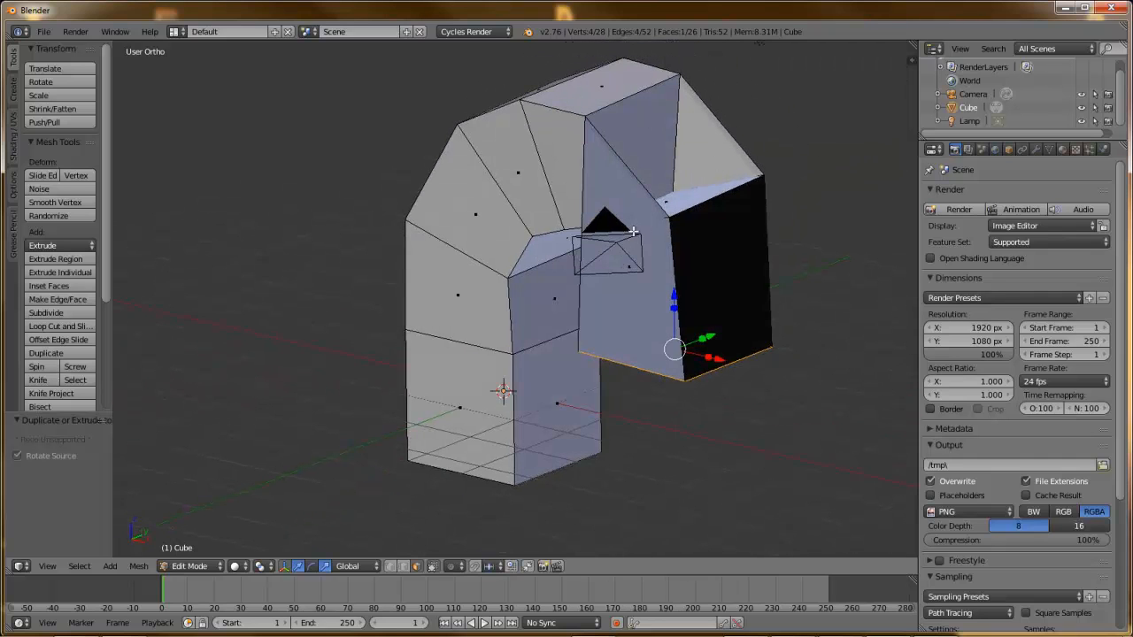
{"action": "left_click", "coordinate": [801, 431], "text": "ctrl"}
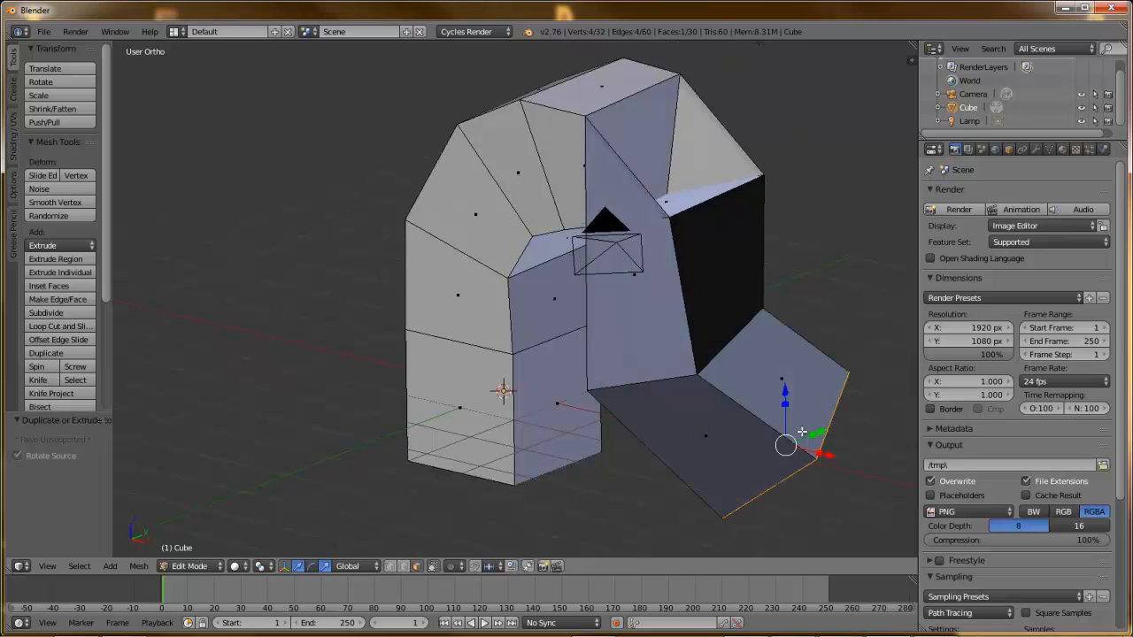
{"action": "left_click", "coordinate": [871, 255], "text": "ctrl"}
{"action": "left_click", "coordinate": [852, 148], "text": "ctrl"}
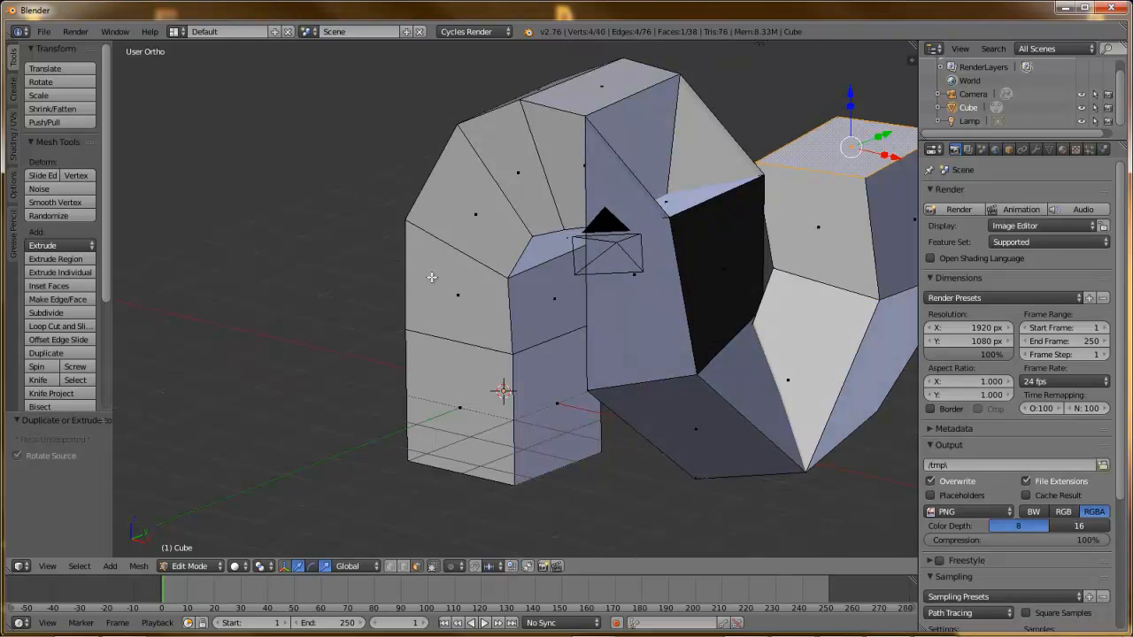
- Select the side face of the arch's first slanted segment and extrude a three-segment branch outward and upward from it
{"action": "right_click", "coordinate": [461, 201]}
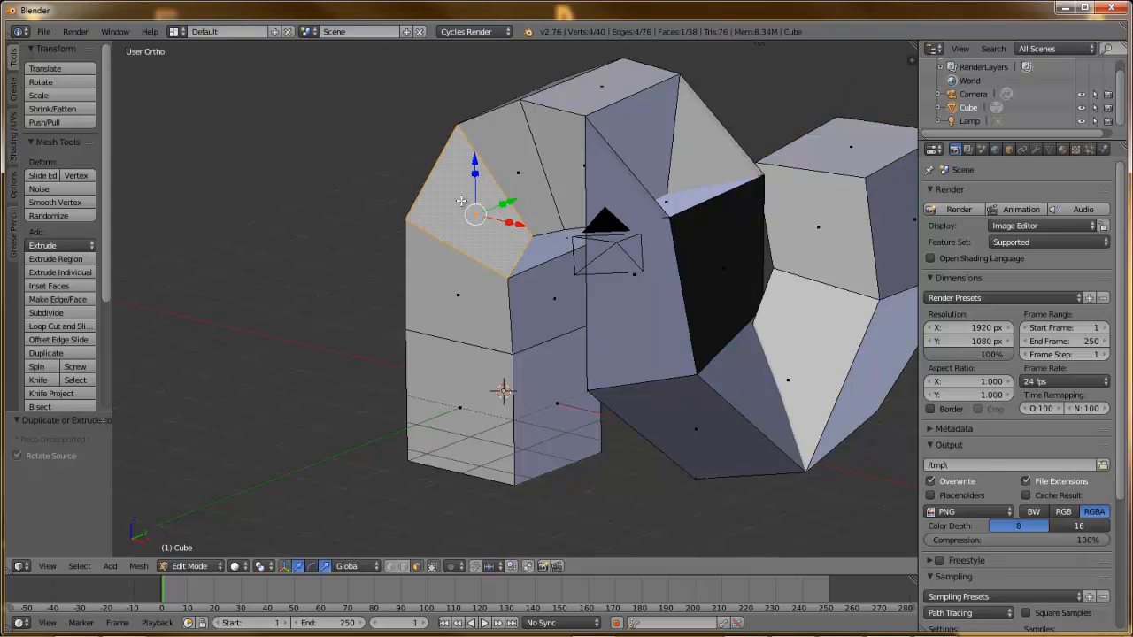
{"action": "middle_click_drag", "start_coordinate": [502, 212], "coordinate": [423, 223]}
{"action": "left_click", "coordinate": [314, 246], "text": "ctrl"}
{"action": "left_click", "coordinate": [222, 179], "text": "ctrl"}
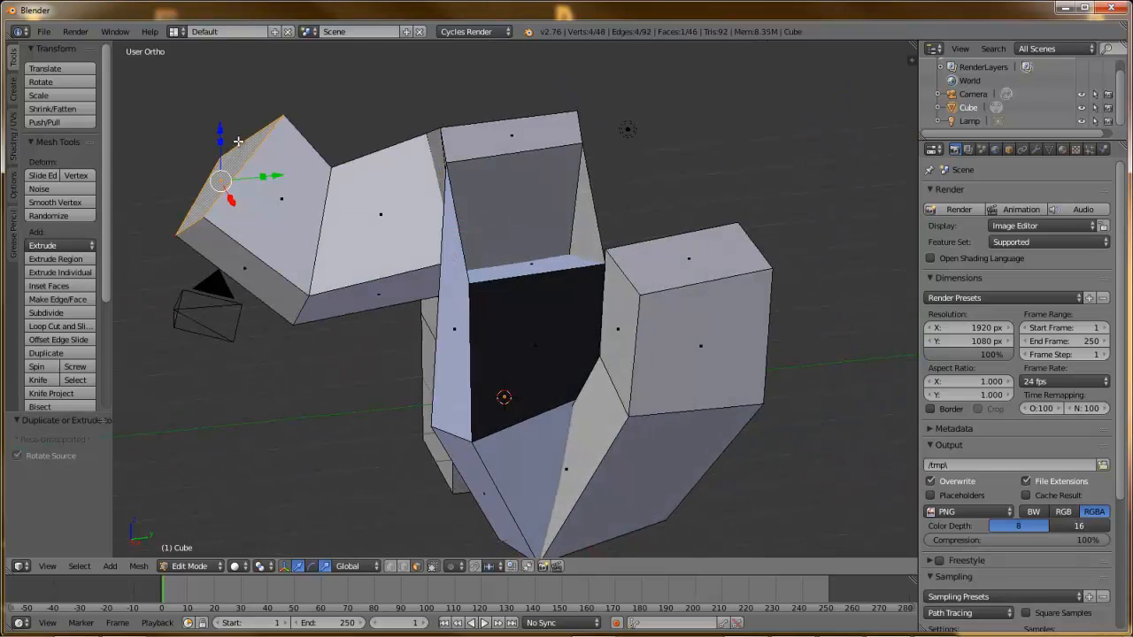
{"action": "left_click", "coordinate": [251, 89], "text": "ctrl"}
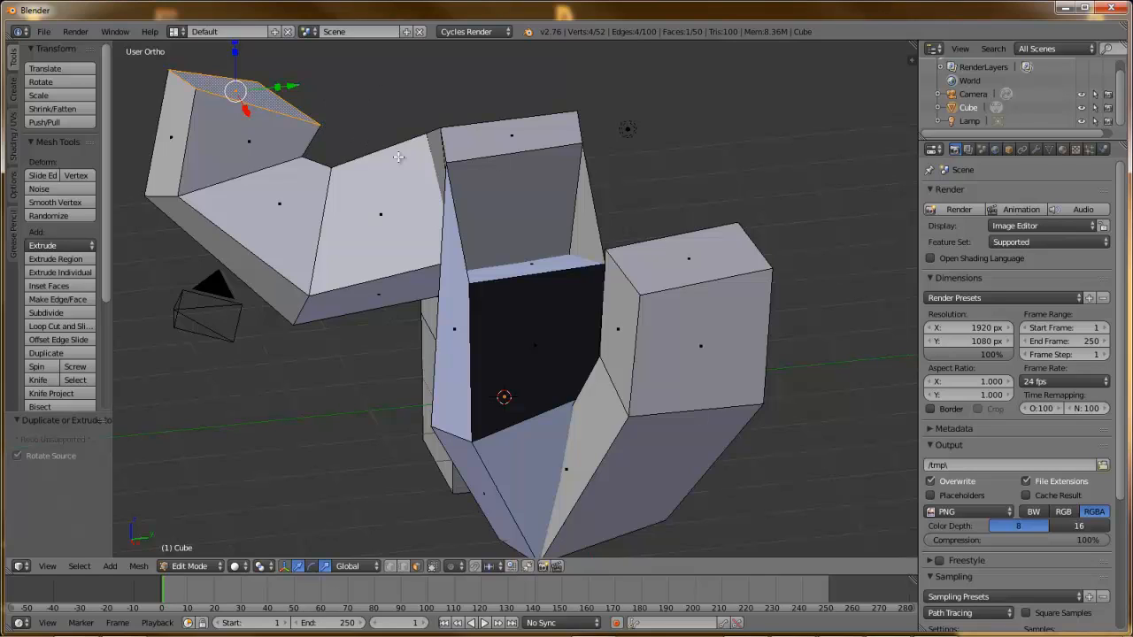
- Extrude the branch's upward-facing end face by one more segment, about 1.8 units along its normal
{"action": "middle_click_drag", "start_coordinate": [402, 138], "coordinate": [472, 244], "text": "shift"}
{"action": "key", "text": "e"}
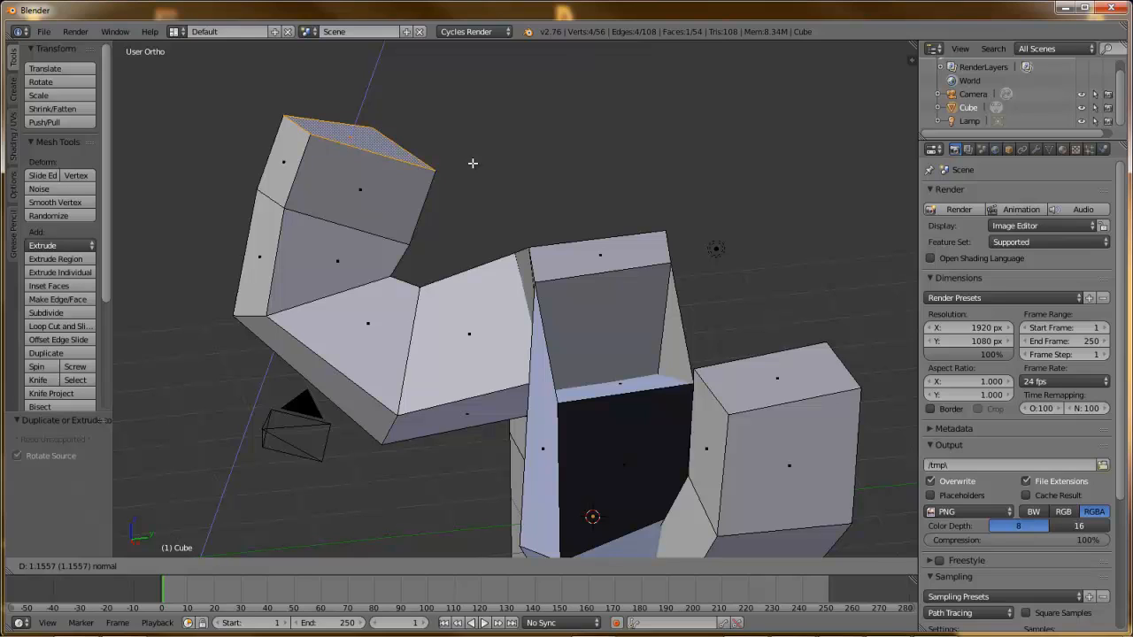
{"action": "left_click", "coordinate": [493, 124]}
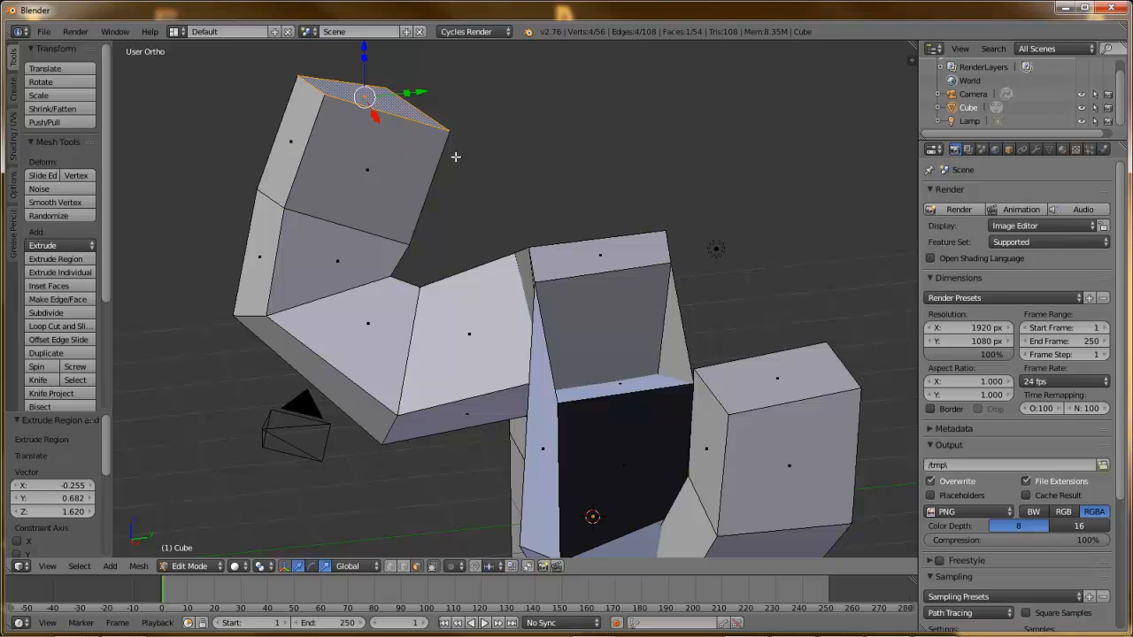
- Try extruding a further segment from the branch's end face, then undo back to the branch's original end
{"action": "middle_click_drag", "start_coordinate": [482, 150], "coordinate": [476, 249], "text": "shift"}
{"action": "key", "text": "e"}
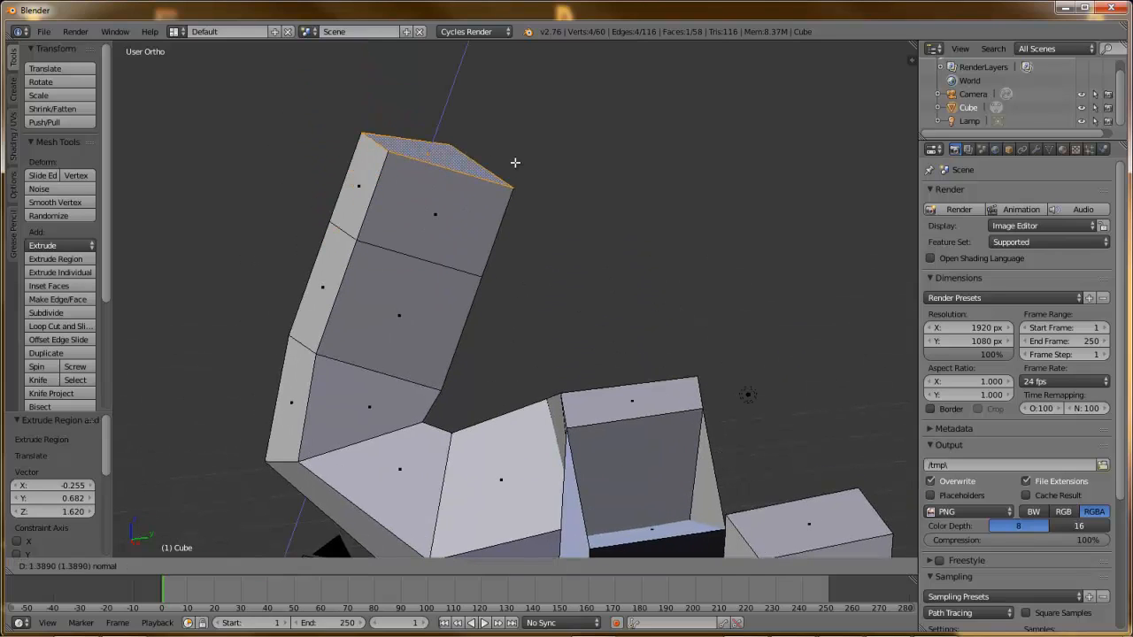
{"action": "right_click", "coordinate": [522, 144]}
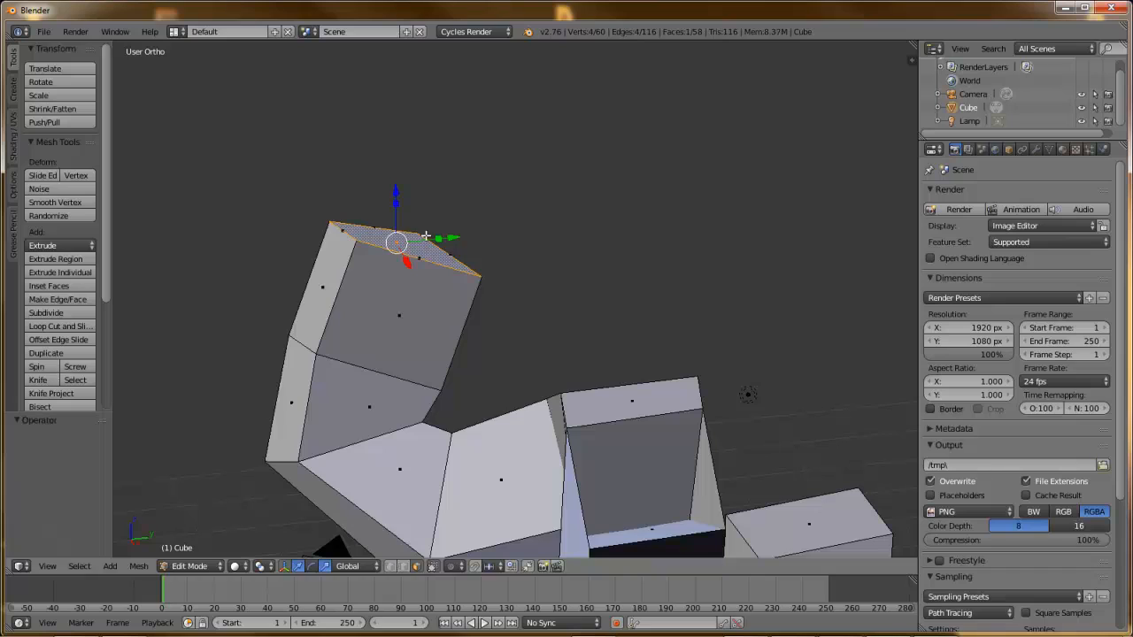
{"action": "key", "text": "ctrl+z"}
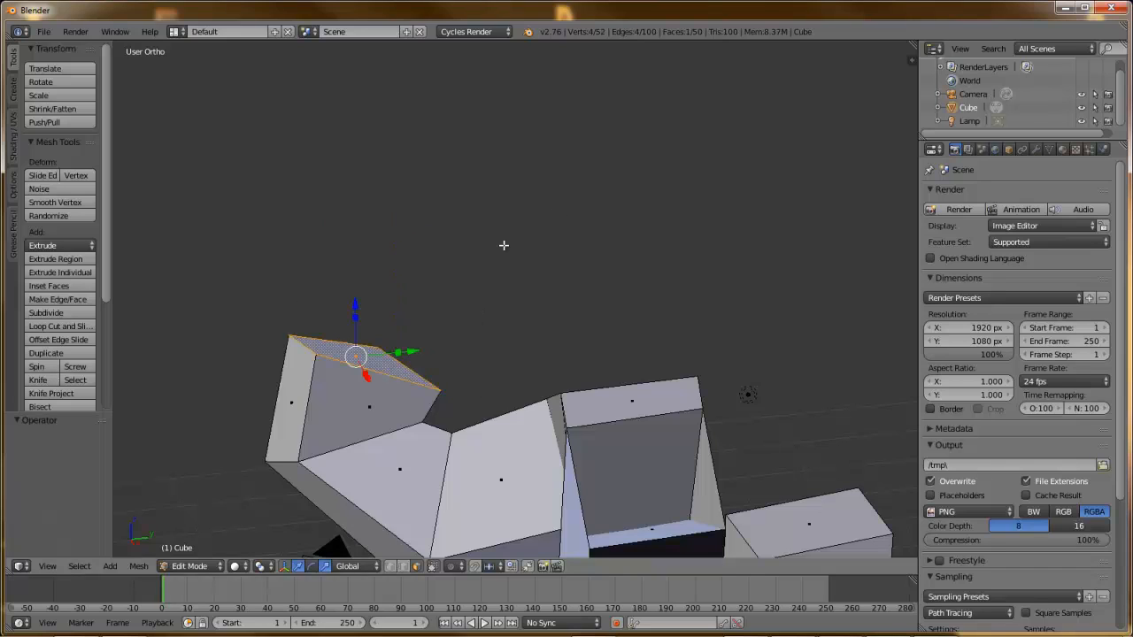
- Extrude the branch's end face about 1.4 units along its normal, then undo that extrusion
{"action": "key", "text": "e"}
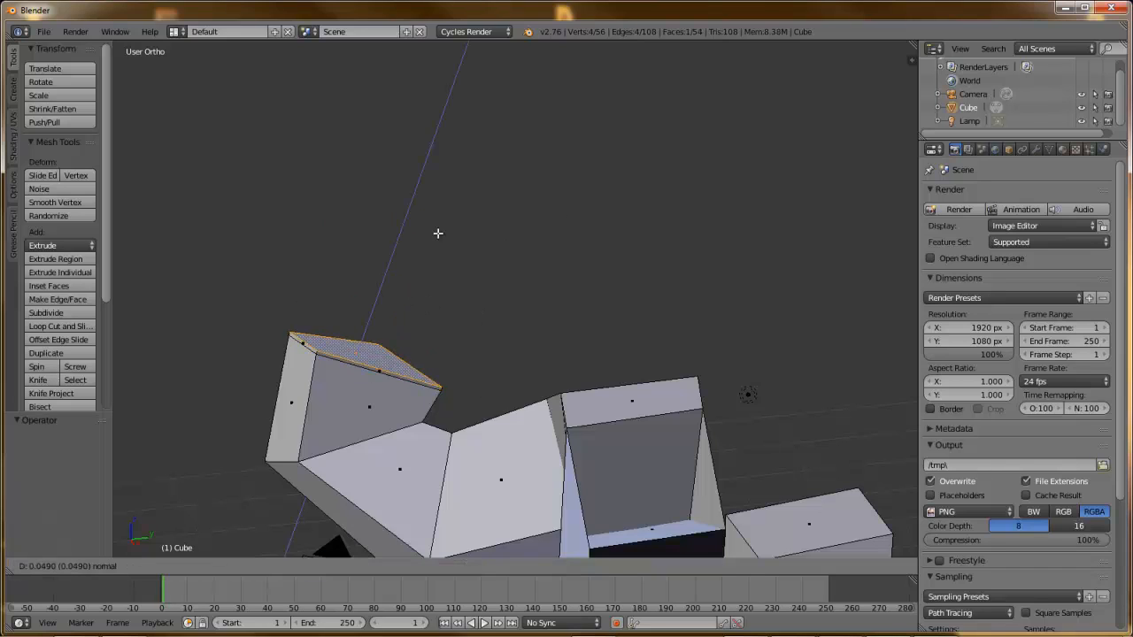
{"action": "left_click", "coordinate": [438, 231]}
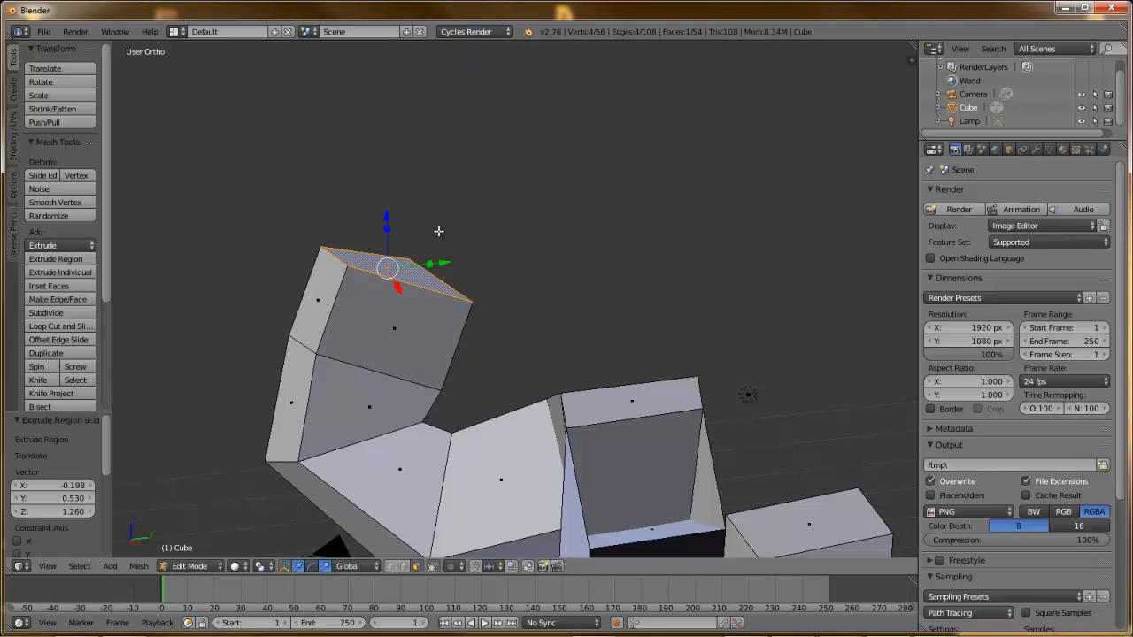
{"action": "key", "text": "ctrl+z"}
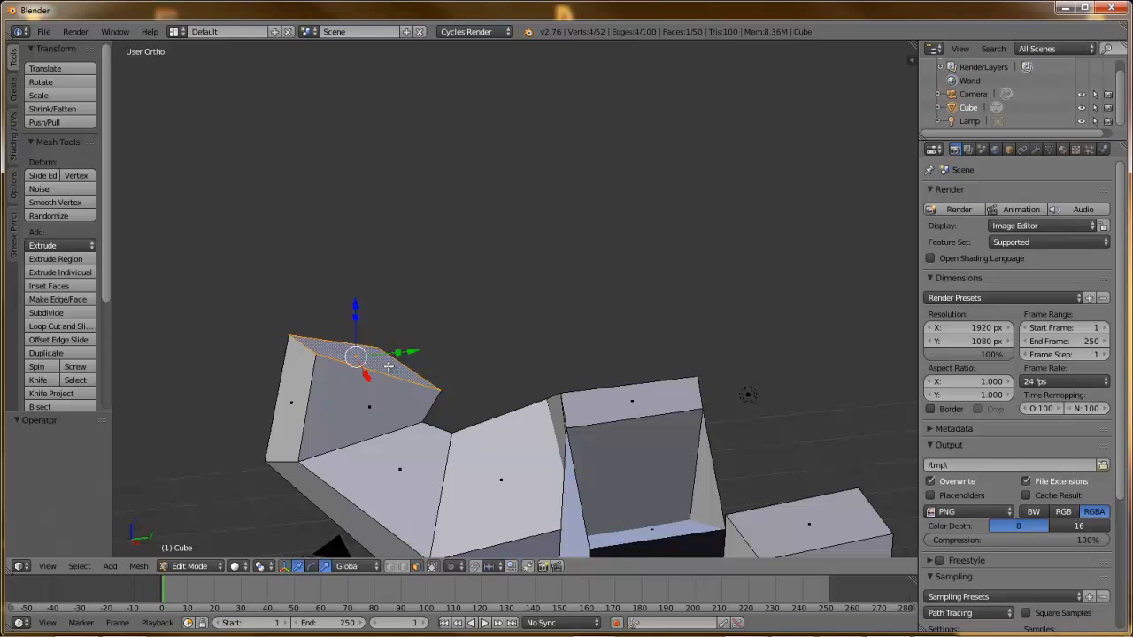
- Extrude the branch's end face in place with zero offset, leaving the new face on top of the original
{"action": "middle_click_drag", "start_coordinate": [413, 347], "coordinate": [427, 283], "text": "shift"}
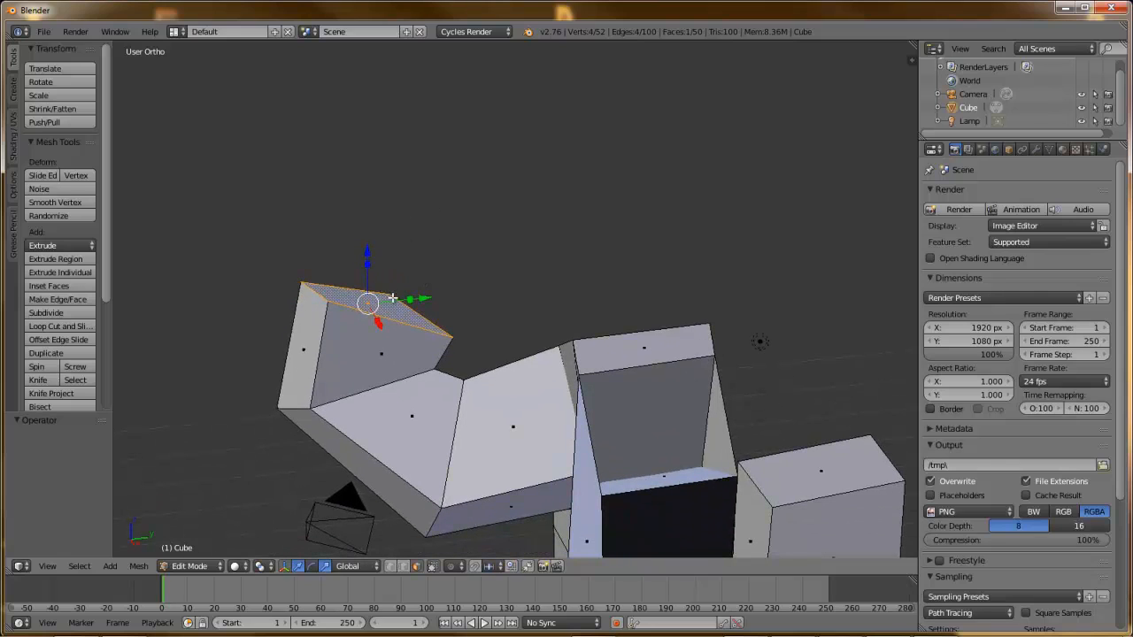
{"action": "key", "text": "e"}
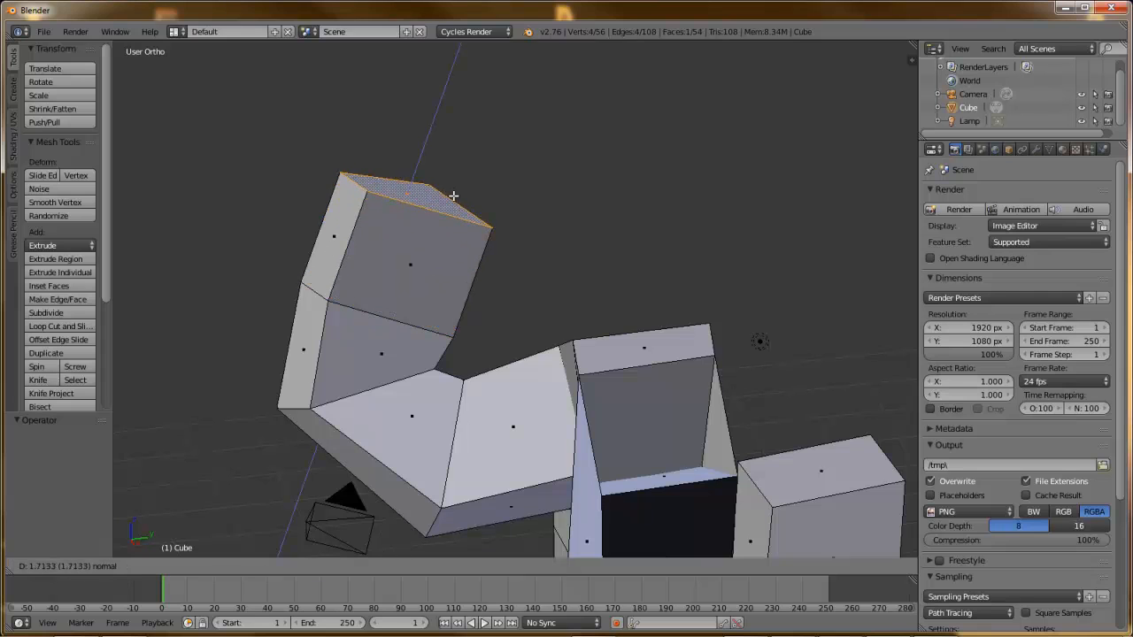
{"action": "right_click", "coordinate": [447, 183]}
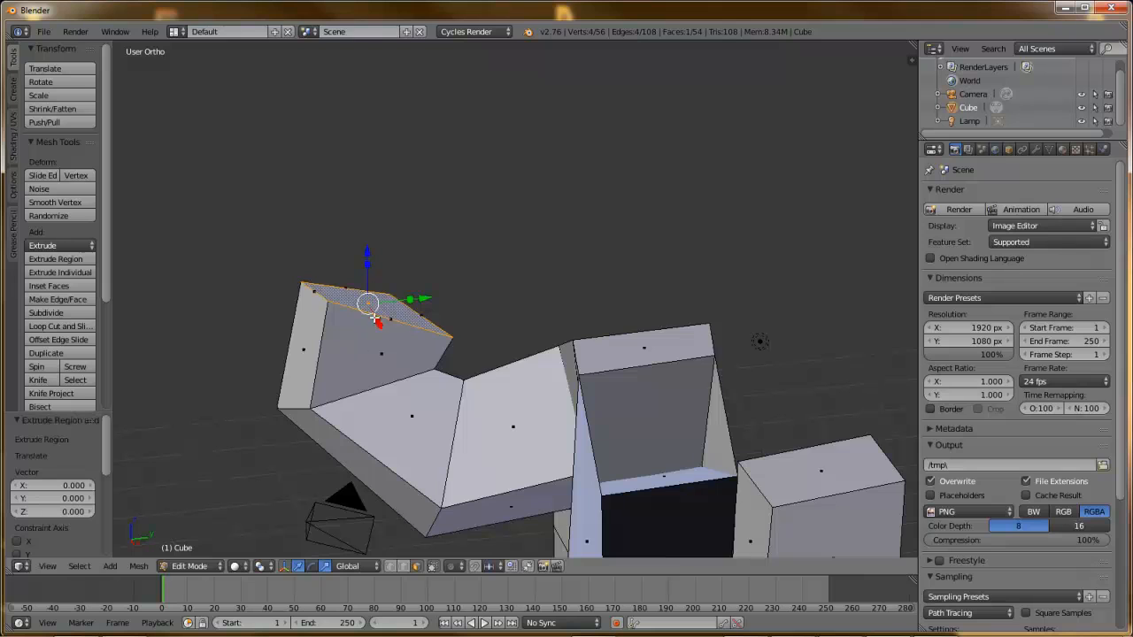
- Try a global Z move on the in-place extruded face, then move it freely about -0.41, 0.22 and 1.01 in X, Y and Z
{"action": "key", "text": "g"}
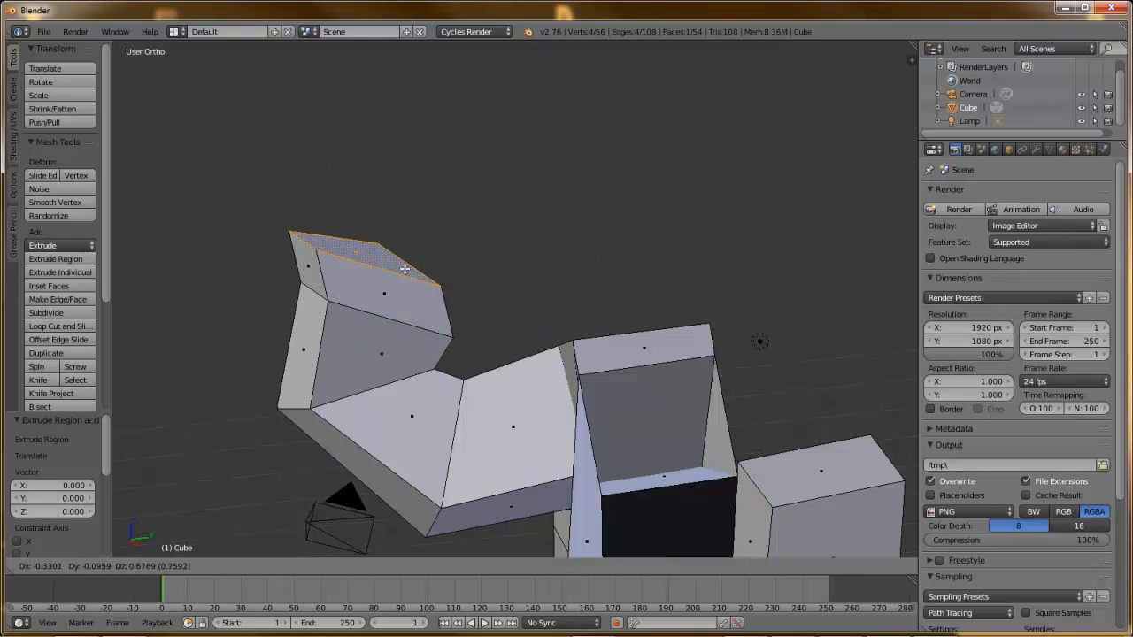
{"action": "key", "text": "z"}
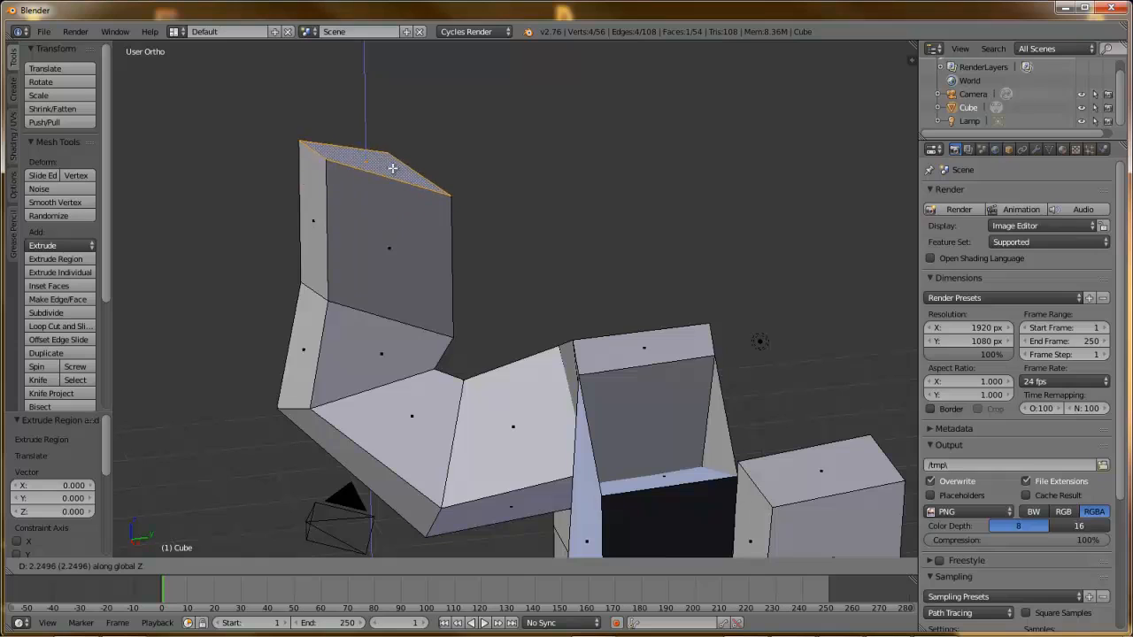
{"action": "right_click", "coordinate": [386, 174]}
{"action": "key", "text": "z"}
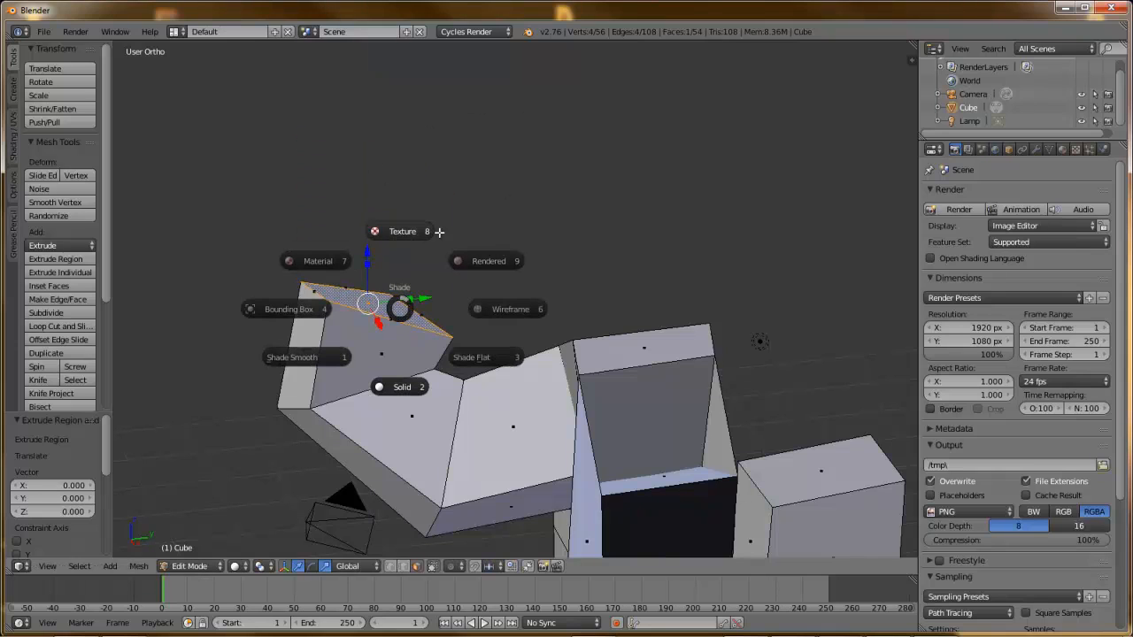
{"action": "right_click", "coordinate": [400, 313]}
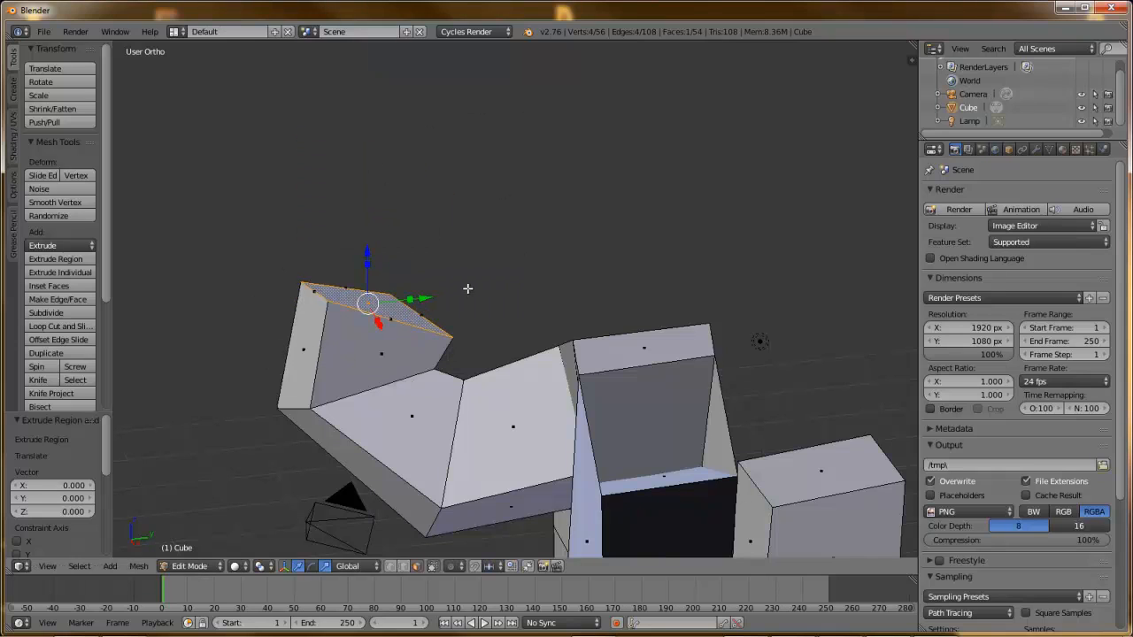
{"action": "key", "text": "g"}
{"action": "left_click", "coordinate": [458, 207]}
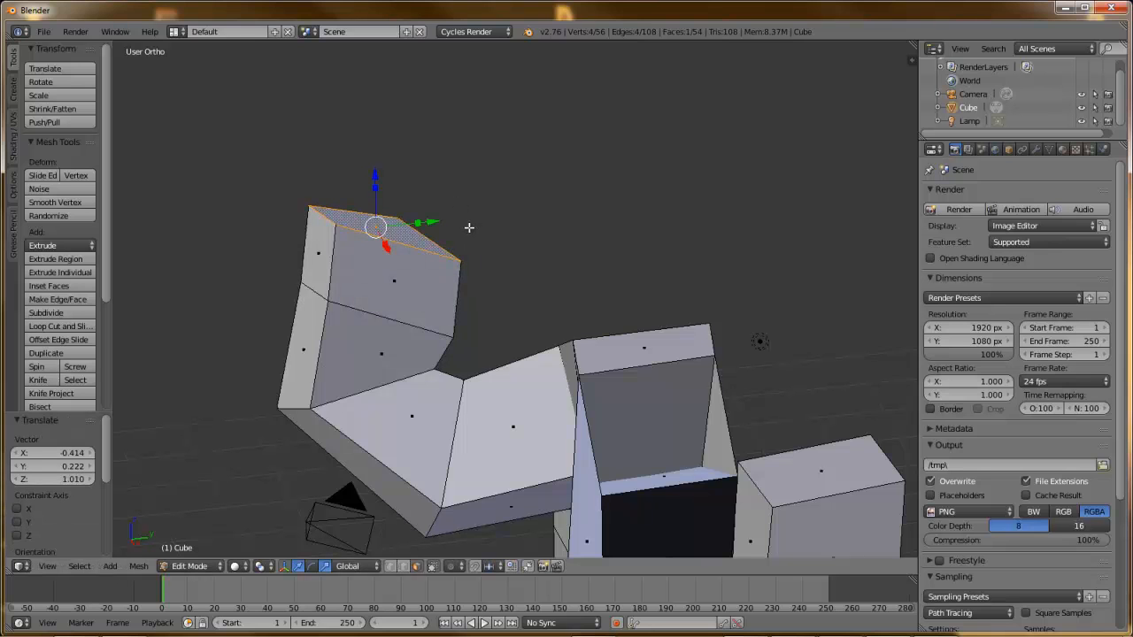
- Select the whole branched mesh and delete all of its vertices
{"action": "scroll", "coordinate": [463, 226], "scroll_direction": "down", "scroll_amount": 3}
{"action": "middle_click_drag", "start_coordinate": [463, 227], "coordinate": [554, 253]}
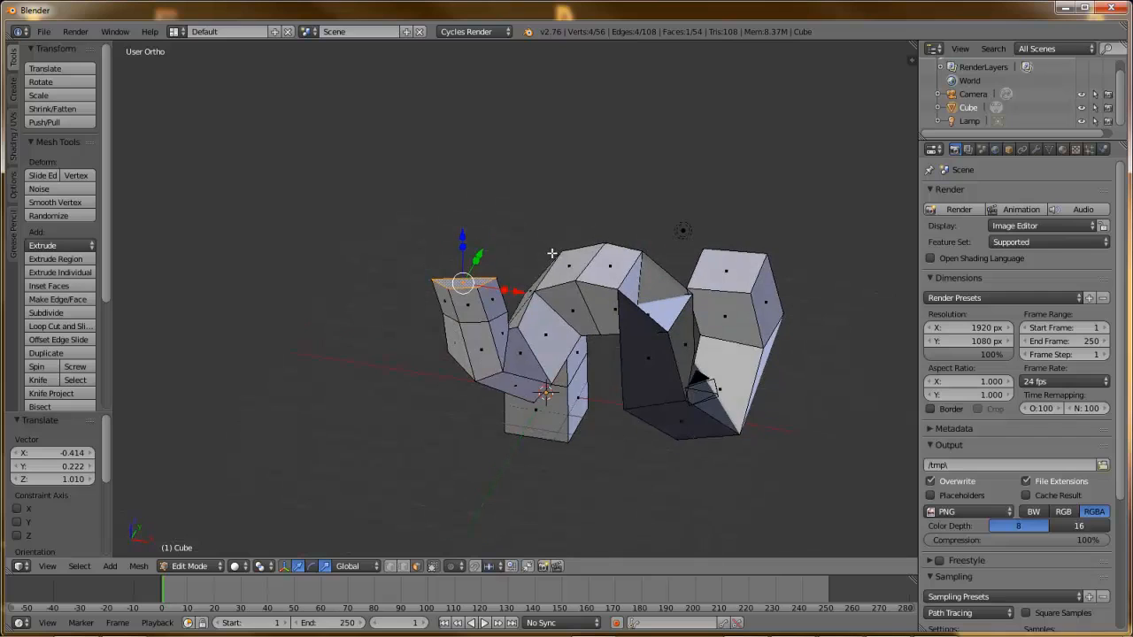
{"action": "key", "text": "a"}
{"action": "key", "text": "a"}
{"action": "key", "text": "x"}
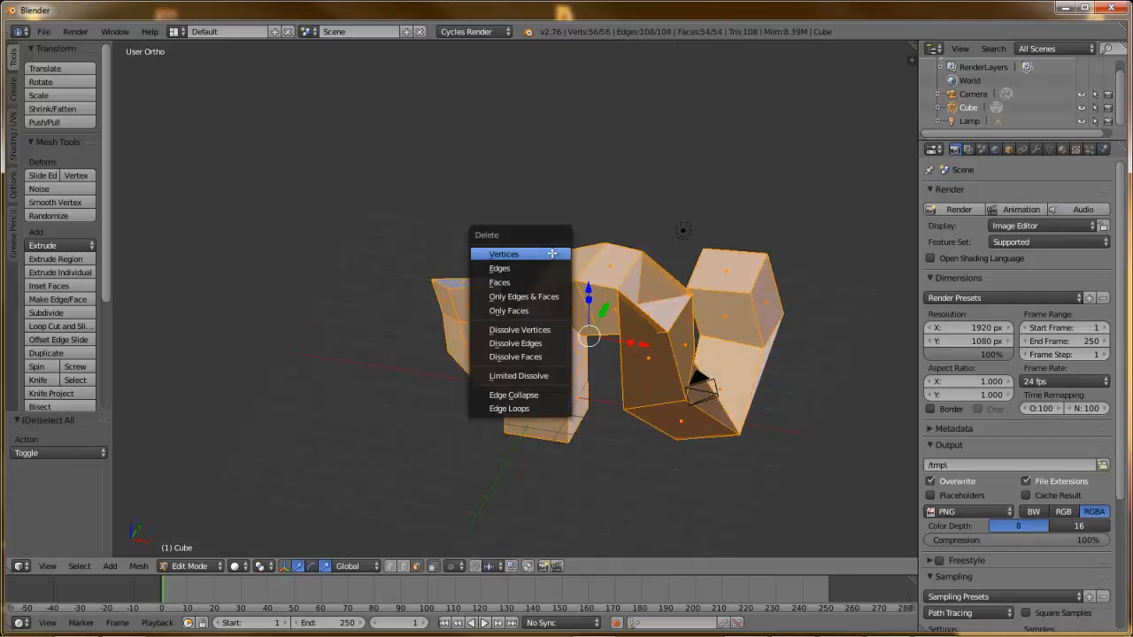
{"action": "left_click", "coordinate": [552, 253]}
- Add a new cube of radius 1 at the origin inside the emptied mesh object
{"action": "key", "text": "shift+a"}
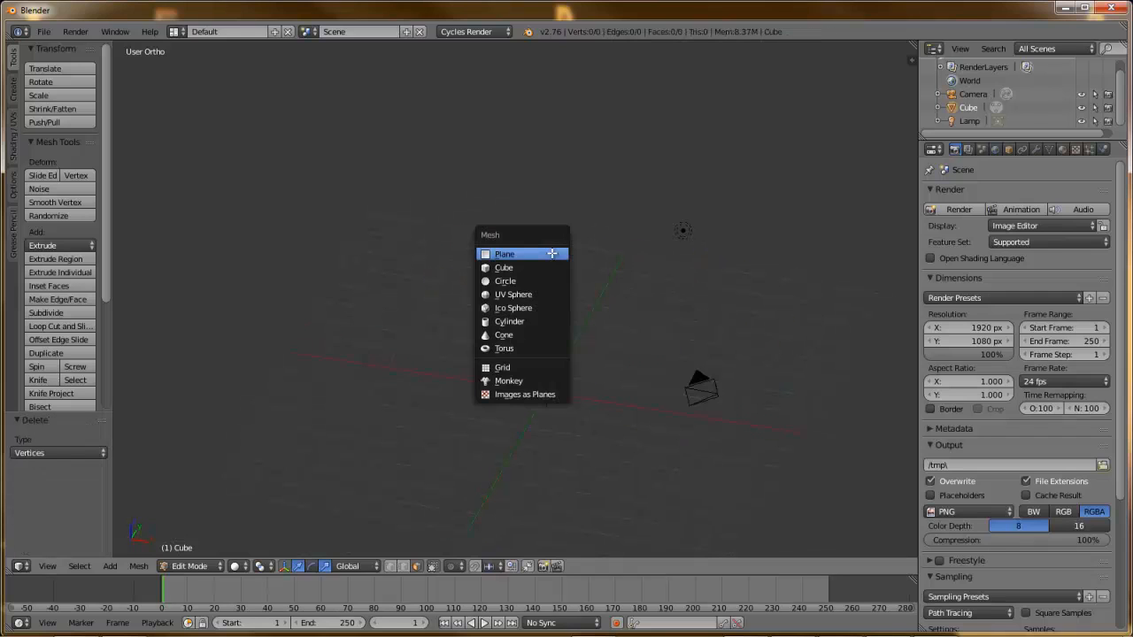
{"action": "left_click", "coordinate": [549, 266]}
{"action": "scroll", "coordinate": [586, 325], "scroll_direction": "up", "scroll_amount": 3}
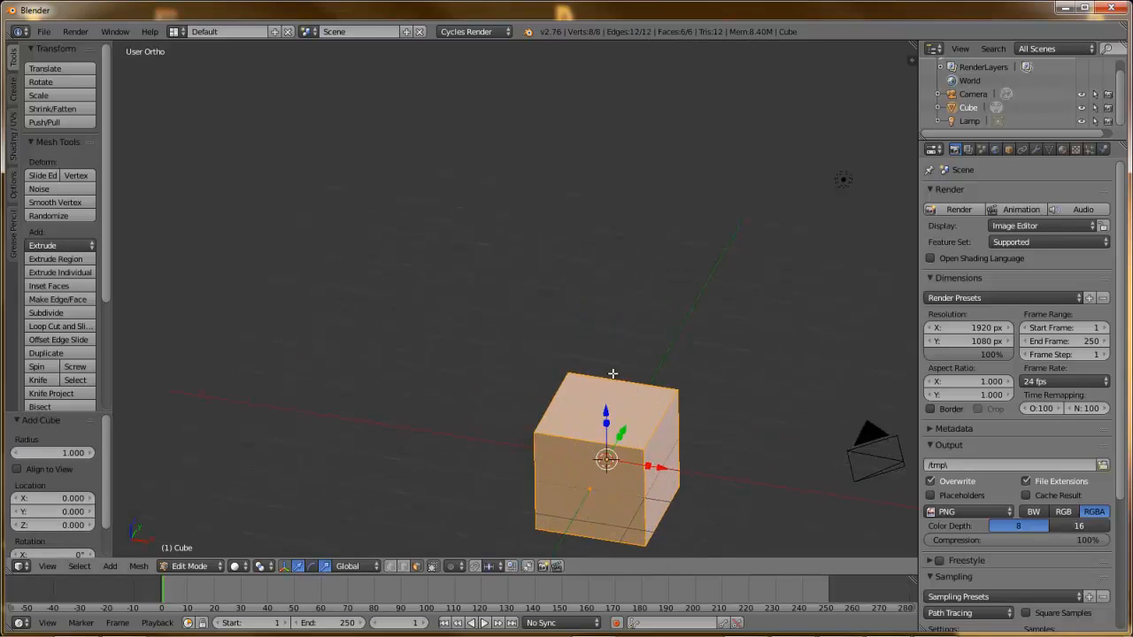
{"action": "middle_click_drag", "start_coordinate": [655, 400], "coordinate": [520, 189], "text": "shift"}
{"action": "scroll", "coordinate": [524, 189], "scroll_direction": "up", "scroll_amount": 4}
{"action": "middle_click_drag", "start_coordinate": [528, 139], "coordinate": [540, 223], "text": "shift"}
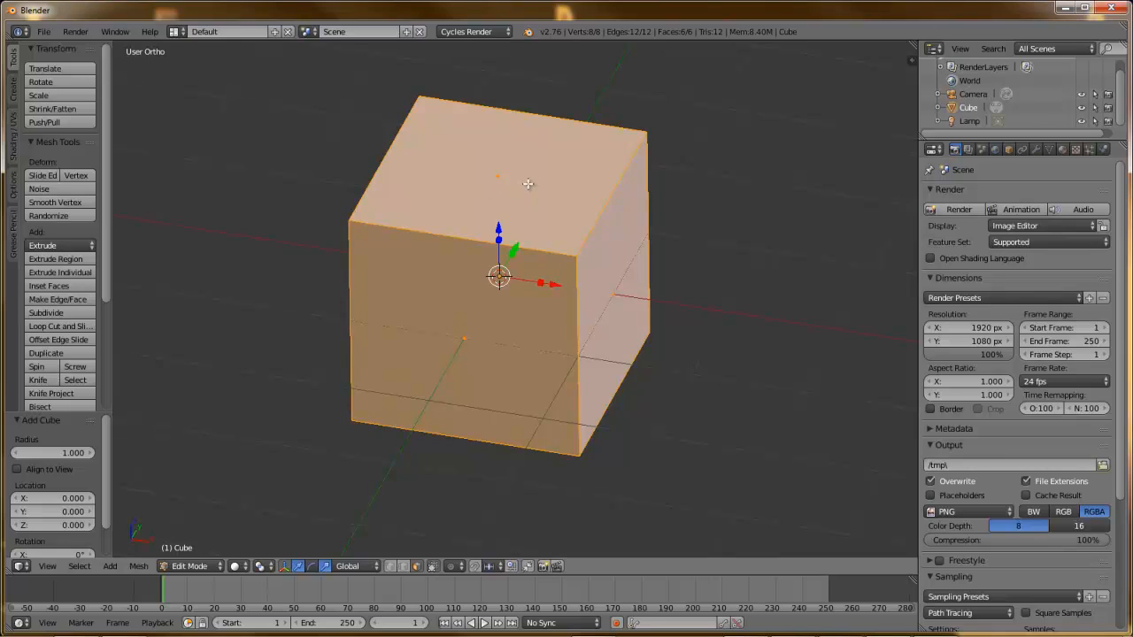
- Select the new cube's top face and extrude it about 1.13 units upward
{"action": "scroll", "coordinate": [531, 190], "scroll_direction": "down", "scroll_amount": 3}
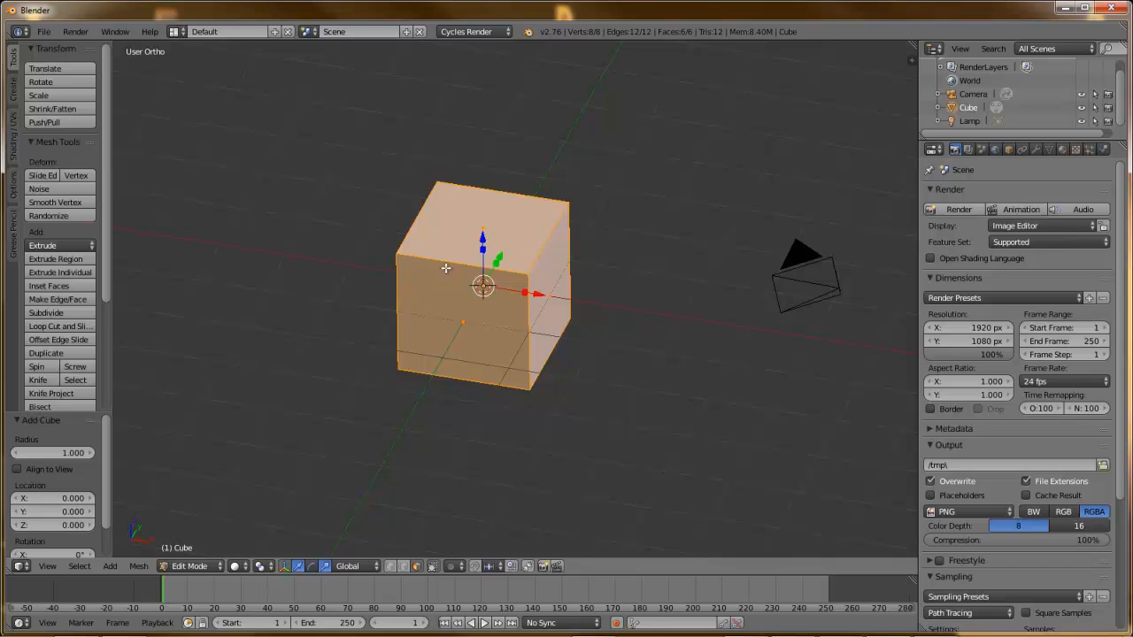
{"action": "right_click", "coordinate": [478, 219]}
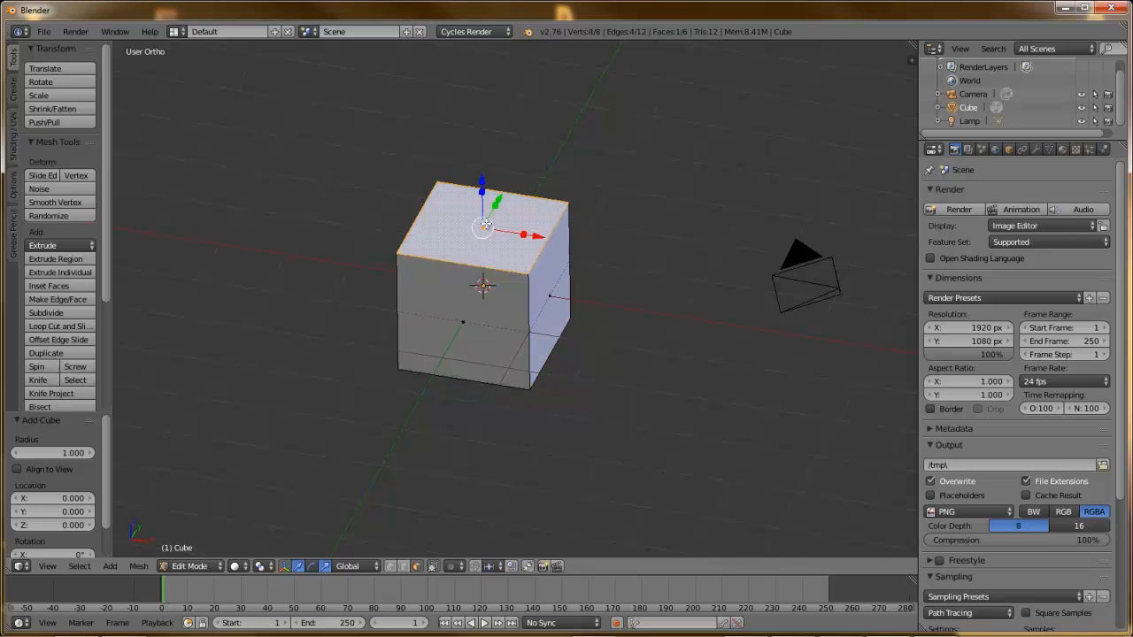
{"action": "key", "text": "e"}
{"action": "left_click", "coordinate": [517, 160]}
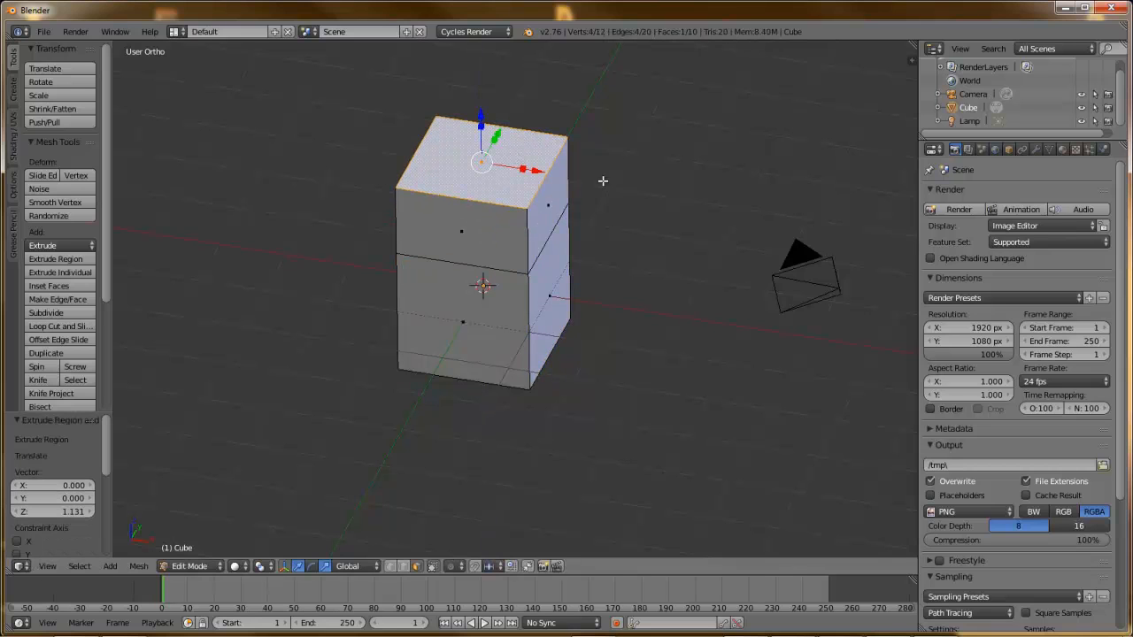
- Inspect the two-segment block from other angles and undo the top face's extrusion
{"action": "middle_click_drag", "start_coordinate": [577, 196], "coordinate": [549, 174]}
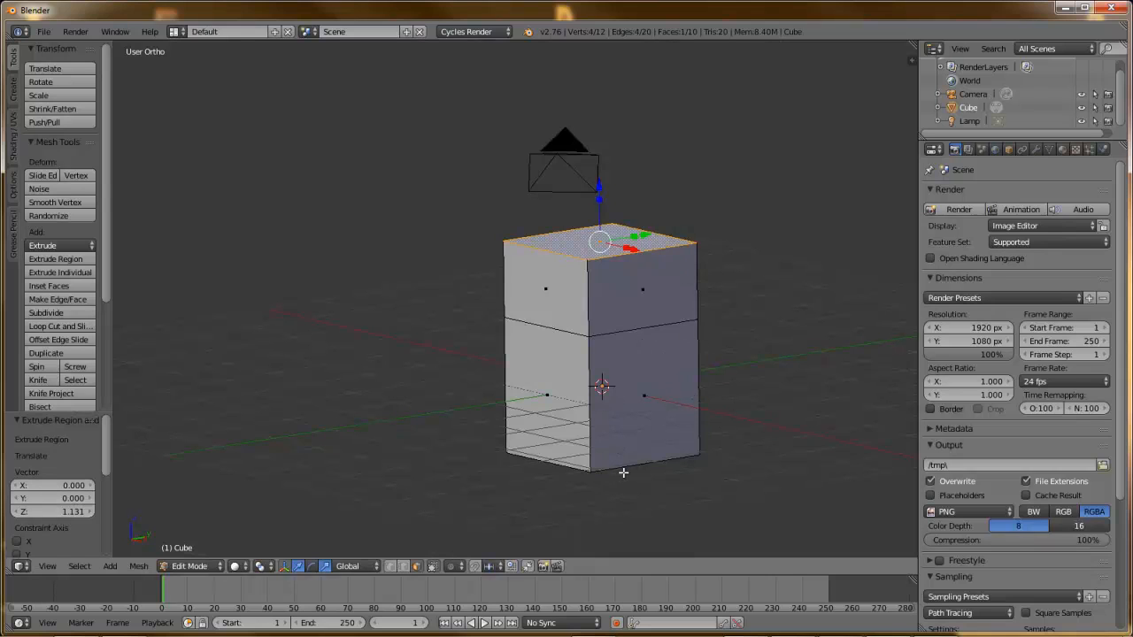
{"action": "middle_click_drag", "start_coordinate": [548, 378], "coordinate": [587, 283]}
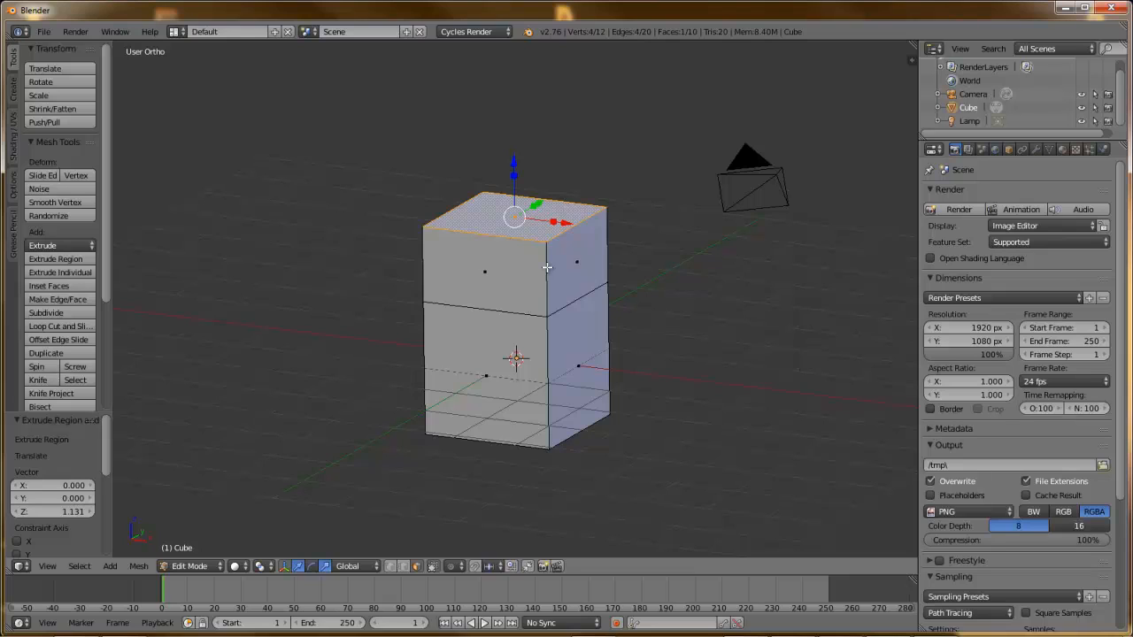
{"action": "key", "text": "ctrl+z"}
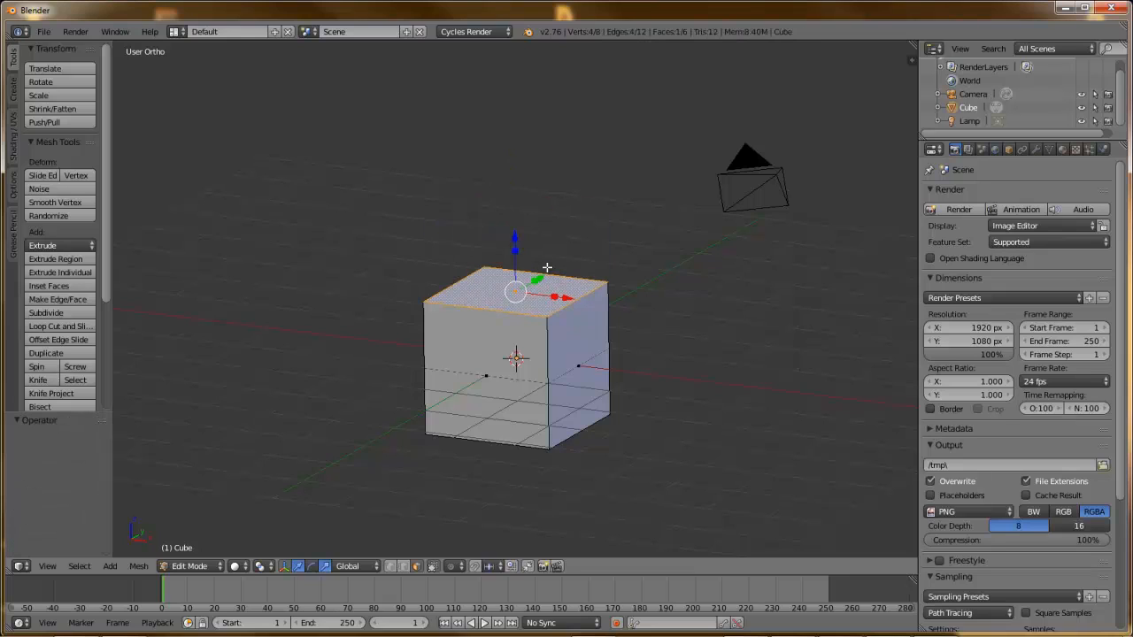
- Deselect everything on the cube and switch out of face select mode
{"action": "middle_click_drag", "start_coordinate": [545, 294], "coordinate": [563, 196], "text": "shift"}
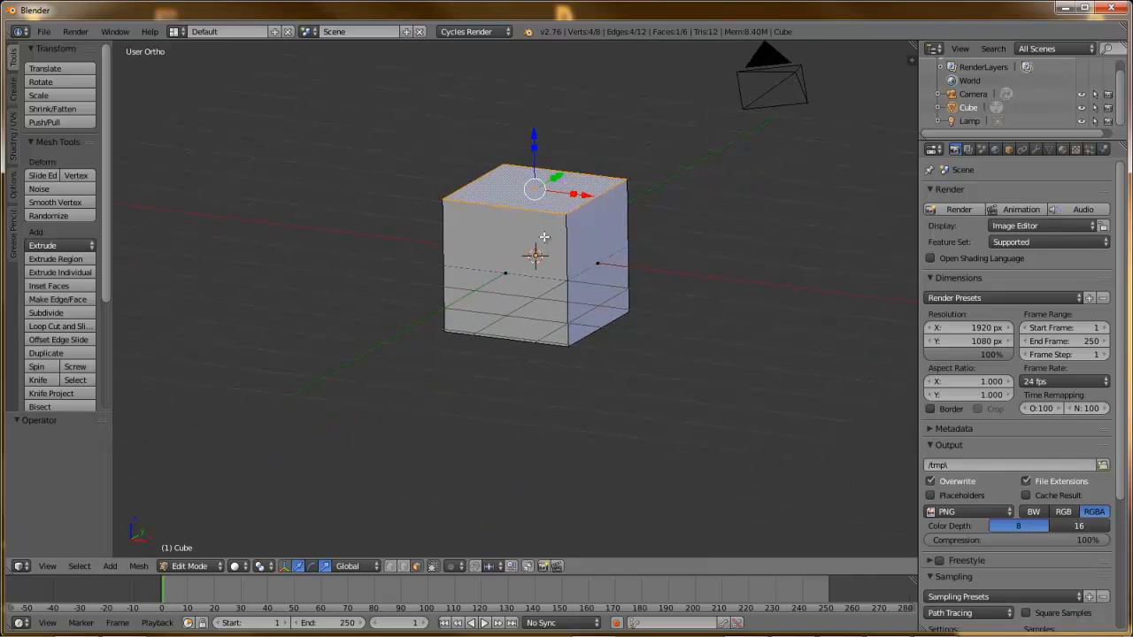
{"action": "scroll", "coordinate": [544, 238], "scroll_direction": "up", "scroll_amount": 2}
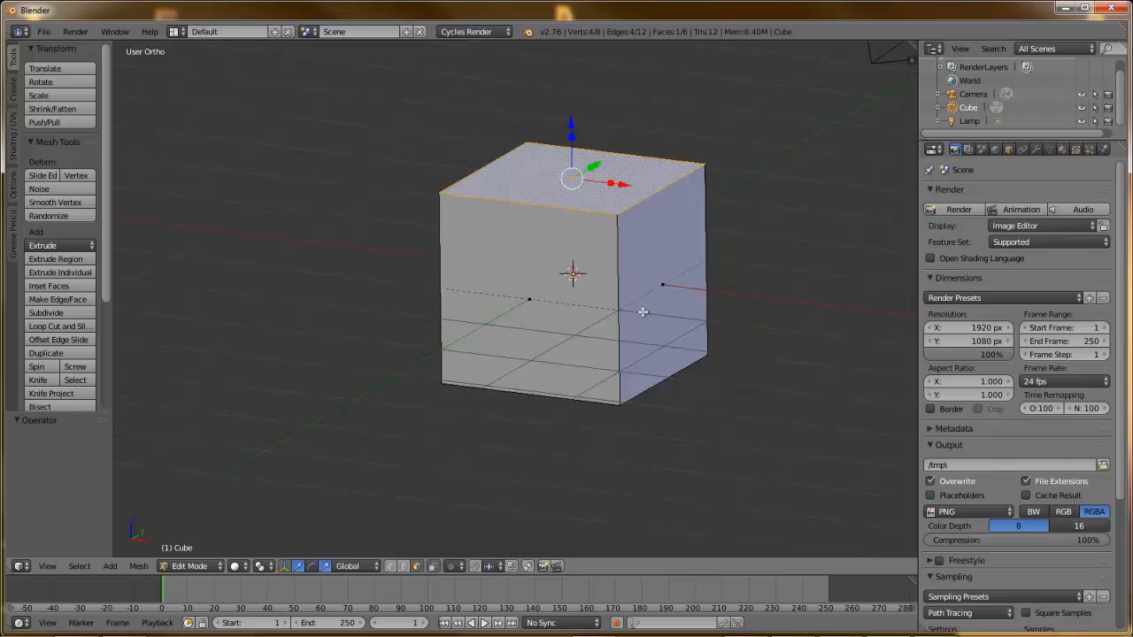
{"action": "key", "text": "a"}
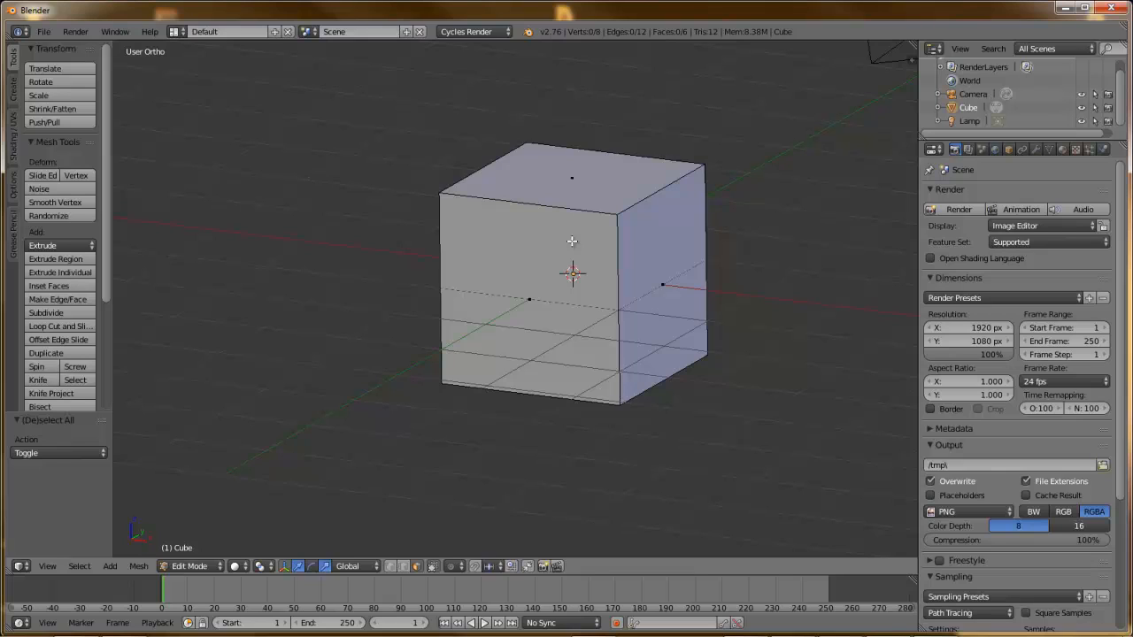
{"action": "left_click", "coordinate": [401, 567]}
- Try to subdivide the cube with one cut while nothing is selected, and check the mesh from other angles
{"action": "key", "text": "w"}
{"action": "mouse_move", "coordinate": [397, 164]}
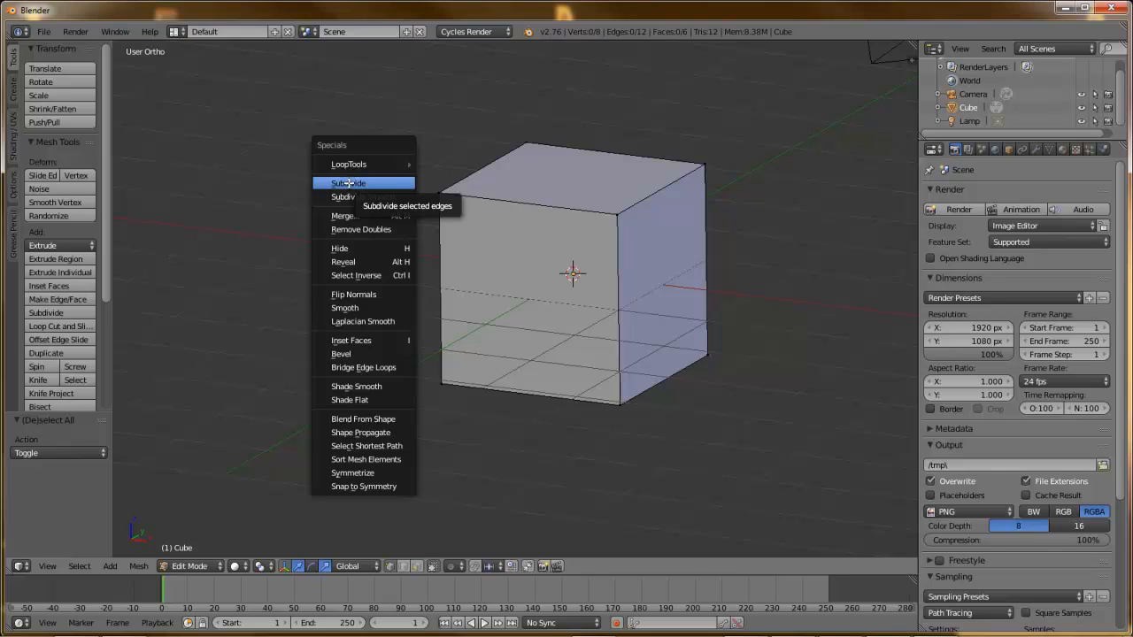
{"action": "left_click", "coordinate": [349, 183]}
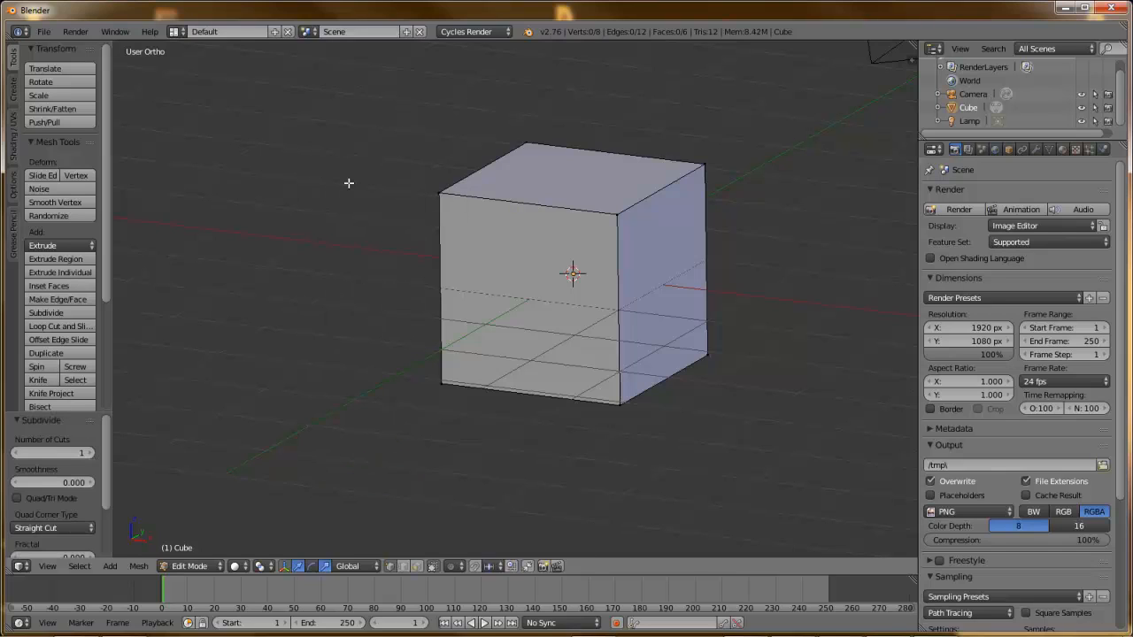
{"action": "key", "text": "KP_3"}
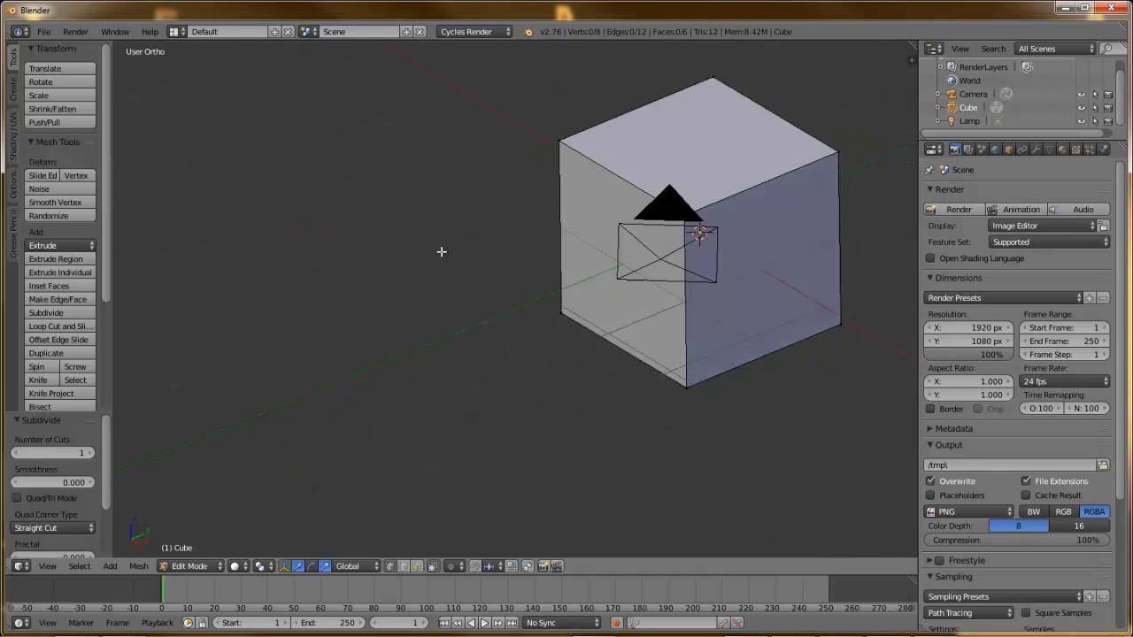
{"action": "middle_click_drag", "start_coordinate": [441, 239], "coordinate": [546, 233]}
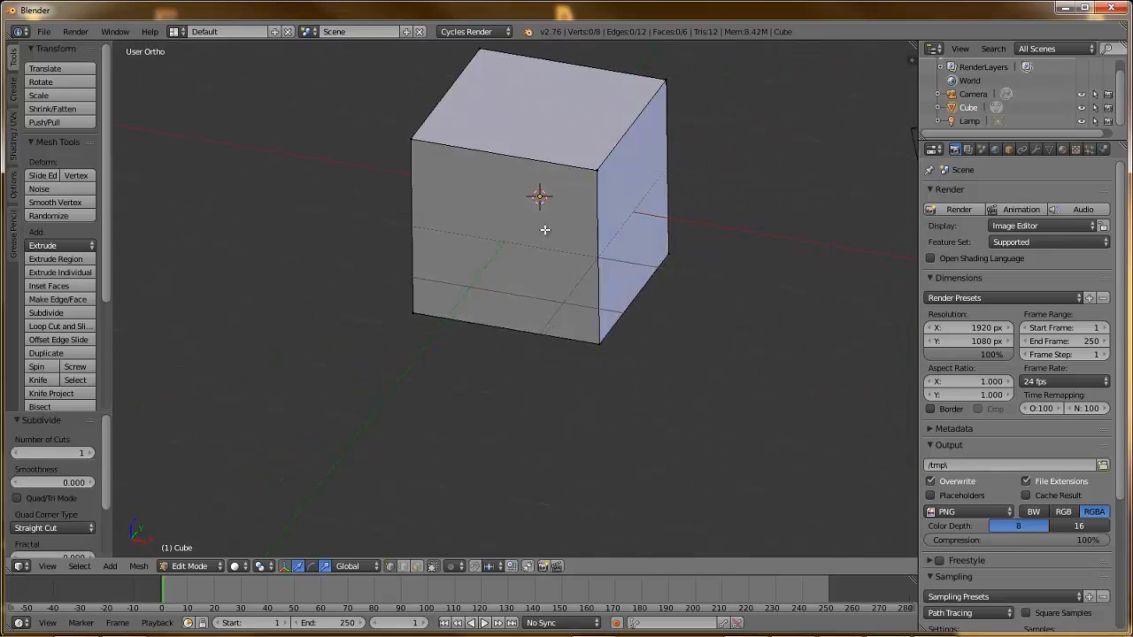
{"action": "scroll", "coordinate": [537, 236], "scroll_direction": "down", "scroll_amount": 1}
{"action": "scroll", "coordinate": [537, 236], "scroll_direction": "up", "scroll_amount": 1}
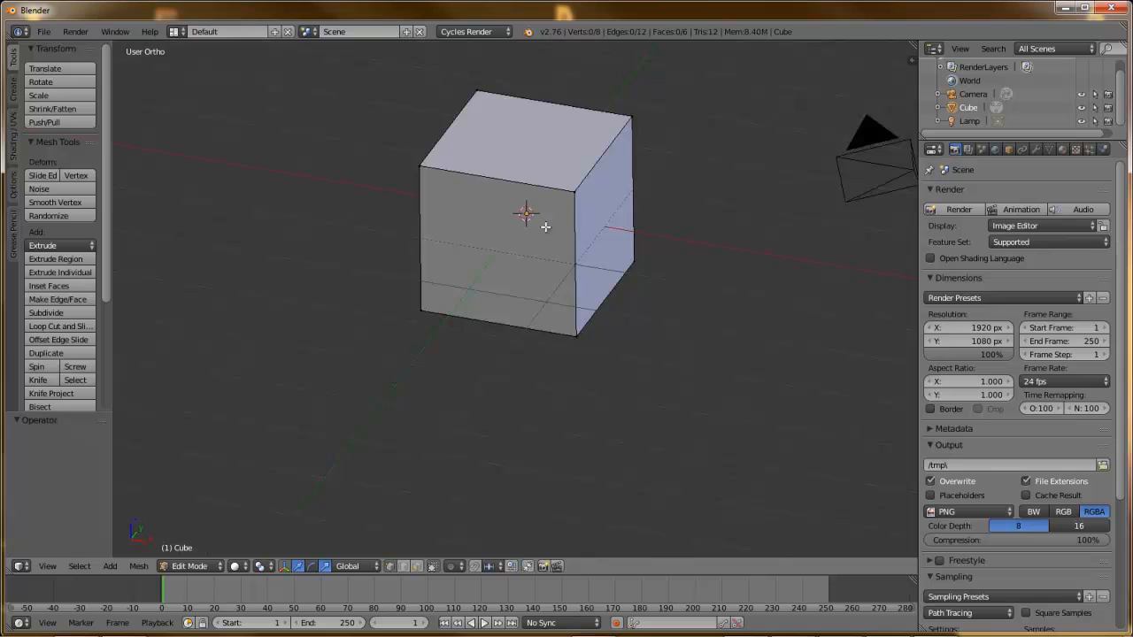
- Select all of the cube's geometry and deselect it again
{"action": "key", "text": "a"}
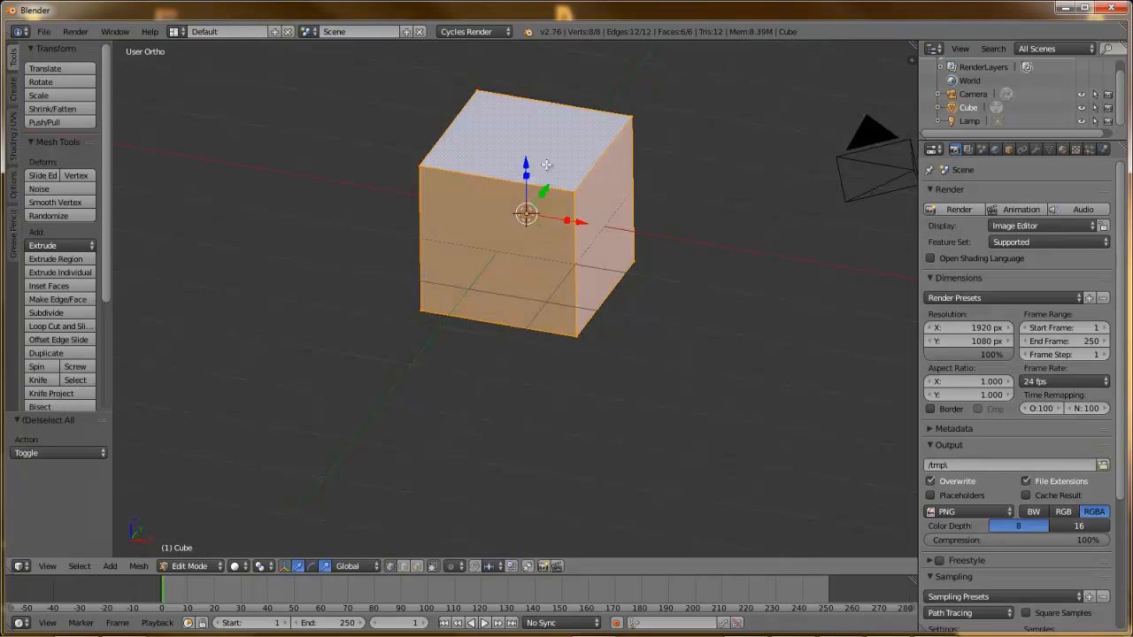
{"action": "middle_click_drag", "start_coordinate": [561, 196], "coordinate": [585, 272], "text": "shift"}
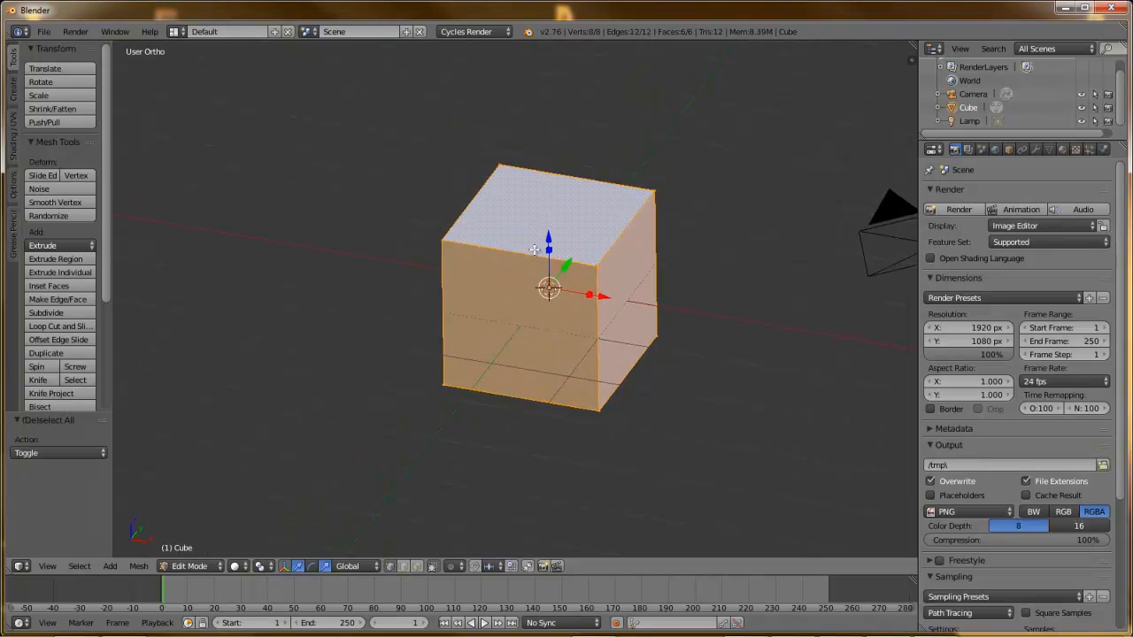
{"action": "key", "text": "a"}
{"action": "scroll", "coordinate": [609, 252], "scroll_direction": "down", "scroll_amount": 2}
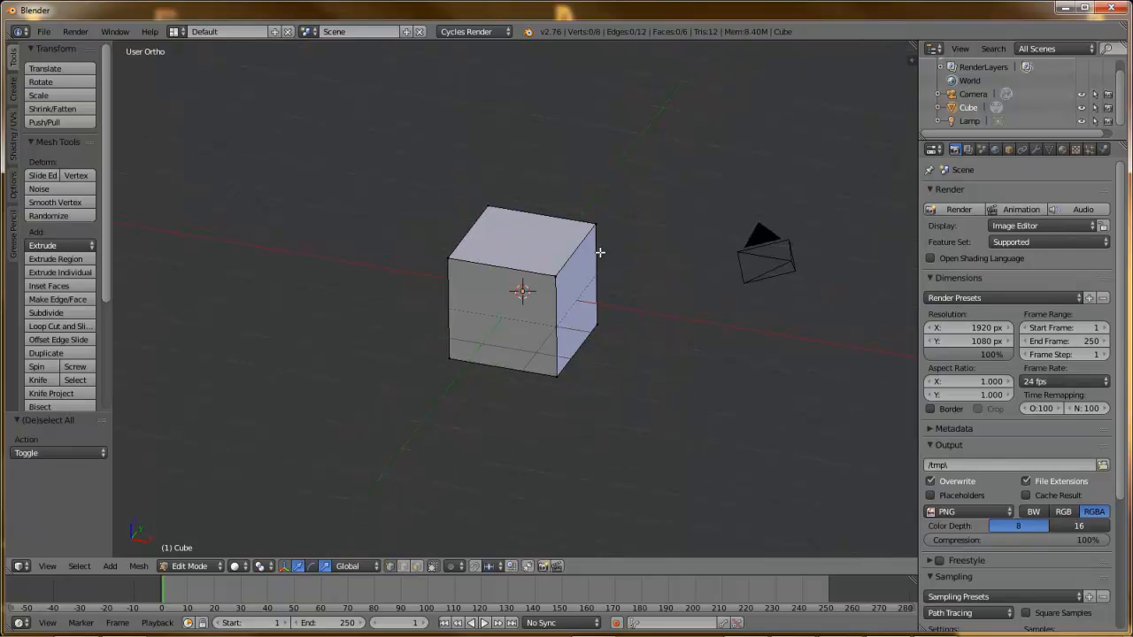
{"action": "mouse_move", "coordinate": [662, 230]}
{"action": "middle_mouse_down"}
{"action": "mouse_move", "coordinate": [586, 200]}
{"action": "mouse_move", "coordinate": [786, 159]}
{"action": "mouse_move", "coordinate": [675, 233]}
{"action": "middle_mouse_up"}
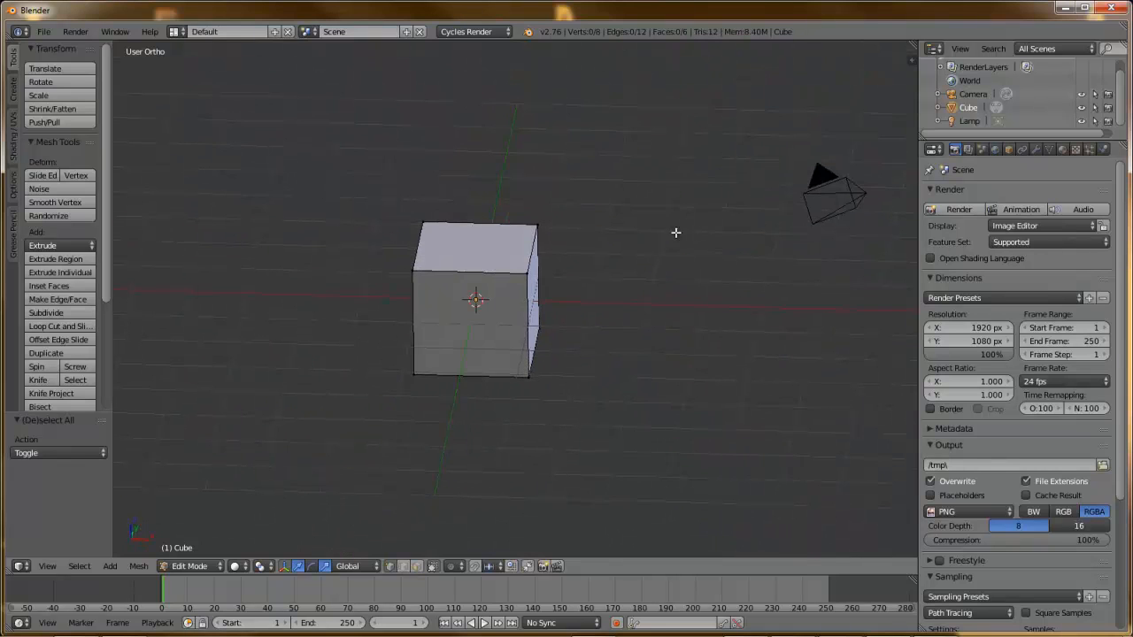
- Select the whole cube and subdivide it with one cut
{"action": "key", "text": "a"}
{"action": "middle_click_drag", "start_coordinate": [537, 303], "coordinate": [534, 253]}
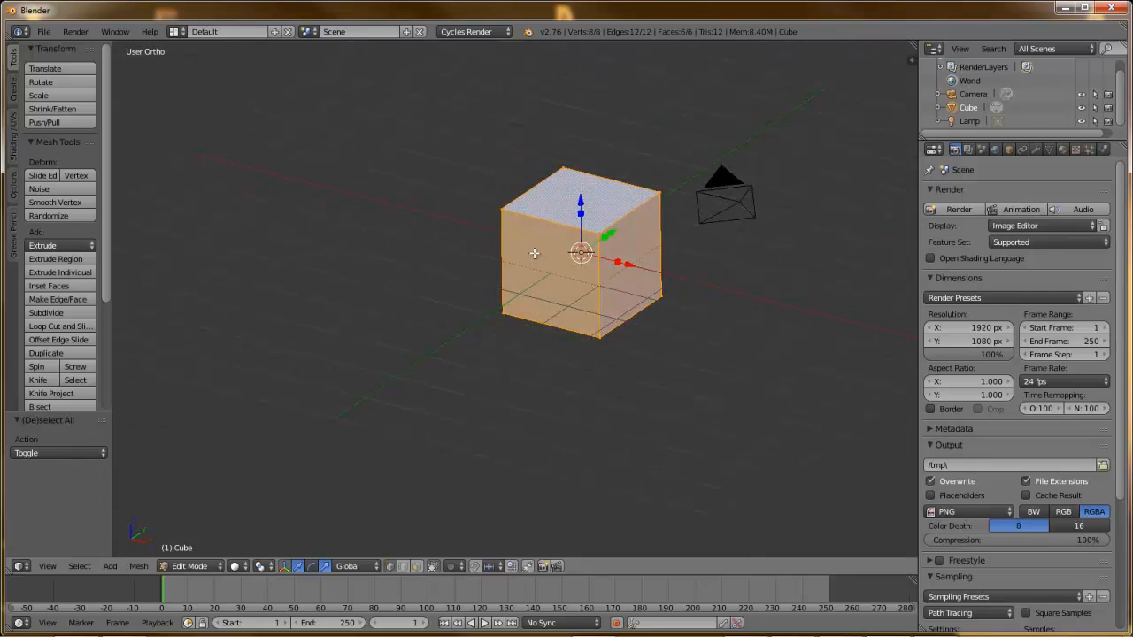
{"action": "key", "text": "w"}
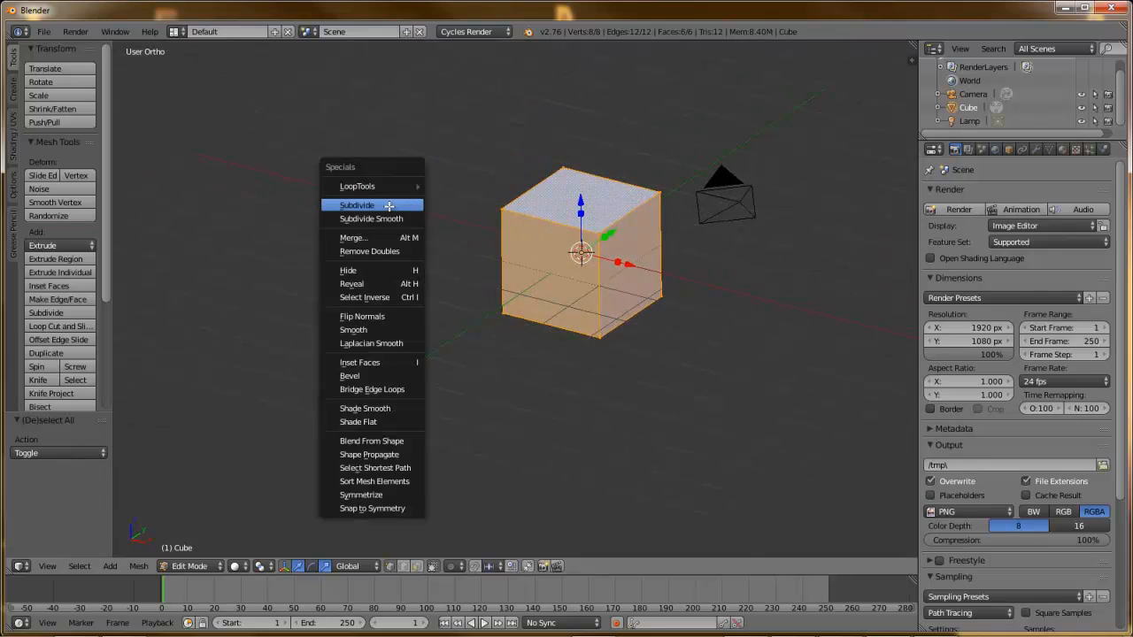
{"action": "left_click", "coordinate": [388, 205]}
{"action": "scroll", "coordinate": [607, 203], "scroll_direction": "up", "scroll_amount": 4}
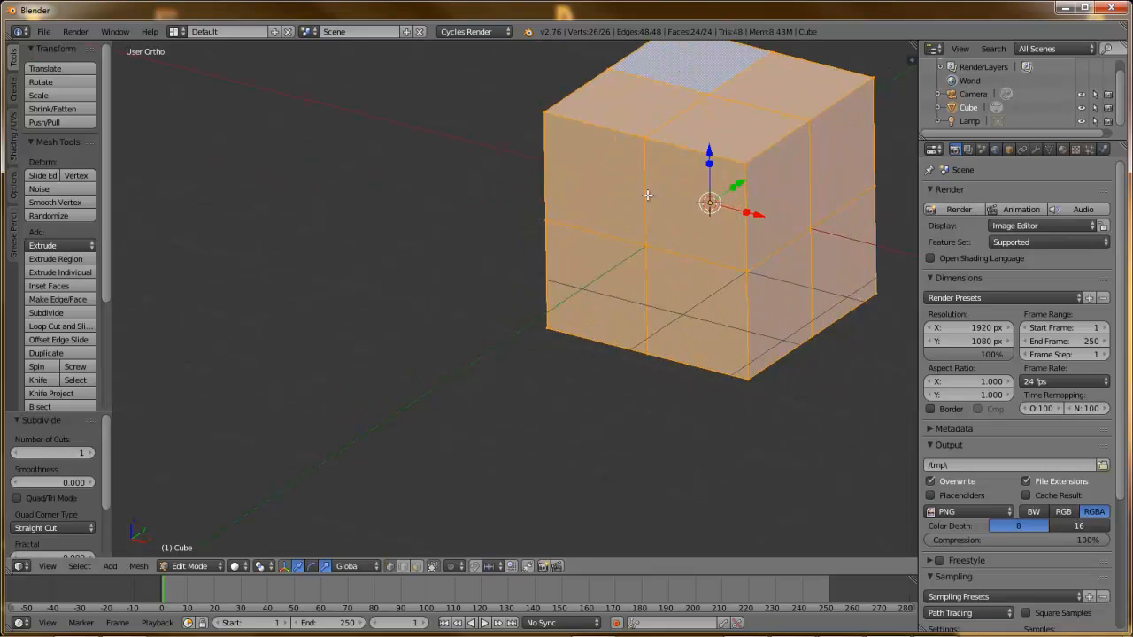
{"action": "middle_click_drag", "start_coordinate": [648, 195], "coordinate": [434, 276], "text": "shift"}
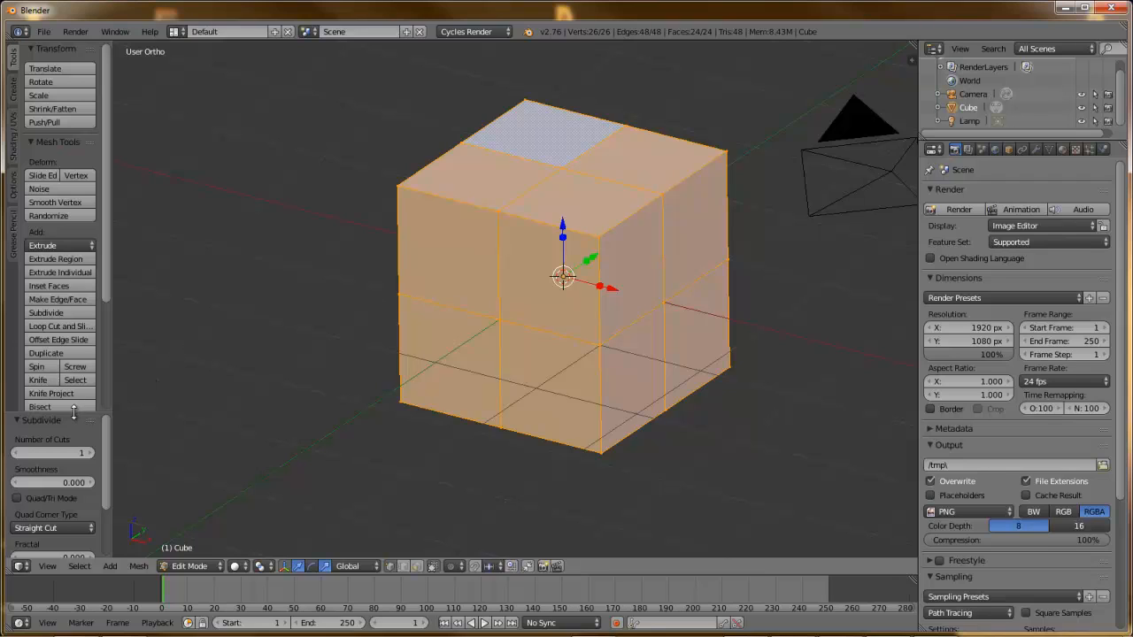
- Enlarge the subdivision's settings area and set the number of cuts to 4
{"action": "left_click_drag", "start_coordinate": [74, 411], "coordinate": [74, 283]}
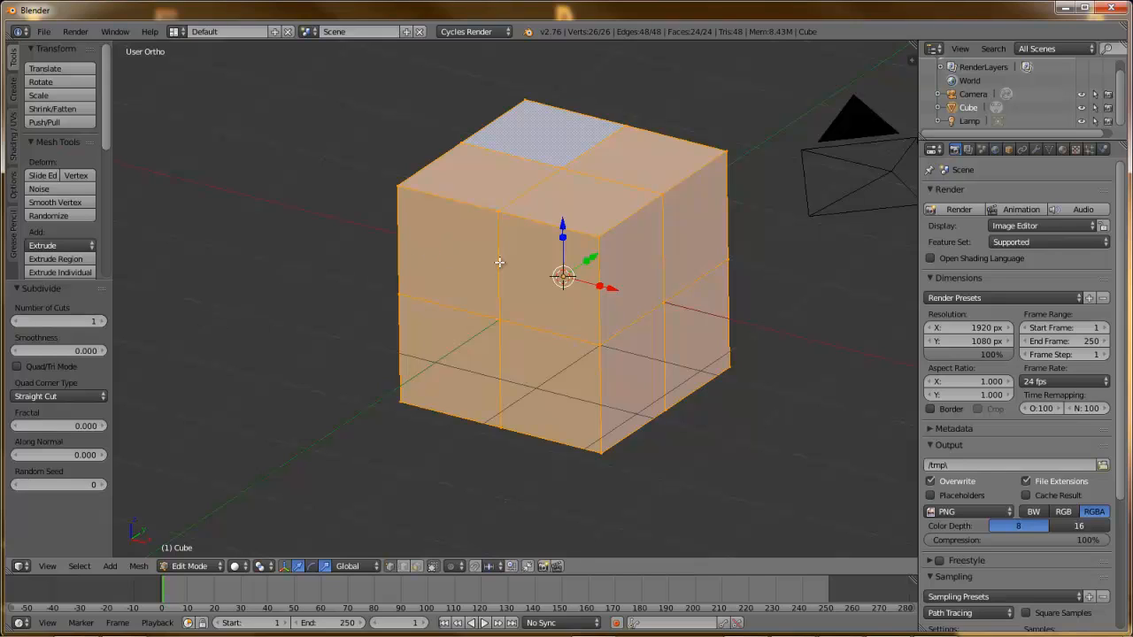
{"action": "left_click", "coordinate": [102, 322]}
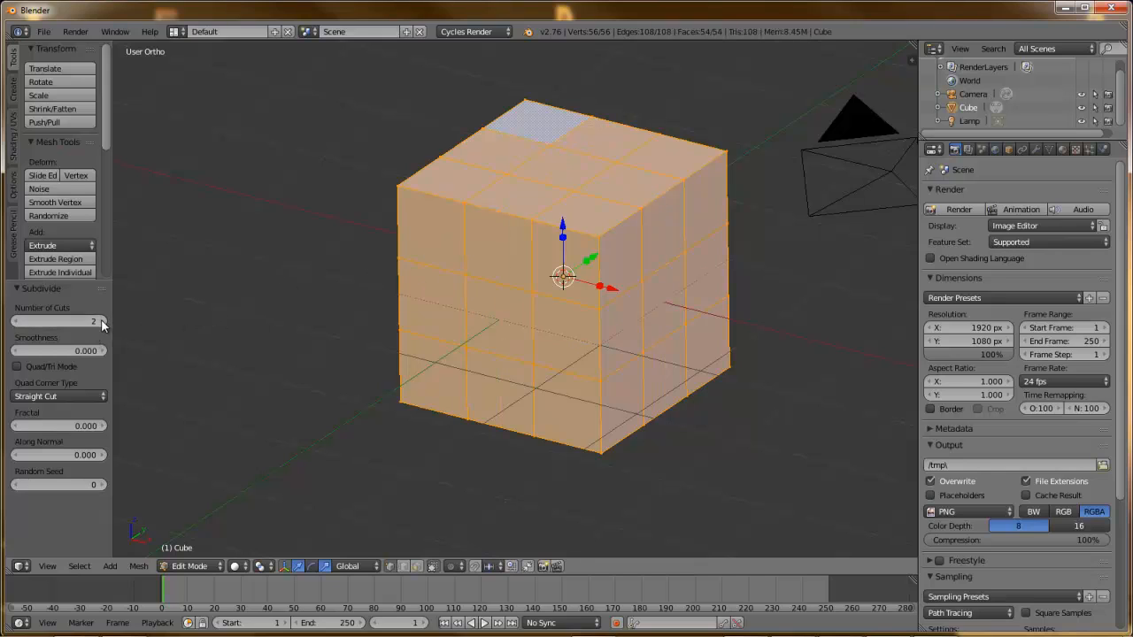
{"action": "left_click", "coordinate": [102, 323]}
{"action": "left_click", "coordinate": [102, 322]}
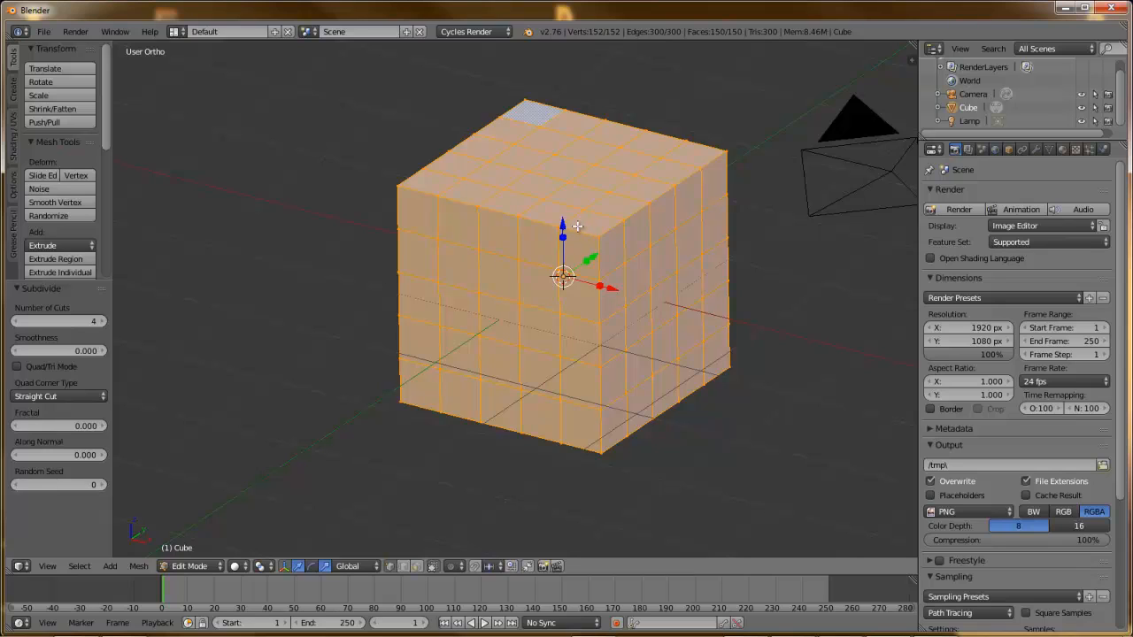
- Raise the subdivision's smoothness to 1.000 to round the cube into a ball
{"action": "left_click", "coordinate": [102, 352]}
{"action": "left_click", "coordinate": [102, 351]}
{"action": "left_click", "coordinate": [101, 351]}
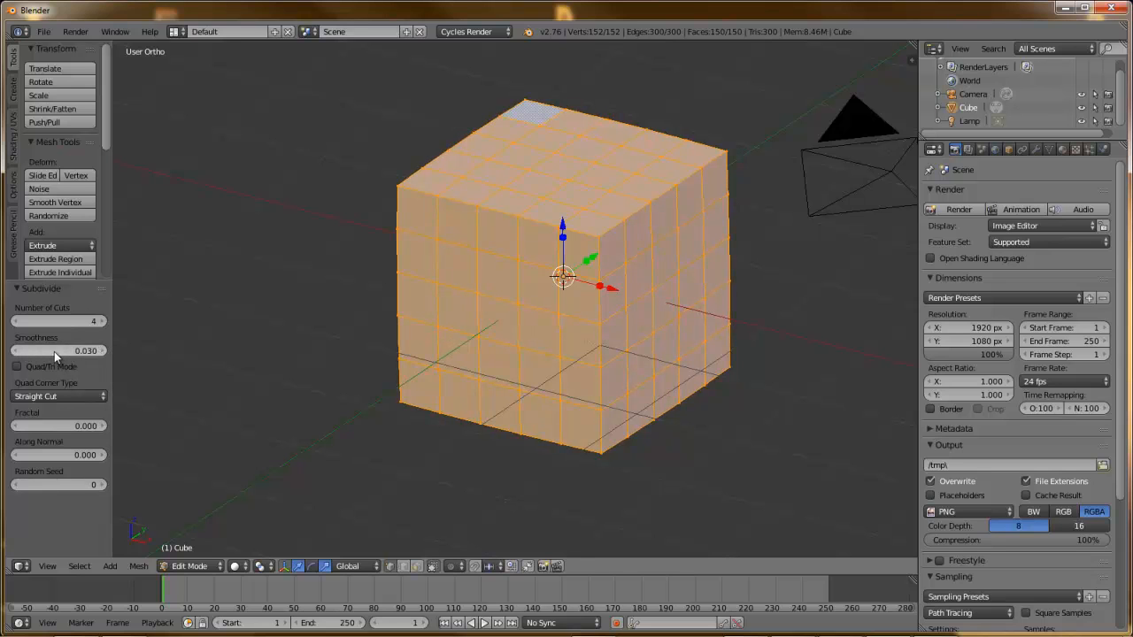
{"action": "left_click_drag", "start_coordinate": [61, 350], "coordinate": [183, 357]}
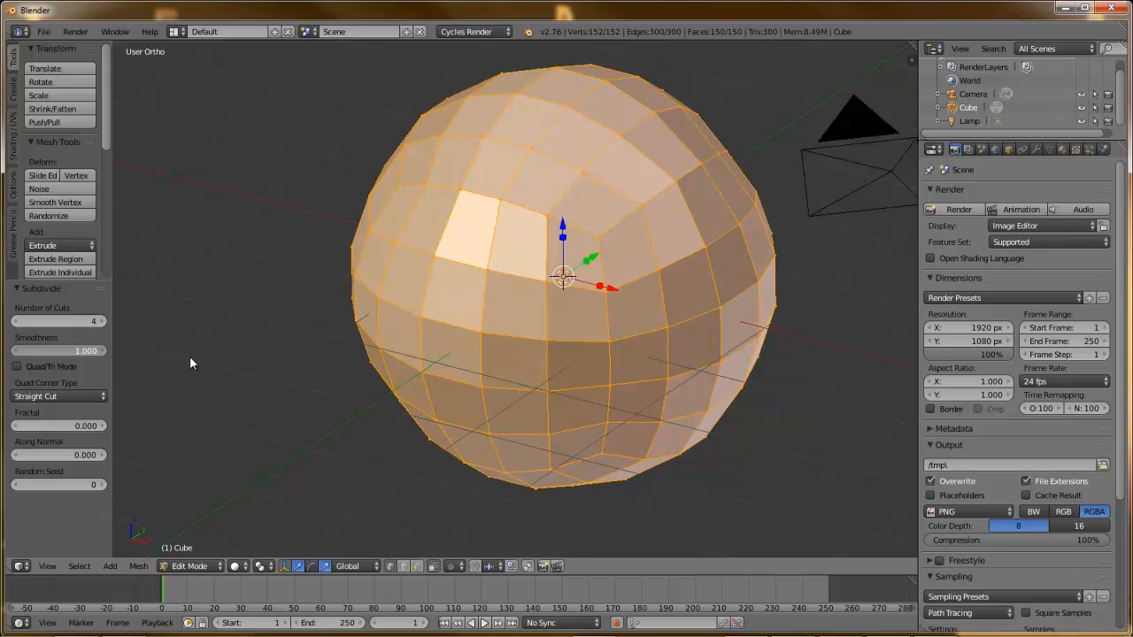
{"action": "left_click_drag", "start_coordinate": [190, 356], "coordinate": [190, 356]}
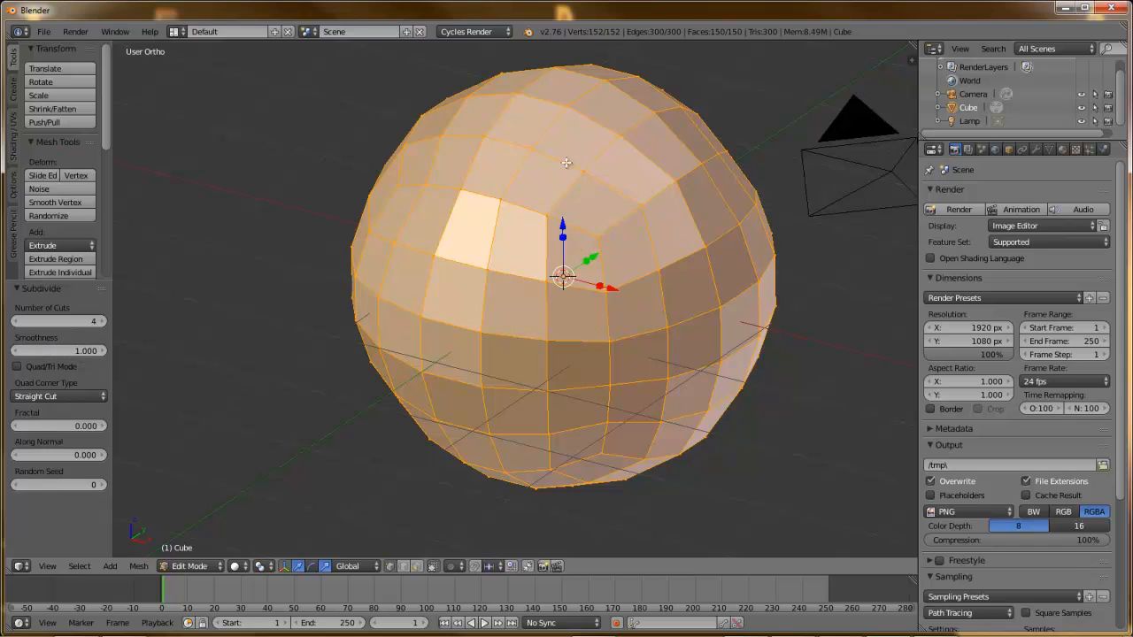
- Reset the subdivision's smoothness to 0
{"action": "left_click", "coordinate": [89, 350]}
{"action": "type", "text": "0"}
{"action": "key", "text": "Return"}
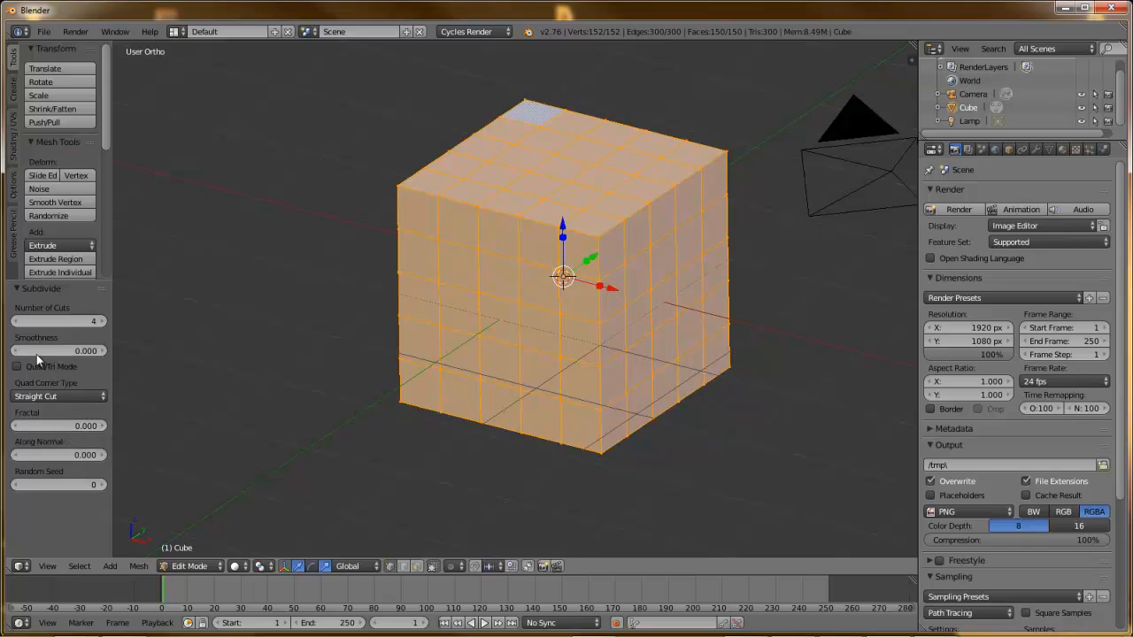
- Turn Quad/Tri Mode on and off again twice, and set the quad corner type to Inner Vert
{"action": "left_click", "coordinate": [17, 368]}
{"action": "left_click", "coordinate": [18, 367]}
{"action": "left_click", "coordinate": [17, 368]}
{"action": "left_click", "coordinate": [18, 367]}
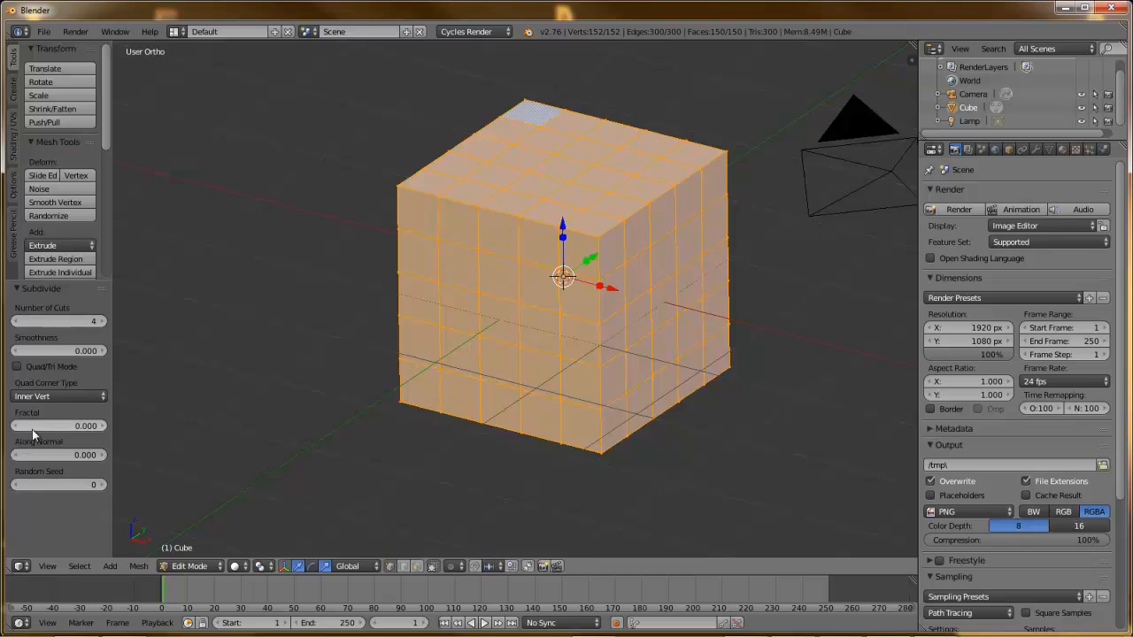
- Set the subdivision's Fractal value to 1.350 and look at the roughened surface up close
{"action": "left_click_drag", "start_coordinate": [33, 423], "coordinate": [134, 428]}
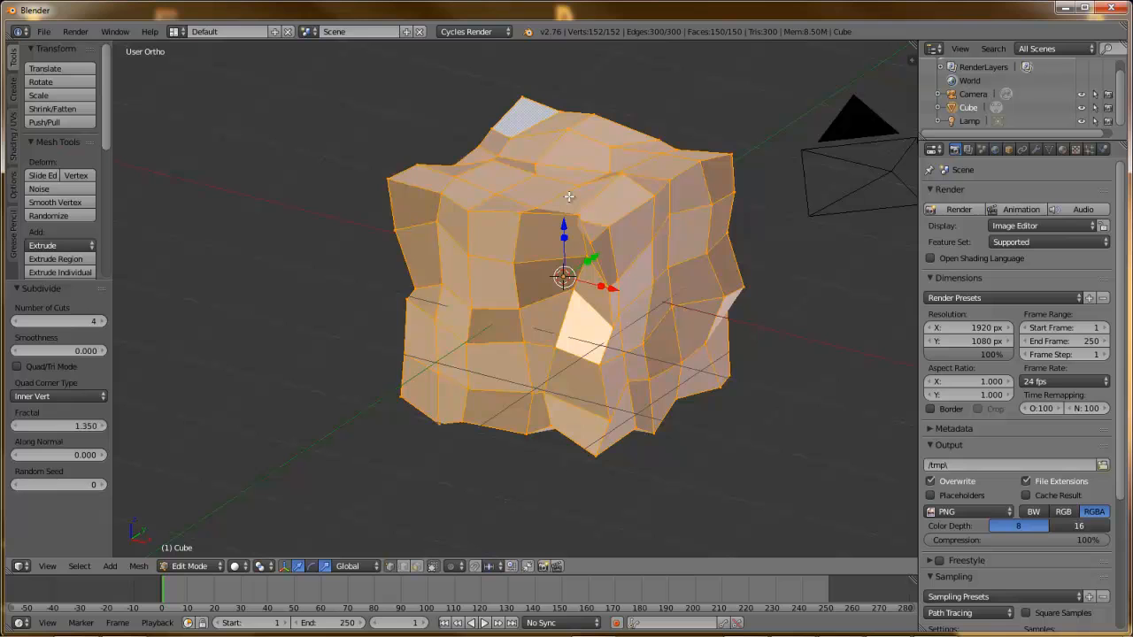
{"action": "scroll", "coordinate": [613, 213], "scroll_direction": "up", "scroll_amount": 4}
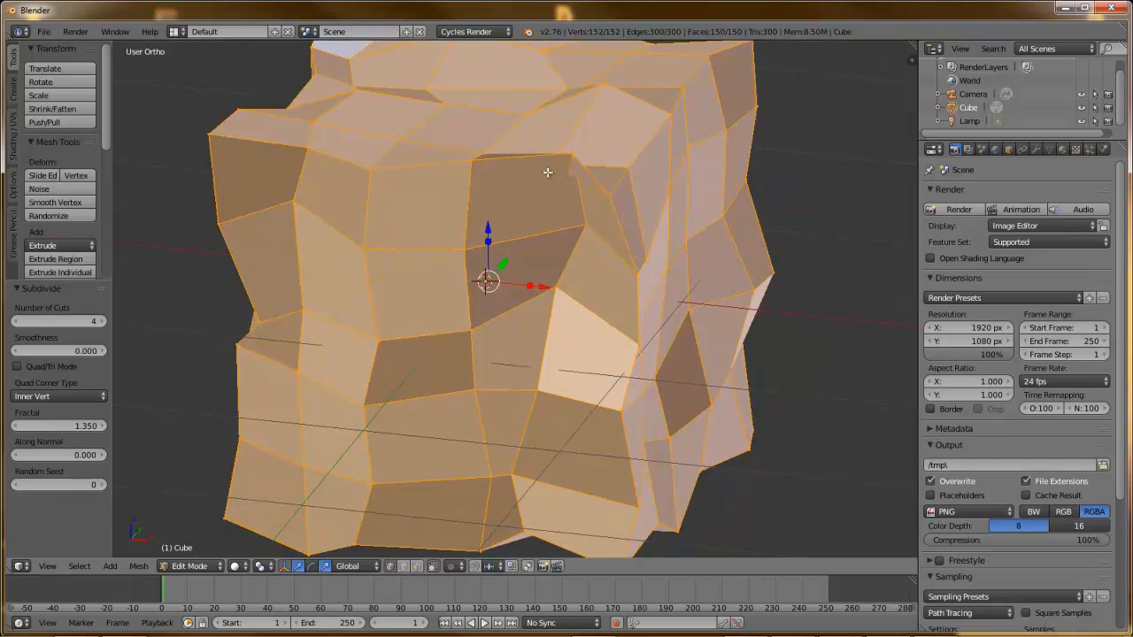
- Return the Fractal value to 0 and undo the whole subdivision of the cube
{"action": "left_click_drag", "start_coordinate": [34, 432], "coordinate": [161, 422]}
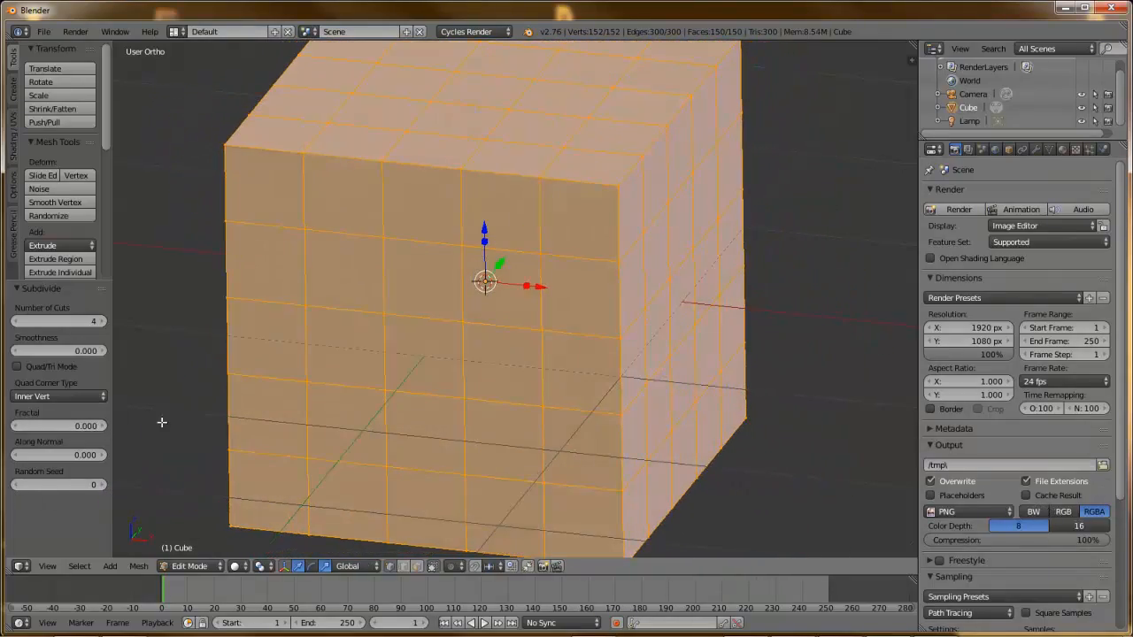
{"action": "scroll", "coordinate": [385, 259], "scroll_direction": "down", "scroll_amount": 3}
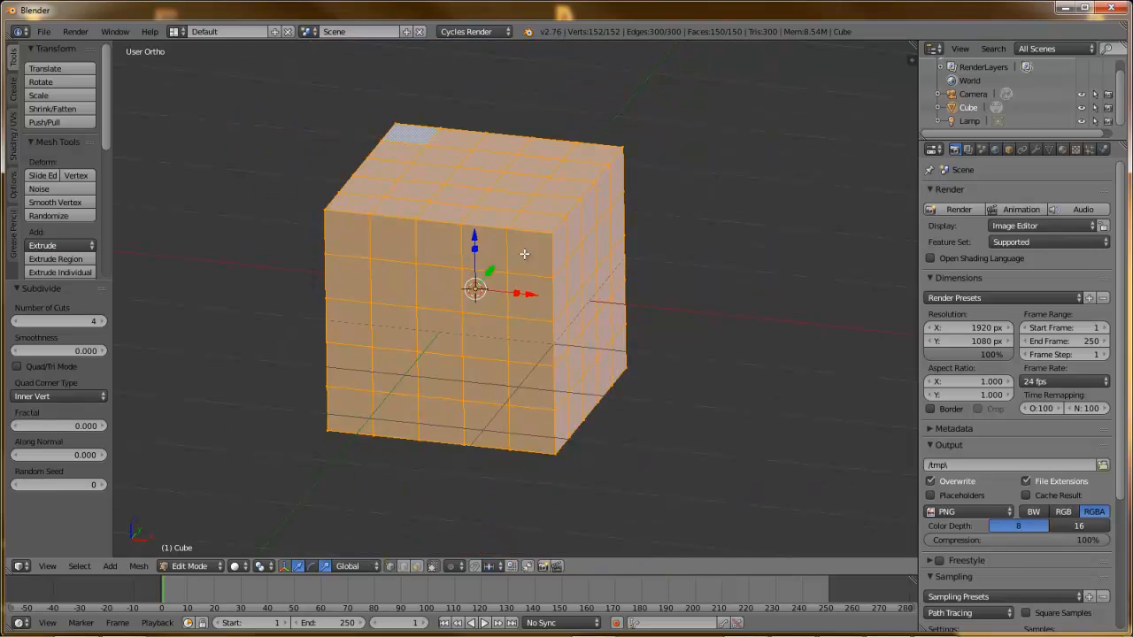
{"action": "key", "text": "ctrl+z"}
- Select the four corner vertices of the cube's front face and subdivide that face with one cut
{"action": "middle_click_drag", "start_coordinate": [591, 290], "coordinate": [526, 289]}
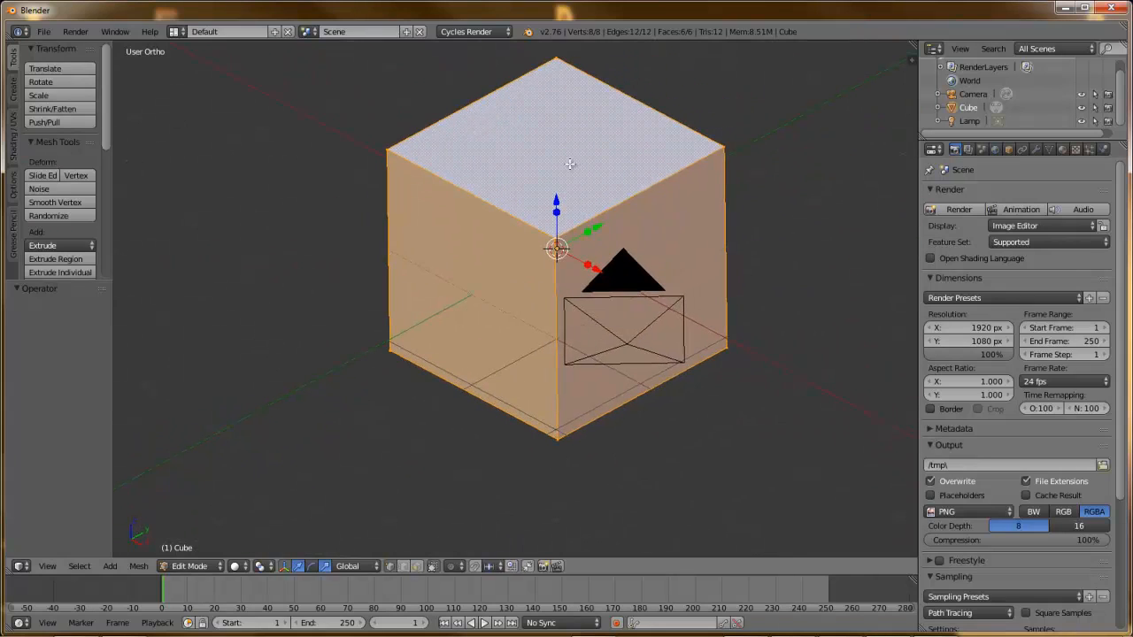
{"action": "right_click", "coordinate": [556, 244]}
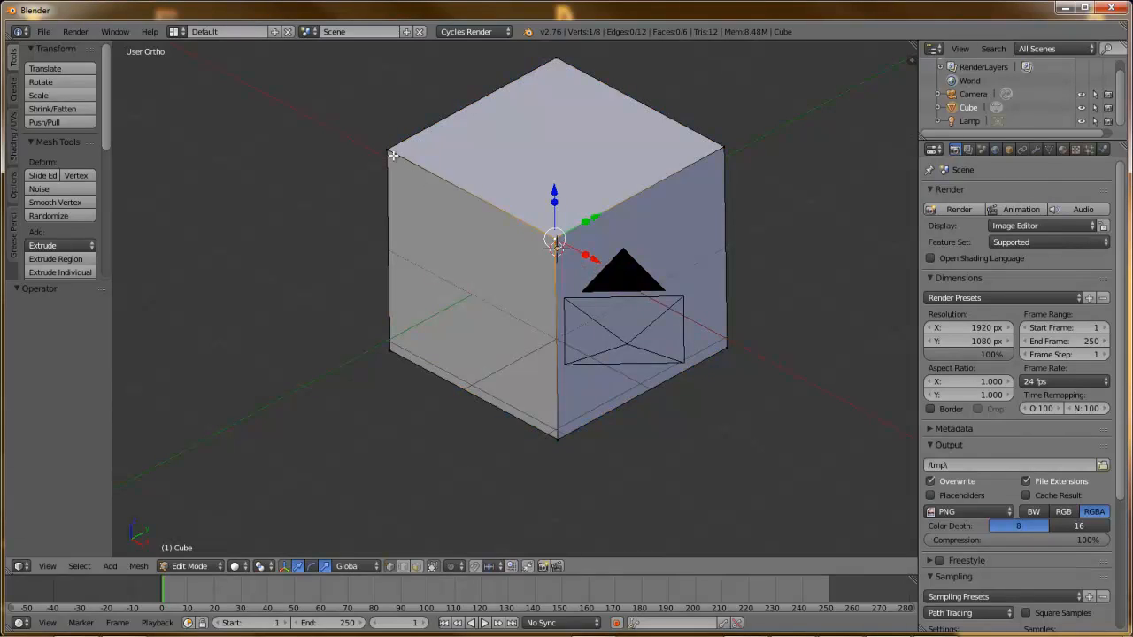
{"action": "right_click", "coordinate": [389, 152], "text": "shift"}
{"action": "right_click", "coordinate": [389, 346], "text": "shift"}
{"action": "right_click", "coordinate": [552, 435], "text": "shift"}
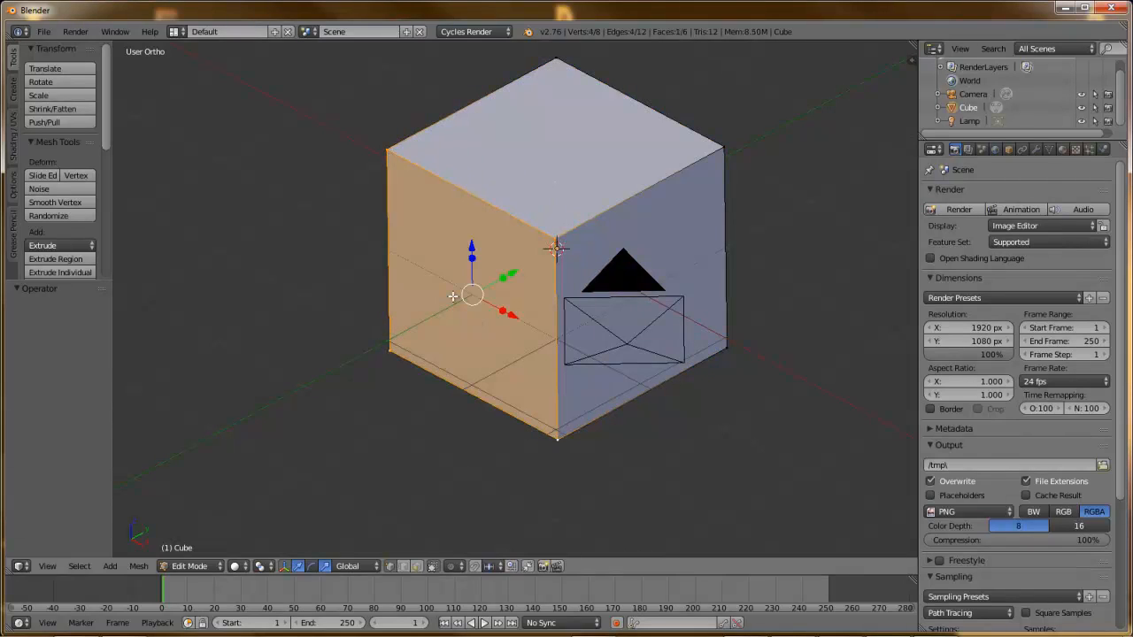
{"action": "key", "text": "w"}
{"action": "left_click", "coordinate": [511, 264]}
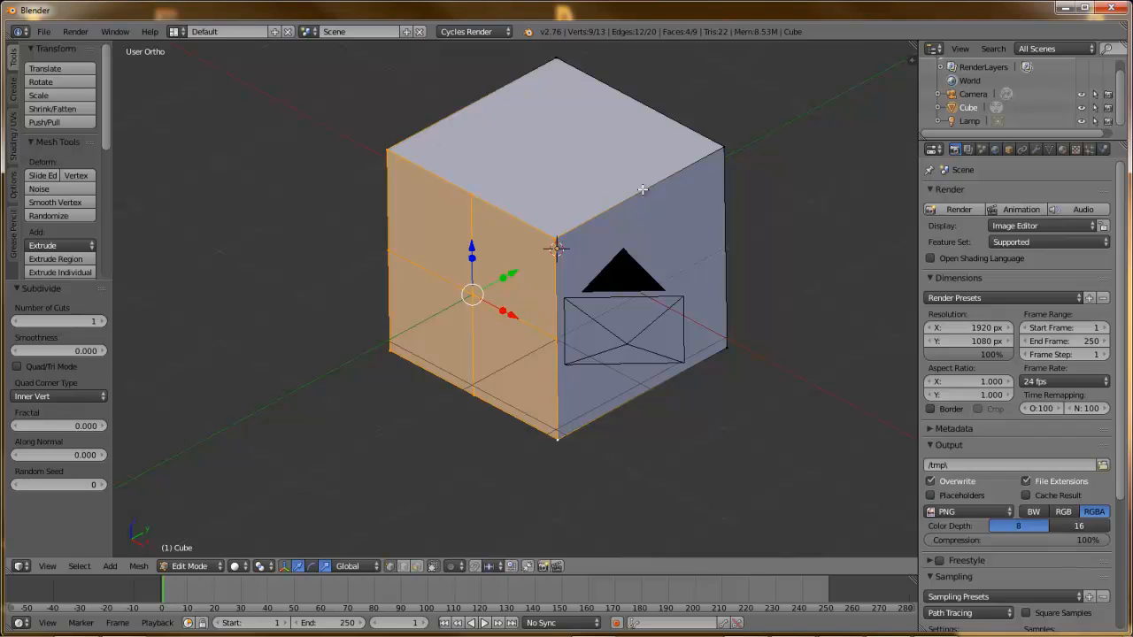
- Select the vertices around the cube's top face, starting from the nearest front corner
{"action": "right_click", "coordinate": [557, 238]}
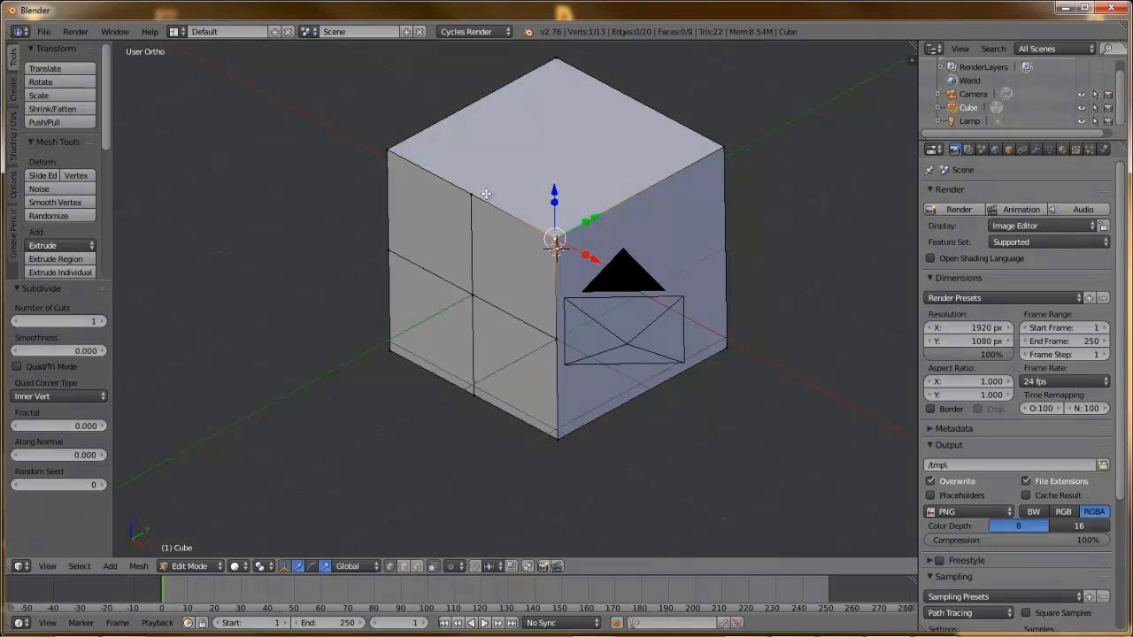
{"action": "right_click", "coordinate": [408, 146], "text": "ctrl"}
{"action": "right_click", "coordinate": [724, 146], "text": "ctrl"}
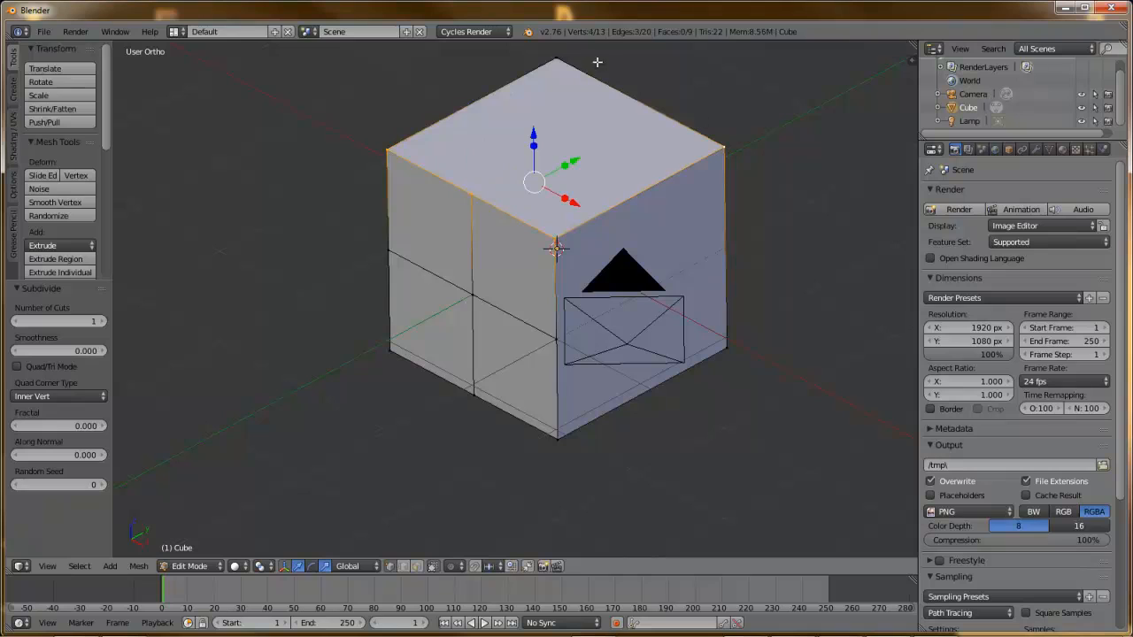
{"action": "right_click", "coordinate": [555, 59], "text": "ctrl"}
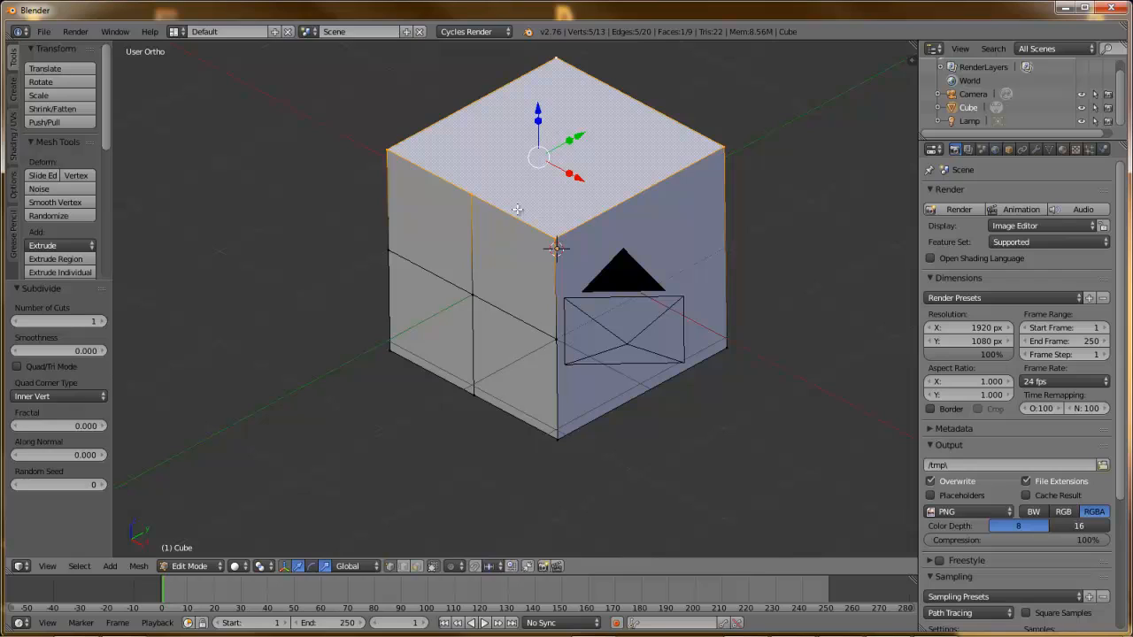
- Undo the top face's vertex selection and the front face's subdivision
{"action": "key", "text": "ctrl+z"}
{"action": "key", "text": "ctrl+z"}
{"action": "key", "text": "ctrl+z"}
{"action": "key", "text": "ctrl+z"}
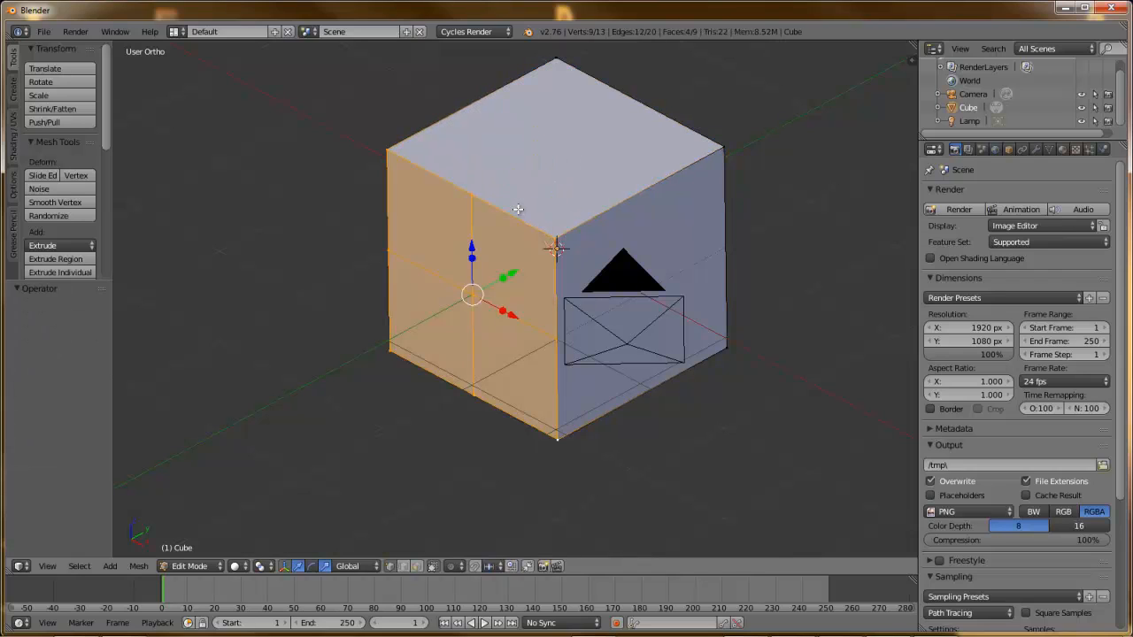
{"action": "key", "text": "ctrl+z"}
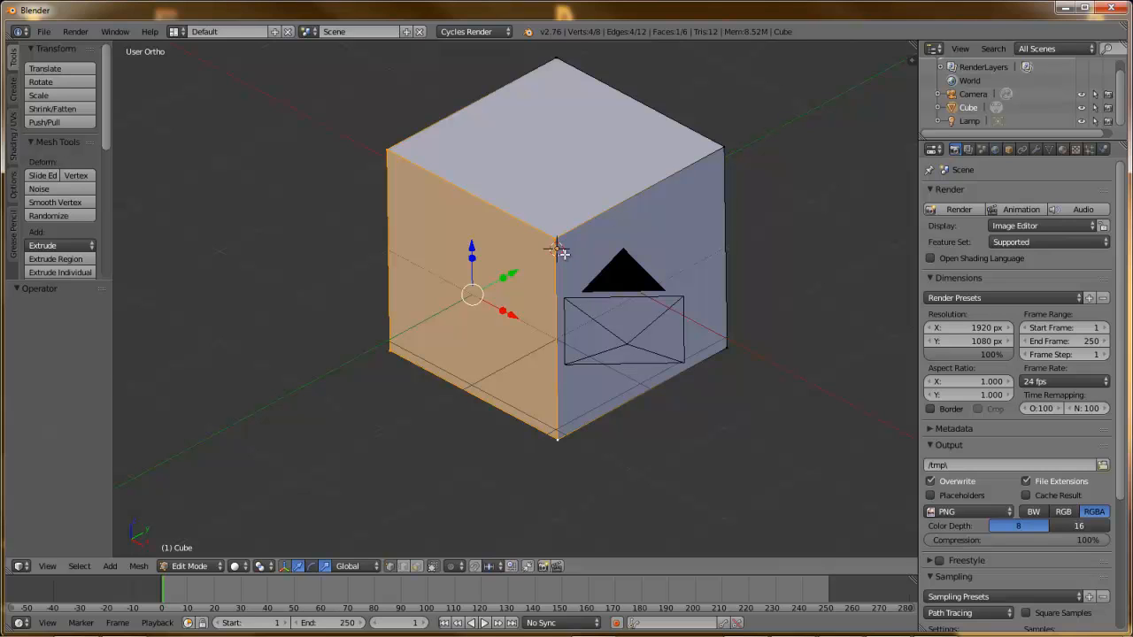
- Add a single vertical loop cut through the front and top faces, slide it to a factor of about -0.49, and undo it
{"action": "middle_click_drag", "start_coordinate": [494, 228], "coordinate": [599, 294]}
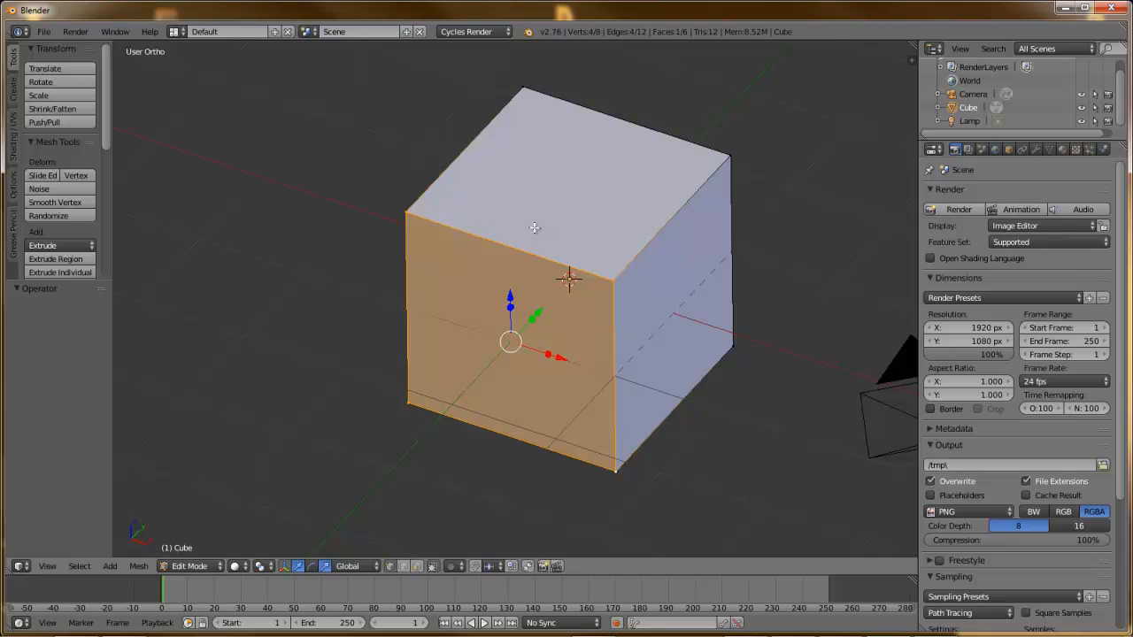
{"action": "key", "text": "ctrl+r"}
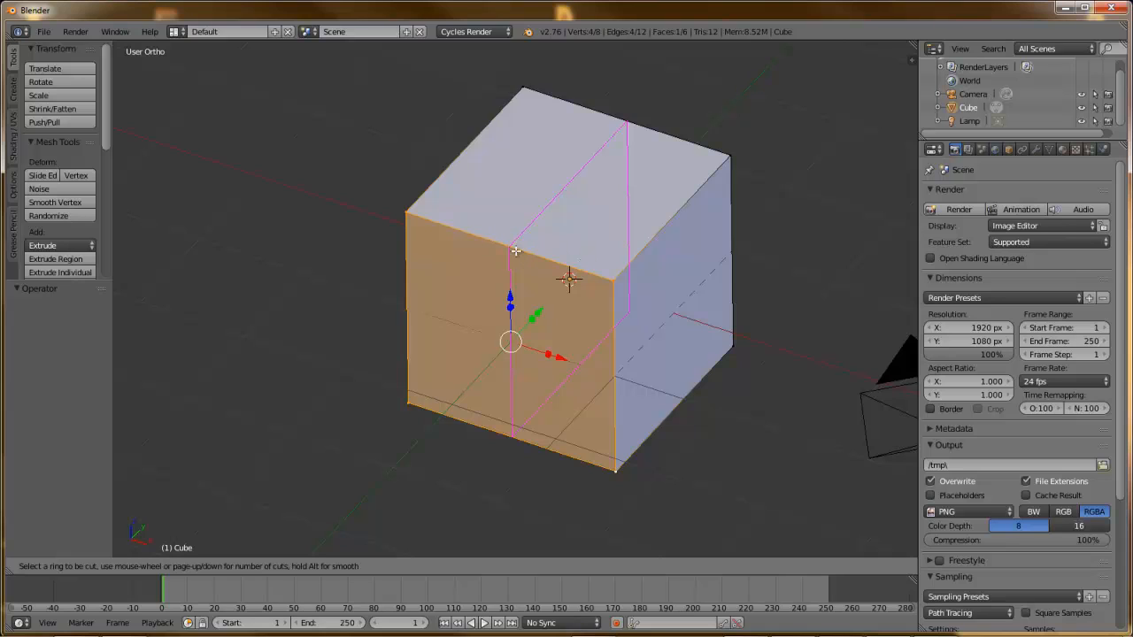
{"action": "left_click", "coordinate": [515, 251]}
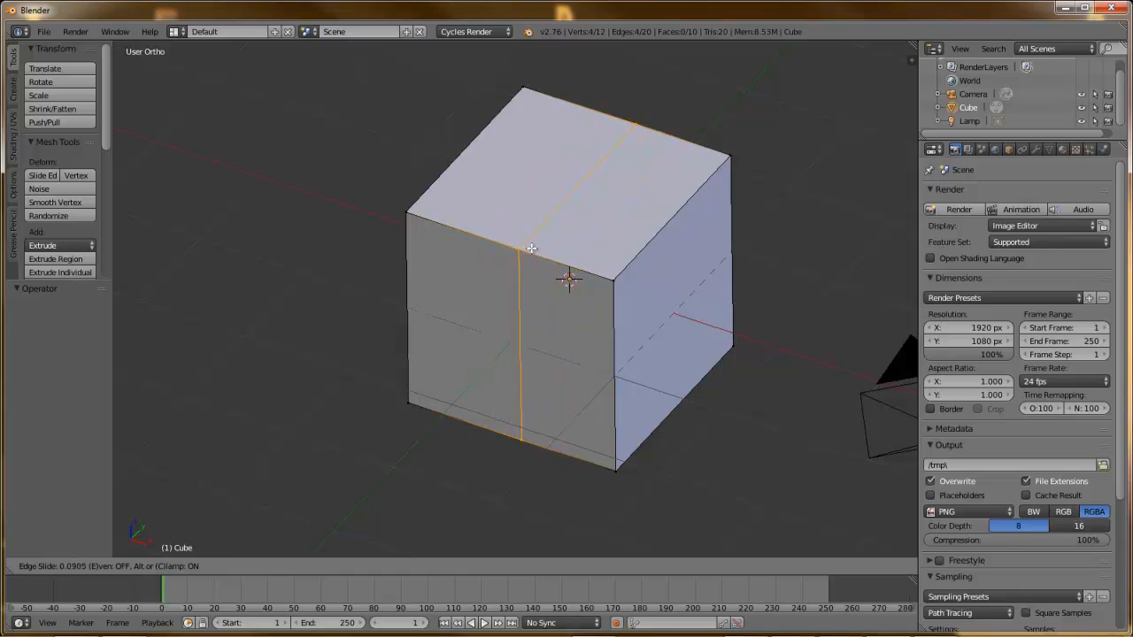
{"action": "left_click", "coordinate": [469, 219]}
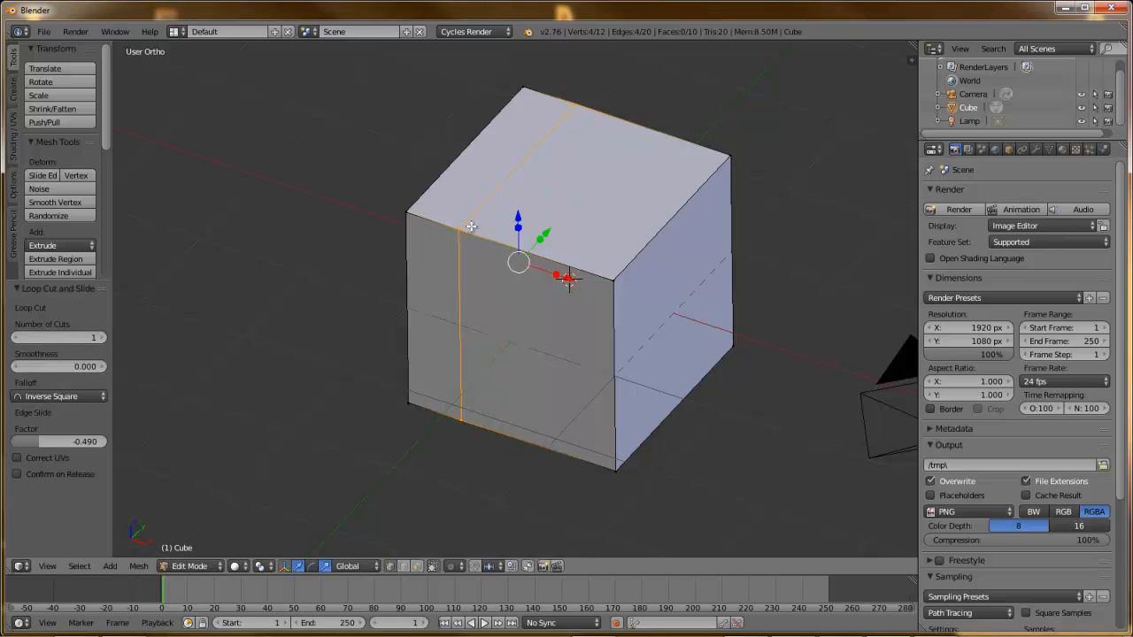
{"action": "key", "text": "ctrl+z"}
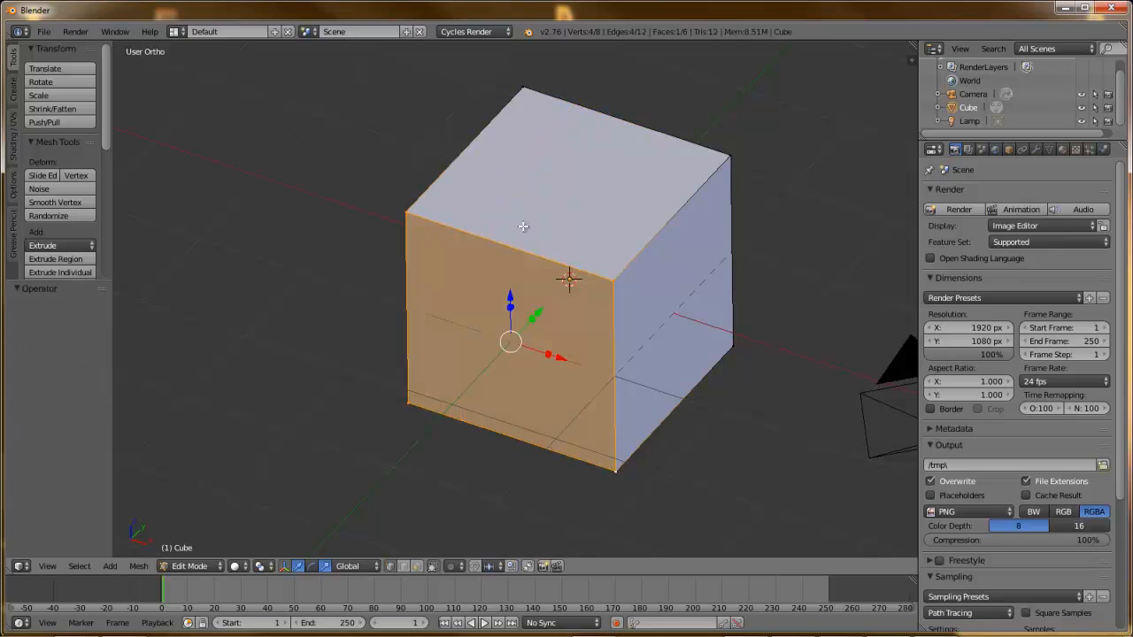
- Add 14 parallel vertical loop cuts through the cube's front and top faces, then undo them
{"action": "key", "text": "ctrl+r"}
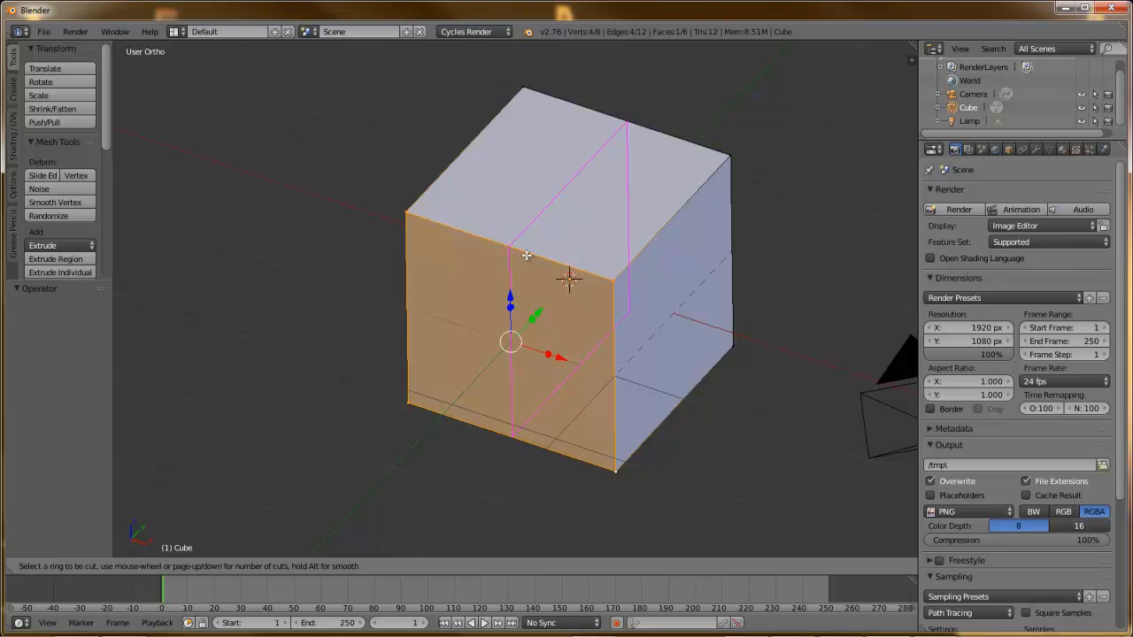
{"action": "scroll", "coordinate": [526, 255], "scroll_direction": "up", "scroll_amount": 4}
{"action": "scroll", "coordinate": [527, 255], "scroll_direction": "down", "scroll_amount": 3}
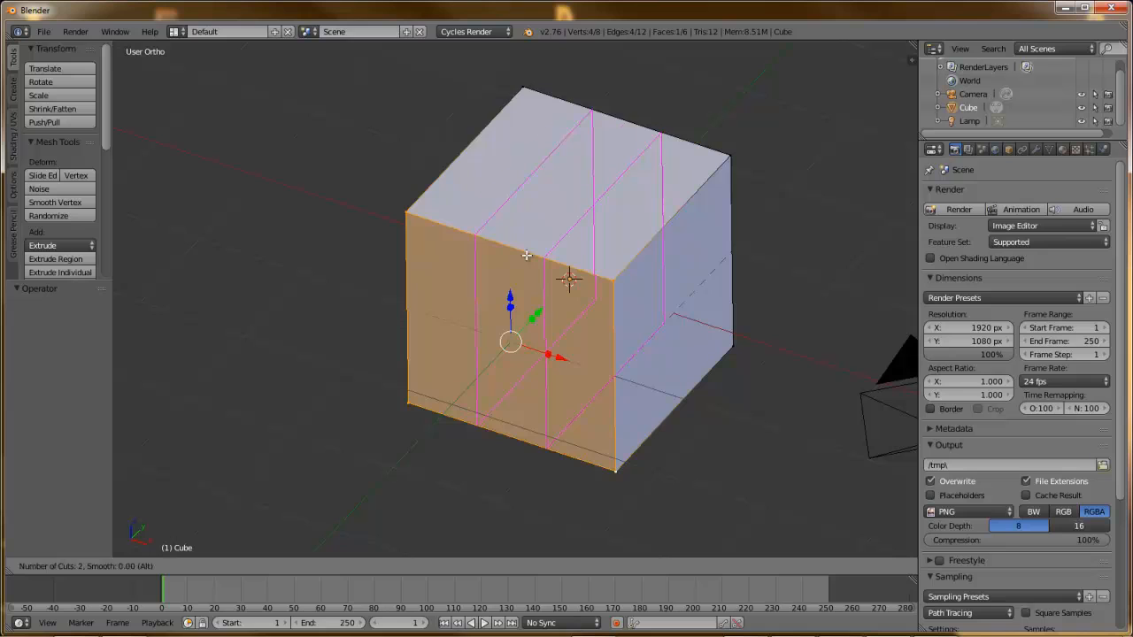
{"action": "scroll", "coordinate": [526, 255], "scroll_direction": "up", "scroll_amount": 4}
{"action": "scroll", "coordinate": [527, 254], "scroll_direction": "down", "scroll_amount": 3}
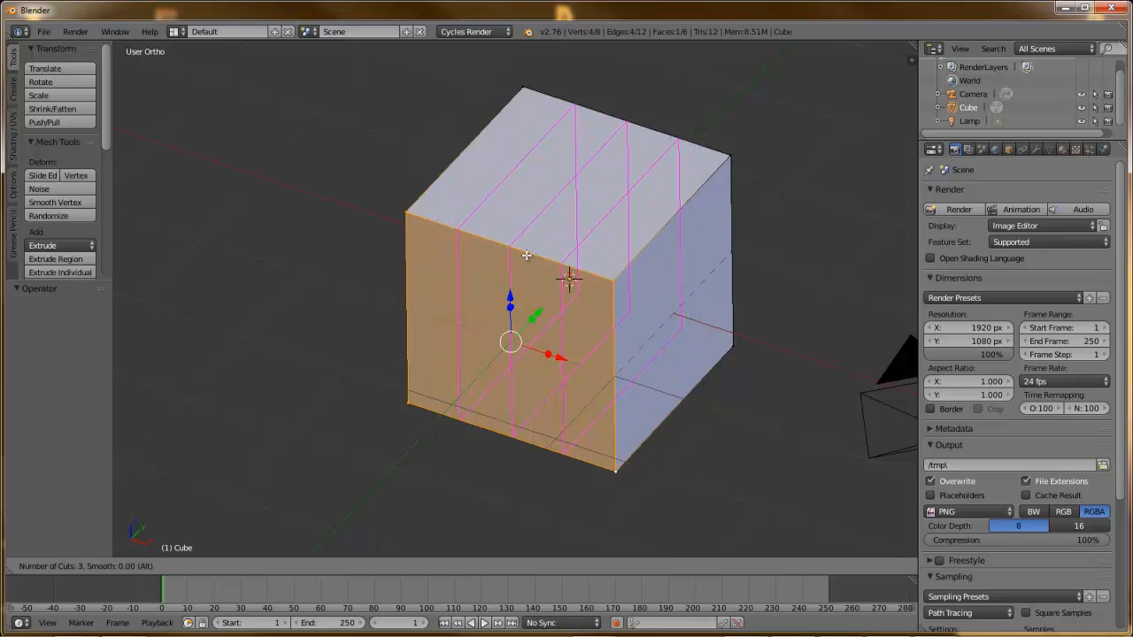
{"action": "scroll", "coordinate": [526, 255], "scroll_direction": "up", "scroll_amount": 9}
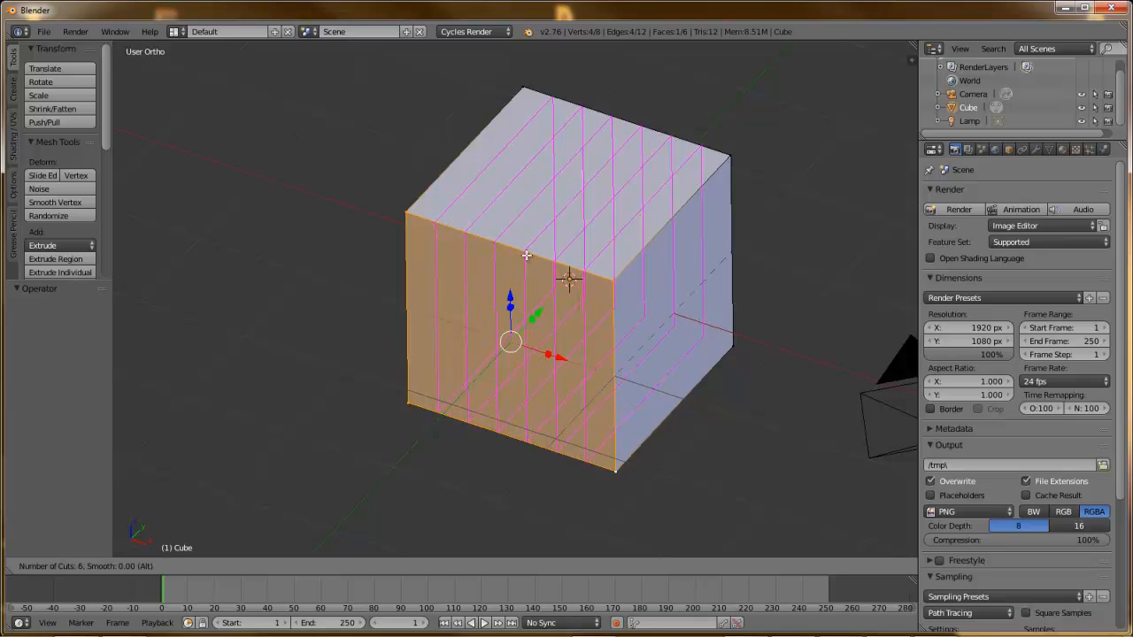
{"action": "scroll", "coordinate": [526, 255], "scroll_direction": "up", "scroll_amount": 3}
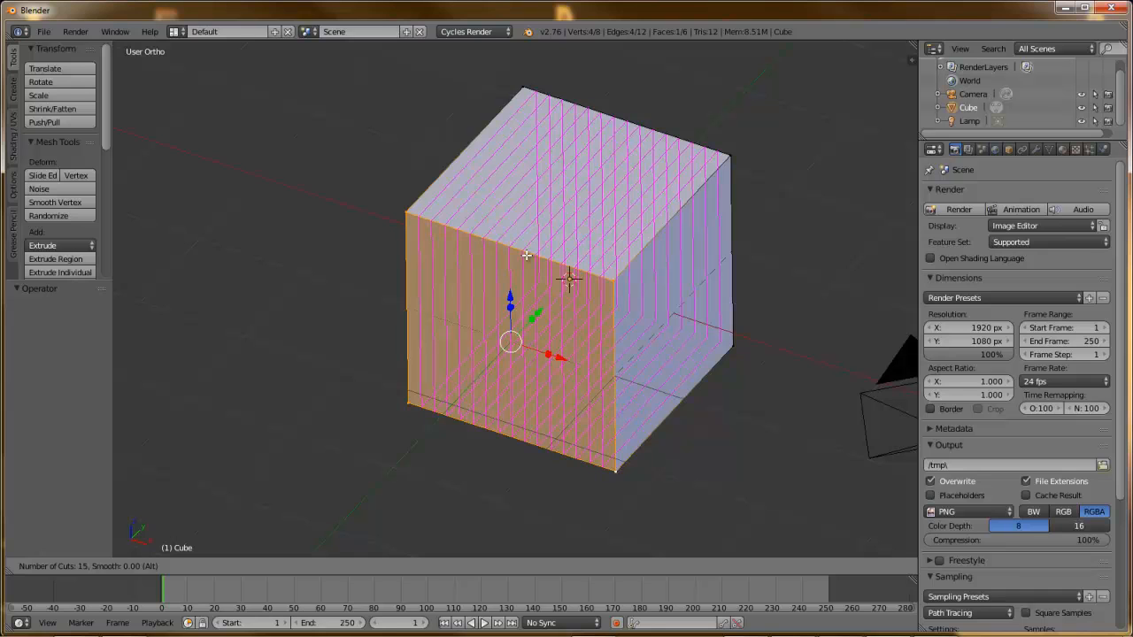
{"action": "scroll", "coordinate": [527, 255], "scroll_direction": "down", "scroll_amount": 1}
{"action": "left_click", "coordinate": [527, 255]}
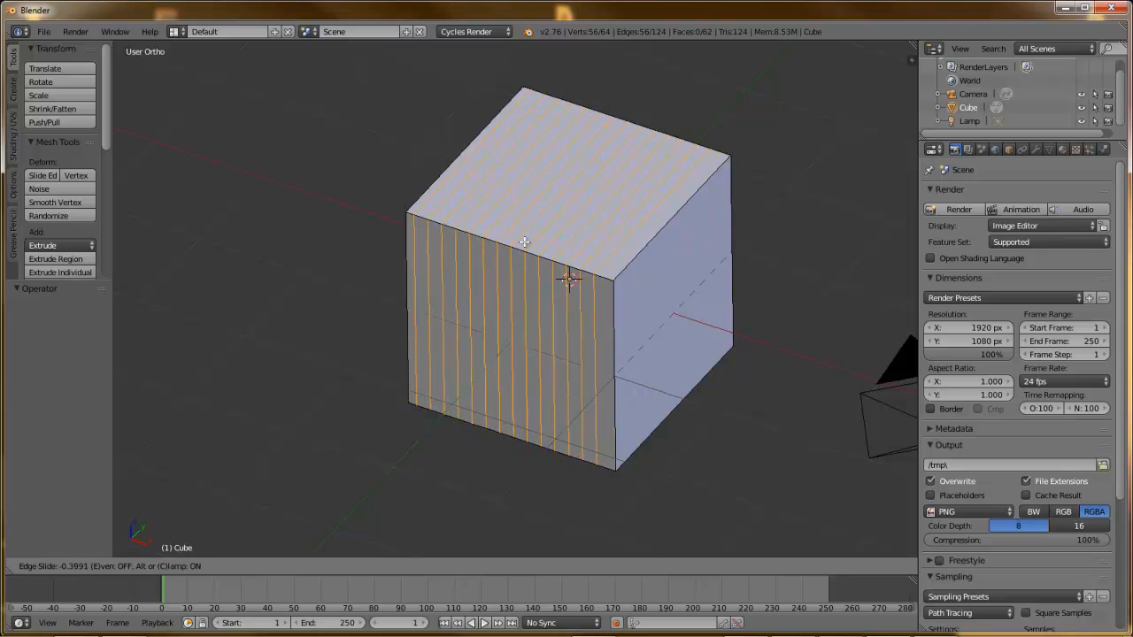
{"action": "key", "text": "ctrl+z"}
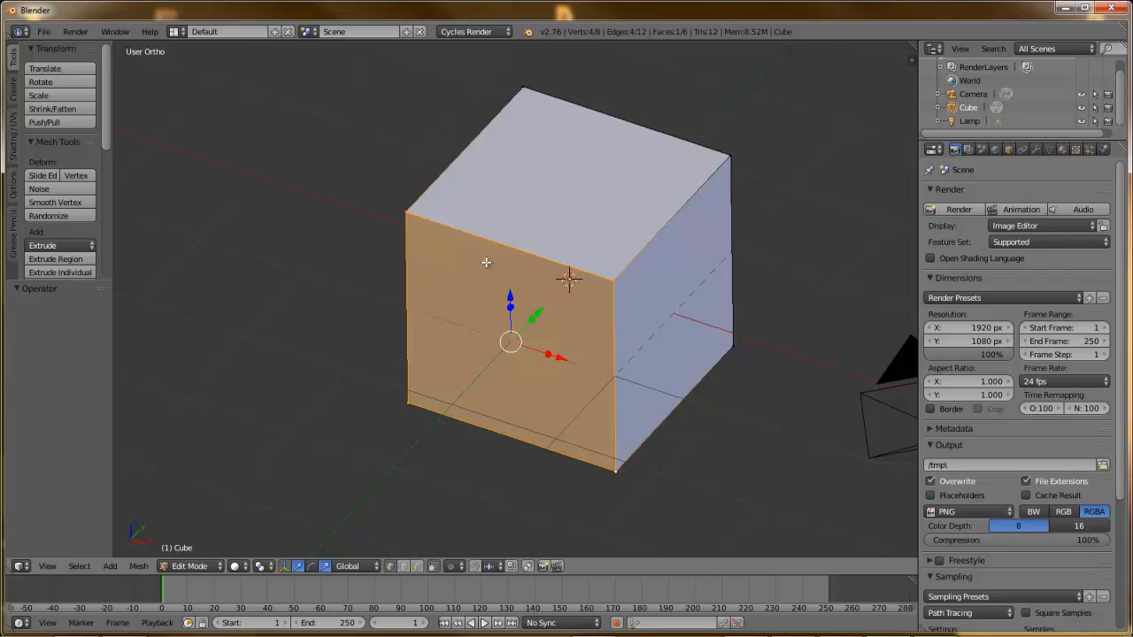
- Knife-cut a bent path from inside the top face to its front edge, along that edge, and back across the front corner to the adjoining side edge
{"action": "mouse_move", "coordinate": [475, 253]}
{"action": "middle_mouse_down"}
{"action": "mouse_move", "coordinate": [456, 255]}
{"action": "mouse_move", "coordinate": [479, 251]}
{"action": "middle_mouse_up"}
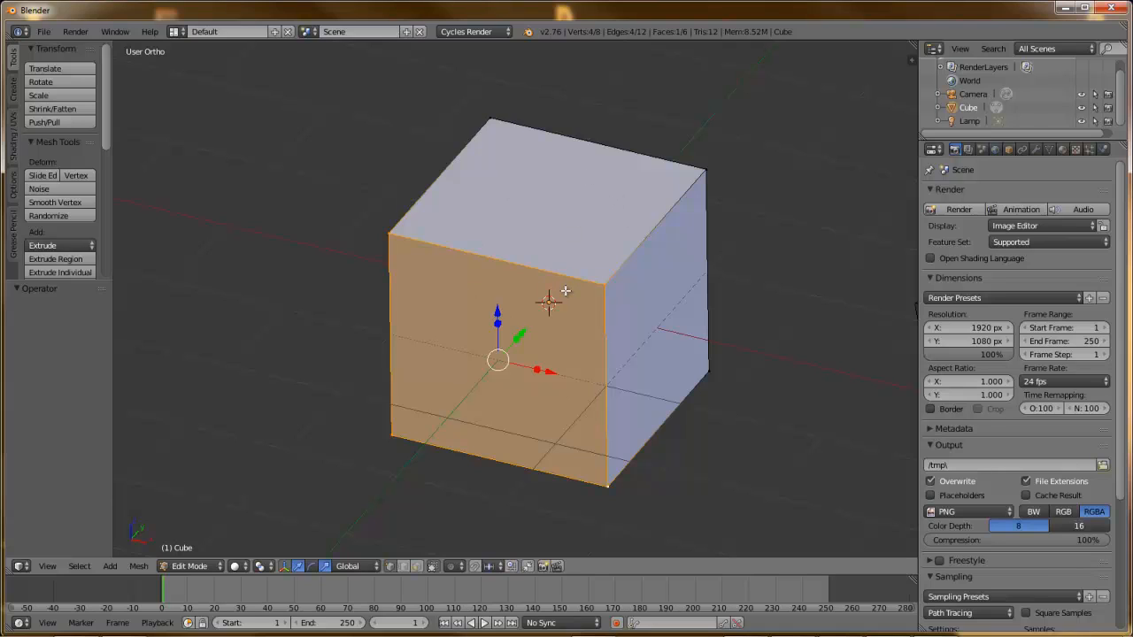
{"action": "key", "text": "k"}
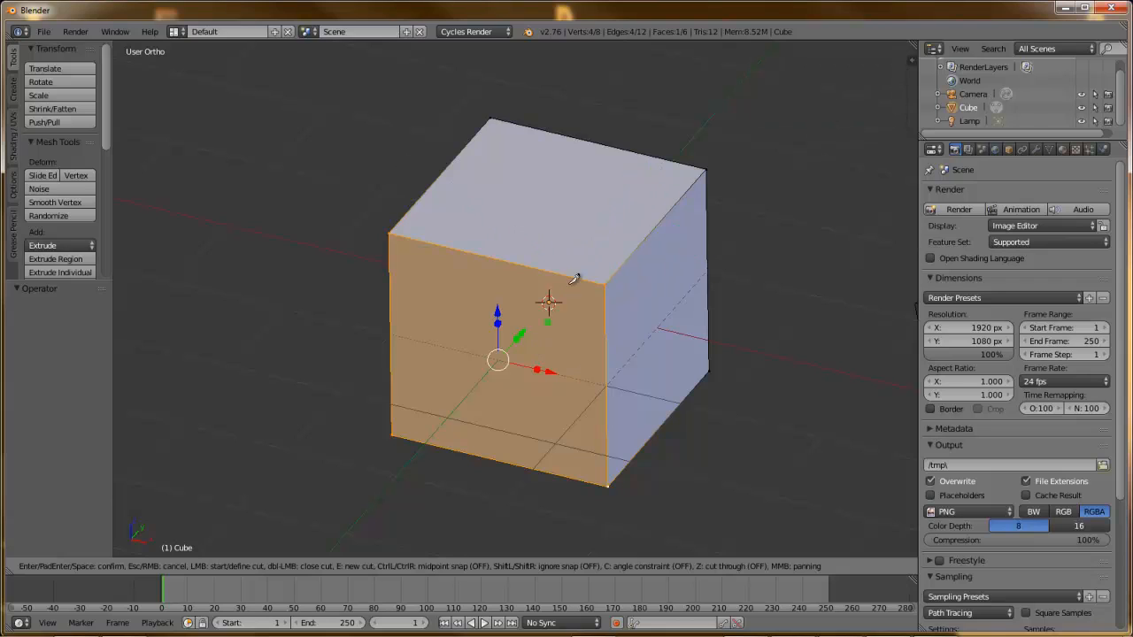
{"action": "left_click", "coordinate": [542, 195]}
{"action": "left_click", "coordinate": [591, 184]}
{"action": "left_click", "coordinate": [611, 216]}
{"action": "left_click", "coordinate": [582, 243]}
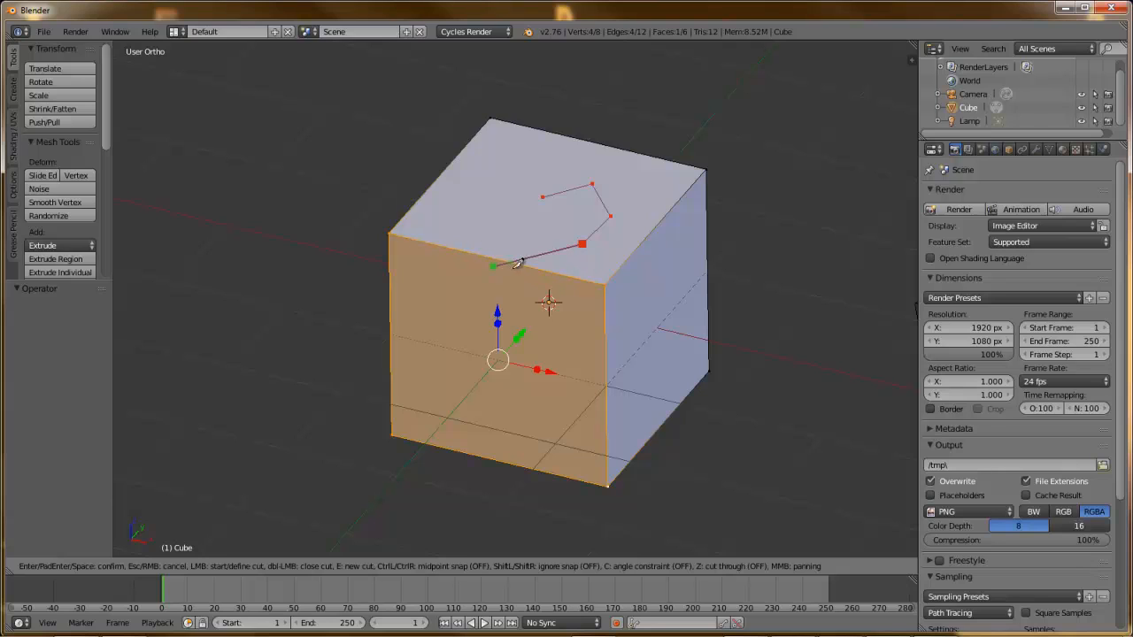
{"action": "left_click", "coordinate": [519, 263]}
{"action": "left_click", "coordinate": [456, 248]}
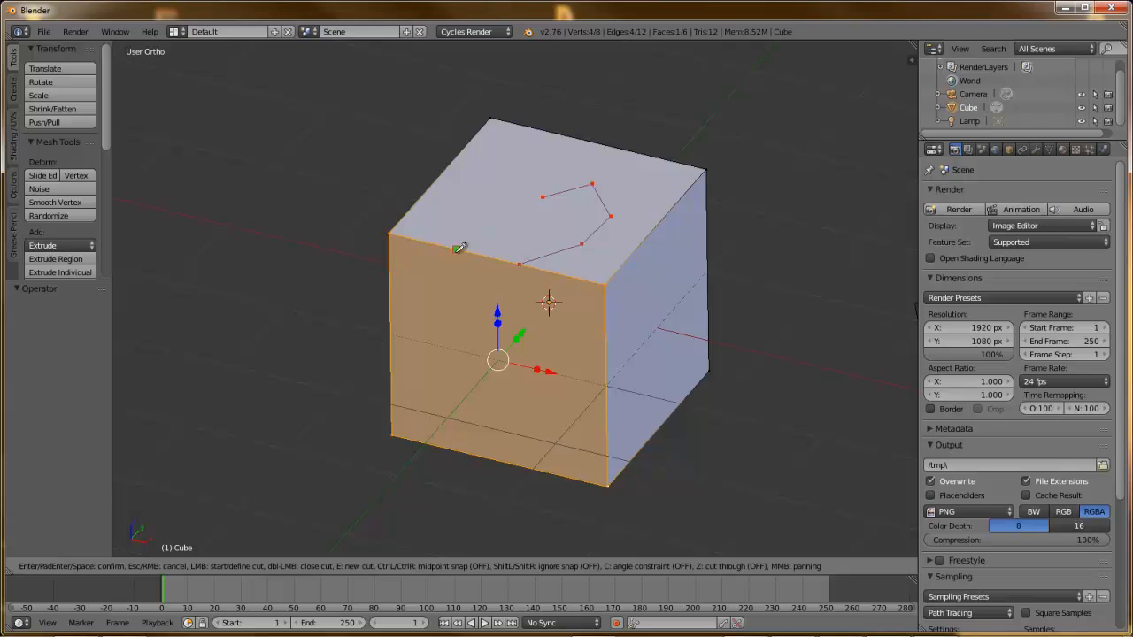
{"action": "left_click", "coordinate": [485, 197]}
{"action": "left_click", "coordinate": [442, 173]}
{"action": "key", "text": "Return"}
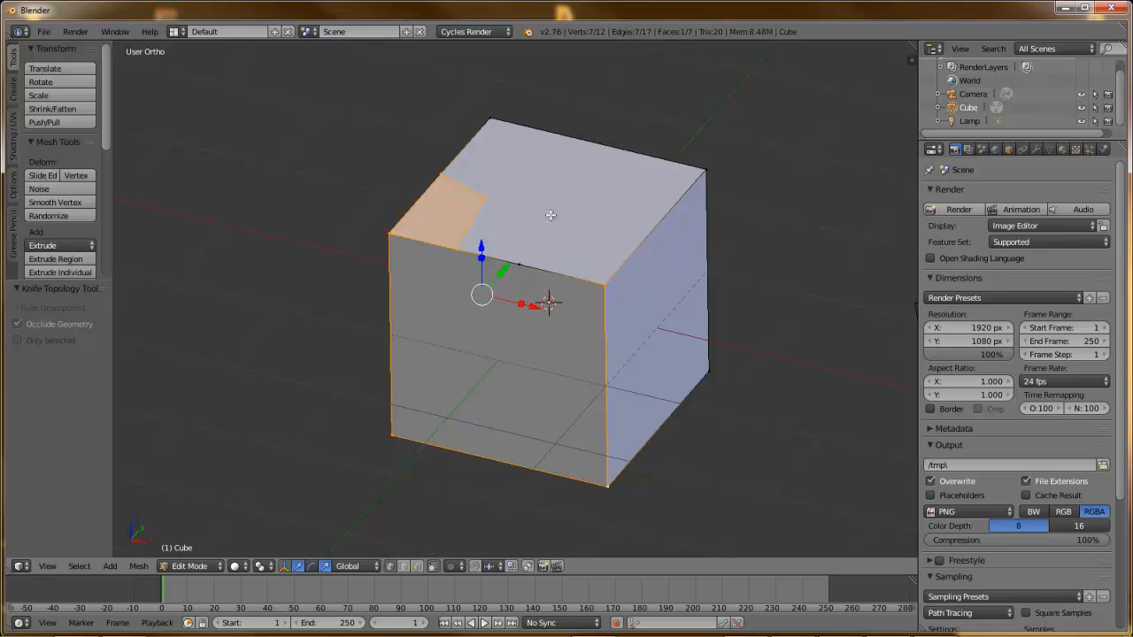
- Knife-cut a closed four-sided diamond in the middle of the cube's top face
{"action": "key", "text": "k"}
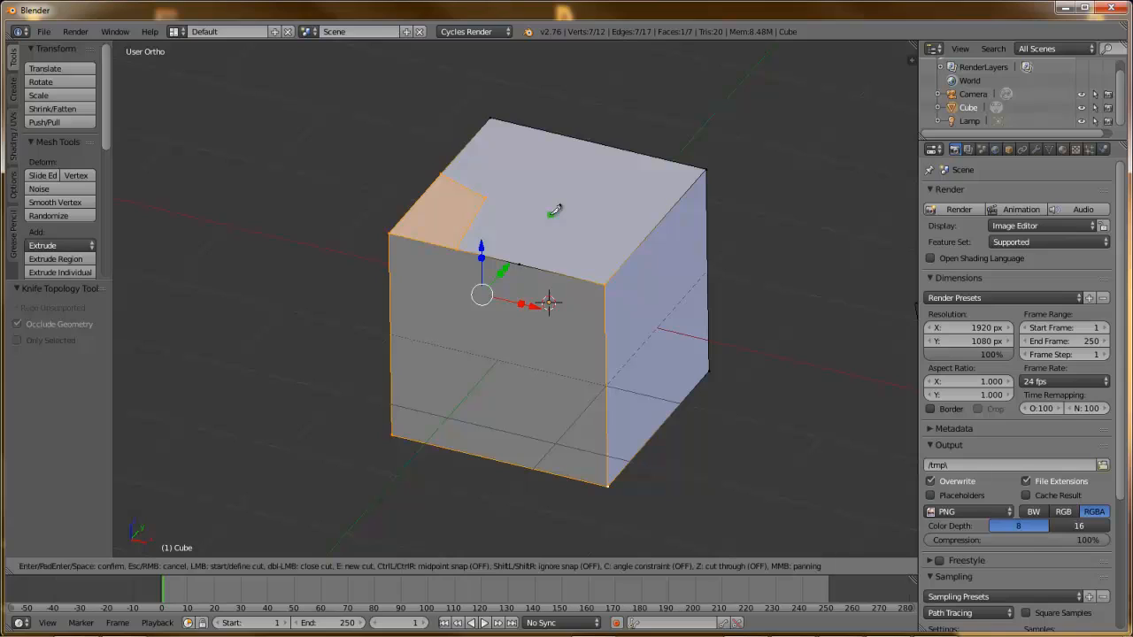
{"action": "left_click", "coordinate": [536, 175]}
{"action": "left_click", "coordinate": [589, 164]}
{"action": "left_click", "coordinate": [615, 205]}
{"action": "left_click", "coordinate": [569, 231]}
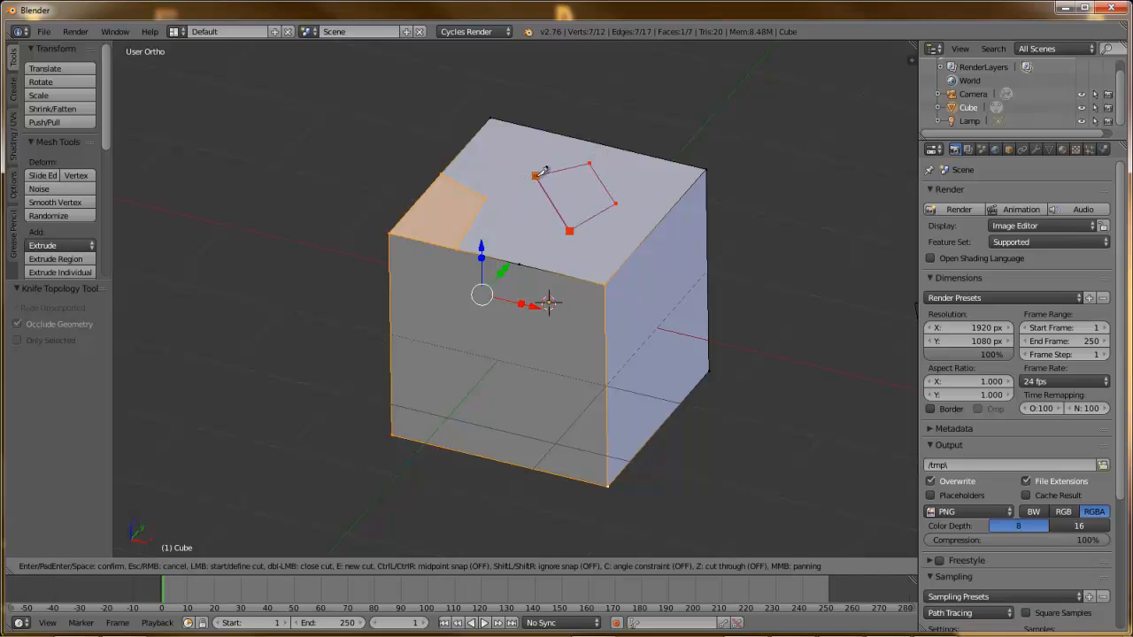
{"action": "left_click", "coordinate": [536, 175]}
{"action": "key", "text": "Return"}
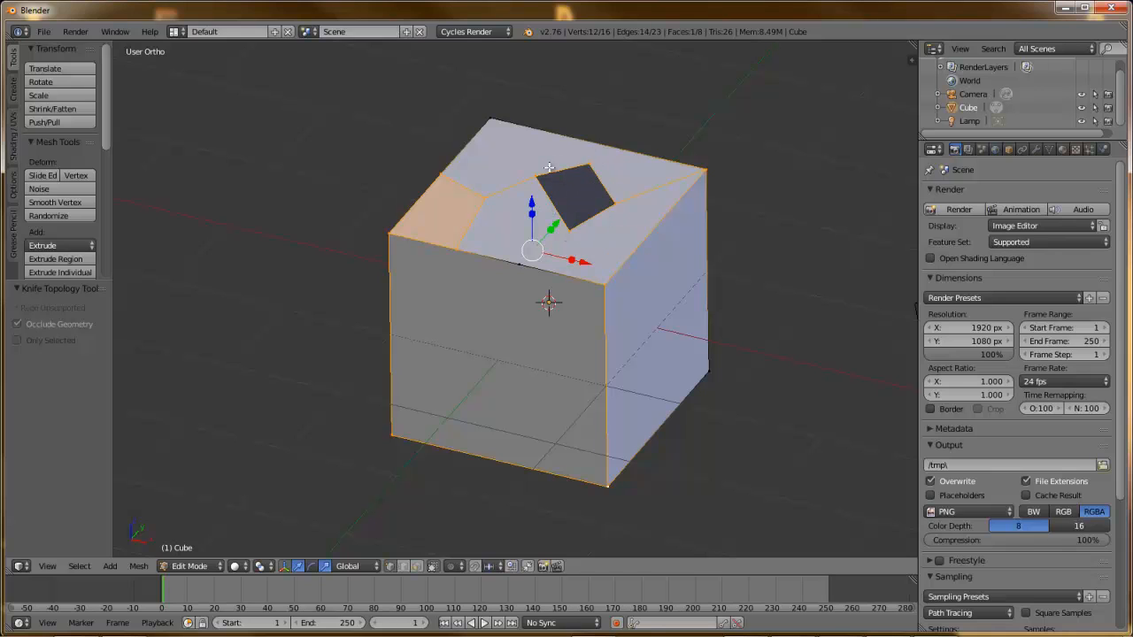
- Knife-cut a line from the vertex on the top face's front edge to the diamond's nearest corner
{"action": "middle_click_drag", "start_coordinate": [623, 189], "coordinate": [652, 286]}
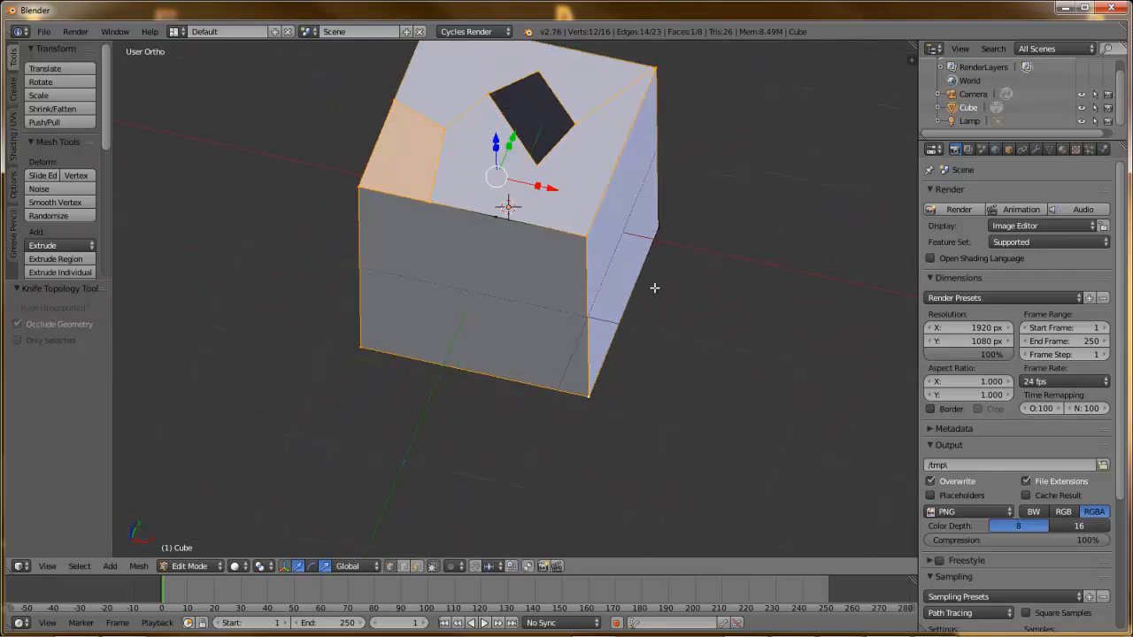
{"action": "middle_click_drag", "start_coordinate": [527, 140], "coordinate": [561, 196], "text": "shift"}
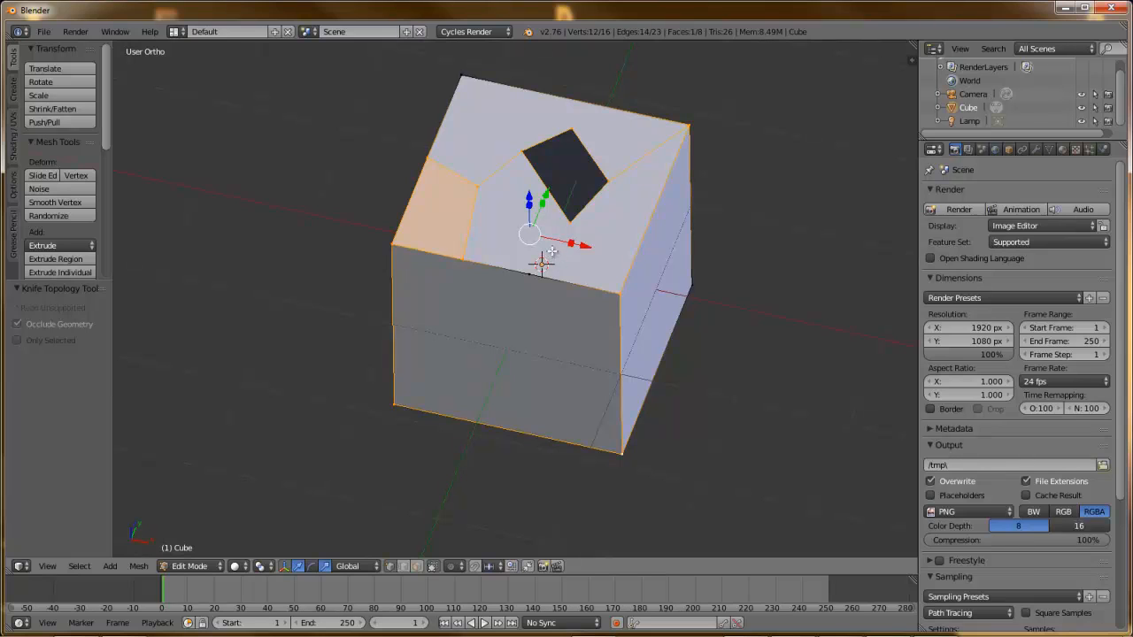
{"action": "key", "text": "k"}
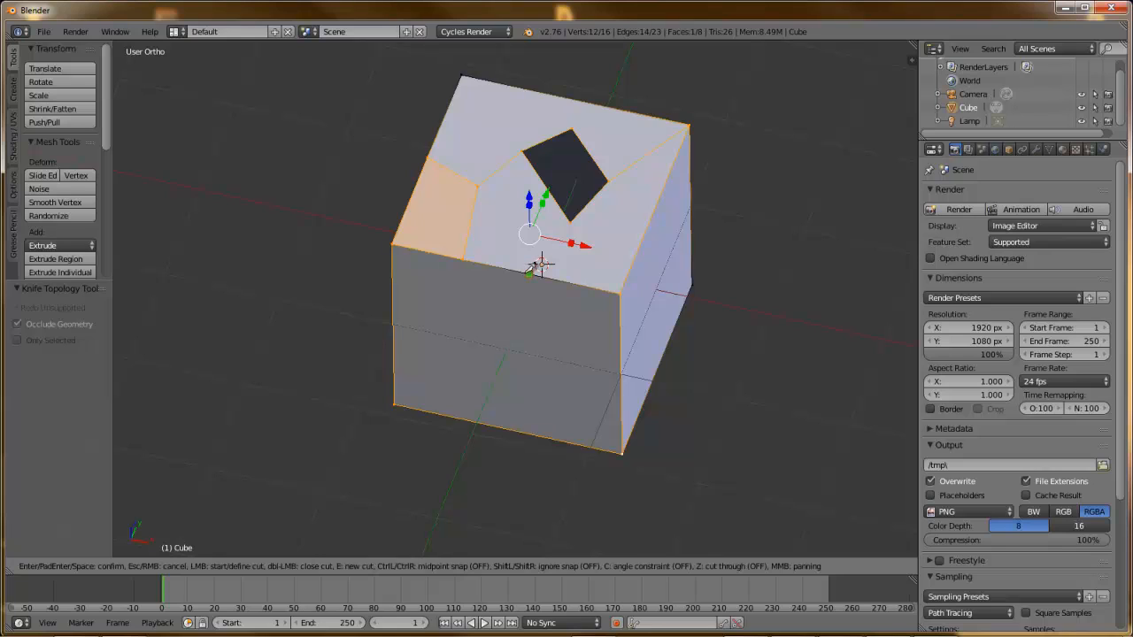
{"action": "left_click", "coordinate": [537, 267]}
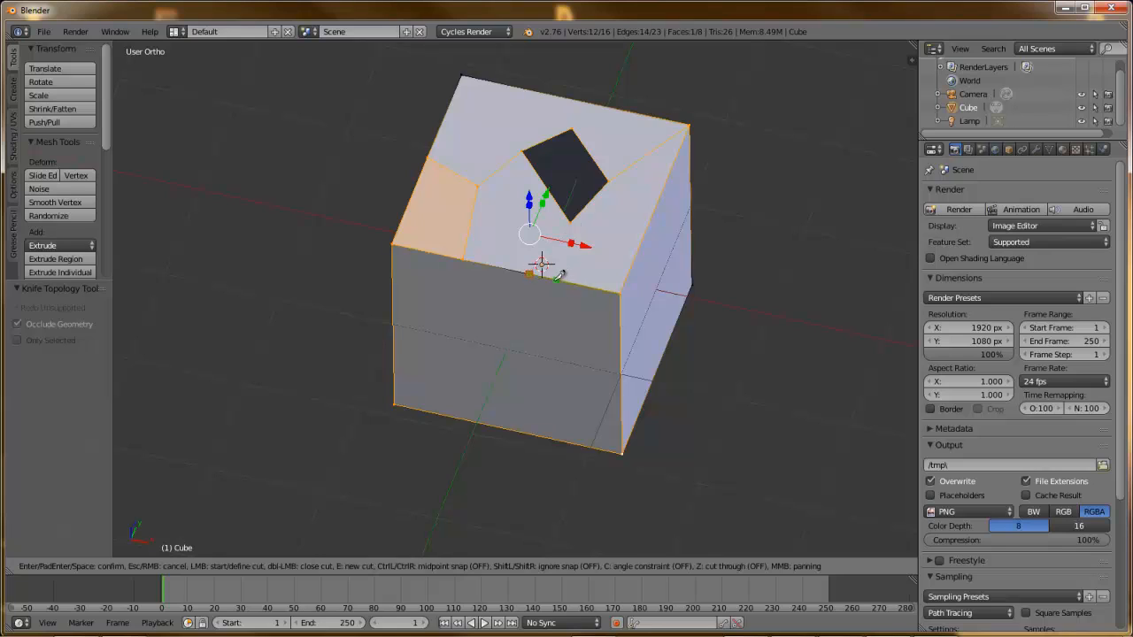
{"action": "left_click", "coordinate": [570, 220]}
{"action": "key", "text": "Return"}
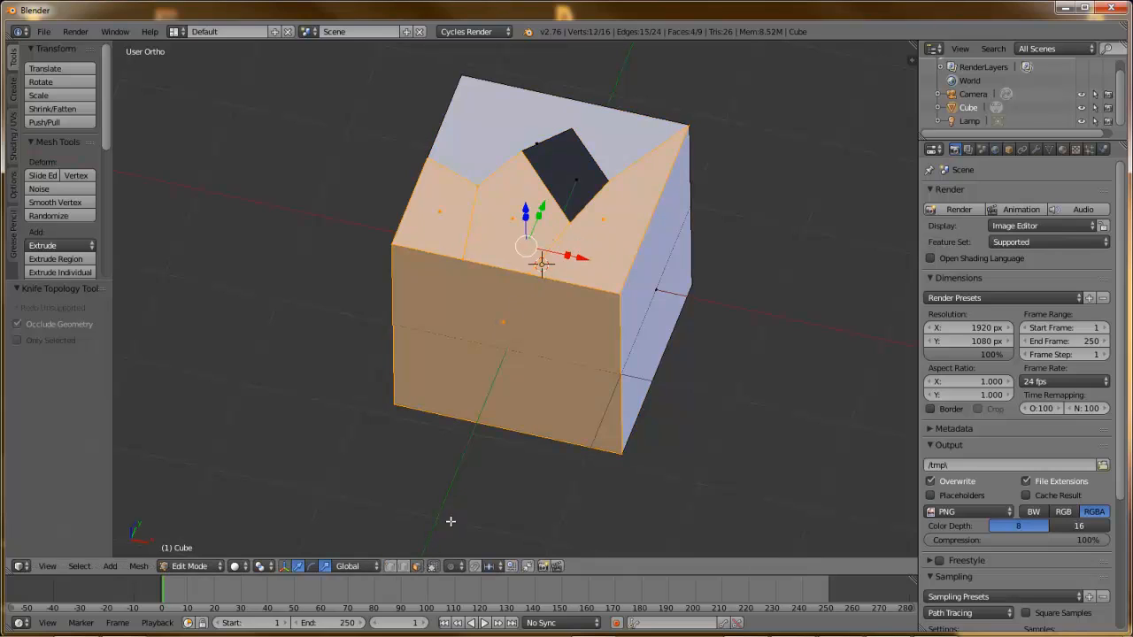
- Switch to face selection and select the pieces of the cut top face one at a time to examine them
{"action": "right_click", "coordinate": [602, 223]}
{"action": "right_click", "coordinate": [510, 219]}
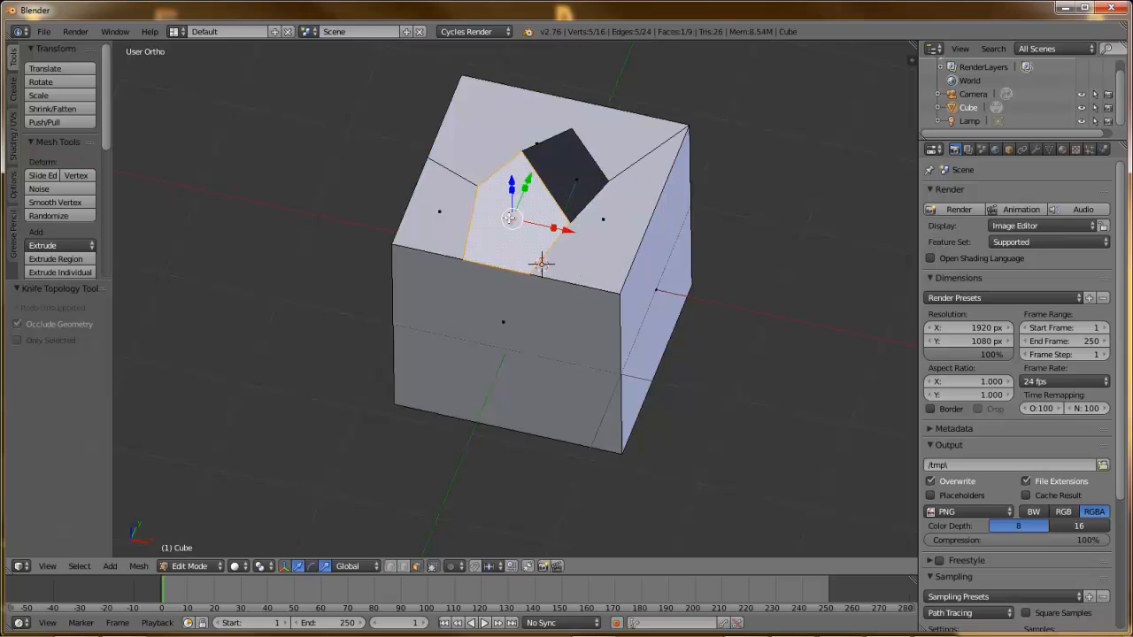
{"action": "right_click", "coordinate": [575, 169]}
{"action": "middle_click_drag", "start_coordinate": [576, 164], "coordinate": [551, 230]}
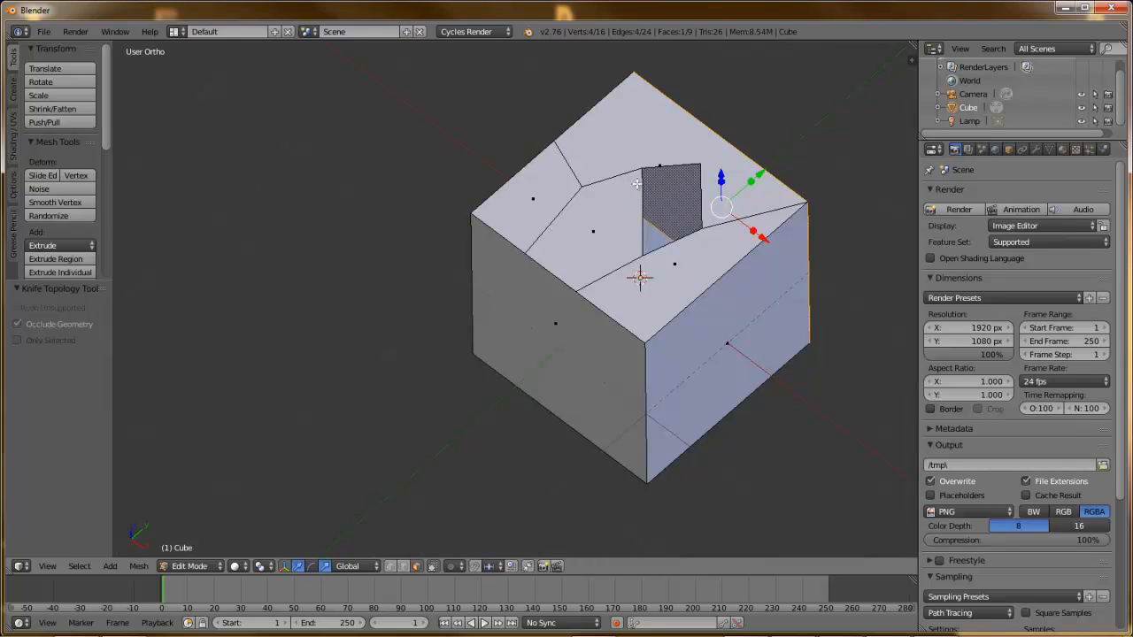
{"action": "right_click", "coordinate": [663, 144]}
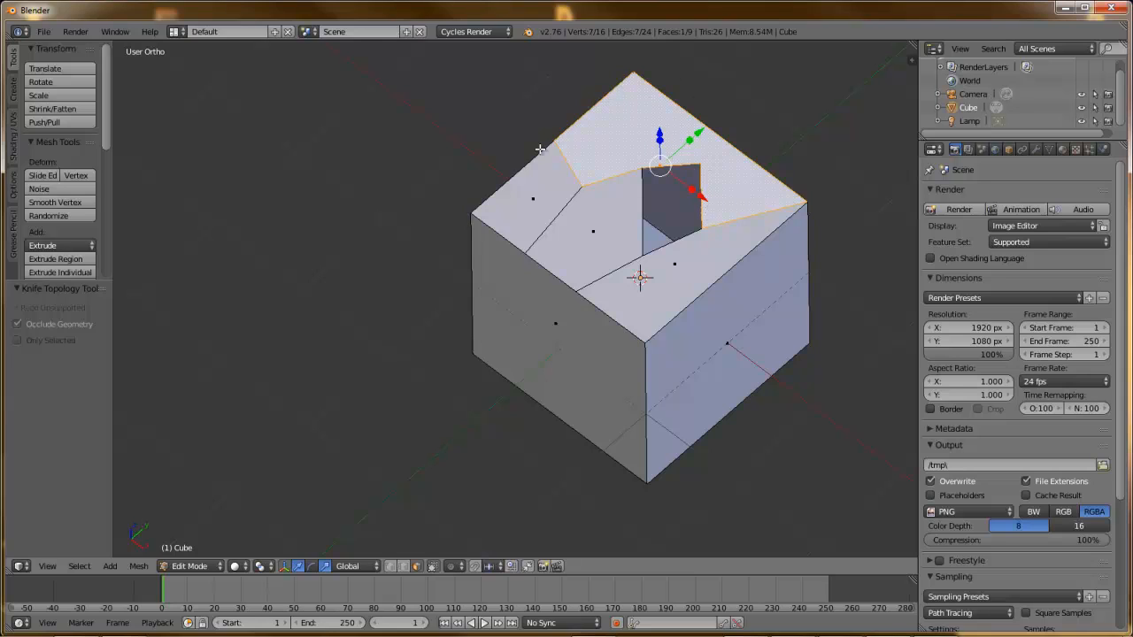
{"action": "right_click", "coordinate": [601, 227]}
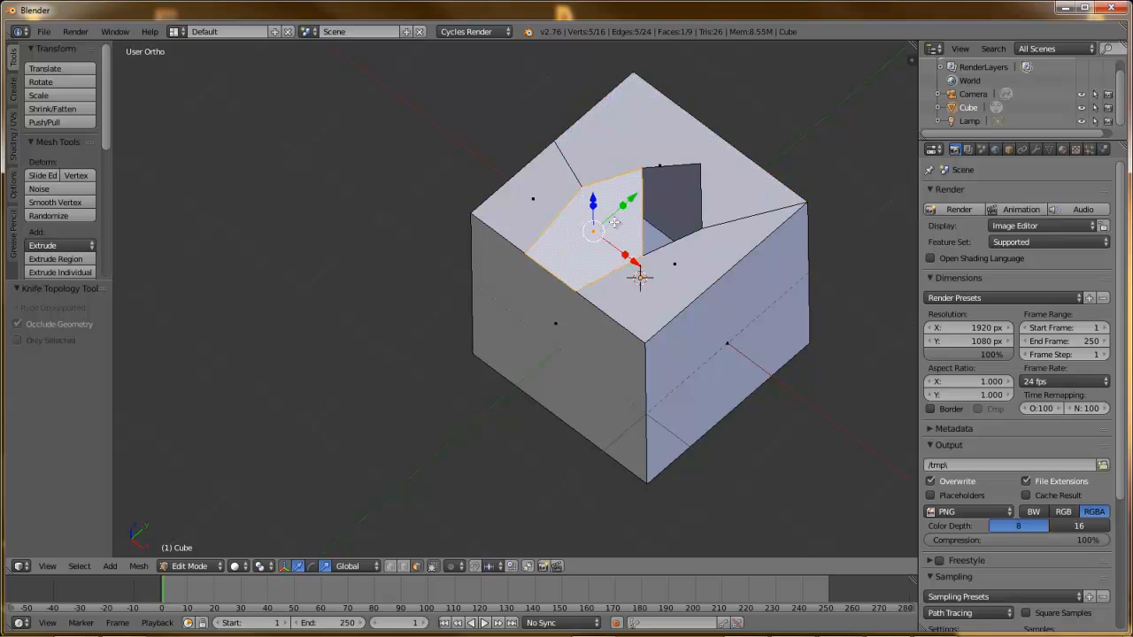
{"action": "right_click", "coordinate": [674, 255]}
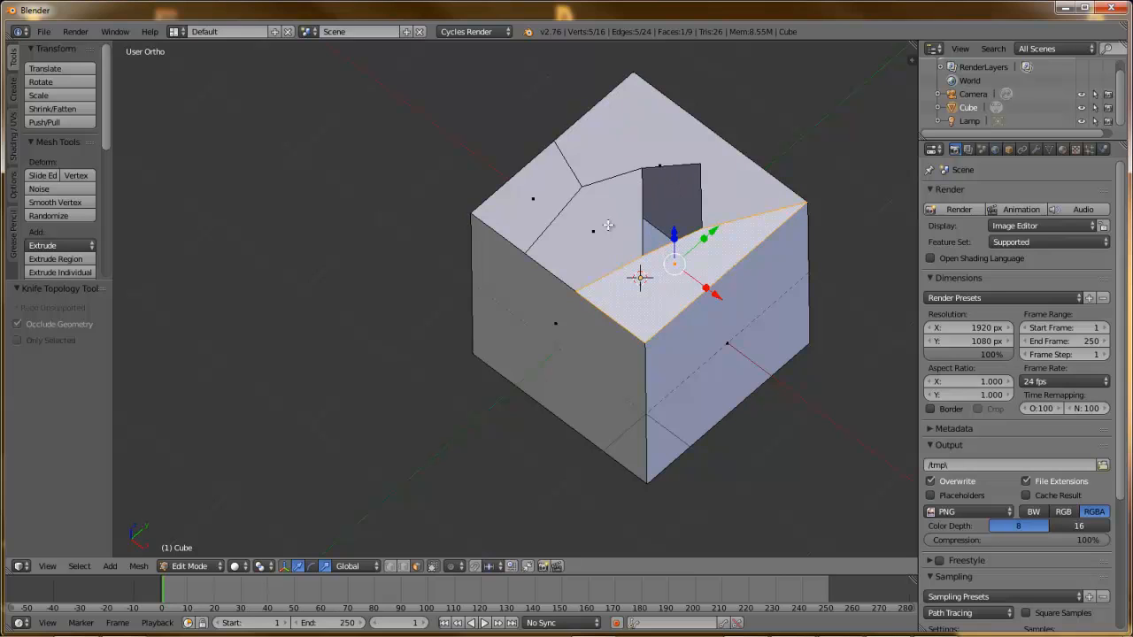
- Knife-cut without snapping across the top face's back corner, then diagonally from its rear edge over the adjacent side face to beyond the cube
{"action": "middle_click_drag", "start_coordinate": [607, 225], "coordinate": [599, 247]}
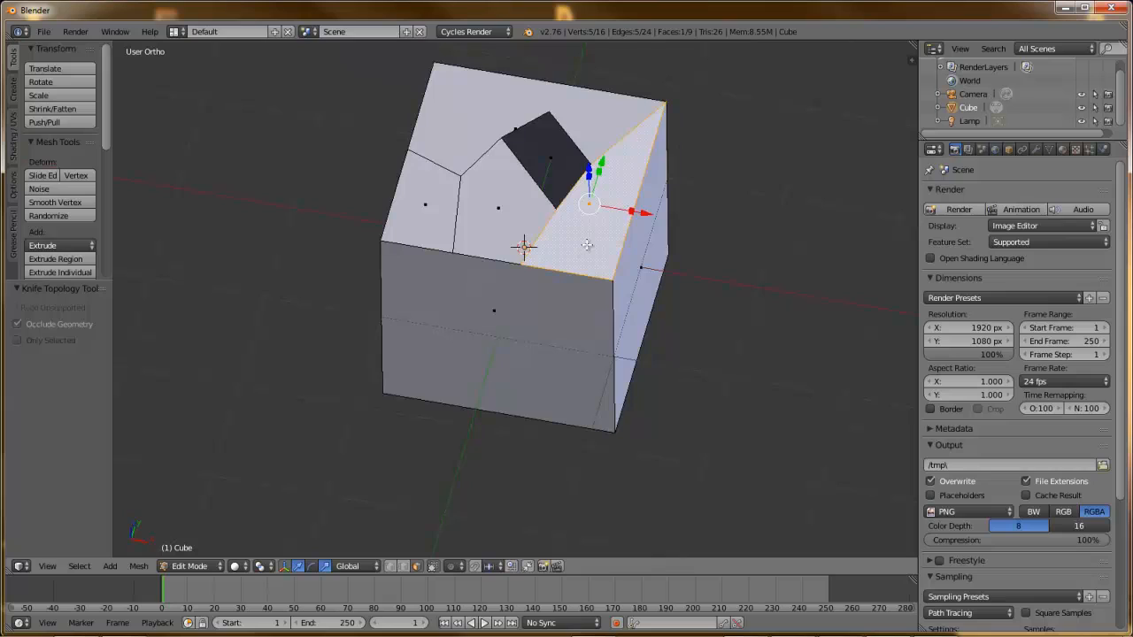
{"action": "key", "text": "k"}
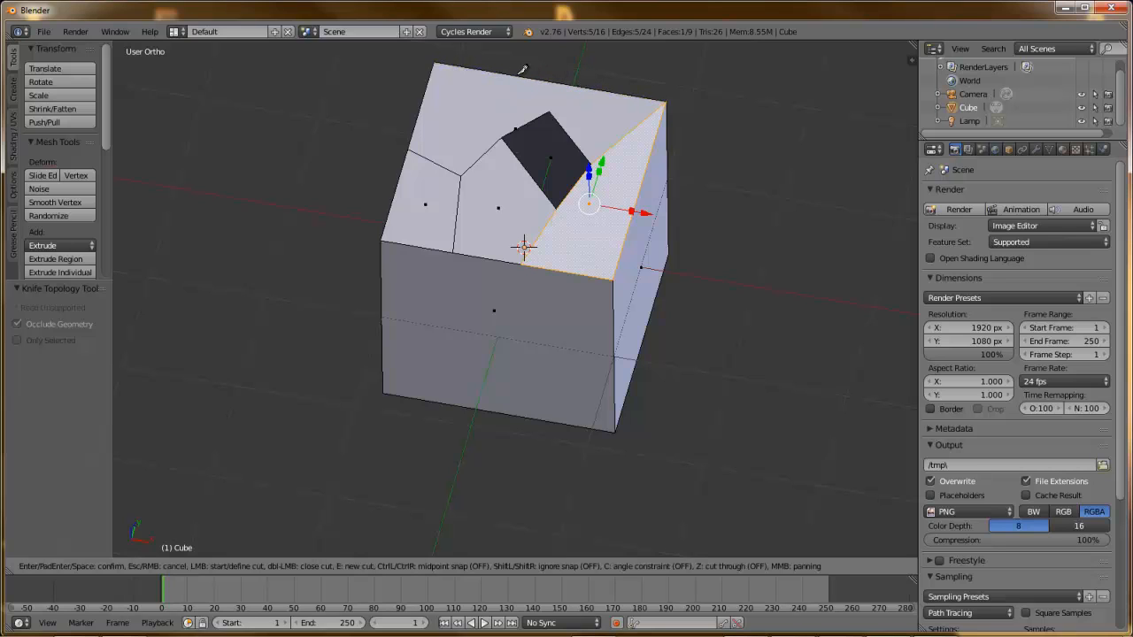
{"action": "key", "text": "ctrl"}
{"action": "left_click", "coordinate": [428, 87], "text": "shift"}
{"action": "left_click", "coordinate": [478, 69], "text": "shift"}
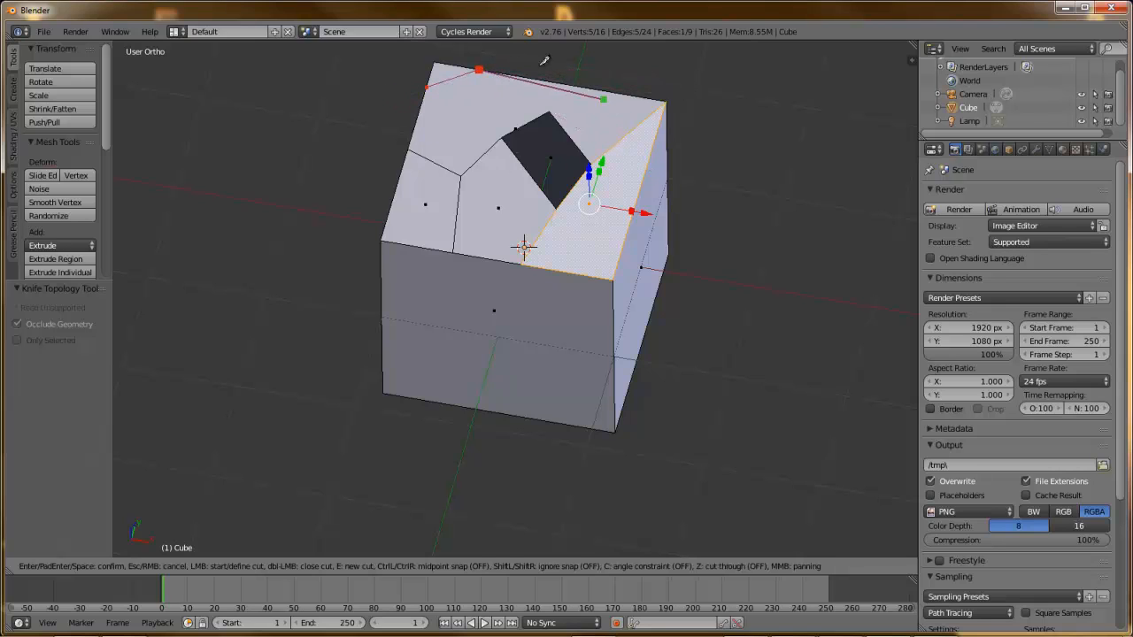
{"action": "left_click", "coordinate": [827, 236]}
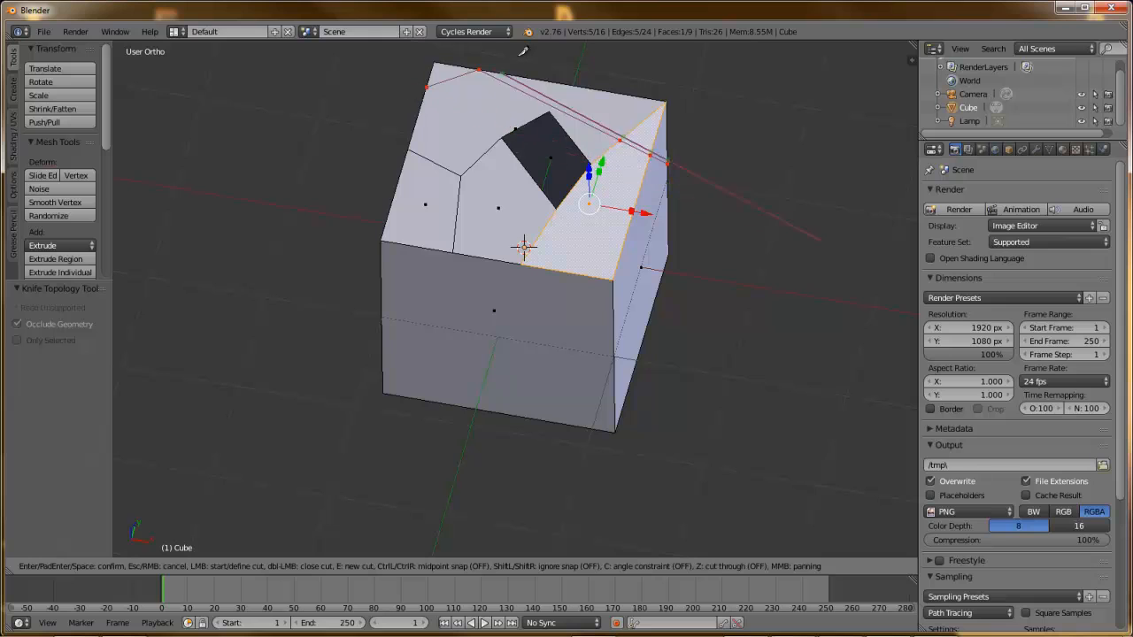
{"action": "left_click", "coordinate": [480, 67]}
{"action": "key", "text": "Return"}
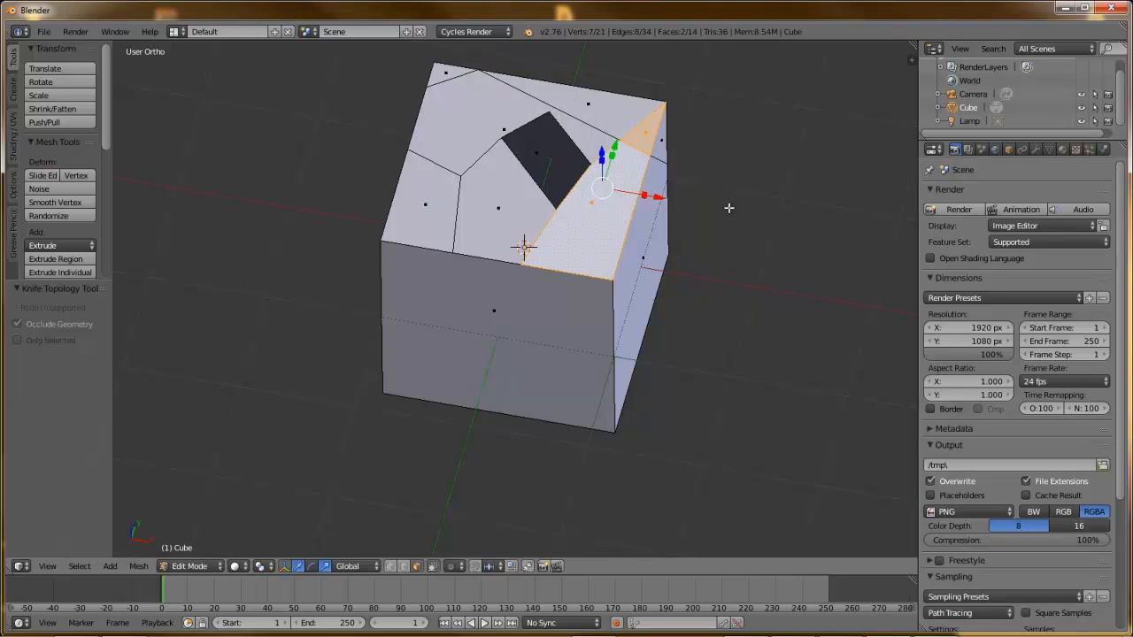
- Undo all the knife cuts and face selections to restore the uncut cube with its front face selected
{"action": "middle_click_drag", "start_coordinate": [801, 198], "coordinate": [663, 201]}
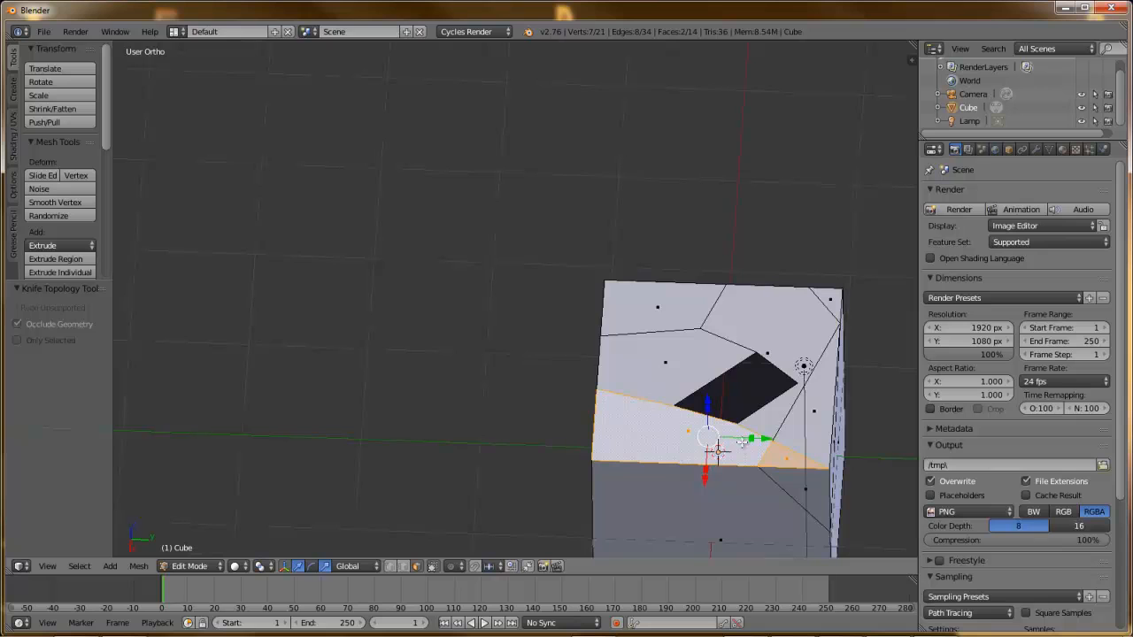
{"action": "middle_click_drag", "start_coordinate": [714, 416], "coordinate": [632, 310]}
{"action": "scroll", "coordinate": [629, 310], "scroll_direction": "down", "scroll_amount": 4}
{"action": "middle_click_drag", "start_coordinate": [352, 109], "coordinate": [725, 334]}
{"action": "key", "text": "ctrl+z"}
{"action": "key", "text": "ctrl+z"}
{"action": "key", "text": "ctrl+z"}
{"action": "key", "text": "ctrl+z"}
{"action": "key", "text": "ctrl+z"}
{"action": "key", "text": "ctrl+z"}
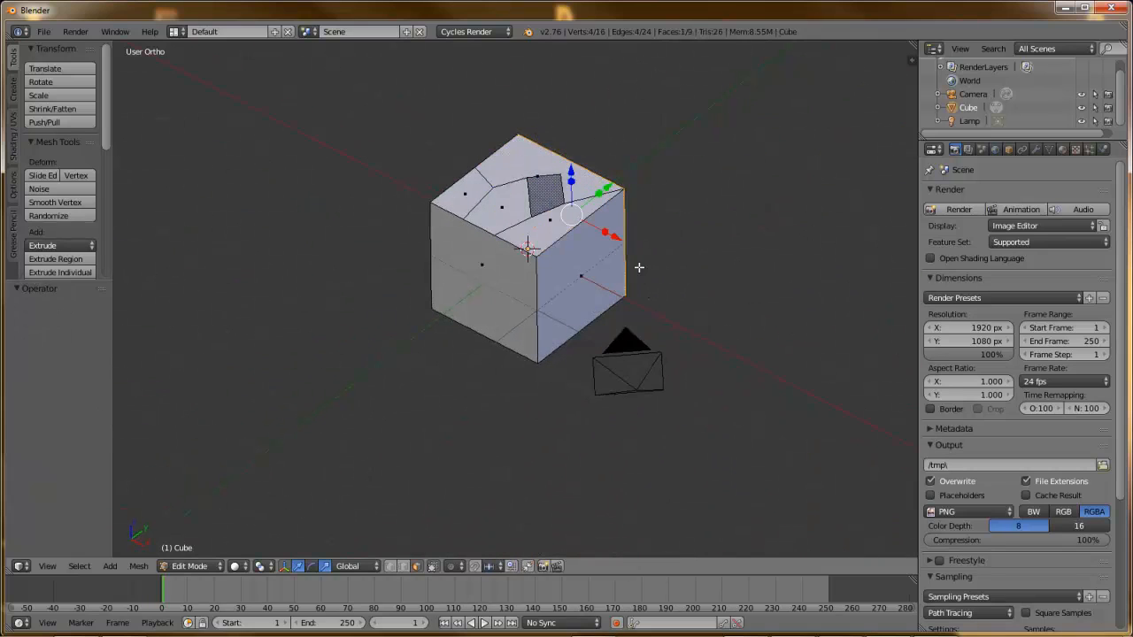
{"action": "key", "text": "ctrl+z"}
{"action": "key", "text": "ctrl+z"}
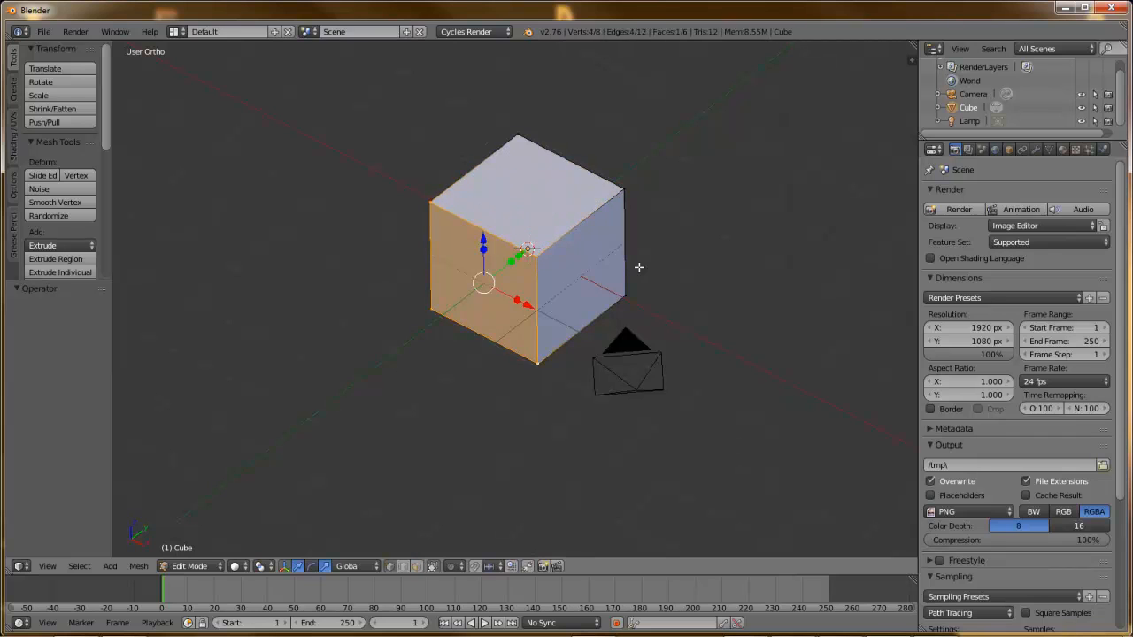
- Bevel the edges of the cube's top face by about 0.457 with 8 segments
{"action": "scroll", "coordinate": [600, 195], "scroll_direction": "up", "scroll_amount": 3}
{"action": "scroll", "coordinate": [584, 230], "scroll_direction": "down", "scroll_amount": 3}
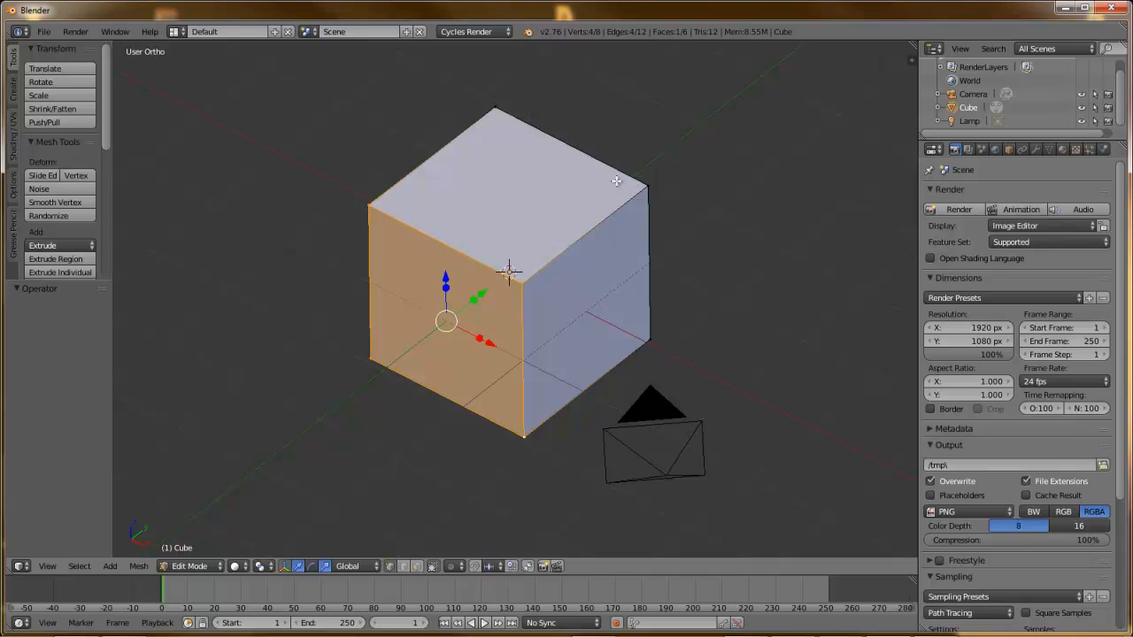
{"action": "right_click", "coordinate": [522, 282]}
{"action": "right_click", "coordinate": [646, 189], "text": "shift"}
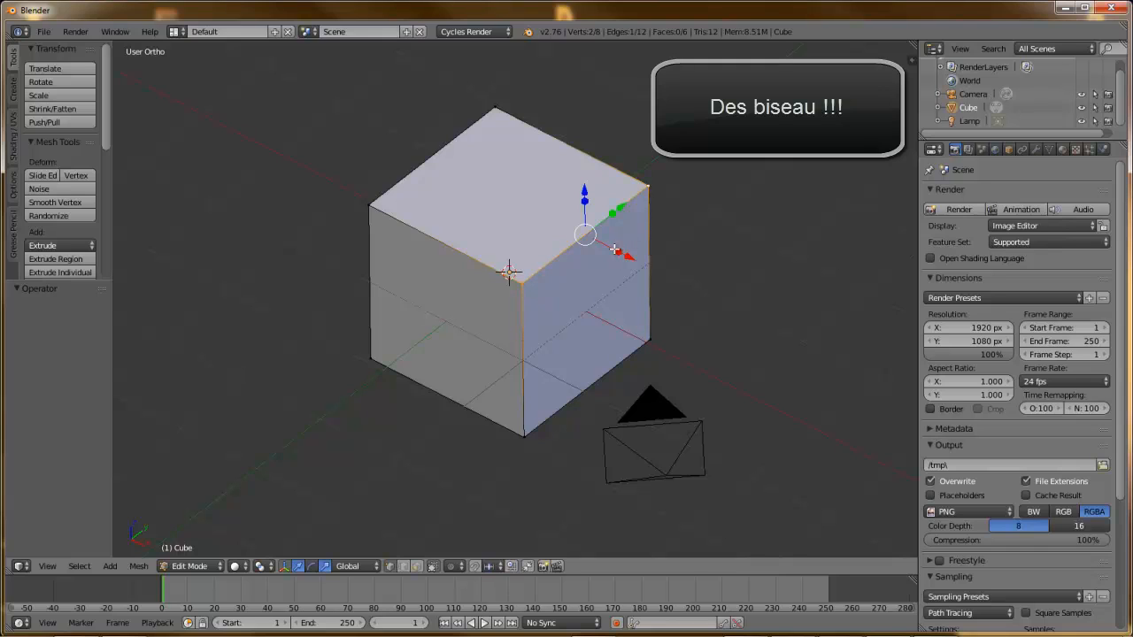
{"action": "right_click", "coordinate": [429, 168]}
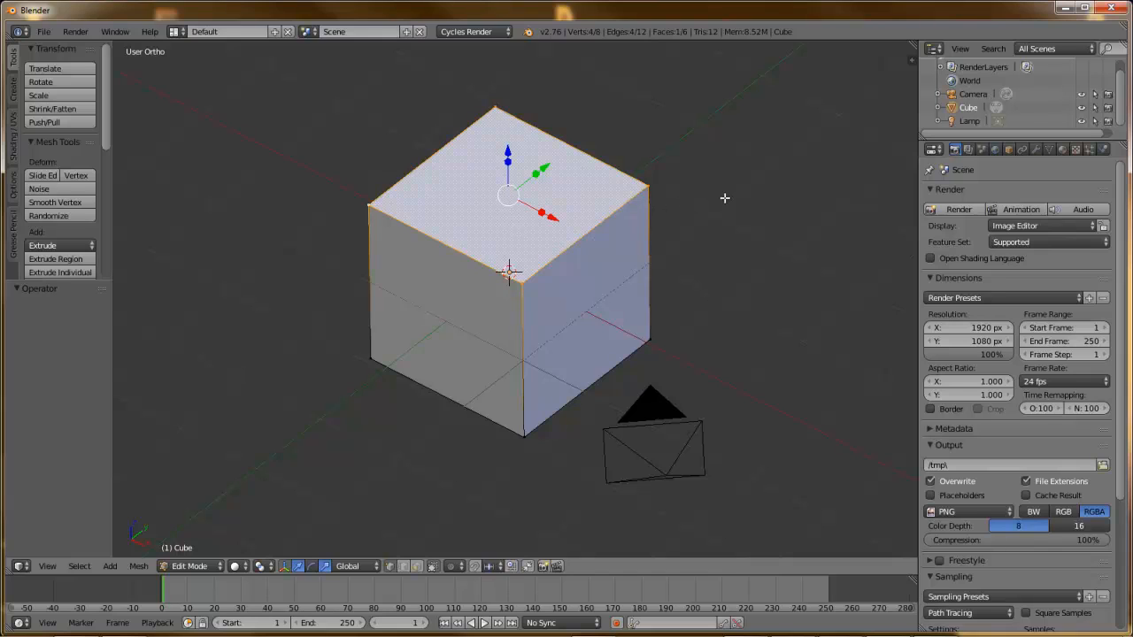
{"action": "key", "text": "ctrl+b"}
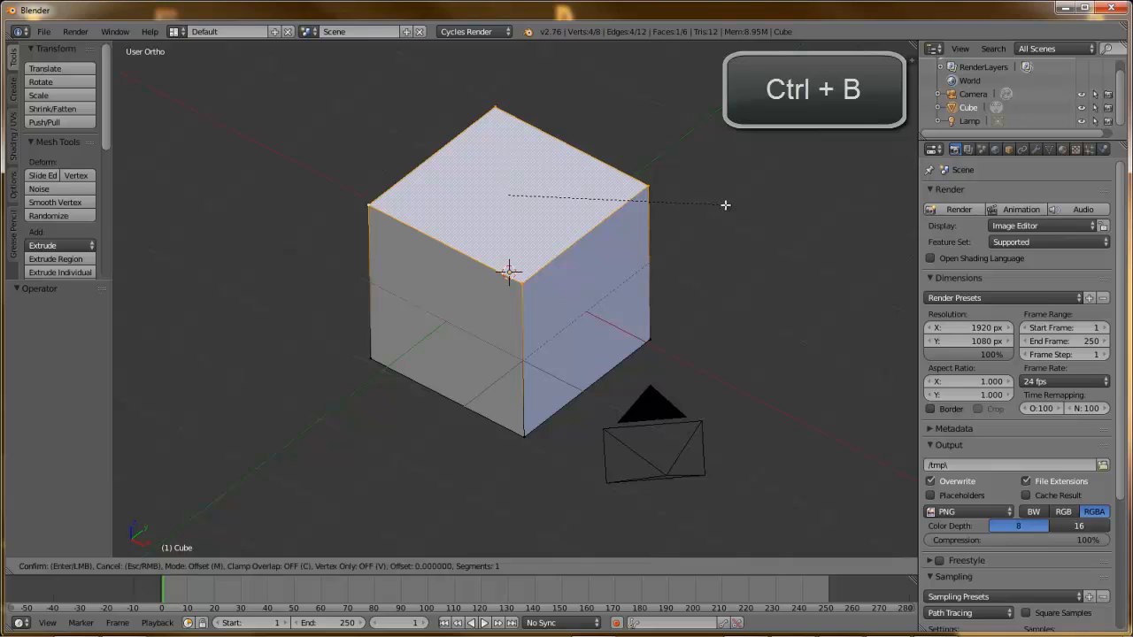
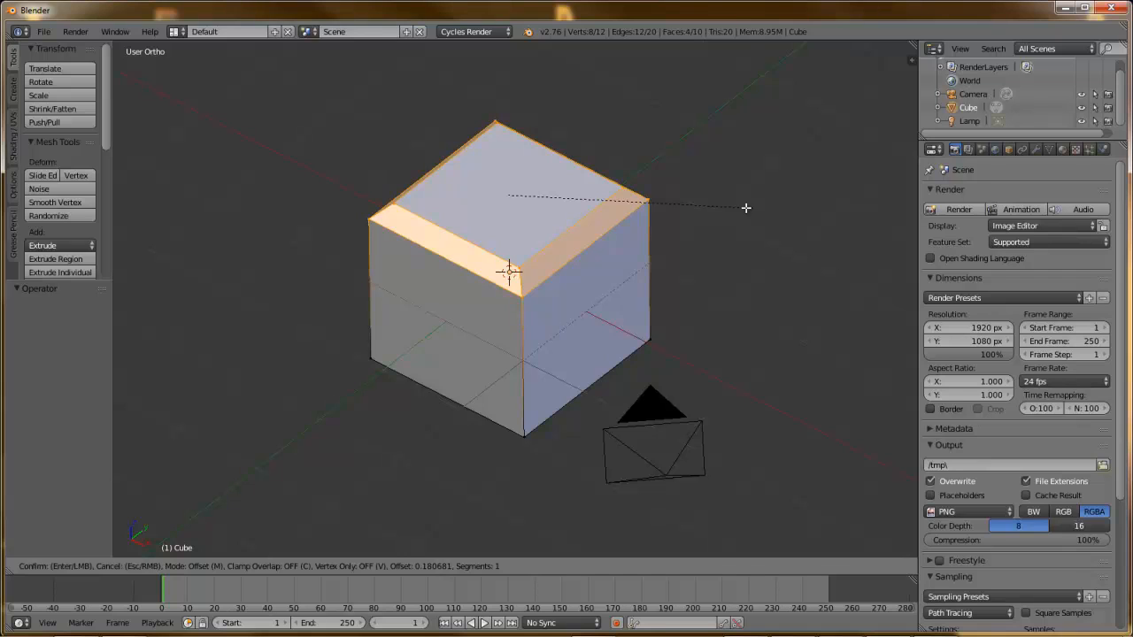
{"action": "scroll", "coordinate": [746, 207], "scroll_direction": "up", "scroll_amount": 5}
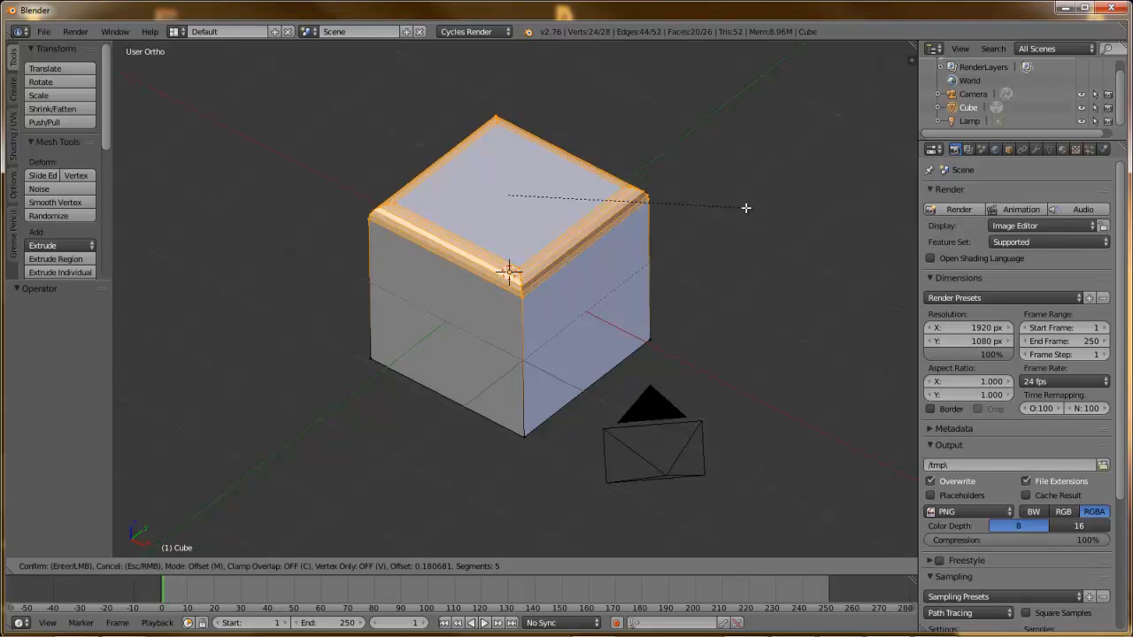
{"action": "scroll", "coordinate": [746, 207], "scroll_direction": "up", "scroll_amount": 1}
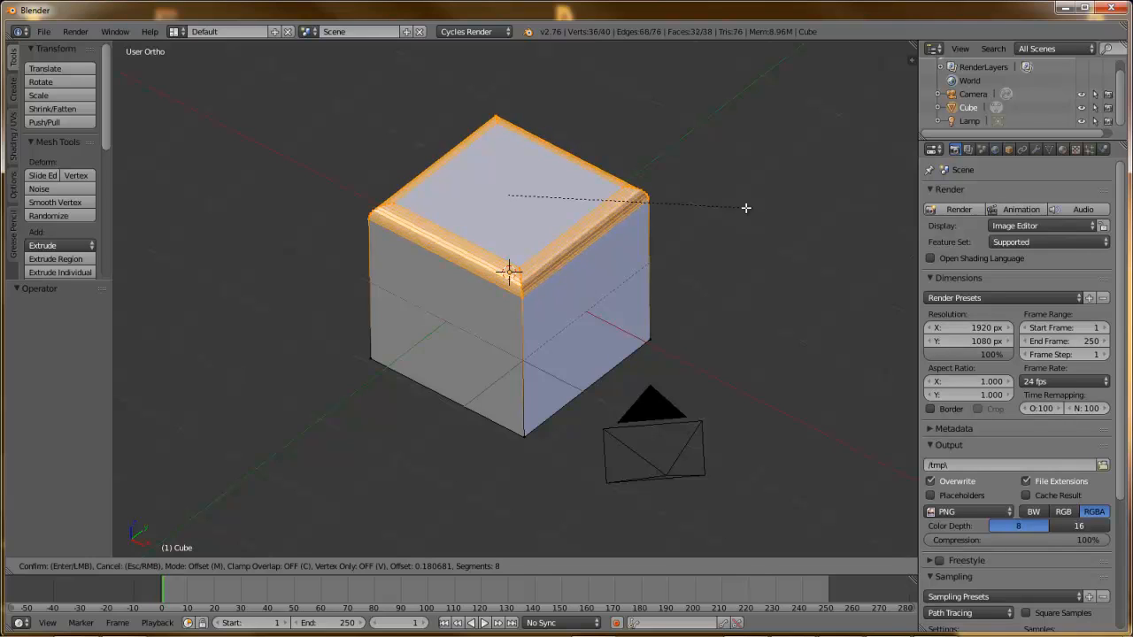
{"action": "scroll", "coordinate": [746, 207], "scroll_direction": "down", "scroll_amount": 3}
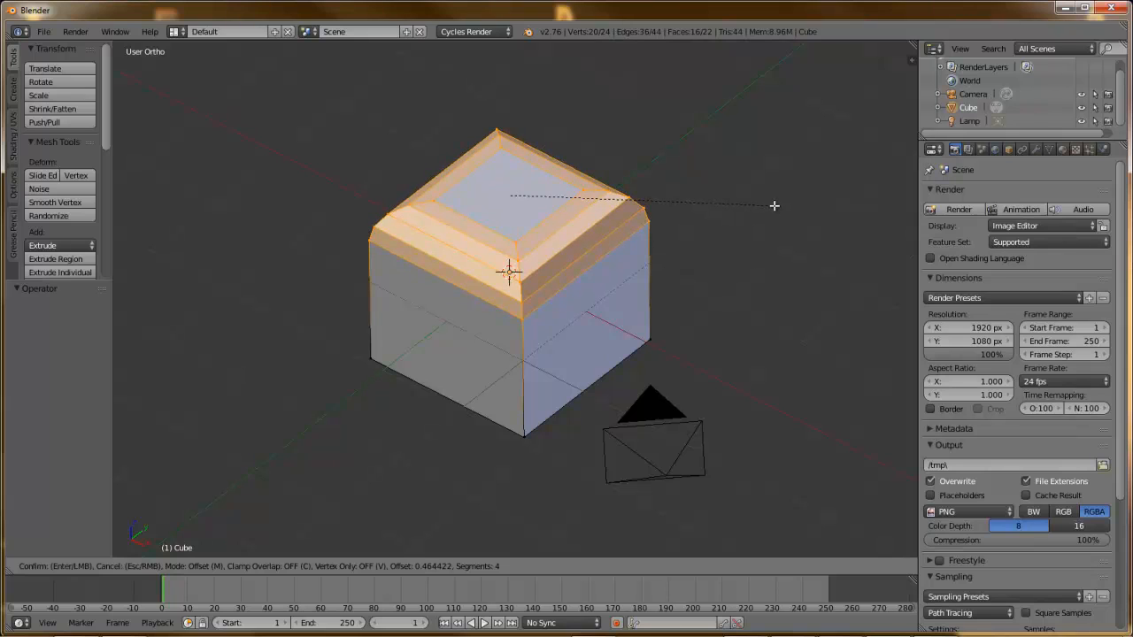
{"action": "scroll", "coordinate": [774, 206], "scroll_direction": "up", "scroll_amount": 4}
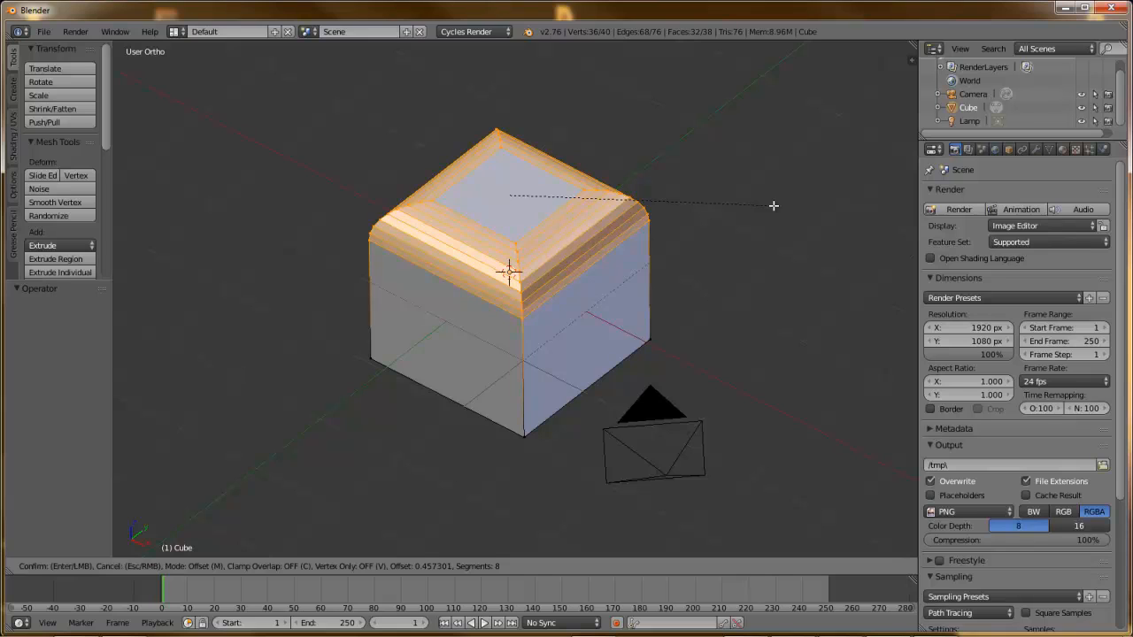
{"action": "left_click", "coordinate": [773, 205]}
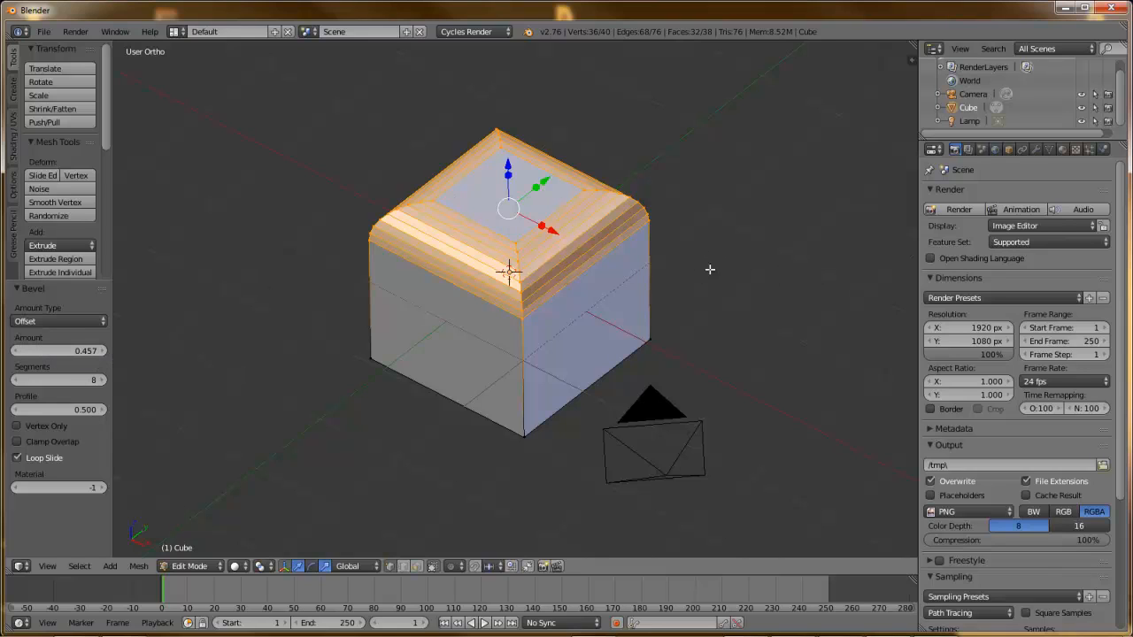
- Set the bevel's amount to 0.347 and segments to 7, trying profile values of 0.150 and 1.000
{"action": "mouse_move", "coordinate": [54, 352]}
{"action": "left_mouse_down"}
{"action": "mouse_move", "coordinate": [40, 351]}
{"action": "mouse_move", "coordinate": [50, 354]}
{"action": "left_mouse_up"}
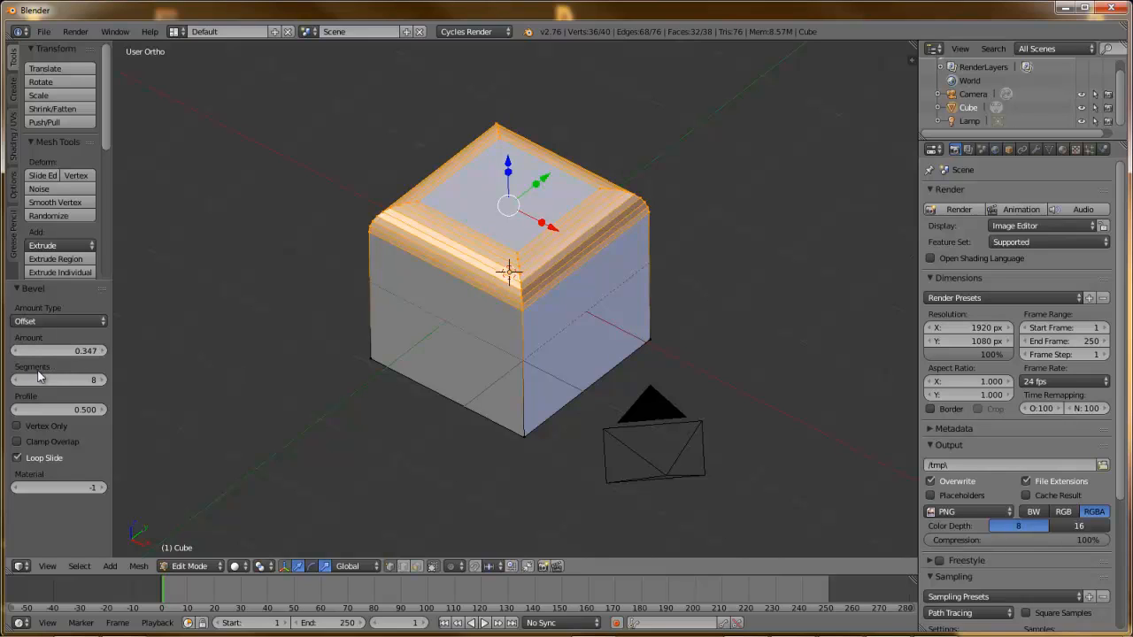
{"action": "left_click_drag", "start_coordinate": [63, 381], "coordinate": [83, 380]}
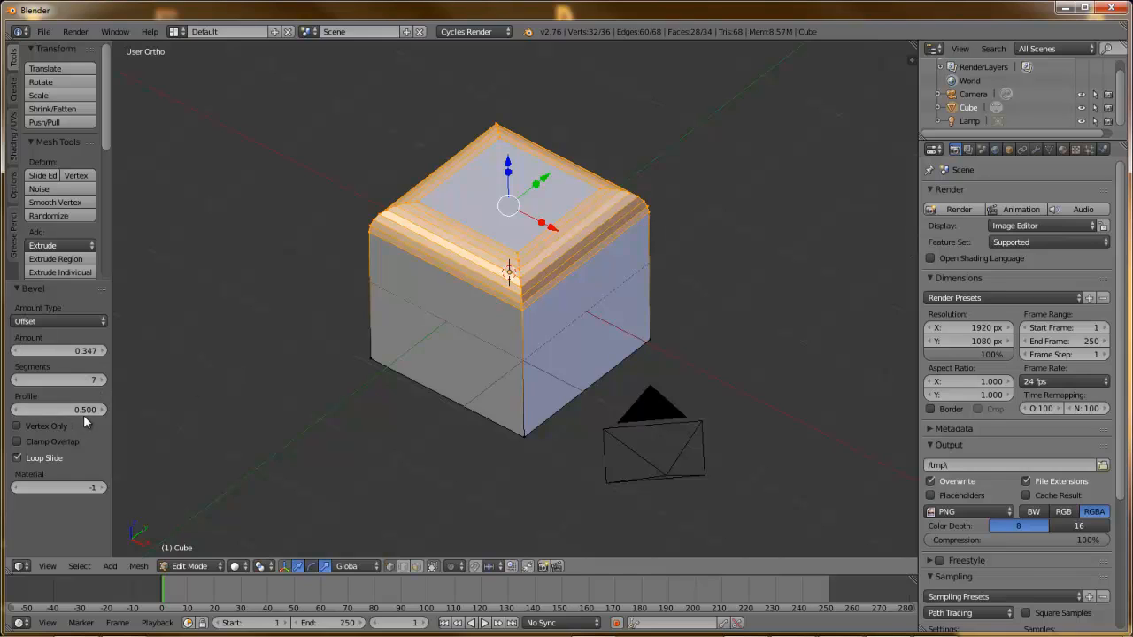
{"action": "left_click_drag", "start_coordinate": [80, 413], "coordinate": [49, 413]}
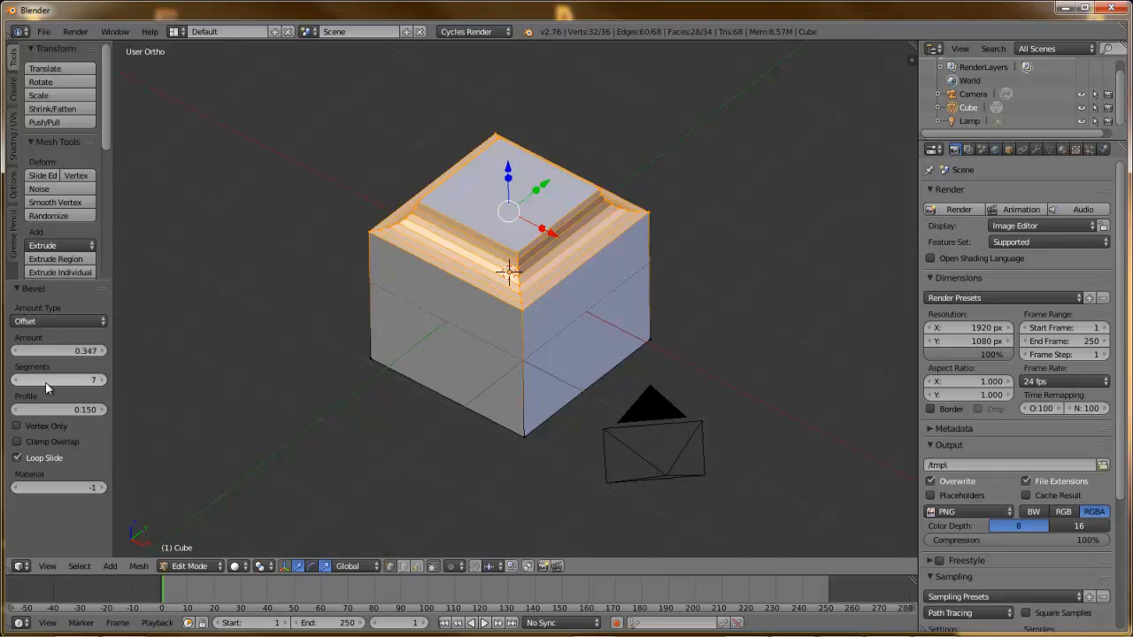
{"action": "left_click_drag", "start_coordinate": [46, 409], "coordinate": [231, 405]}
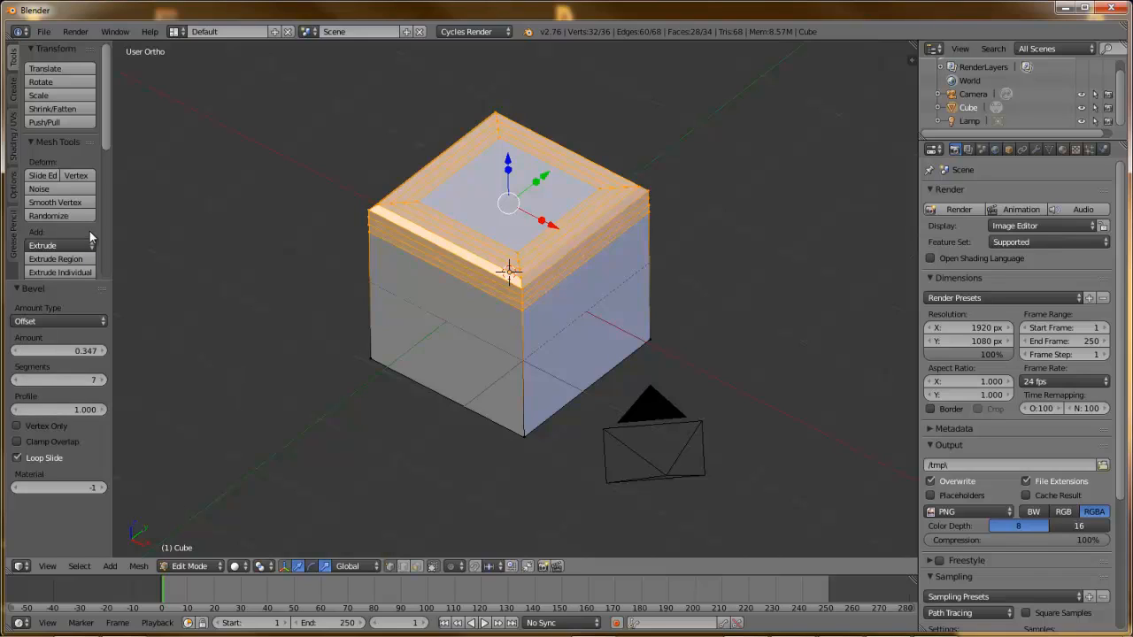
{"action": "left_click", "coordinate": [50, 412]}
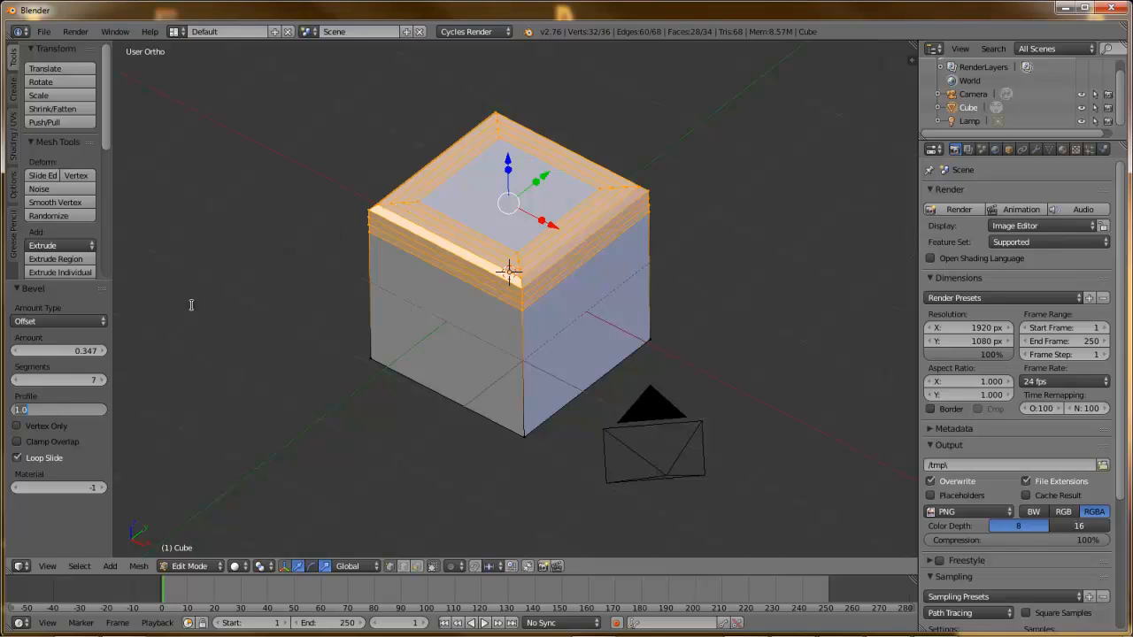
{"action": "key", "text": "Return"}
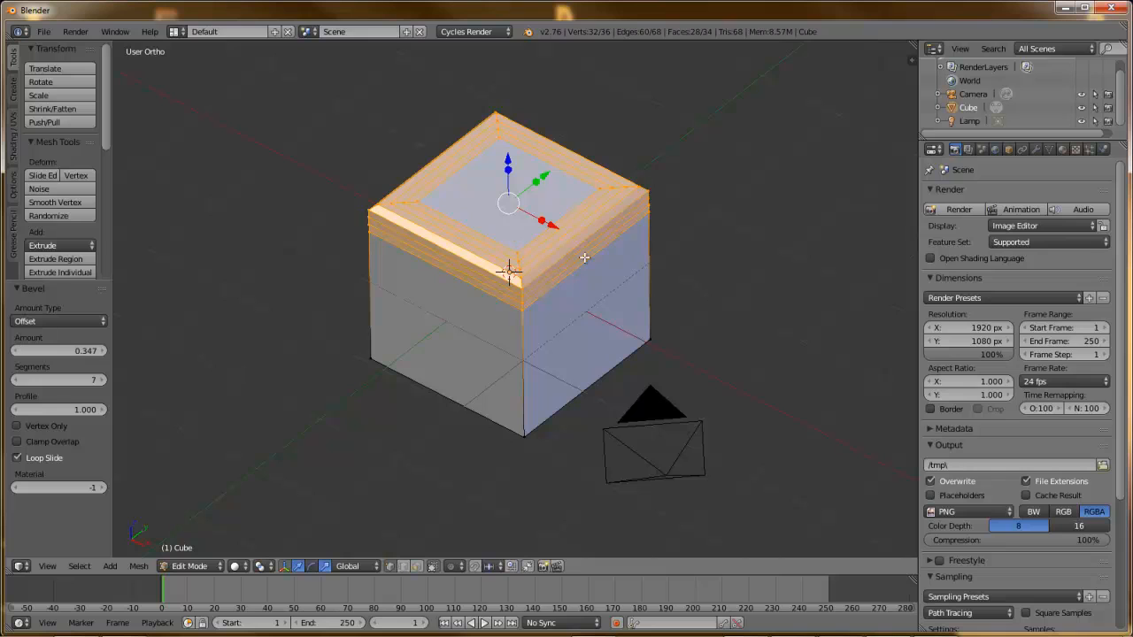
- Set the top bevel's profile to 0.150 and reduce its segments to 2
{"action": "left_click_drag", "start_coordinate": [87, 411], "coordinate": [1098, 401]}
{"action": "left_click_drag", "start_coordinate": [87, 380], "coordinate": [12, 380]}
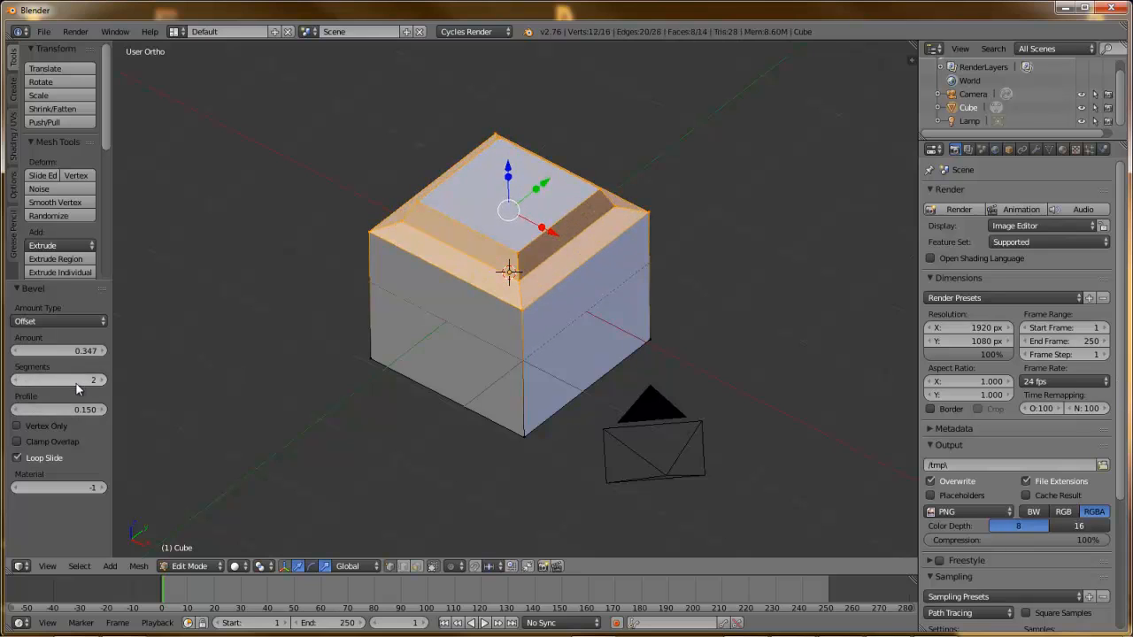
{"action": "left_click", "coordinate": [78, 409]}
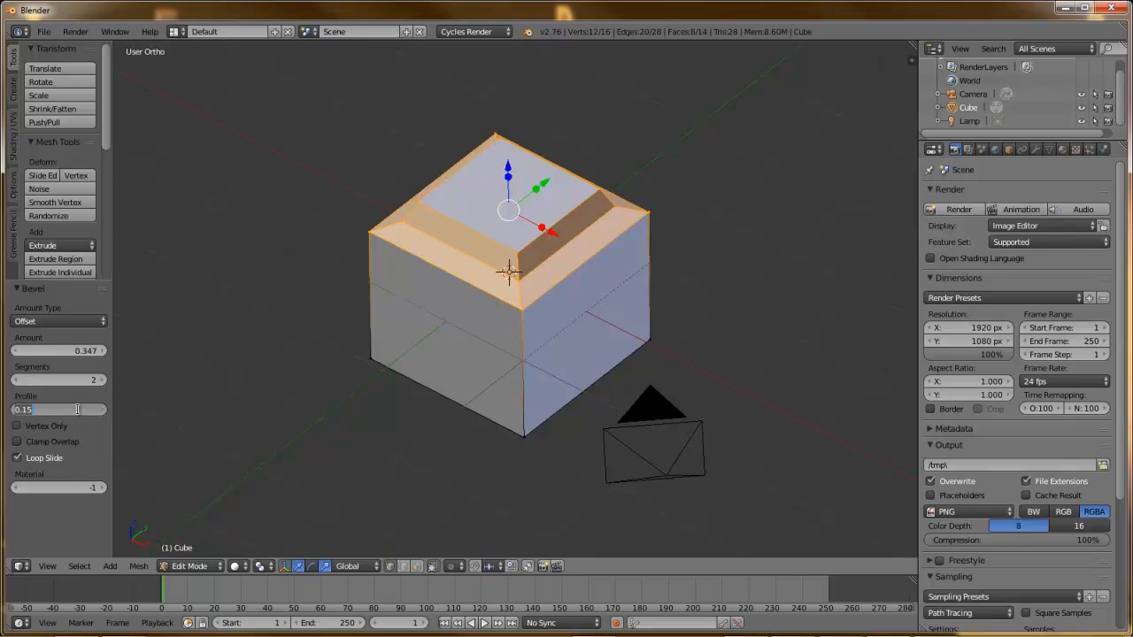
{"action": "key", "text": "Return"}
- Bevel the inner edge loop between the two bands of the top bevel by about 0.132 with 2 segments
{"action": "scroll", "coordinate": [570, 257], "scroll_direction": "up", "scroll_amount": 3}
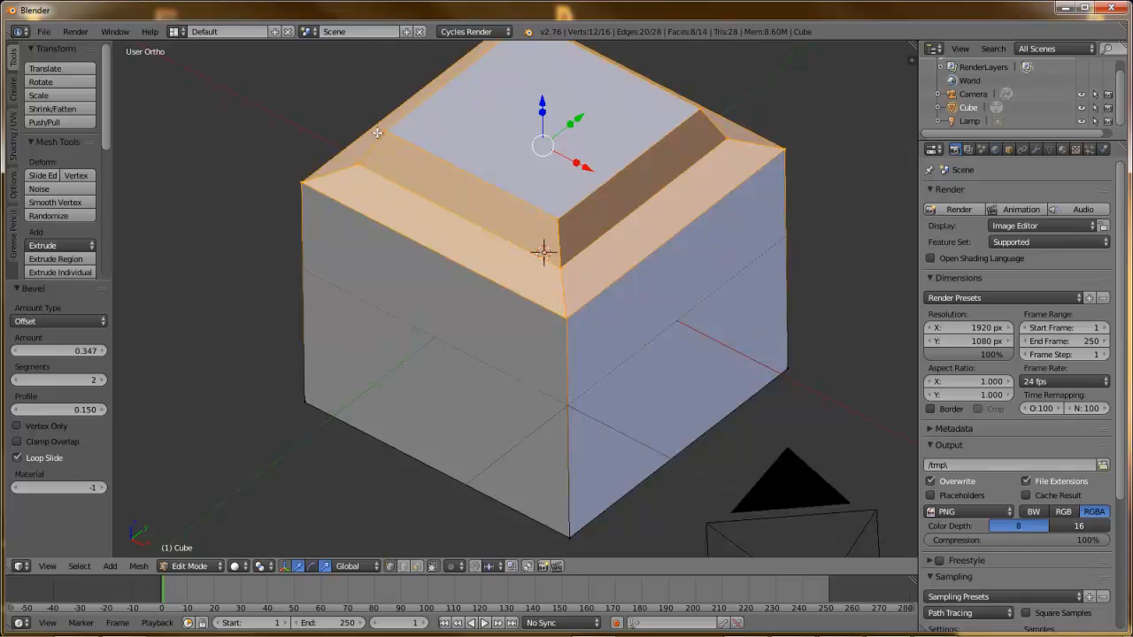
{"action": "right_click", "coordinate": [626, 222], "text": "alt"}
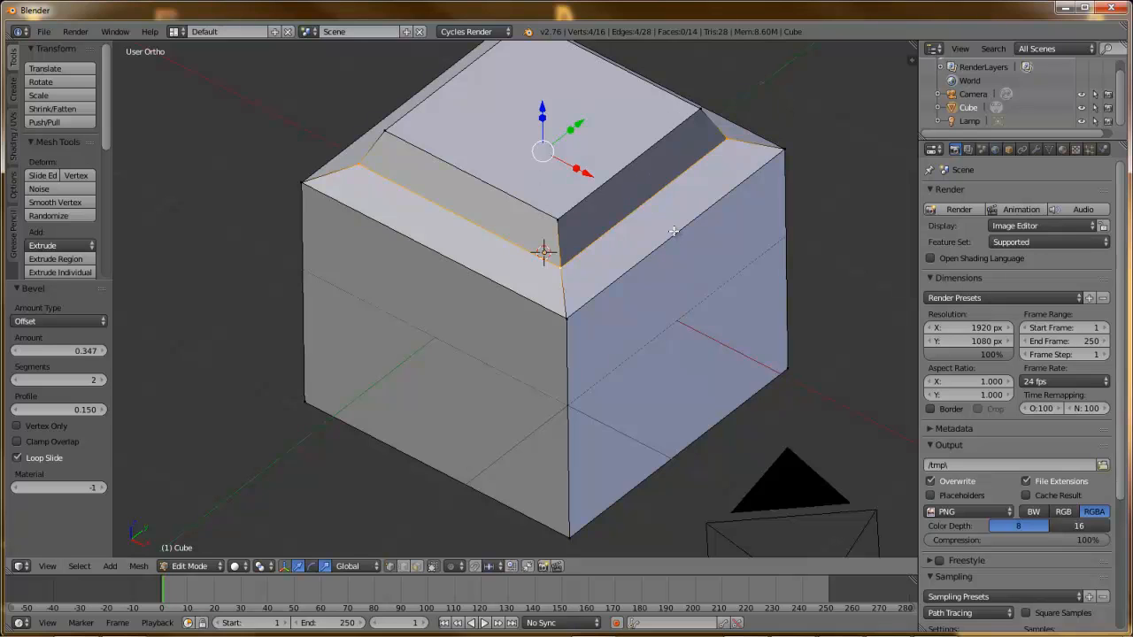
{"action": "key", "text": "ctrl+b"}
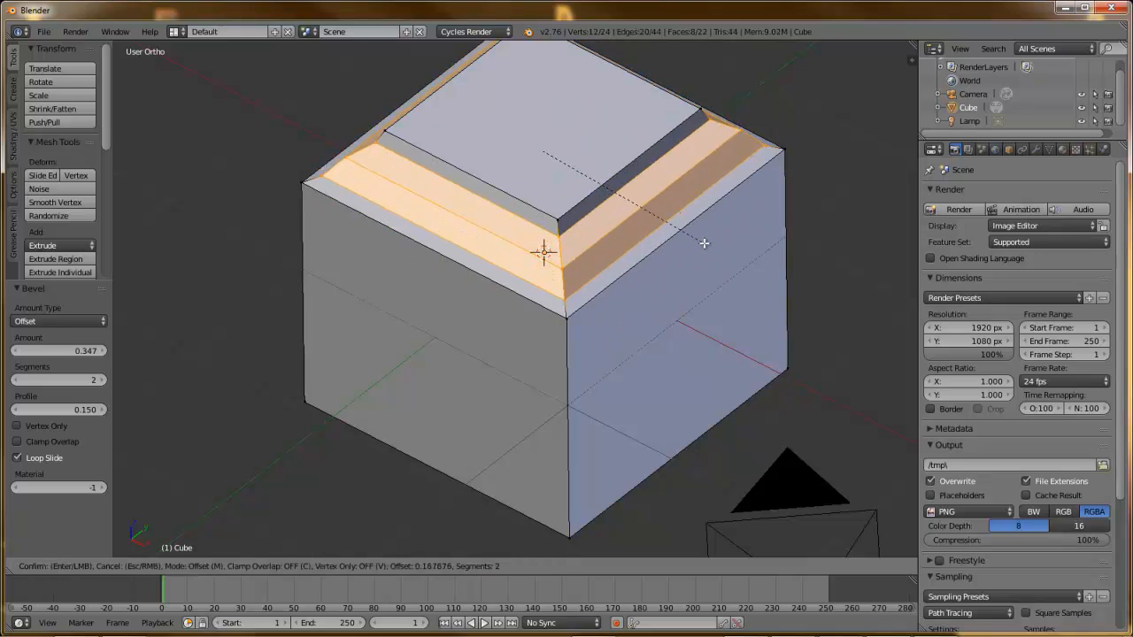
{"action": "left_click", "coordinate": [699, 238]}
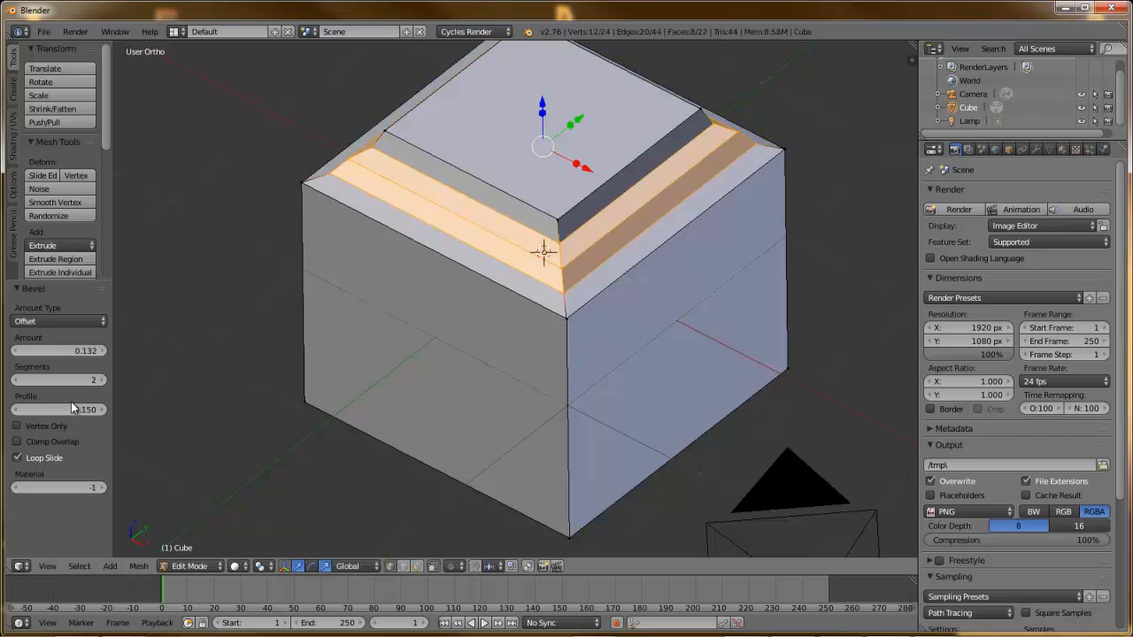
- Set the second bevel's segments to 8 and its profile to 0.150
{"action": "left_click_drag", "start_coordinate": [78, 410], "coordinate": [128, 383]}
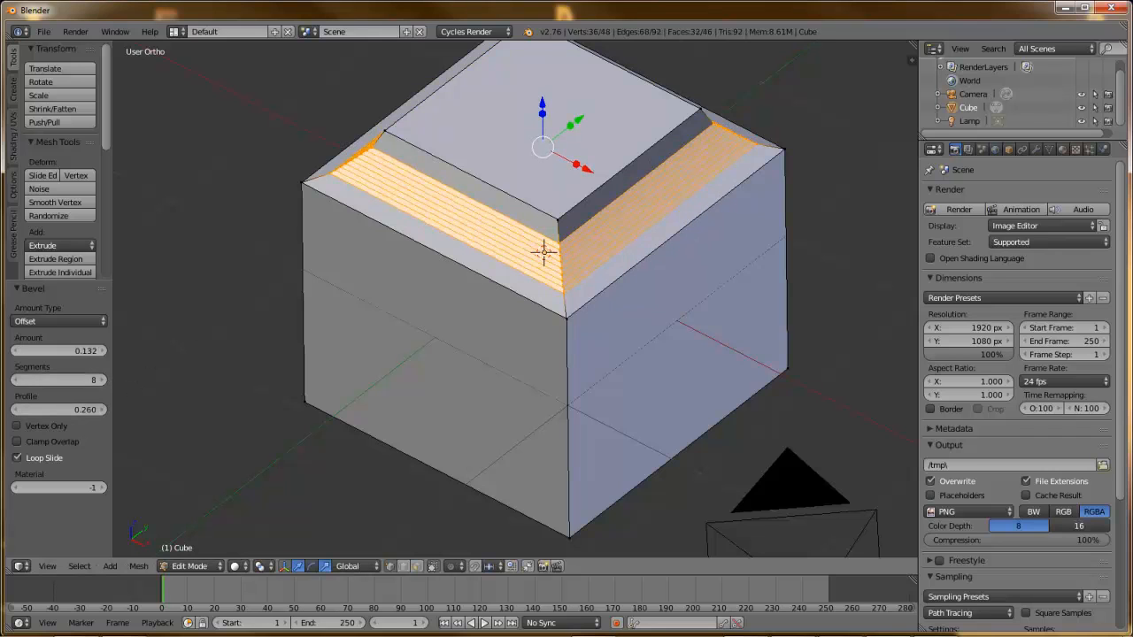
{"action": "left_click_drag", "start_coordinate": [47, 410], "coordinate": [72, 409]}
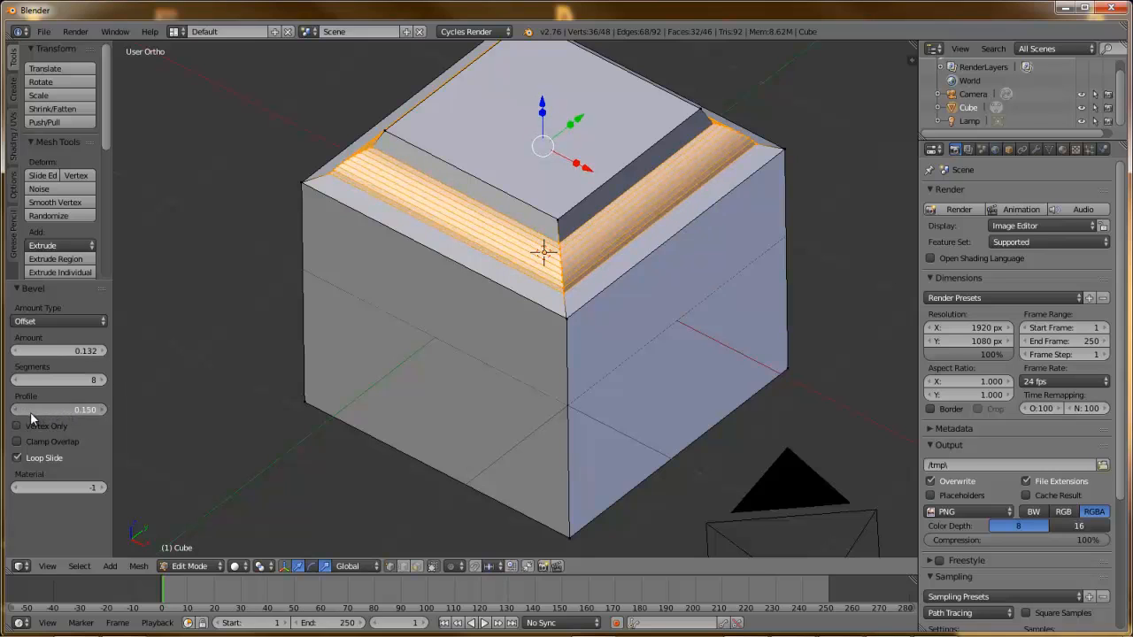
{"action": "left_click", "coordinate": [30, 411]}
{"action": "left_click", "coordinate": [633, 295]}
- In face selection, extrude the raised top face in place and scale the new face to about 0.569
{"action": "middle_click_drag", "start_coordinate": [645, 323], "coordinate": [594, 277]}
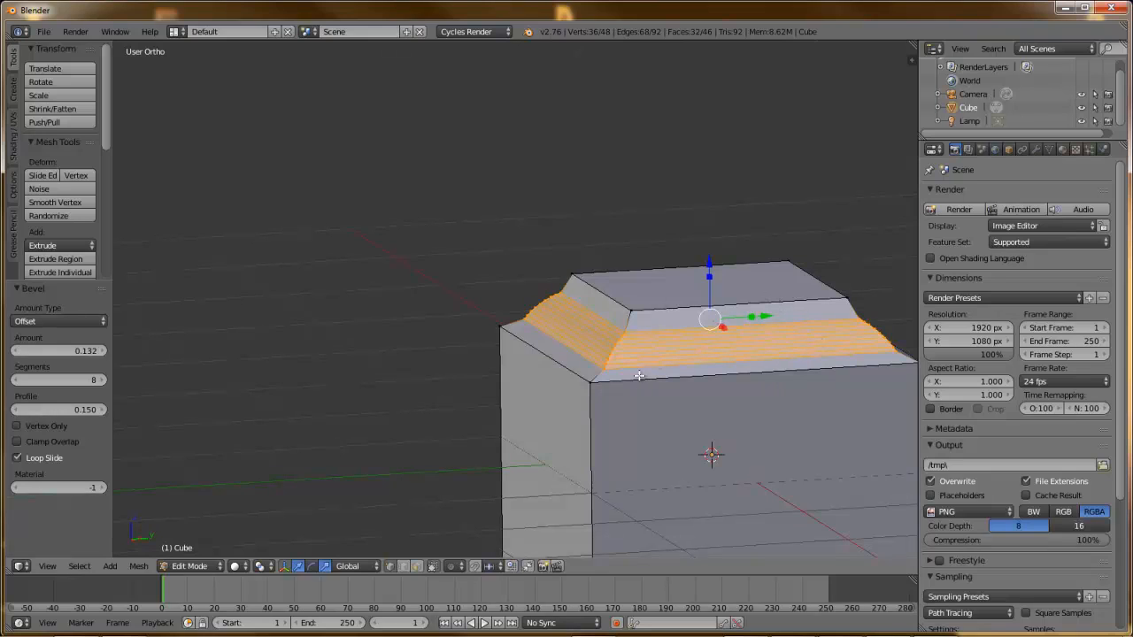
{"action": "scroll", "coordinate": [557, 285], "scroll_direction": "down", "scroll_amount": 1}
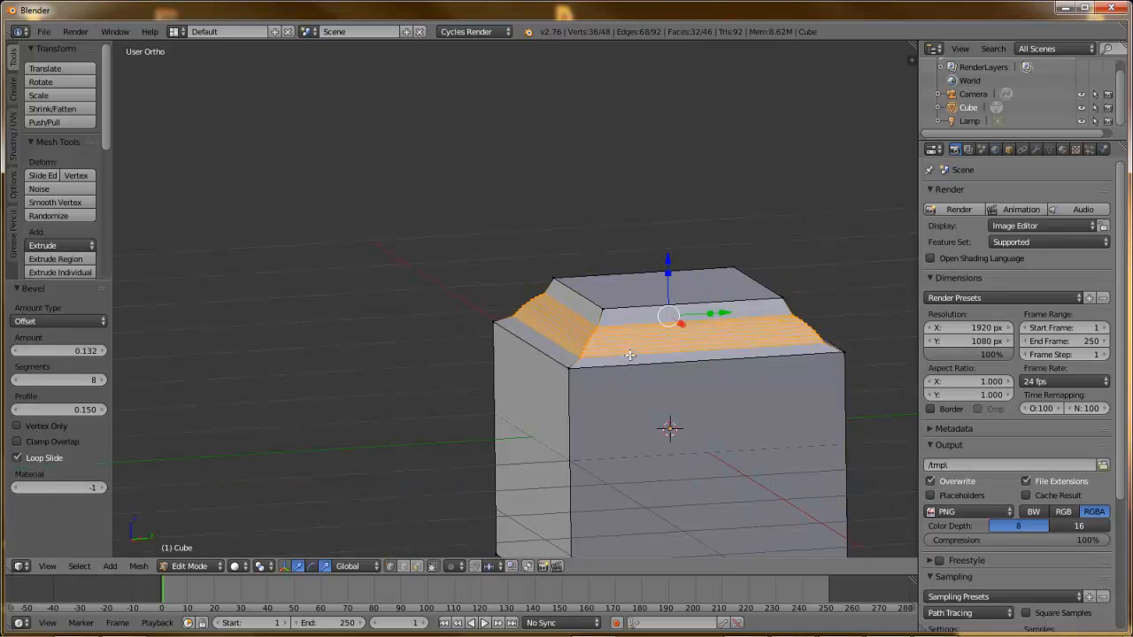
{"action": "middle_click_drag", "start_coordinate": [625, 356], "coordinate": [549, 312]}
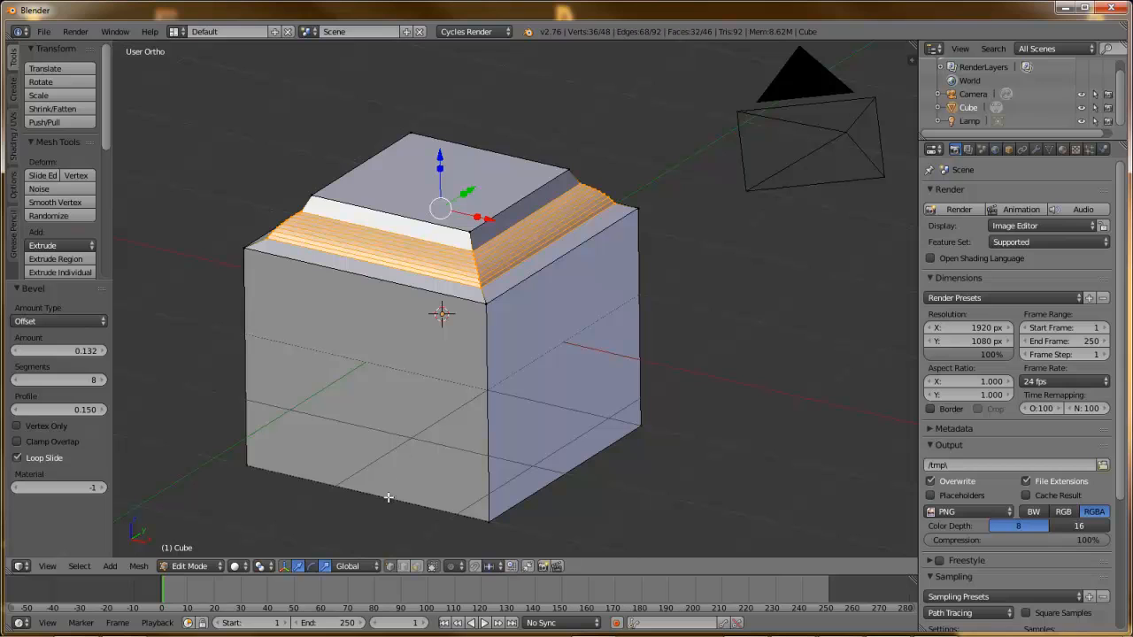
{"action": "left_click", "coordinate": [416, 567]}
{"action": "right_click", "coordinate": [438, 181]}
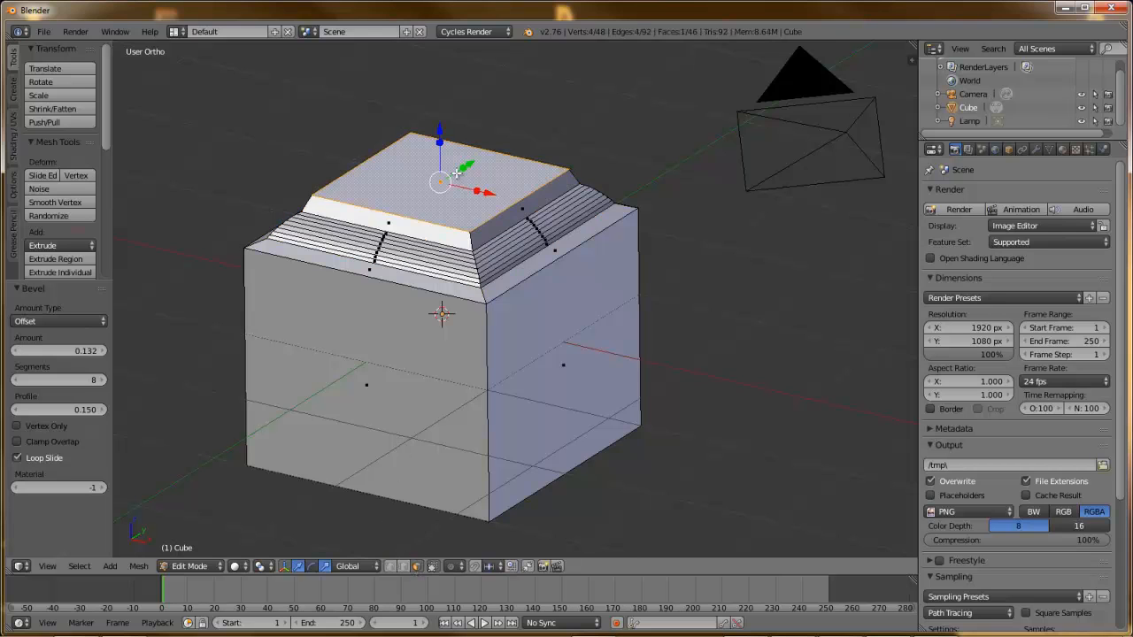
{"action": "middle_click_drag", "start_coordinate": [439, 179], "coordinate": [437, 156]}
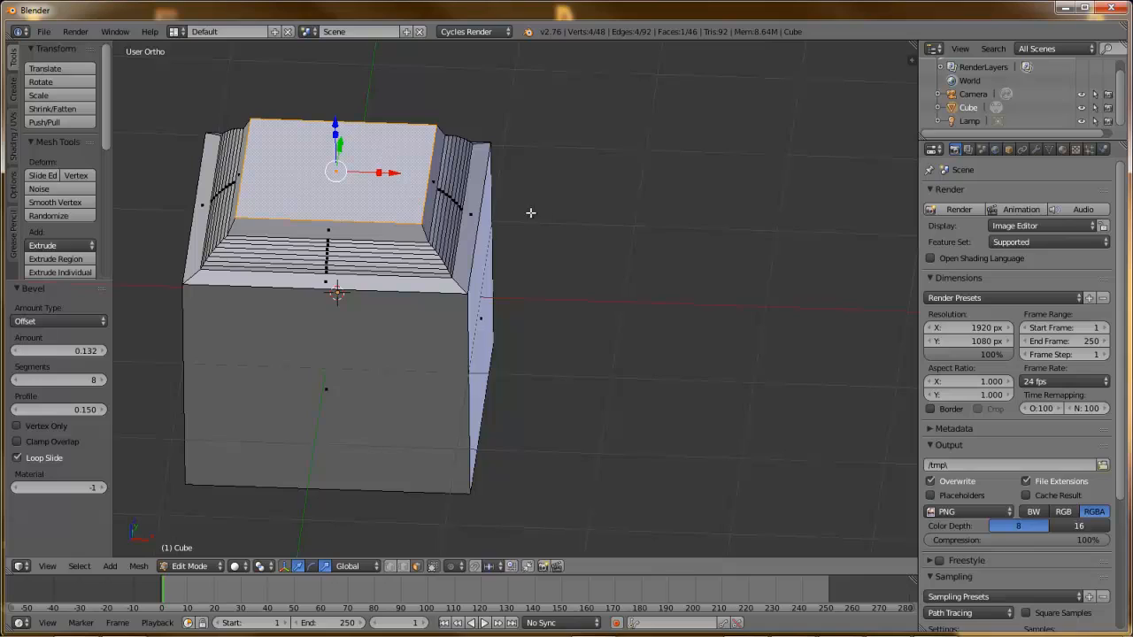
{"action": "key", "text": "e"}
{"action": "left_click", "coordinate": [608, 234]}
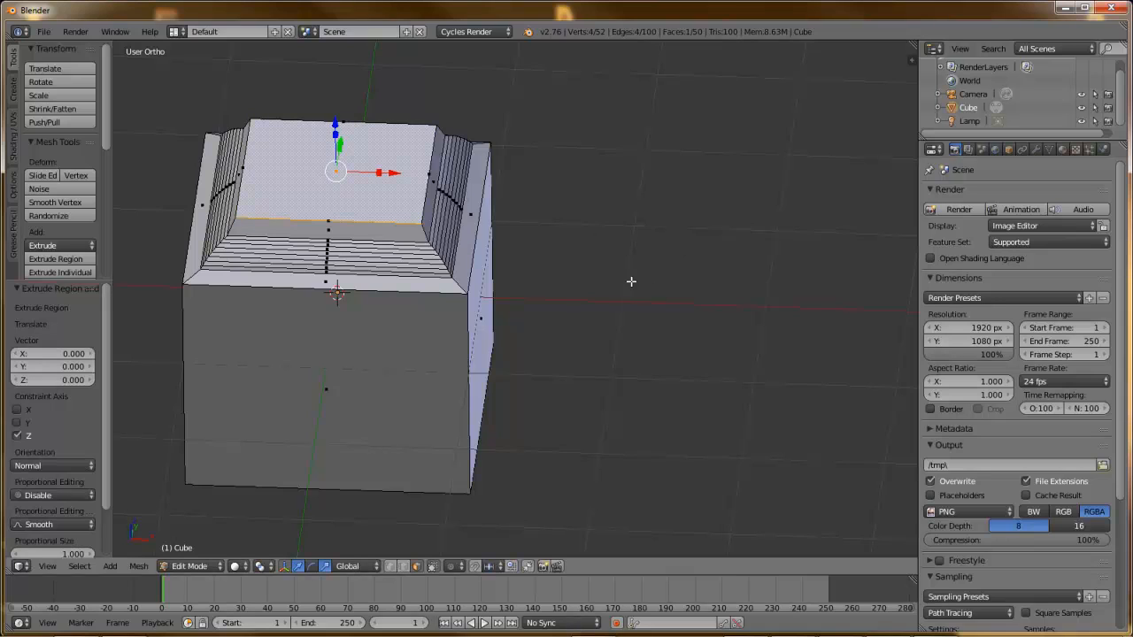
{"action": "key", "text": "s"}
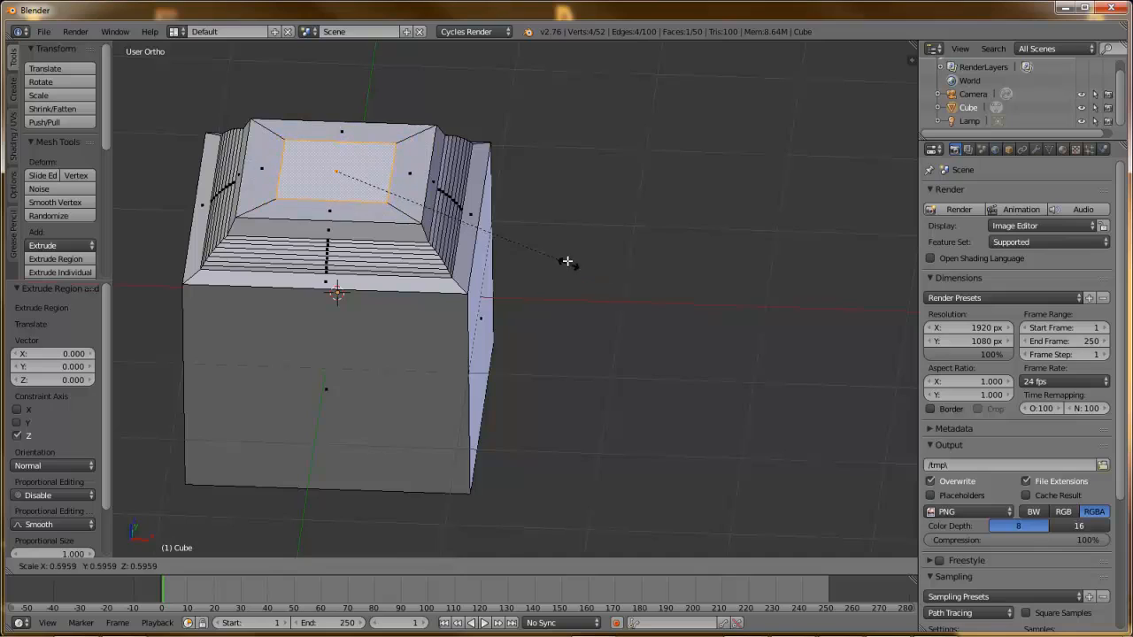
{"action": "left_click", "coordinate": [497, 227]}
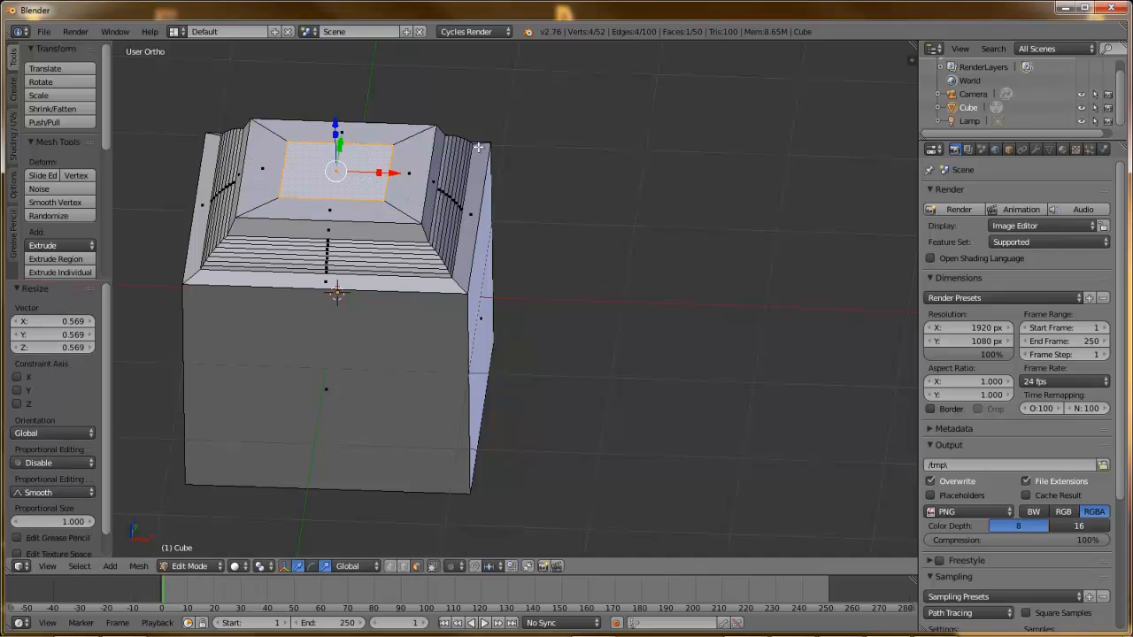
{"action": "middle_click_drag", "start_coordinate": [603, 170], "coordinate": [540, 183]}
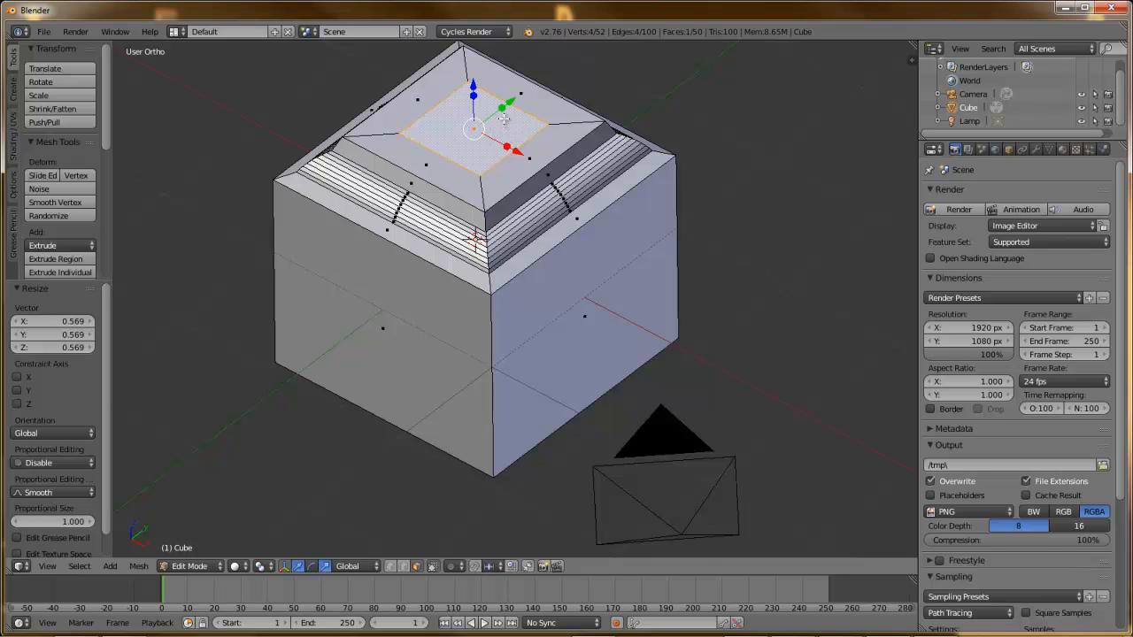
{"action": "middle_click_drag", "start_coordinate": [504, 124], "coordinate": [500, 213], "text": "shift"}
{"action": "scroll", "coordinate": [500, 212], "scroll_direction": "up", "scroll_amount": 2}
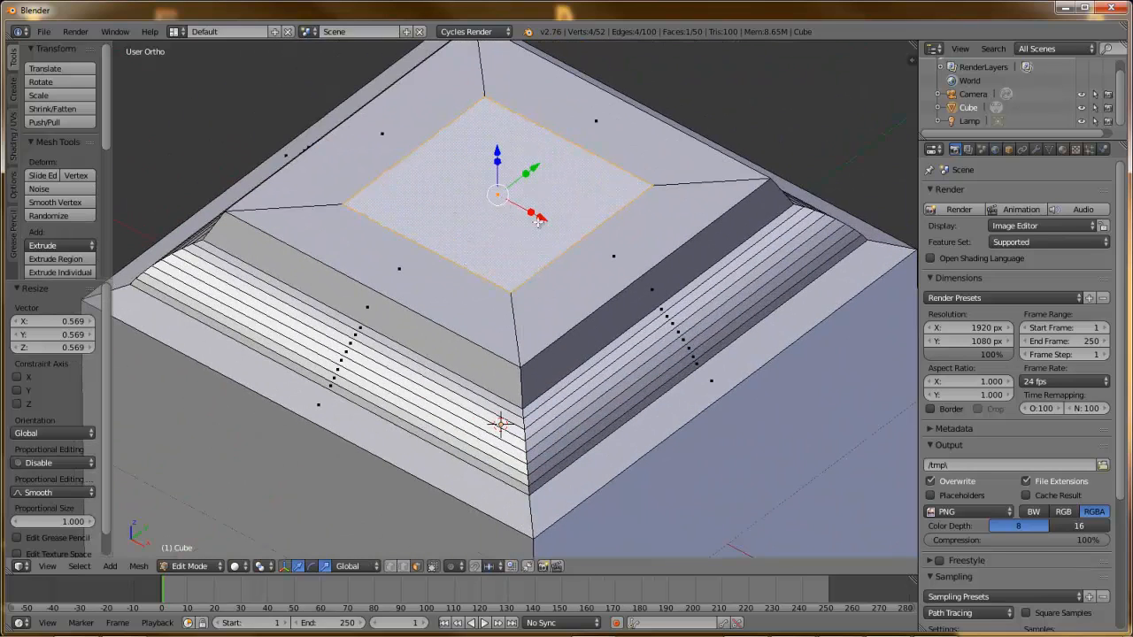
{"action": "scroll", "coordinate": [640, 255], "scroll_direction": "down", "scroll_amount": 4}
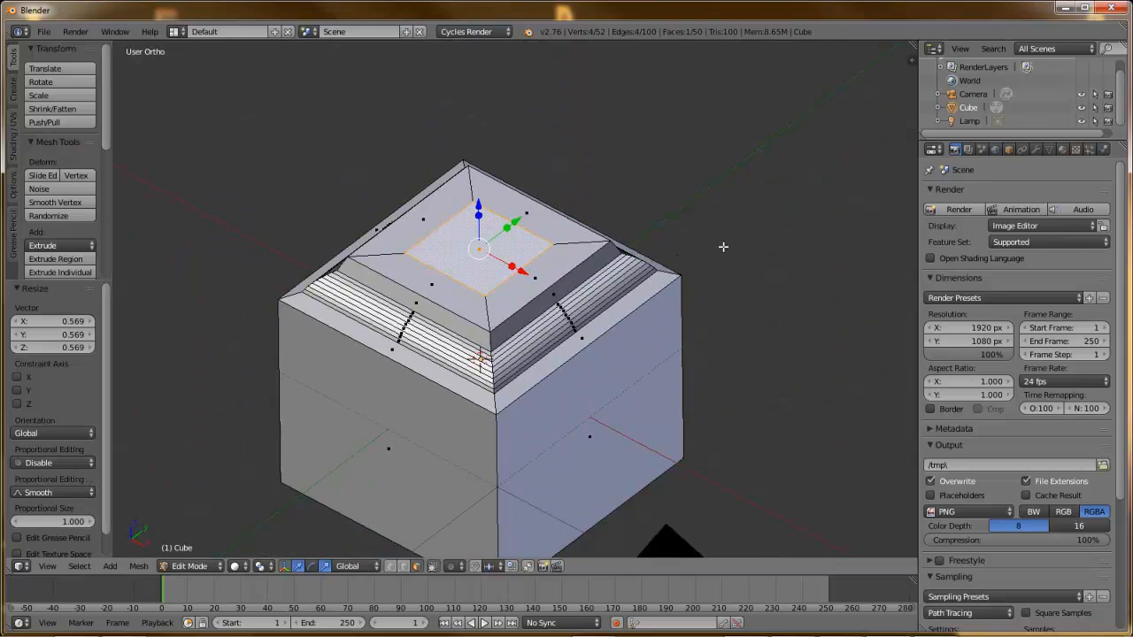
- Inset the selected small face on the cube's top with Inset Faces at a thickness of about 0.216
{"action": "key", "text": "i"}
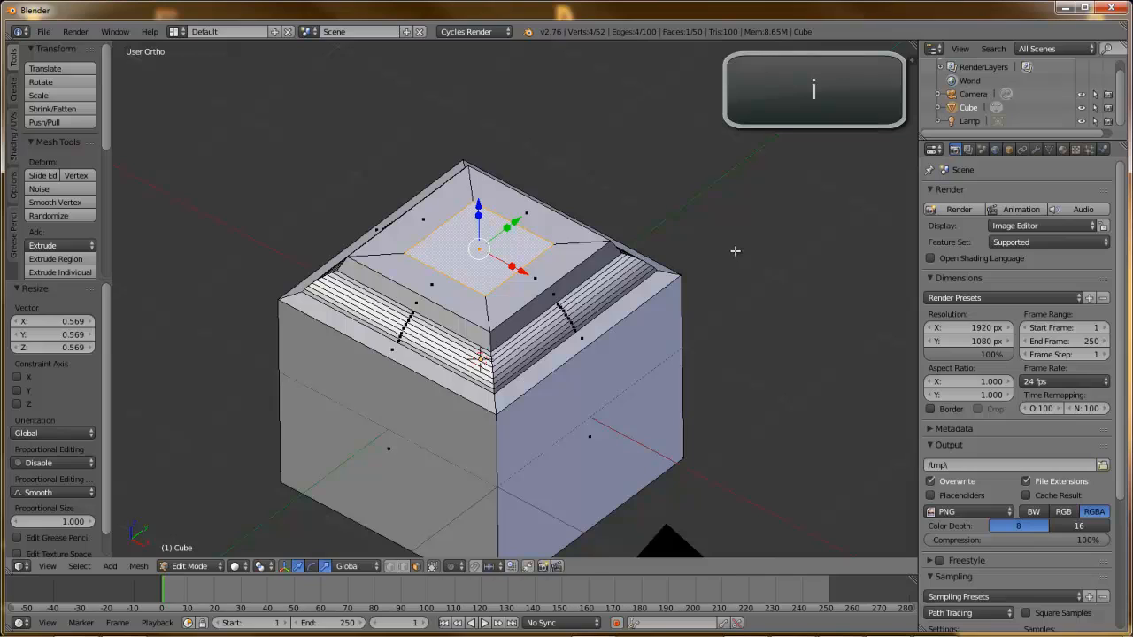
{"action": "key", "text": "i"}
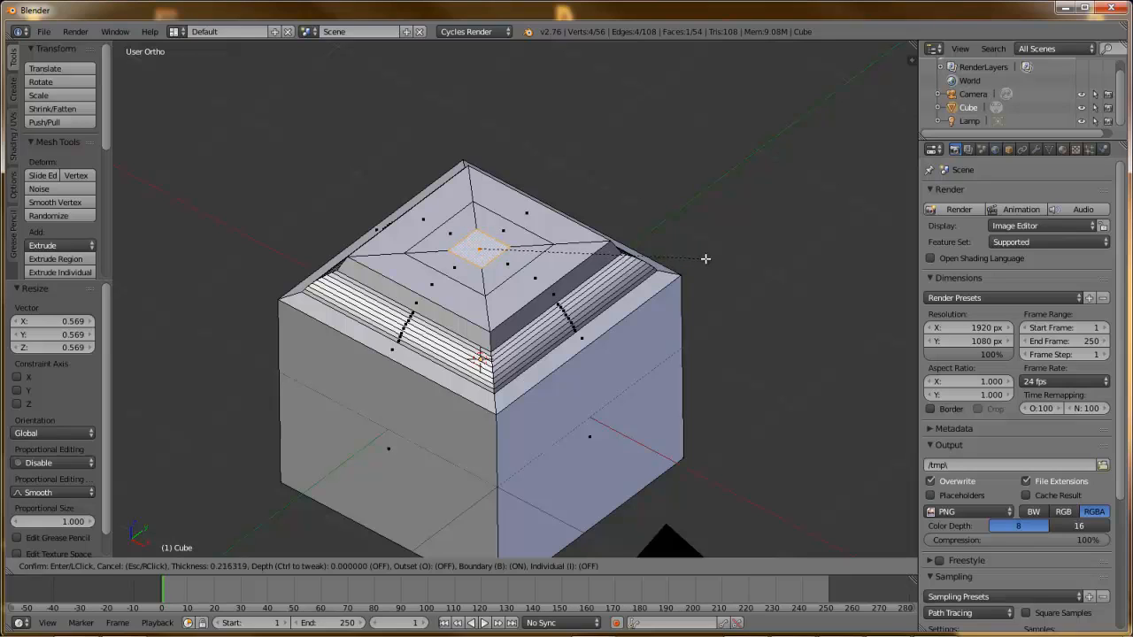
{"action": "left_click", "coordinate": [705, 258]}
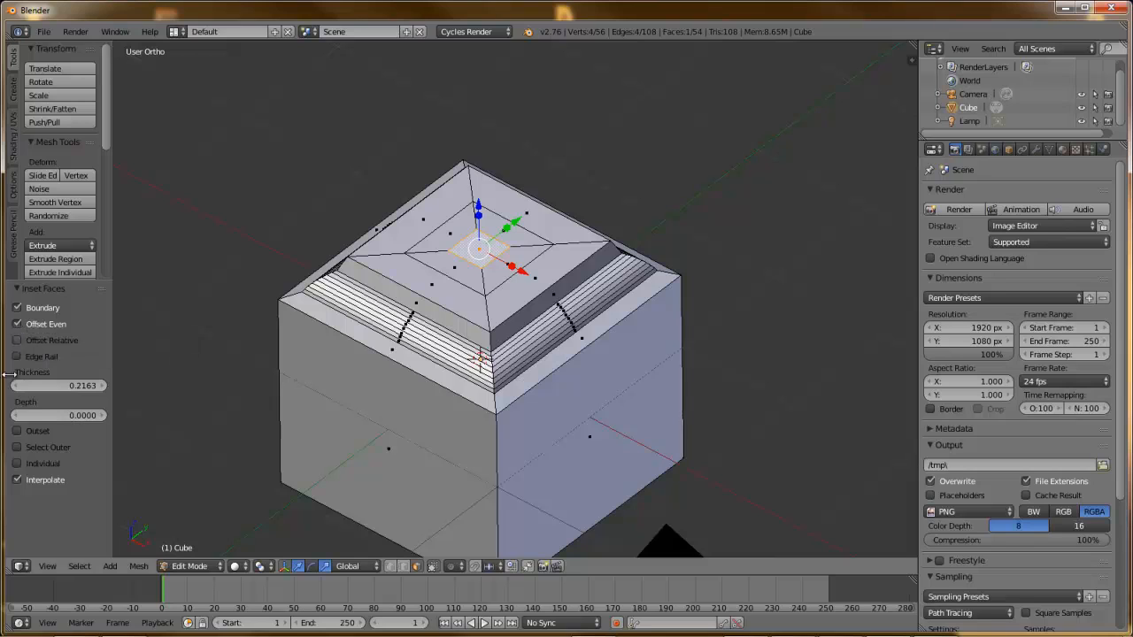
- Try the inset's Outset and Offset Even options, leaving Outset off and Offset Even on, and set the thickness to about 0.205
{"action": "left_click", "coordinate": [16, 431]}
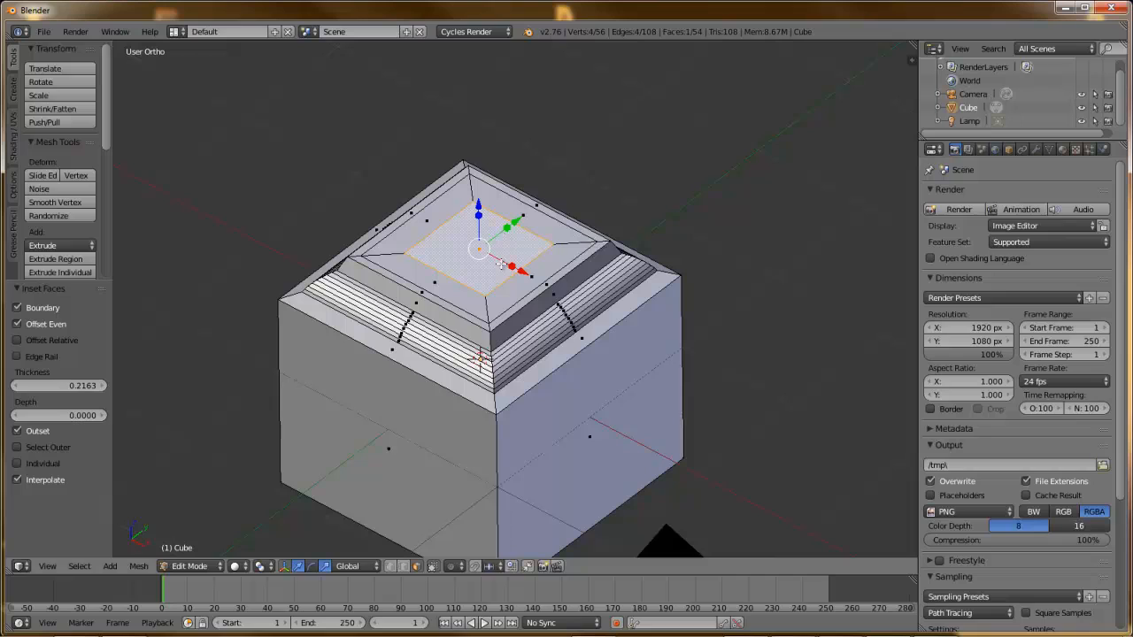
{"action": "left_click", "coordinate": [17, 431]}
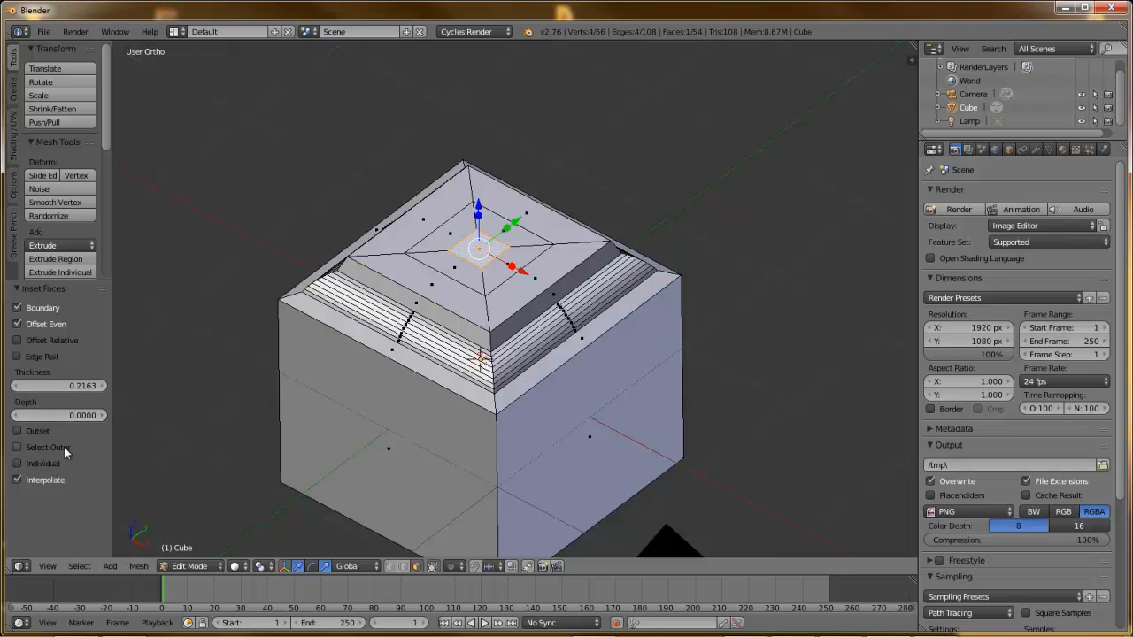
{"action": "left_click", "coordinate": [18, 325]}
{"action": "left_click", "coordinate": [18, 325]}
{"action": "left_click", "coordinate": [17, 326]}
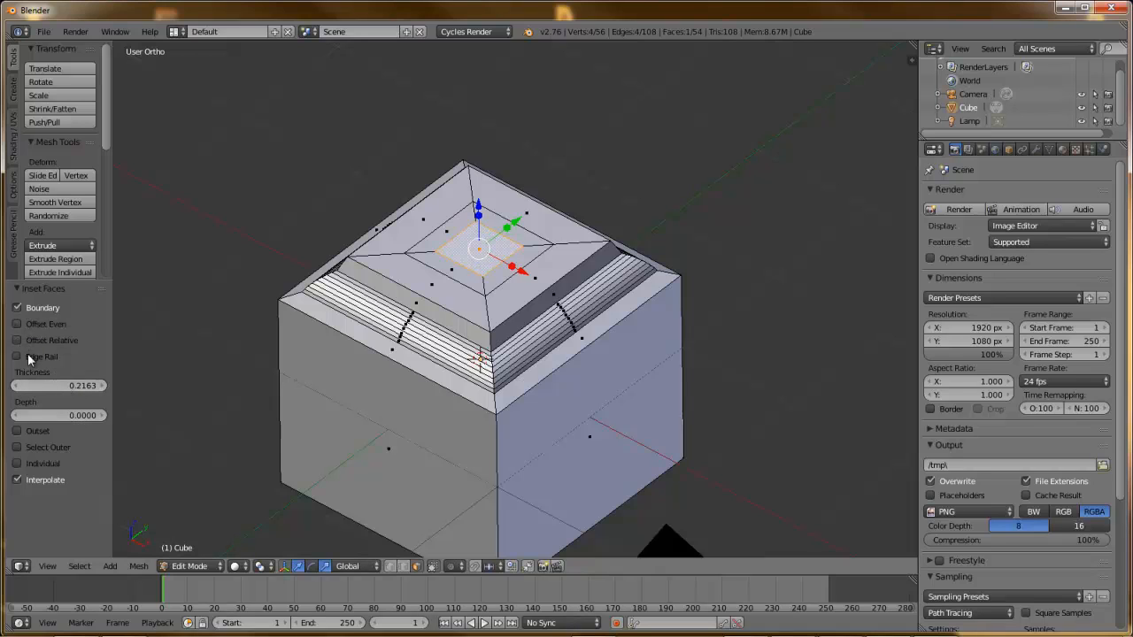
{"action": "left_click_drag", "start_coordinate": [63, 387], "coordinate": [20, 421]}
{"action": "left_click", "coordinate": [14, 325]}
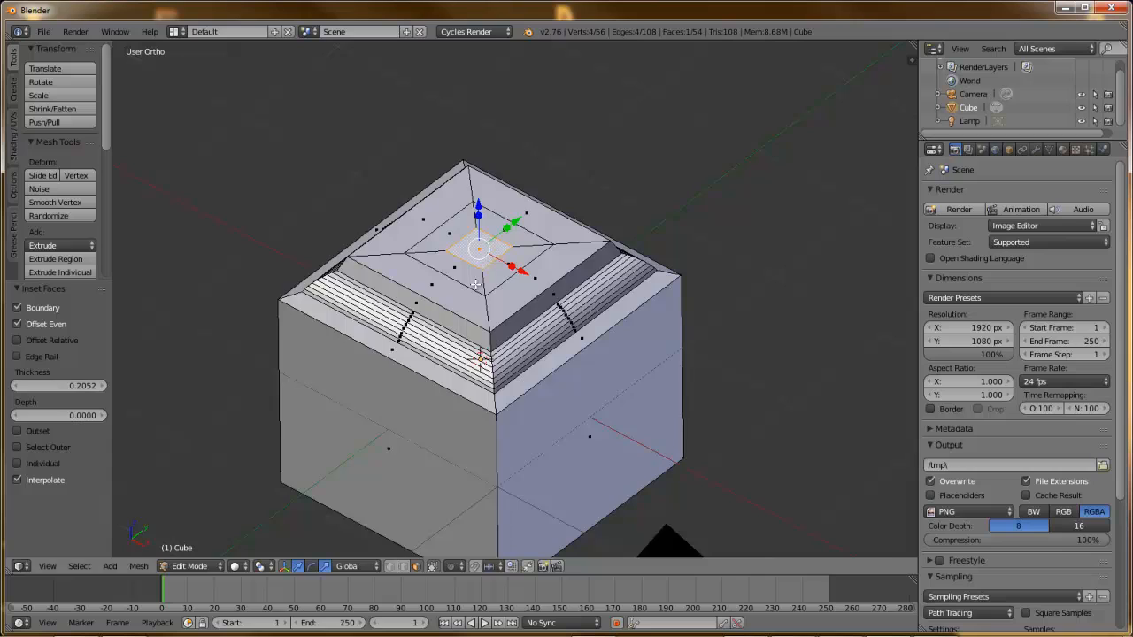
- Return to Object Mode and delete every object in the scene
{"action": "scroll", "coordinate": [476, 285], "scroll_direction": "down", "scroll_amount": 4}
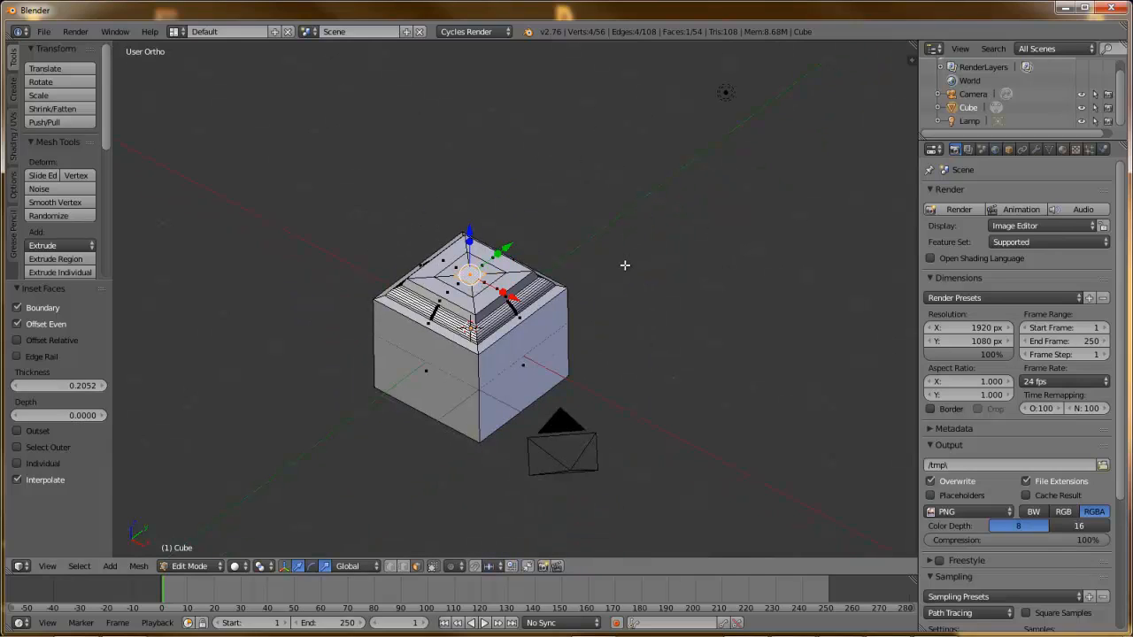
{"action": "key", "text": "Tab"}
{"action": "left_click", "coordinate": [501, 330]}
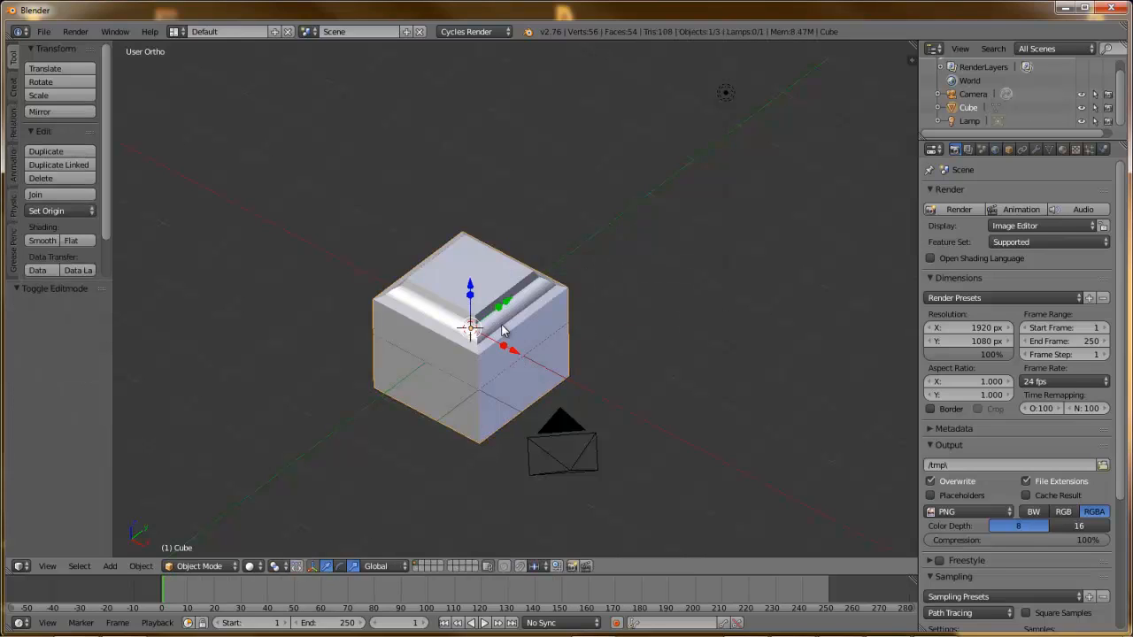
{"action": "key", "text": "a"}
{"action": "key", "text": "Delete"}
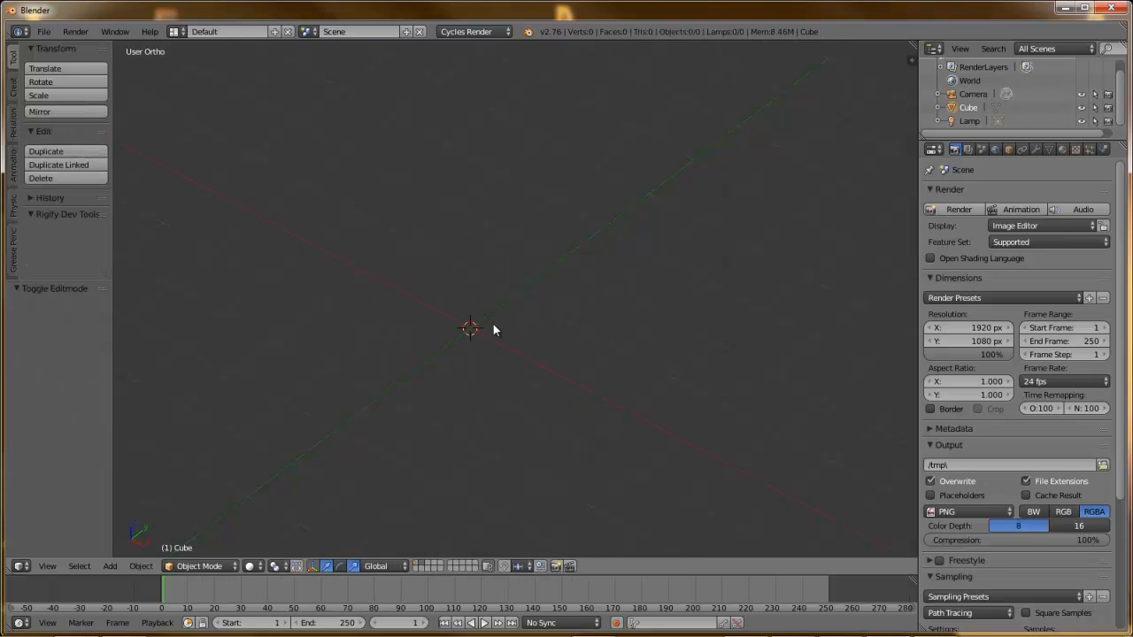
- Add a plane mesh and show it from the top in Edit Mode
{"action": "key", "text": "shift+a"}
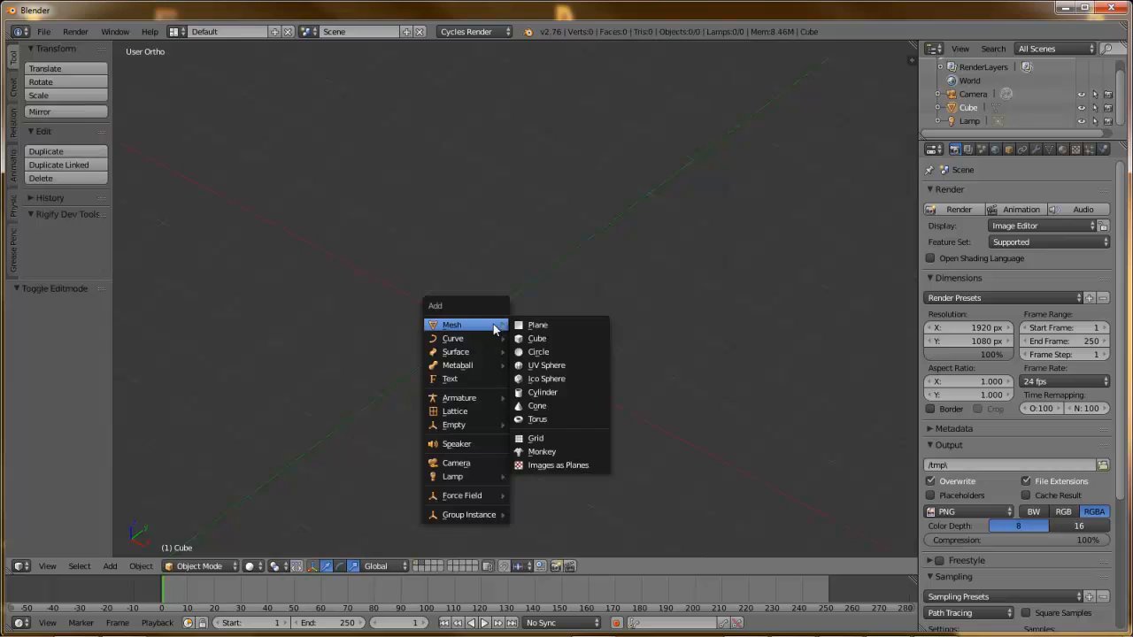
{"action": "left_click", "coordinate": [560, 324]}
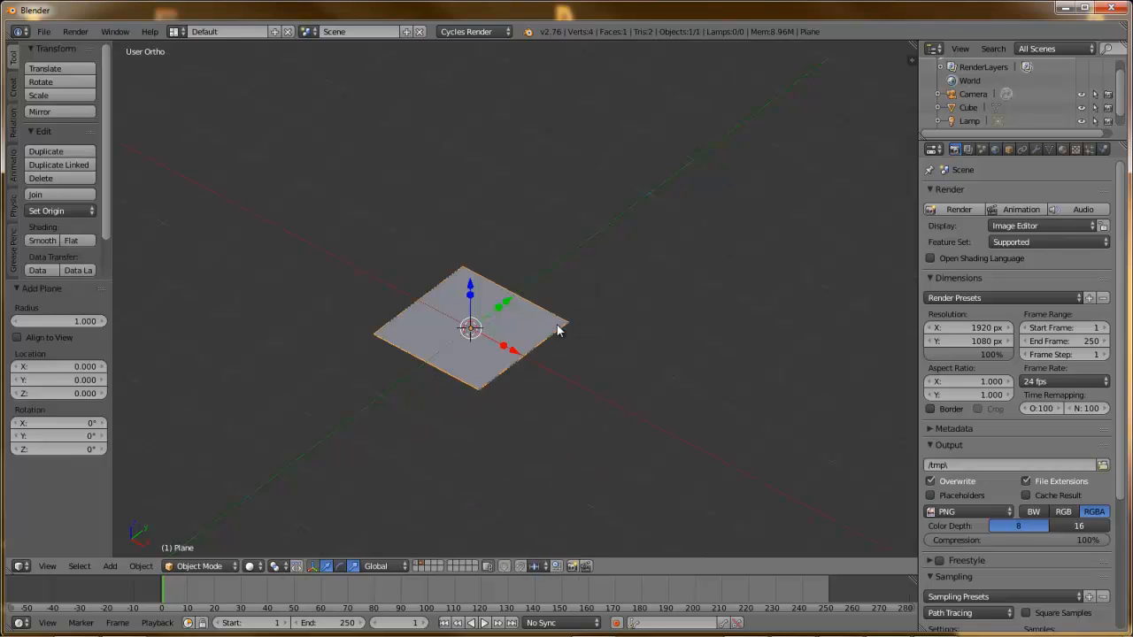
{"action": "key", "text": "Tab"}
{"action": "scroll", "coordinate": [476, 343], "scroll_direction": "up", "scroll_amount": 3}
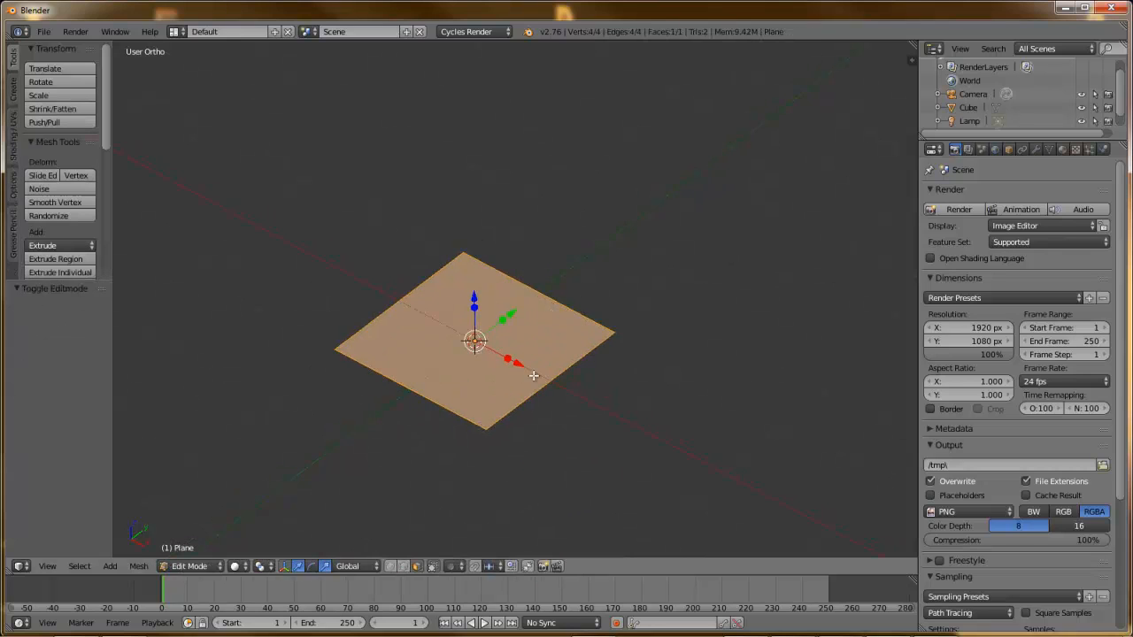
{"action": "middle_click_drag", "start_coordinate": [476, 343], "coordinate": [440, 263], "text": "shift"}
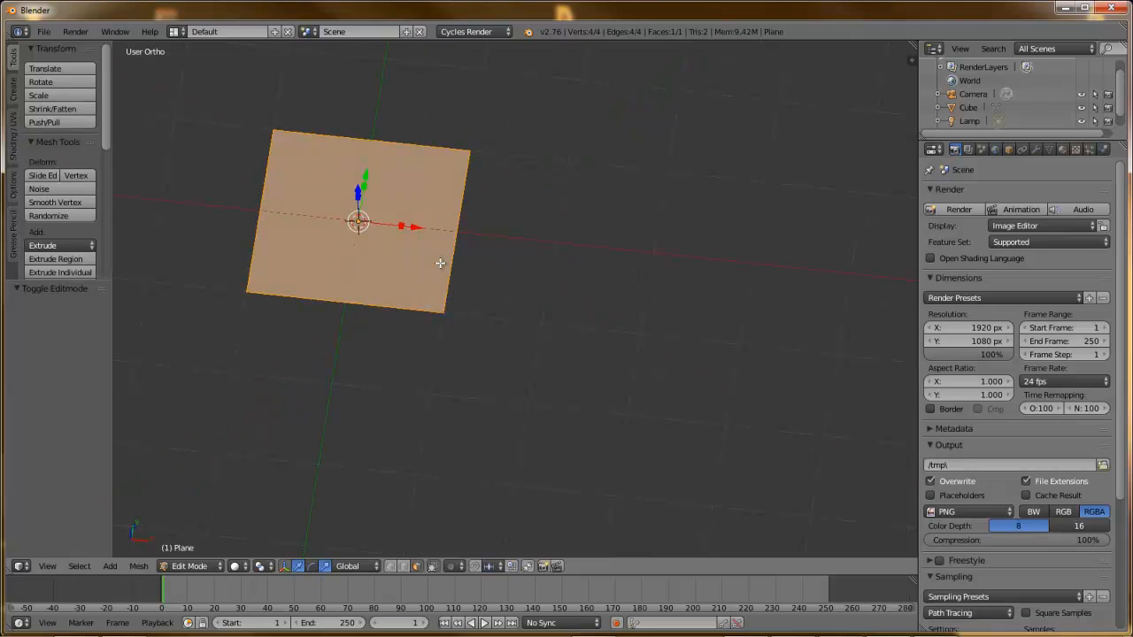
{"action": "key", "text": "KP_7"}
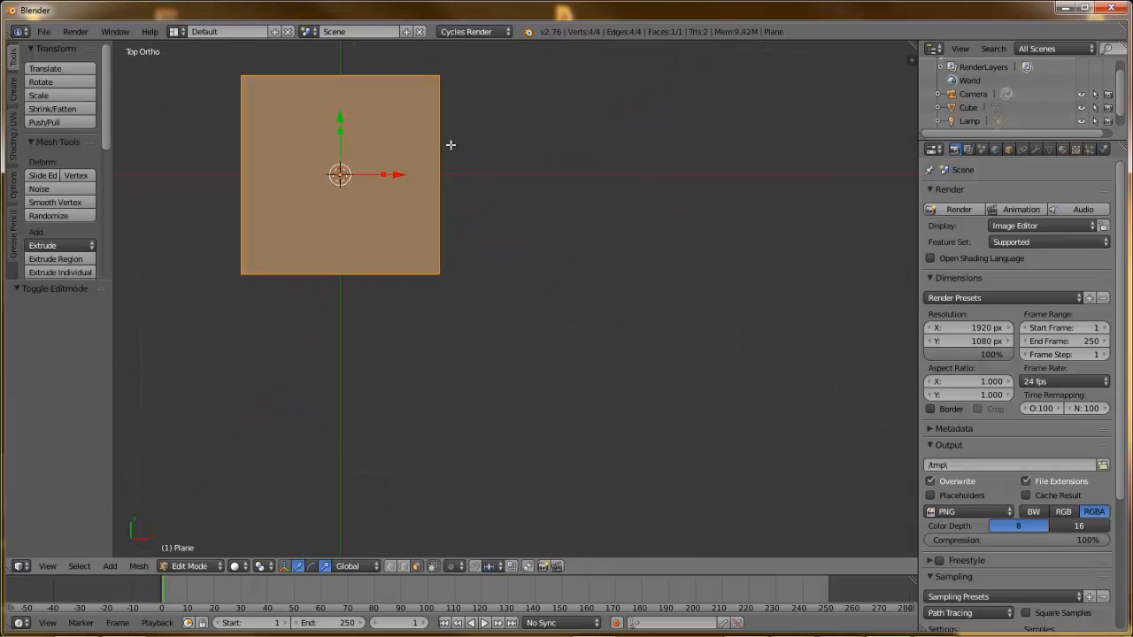
{"action": "middle_click_drag", "start_coordinate": [449, 144], "coordinate": [559, 238], "text": "shift"}
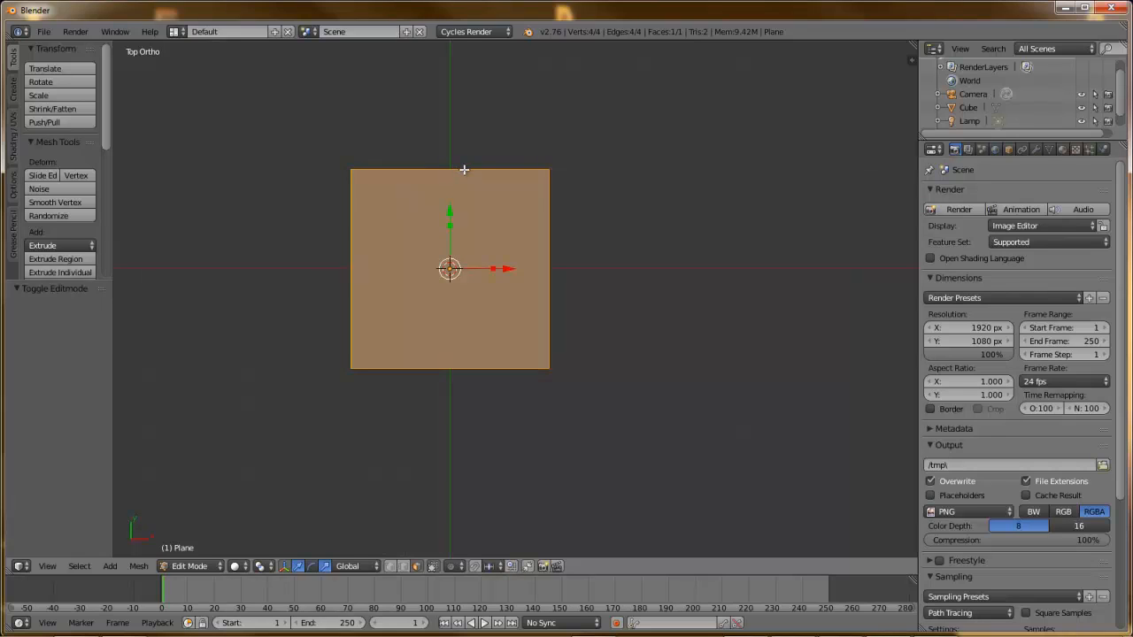
- Subdivide the whole plane with 5 cuts
{"action": "key", "text": "w"}
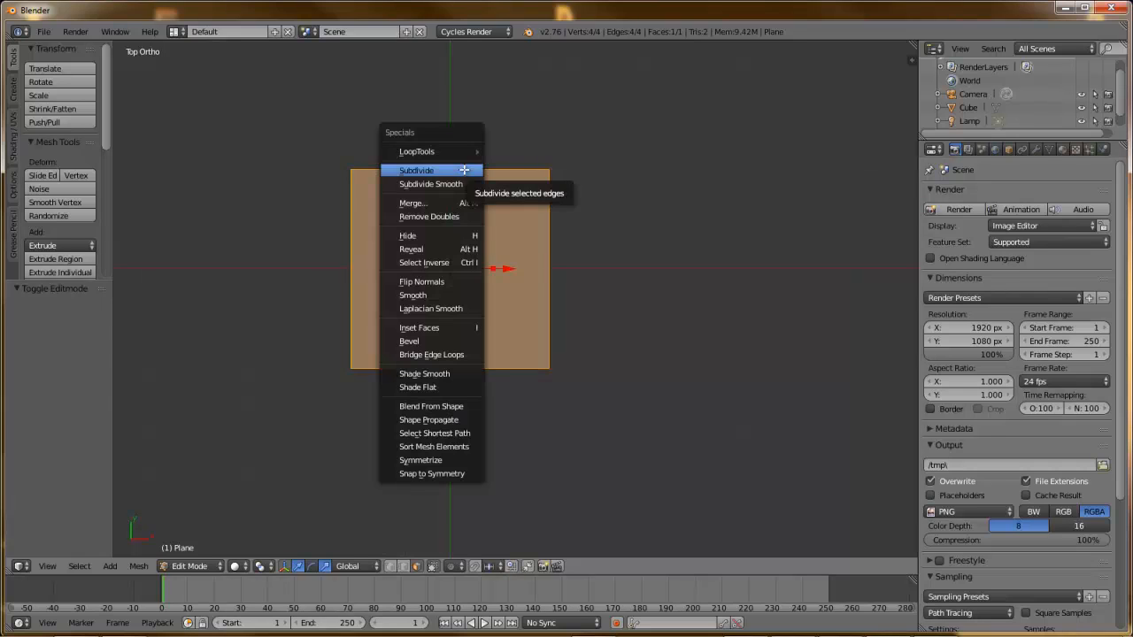
{"action": "left_click", "coordinate": [464, 169]}
{"action": "left_click", "coordinate": [97, 321]}
{"action": "type", "text": "5"}
{"action": "key", "text": "Return"}
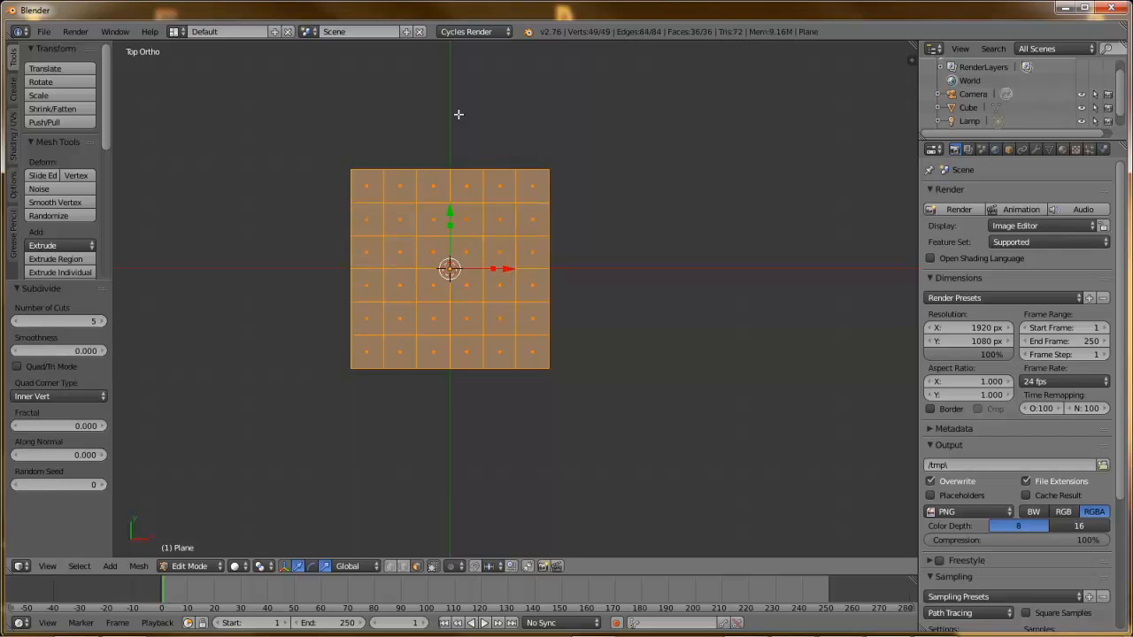
- In vertex selection, raise the far edge's middle vertex about 0.862 along Y and the next two toward +X about 0.492 and 0.342
{"action": "left_click", "coordinate": [389, 566]}
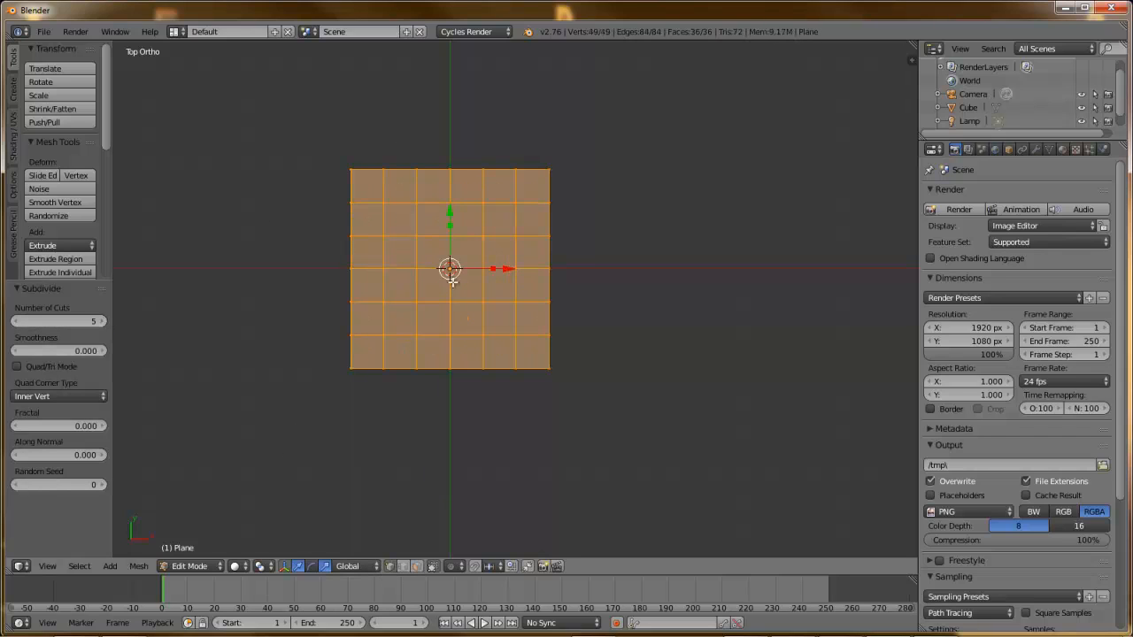
{"action": "right_click", "coordinate": [450, 171]}
{"action": "middle_click_drag", "start_coordinate": [460, 135], "coordinate": [485, 220], "text": "shift"}
{"action": "left_click_drag", "start_coordinate": [478, 204], "coordinate": [479, 118]}
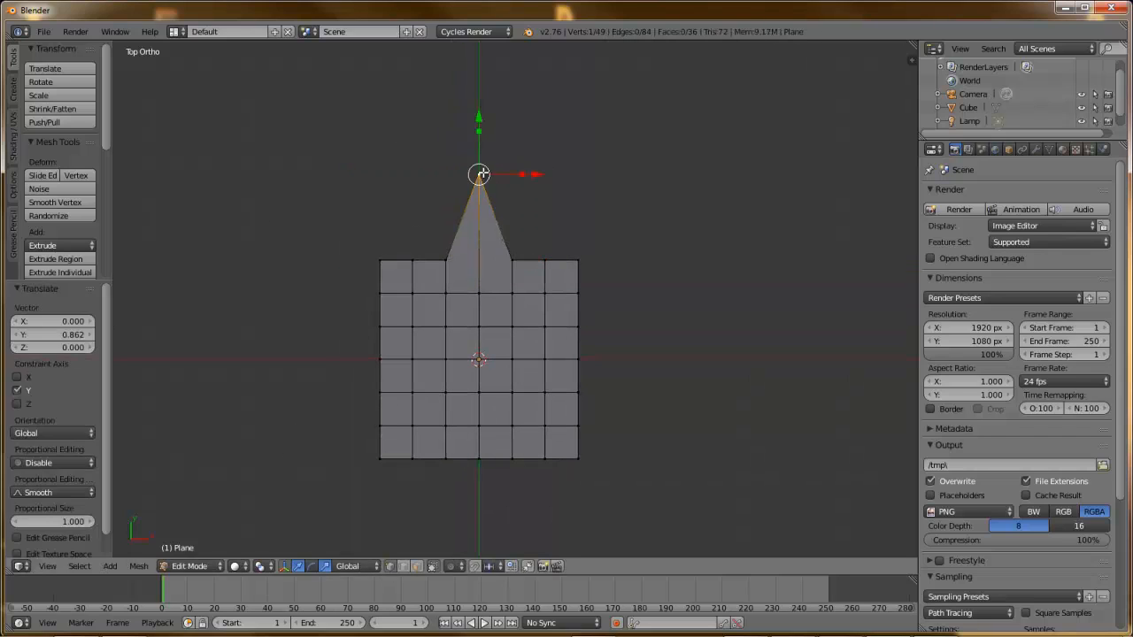
{"action": "right_click", "coordinate": [515, 258]}
{"action": "left_click_drag", "start_coordinate": [513, 202], "coordinate": [516, 152]}
{"action": "right_click", "coordinate": [545, 259]}
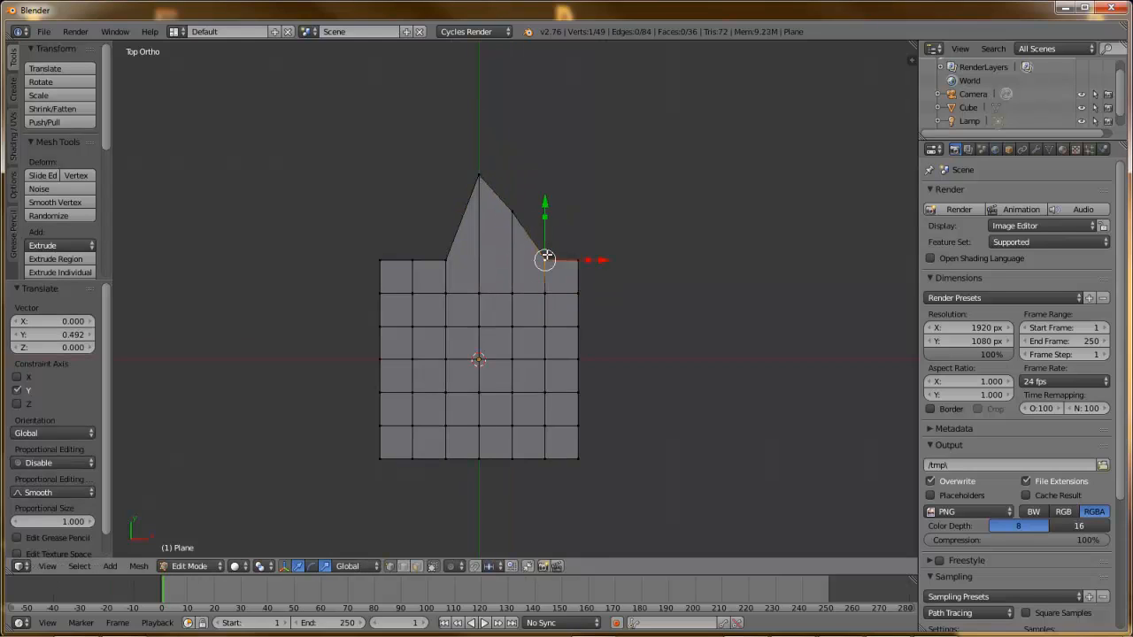
{"action": "left_click_drag", "start_coordinate": [544, 213], "coordinate": [545, 174]}
- Raise the two vertices on the peak's -X side along Y, and move the corner vertex and the one below it inward about 0.192 along X
{"action": "right_click", "coordinate": [444, 260]}
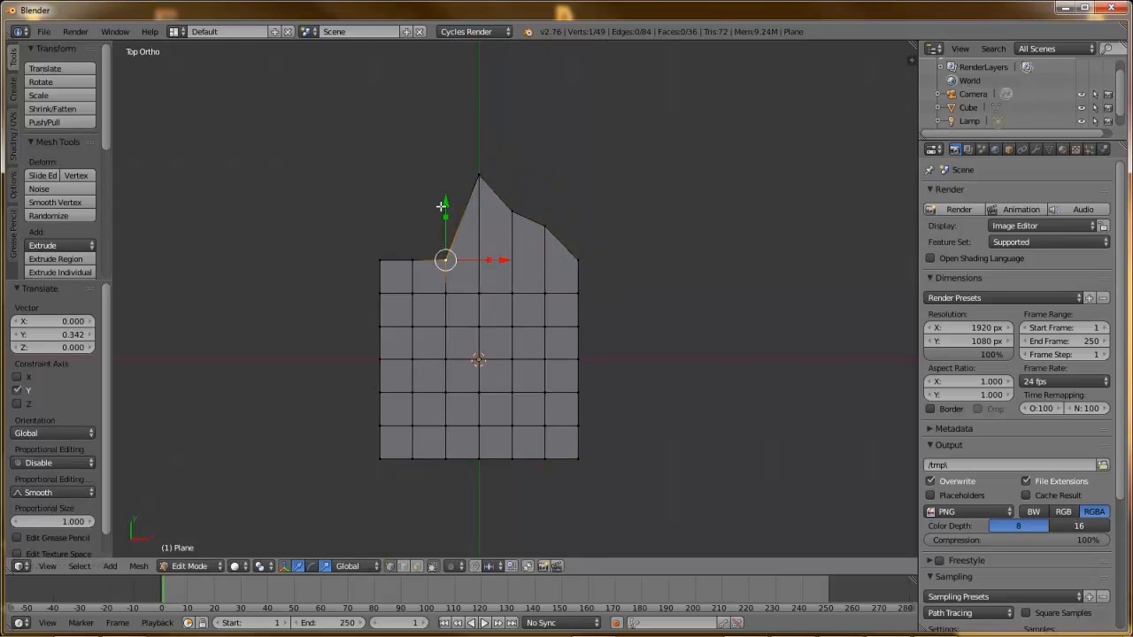
{"action": "left_click_drag", "start_coordinate": [441, 206], "coordinate": [445, 157]}
{"action": "right_click", "coordinate": [412, 260]}
{"action": "left_click_drag", "start_coordinate": [410, 204], "coordinate": [410, 169]}
{"action": "right_click", "coordinate": [380, 262]}
{"action": "left_click_drag", "start_coordinate": [407, 262], "coordinate": [454, 295]}
{"action": "right_click", "coordinate": [381, 296]}
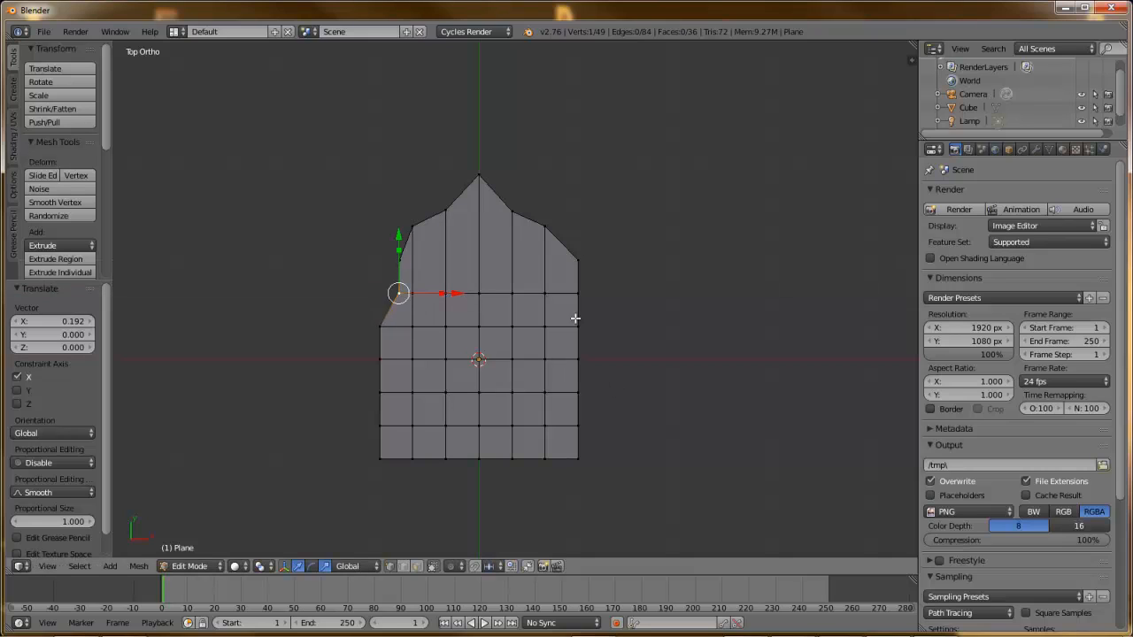
- Select all interior vertices of the plane's grid and delete them, keeping only the outer outline
{"action": "key", "text": "a"}
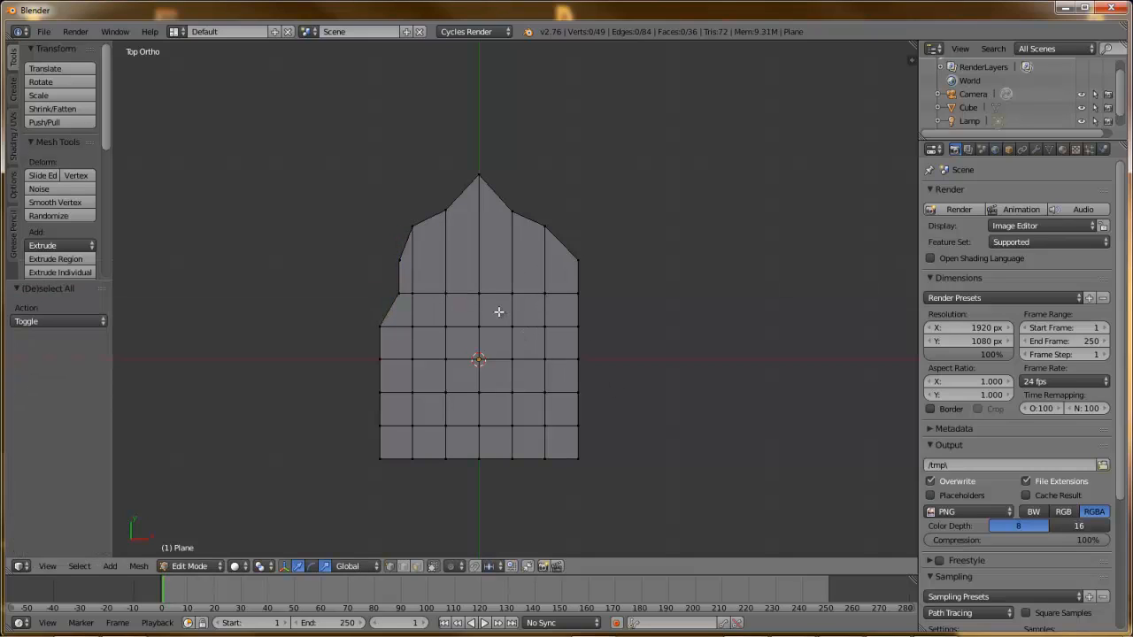
{"action": "right_click", "coordinate": [413, 295]}
{"action": "right_click", "coordinate": [448, 293], "text": "shift"}
{"action": "right_click", "coordinate": [479, 293], "text": "shift"}
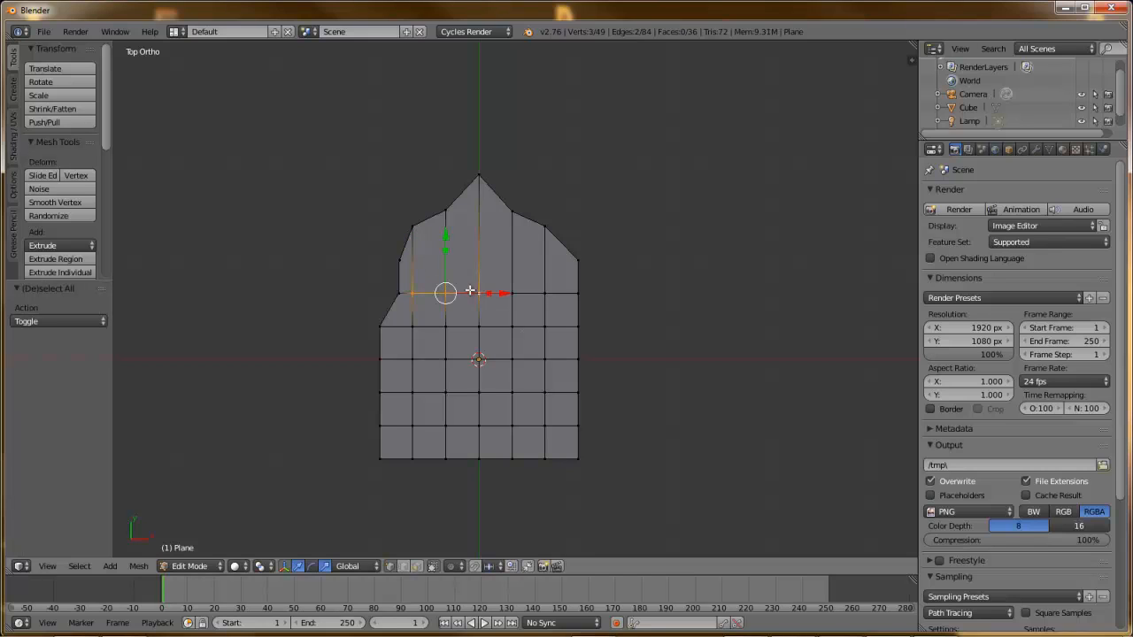
{"action": "right_click", "coordinate": [511, 293], "text": "shift"}
{"action": "right_click", "coordinate": [545, 295], "text": "shift"}
{"action": "right_click", "coordinate": [545, 327], "text": "shift"}
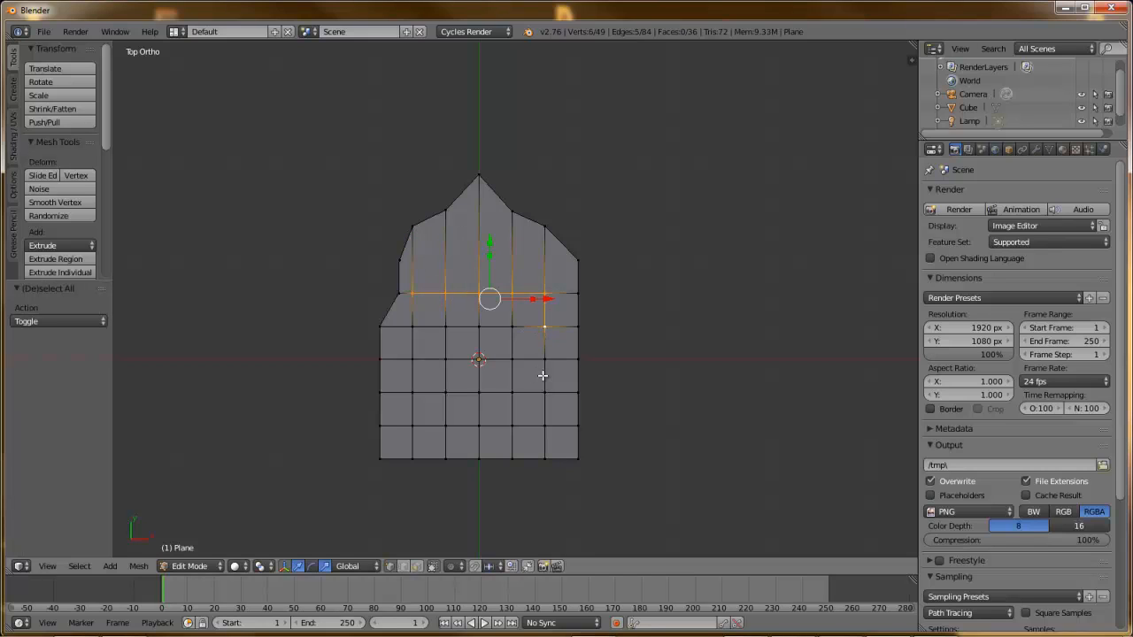
{"action": "key", "text": "c"}
{"action": "mouse_move", "coordinate": [507, 289]}
{"action": "left_mouse_down"}
{"action": "mouse_move", "coordinate": [499, 324]}
{"action": "mouse_move", "coordinate": [412, 331]}
{"action": "mouse_move", "coordinate": [417, 375]}
{"action": "mouse_move", "coordinate": [536, 374]}
{"action": "mouse_move", "coordinate": [538, 424]}
{"action": "mouse_move", "coordinate": [415, 427]}
{"action": "mouse_move", "coordinate": [533, 388]}
{"action": "left_mouse_up"}
{"action": "key", "text": "Escape"}
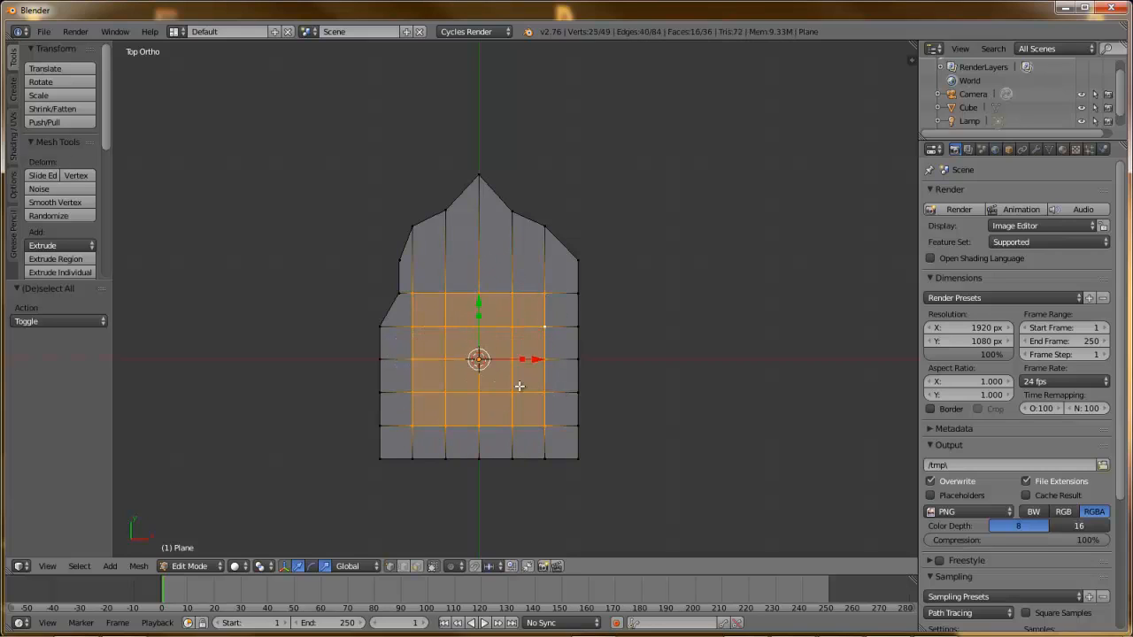
{"action": "key", "text": "x"}
{"action": "left_click", "coordinate": [519, 385]}
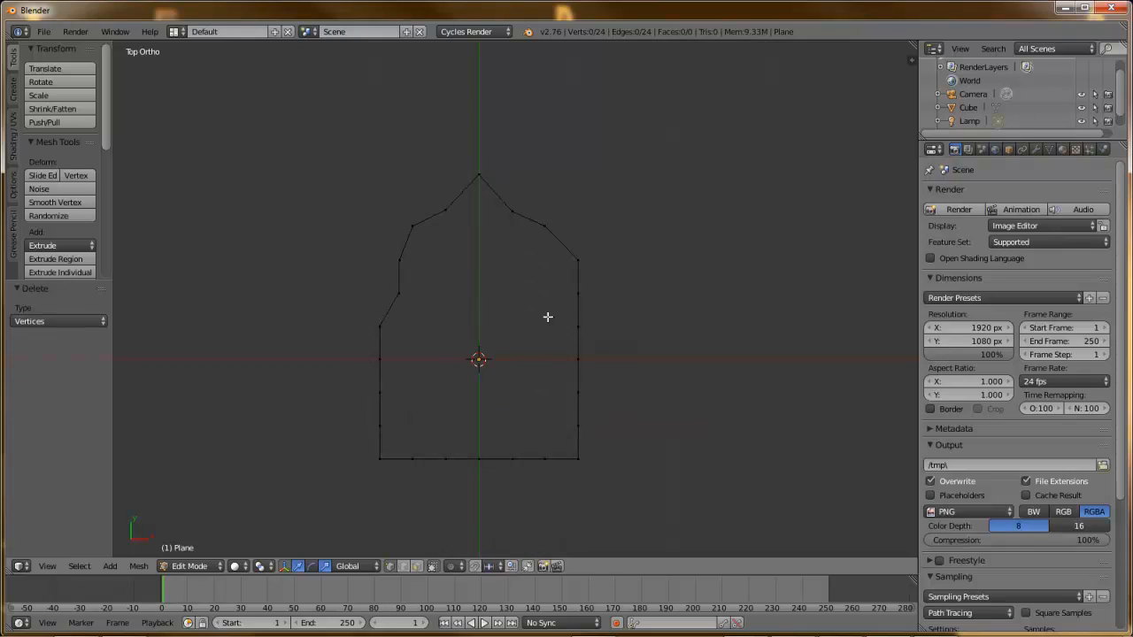
- Try to inset the bare outline, and fill all of its vertices with a single face
{"action": "key", "text": "a"}
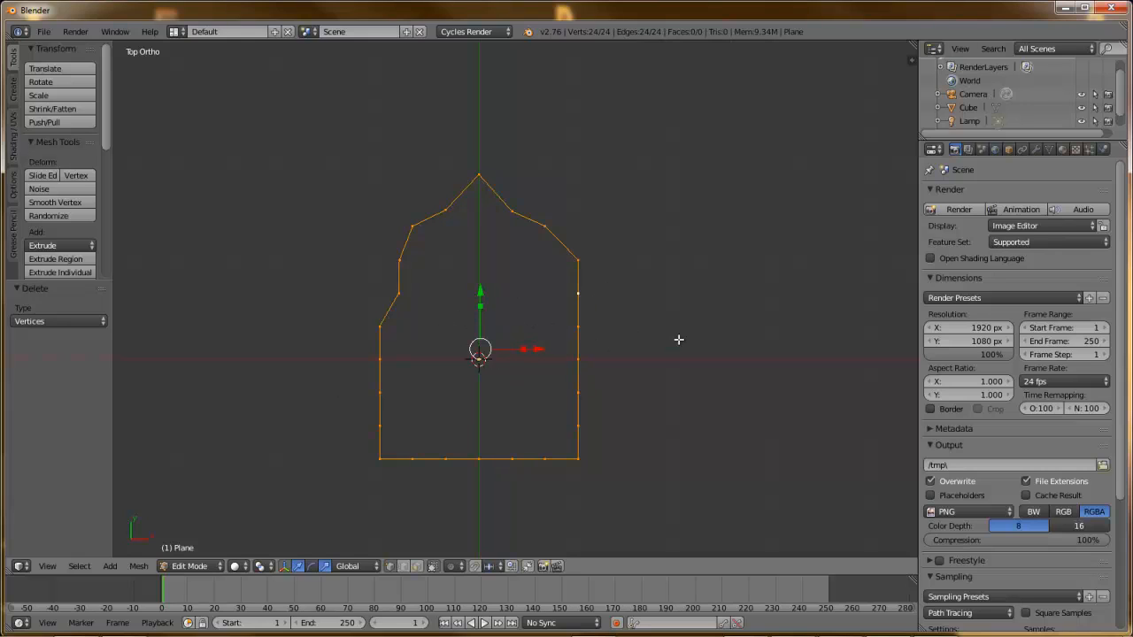
{"action": "key", "text": "a"}
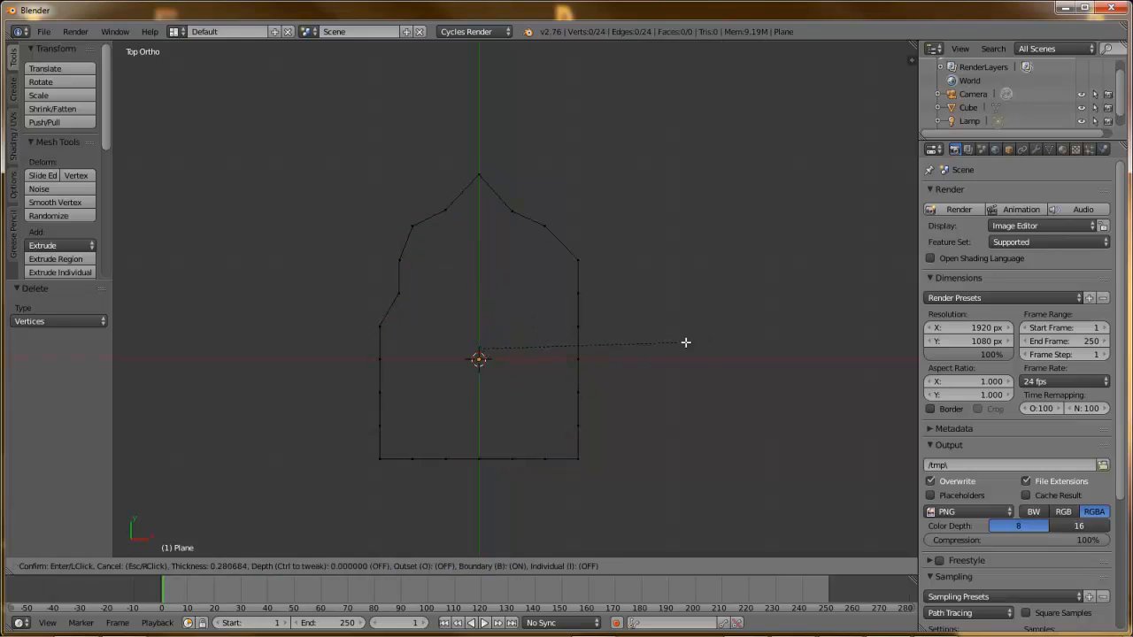
{"action": "key", "text": "a"}
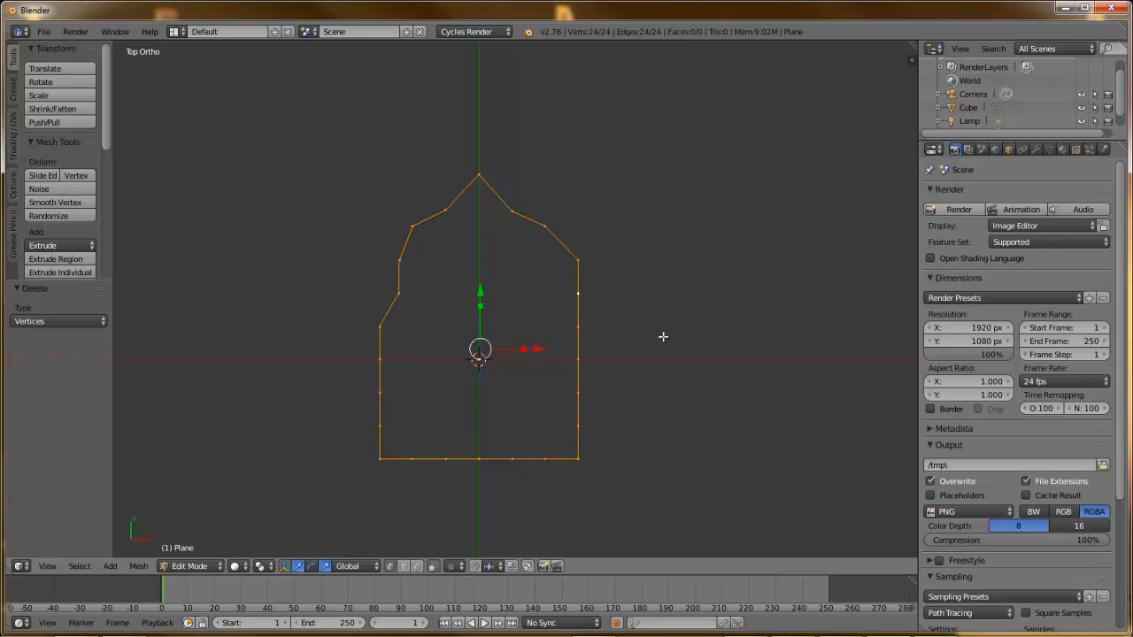
{"action": "key", "text": "f"}
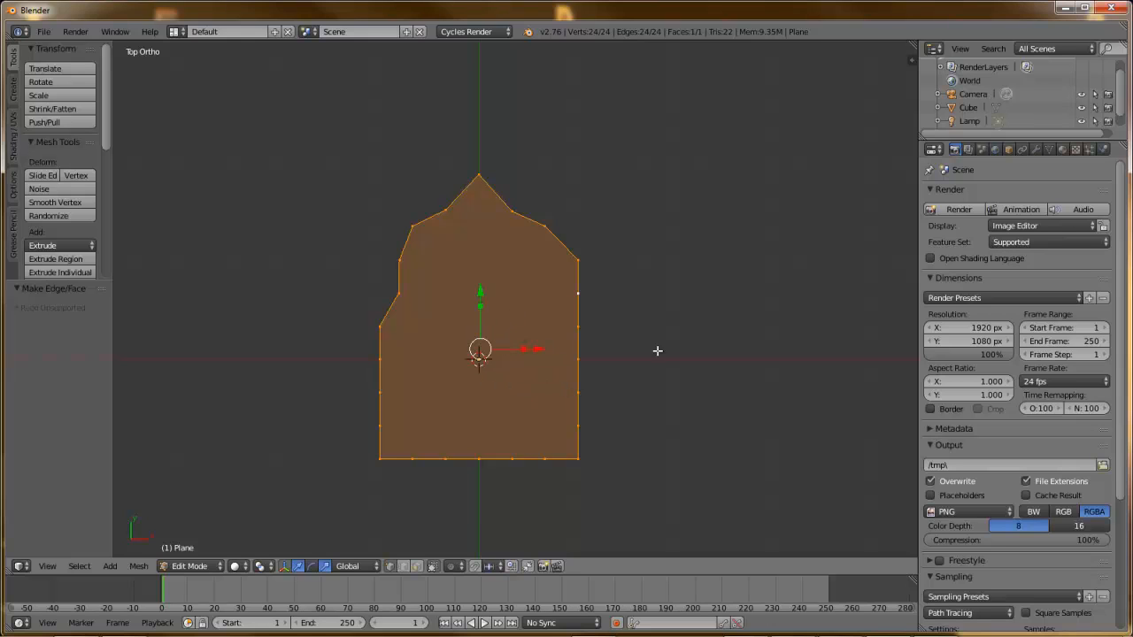
- Inset the filled outline face by about 0.197 and undo the inset
{"action": "key", "text": "i"}
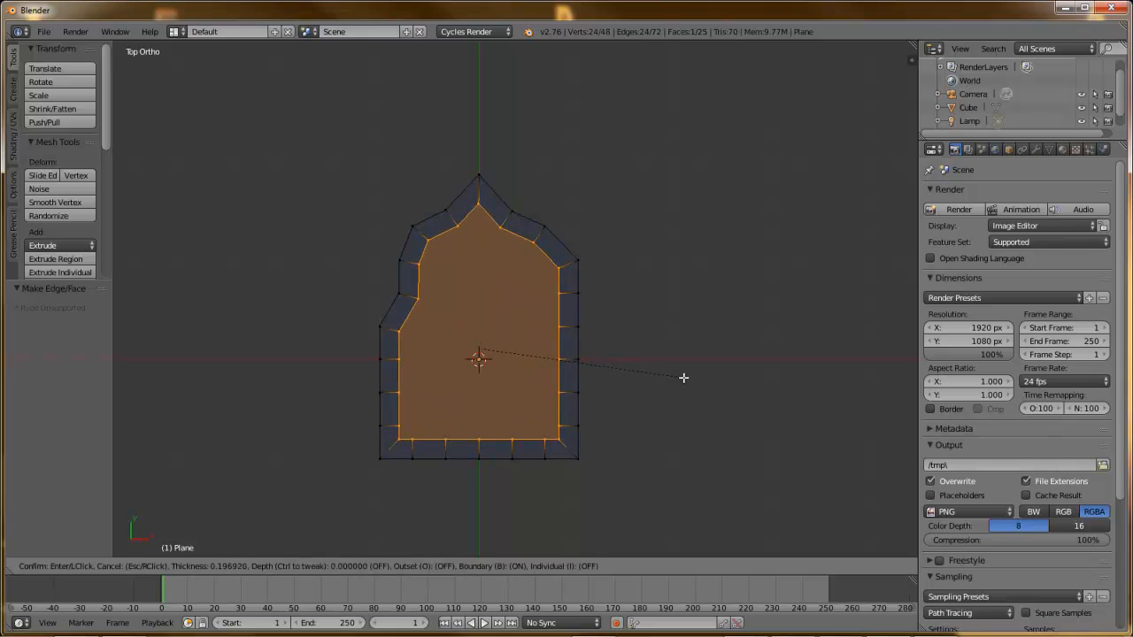
{"action": "left_click", "coordinate": [683, 378]}
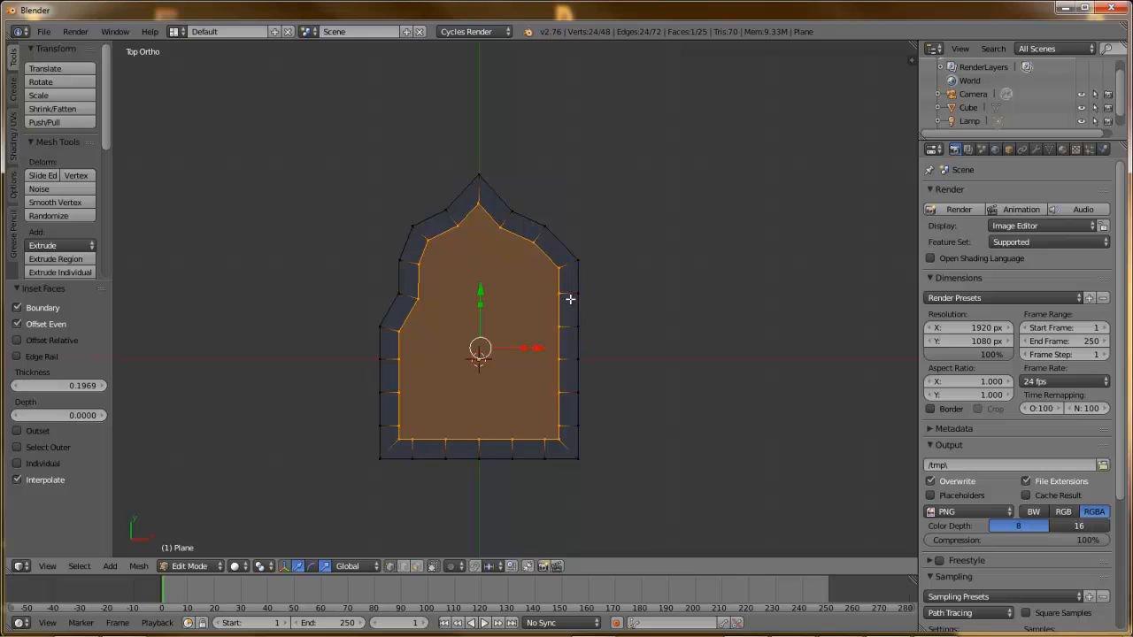
{"action": "key", "text": "ctrl+z"}
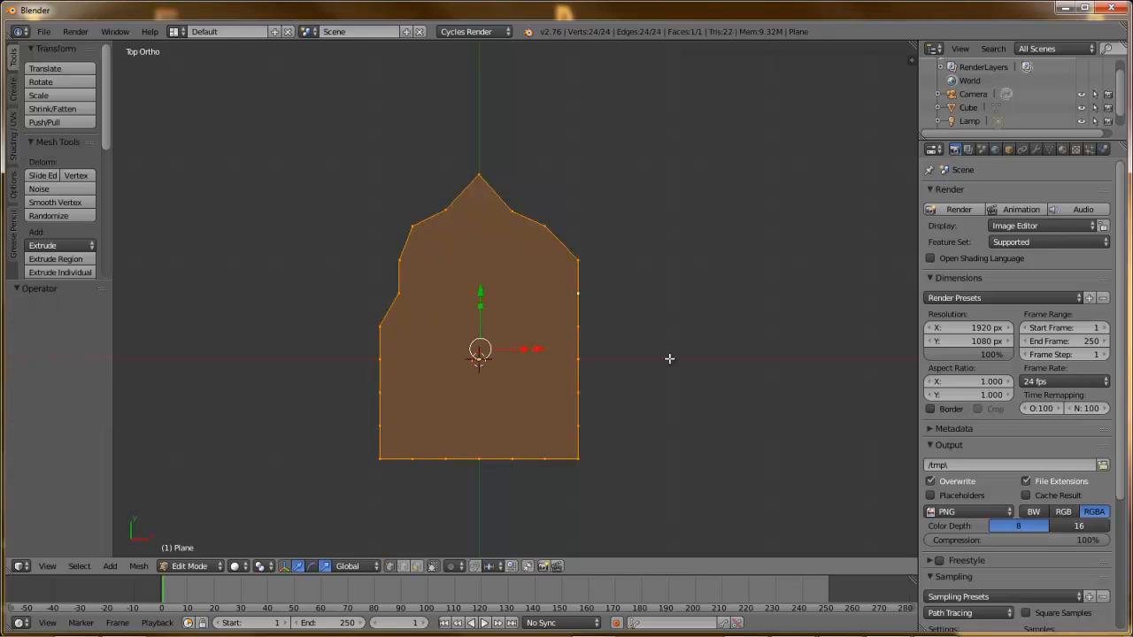
- Extrude the filled outline face in place and scale the new face uniformly to about 0.775
{"action": "key", "text": "e"}
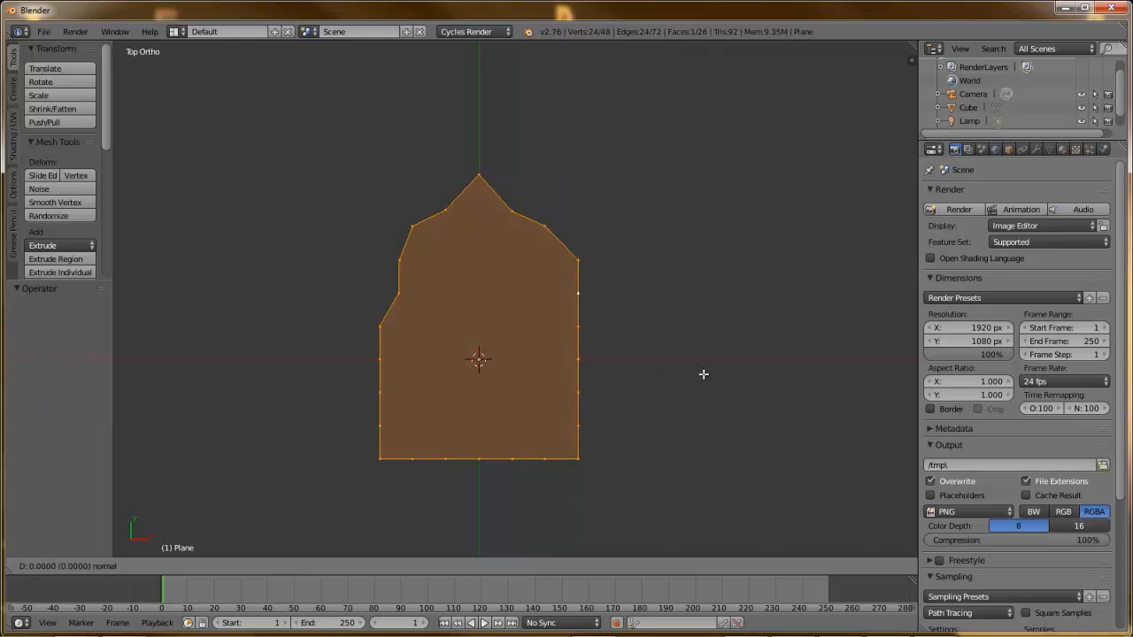
{"action": "right_click", "coordinate": [704, 375]}
{"action": "key", "text": "s"}
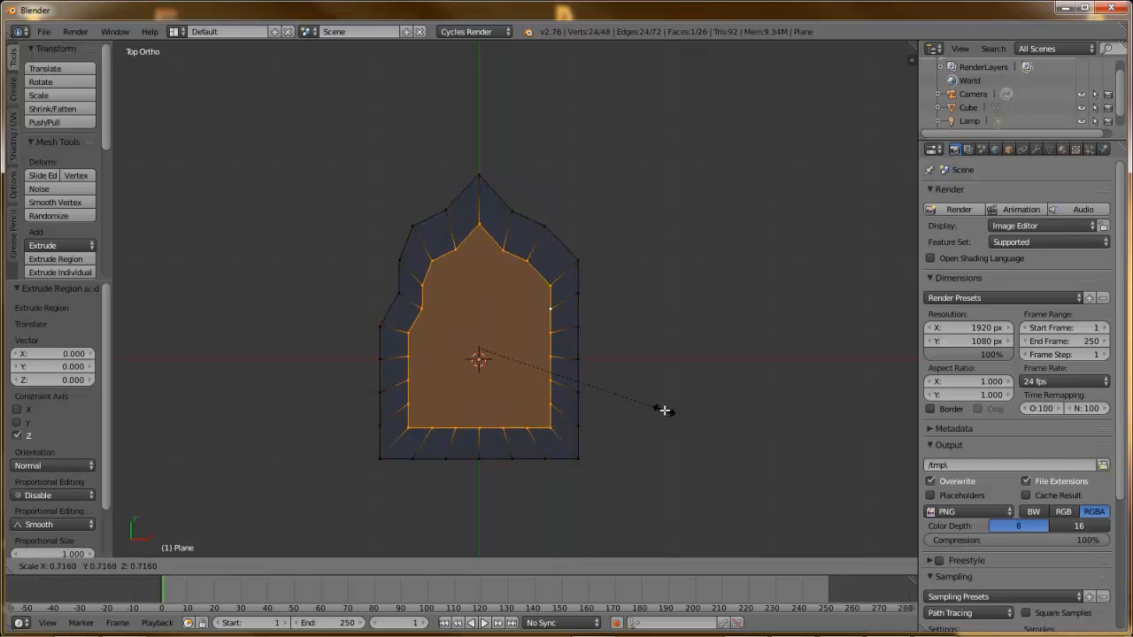
{"action": "left_click", "coordinate": [678, 414]}
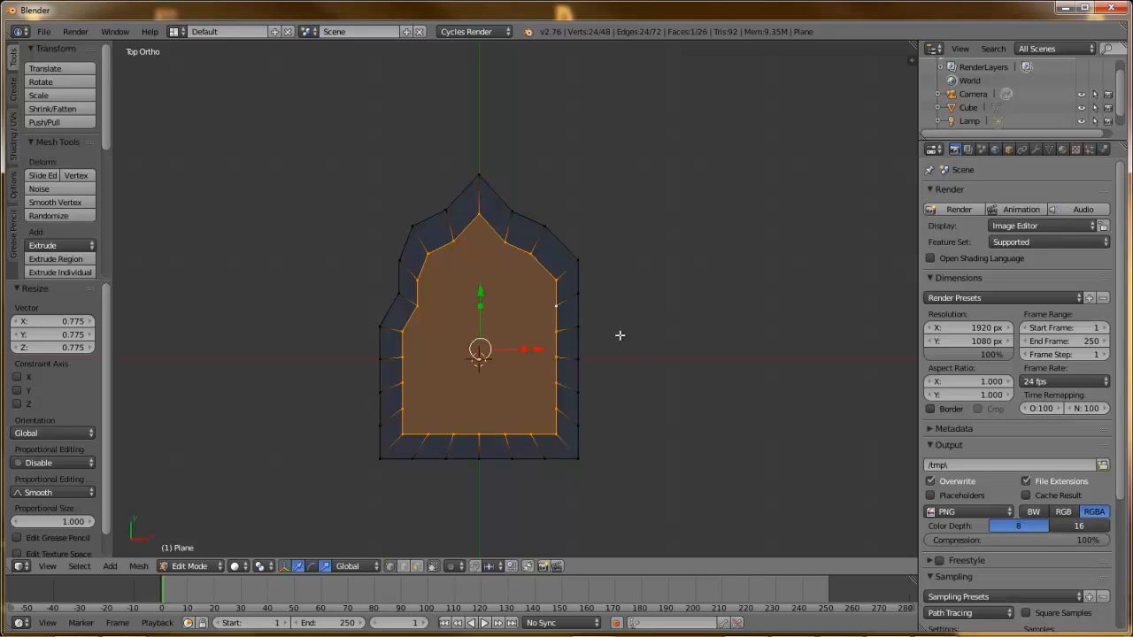
- Extrude the inner face in place again and scale it uniformly to about 0.688
{"action": "key", "text": "e"}
{"action": "right_click", "coordinate": [775, 362]}
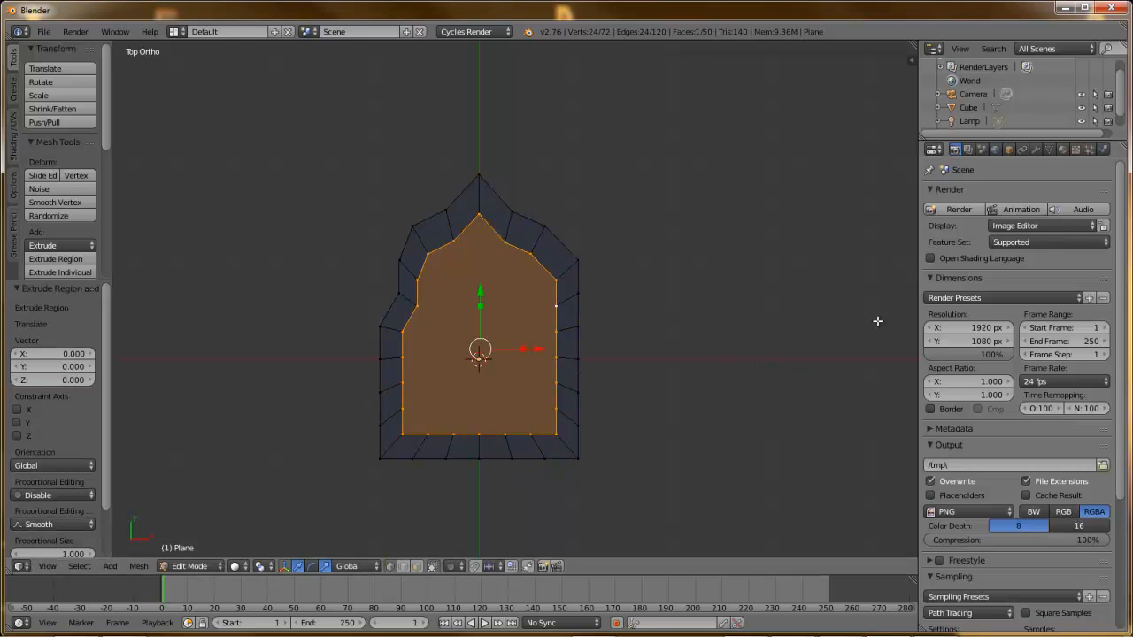
{"action": "key", "text": "s"}
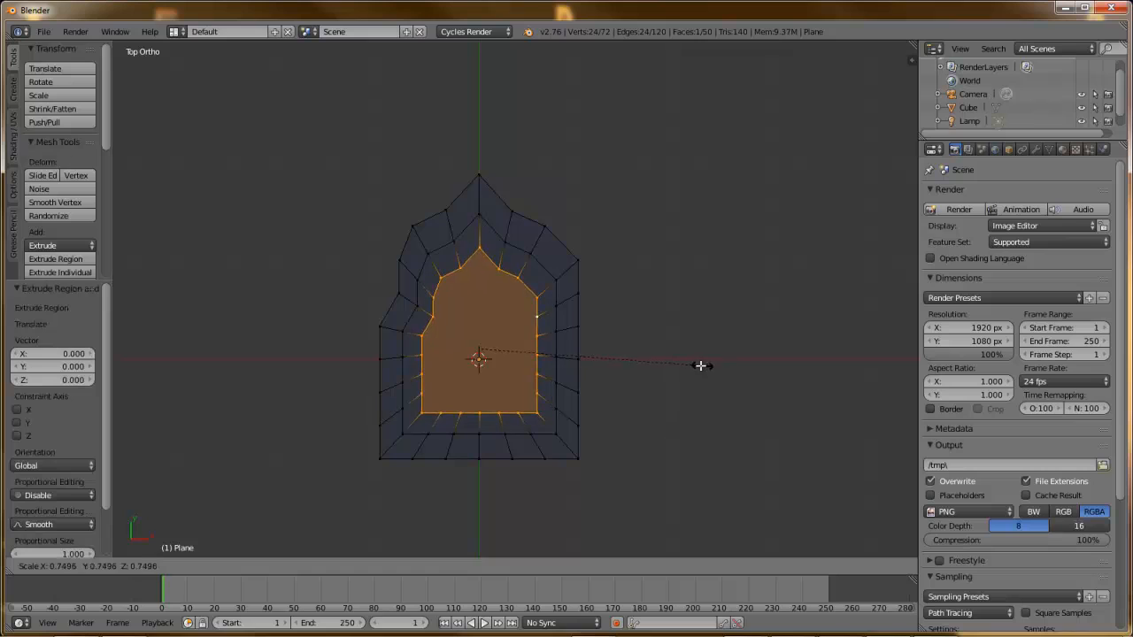
{"action": "left_click", "coordinate": [686, 355]}
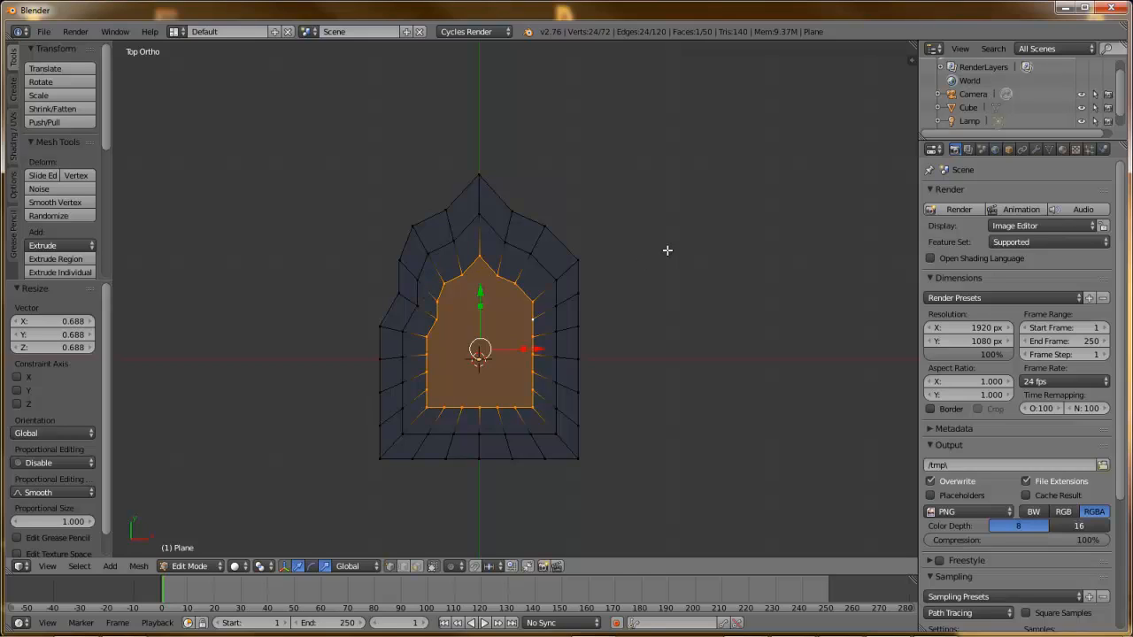
- Delete the plane object, and open the cube on the first layer in Edit Mode
{"action": "key", "text": "Tab"}
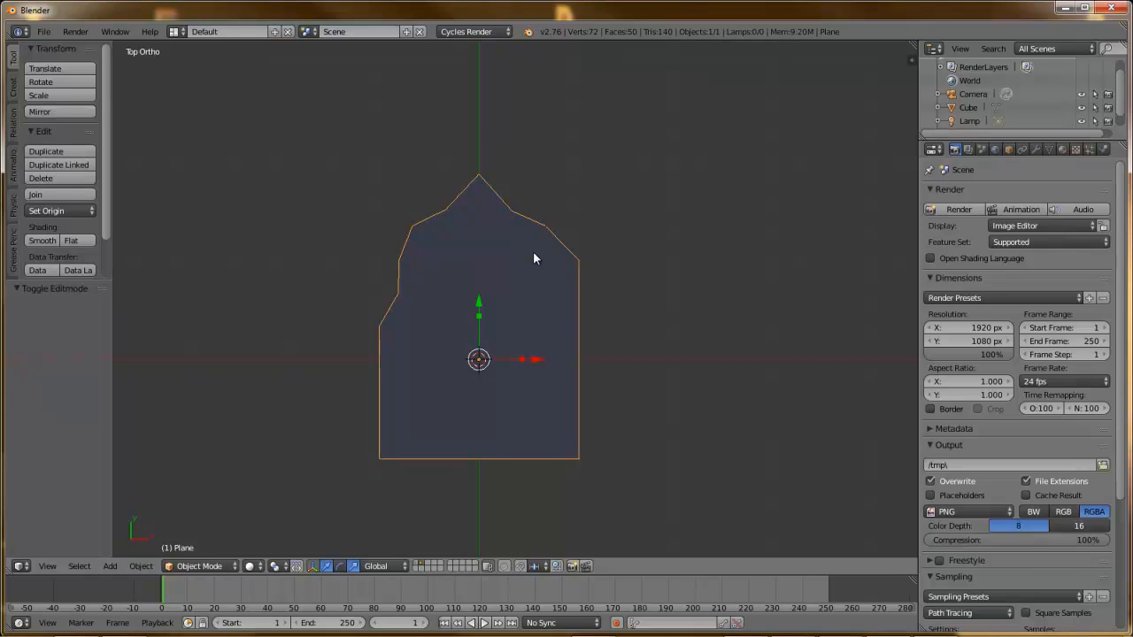
{"action": "key", "text": "Delete"}
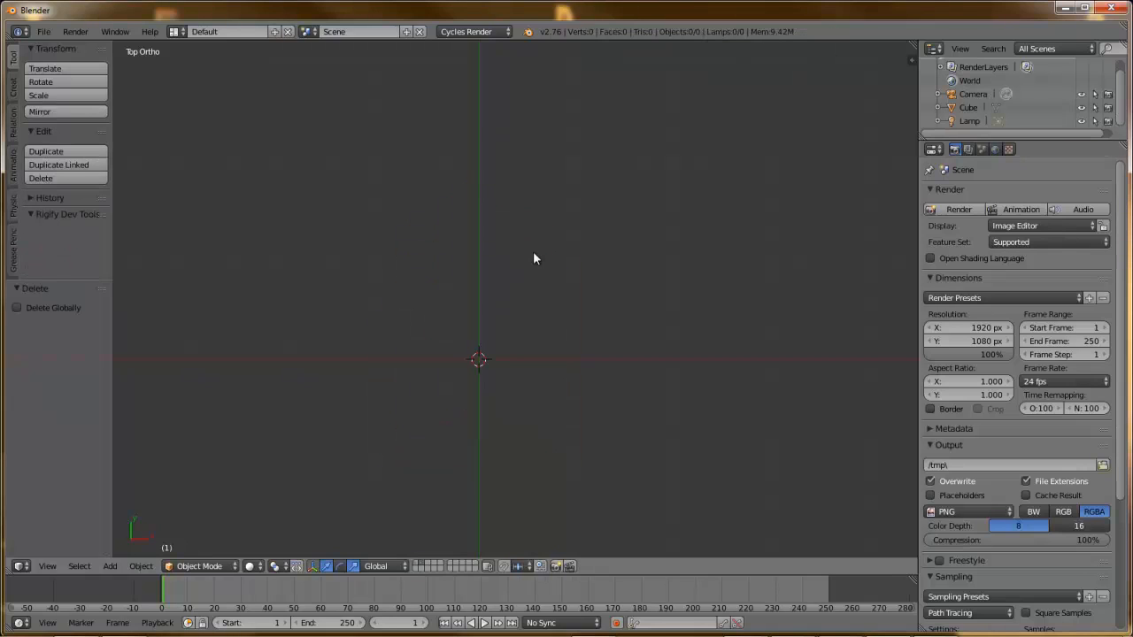
{"action": "left_click", "coordinate": [419, 563]}
{"action": "right_click", "coordinate": [505, 381]}
{"action": "key", "text": "Tab"}
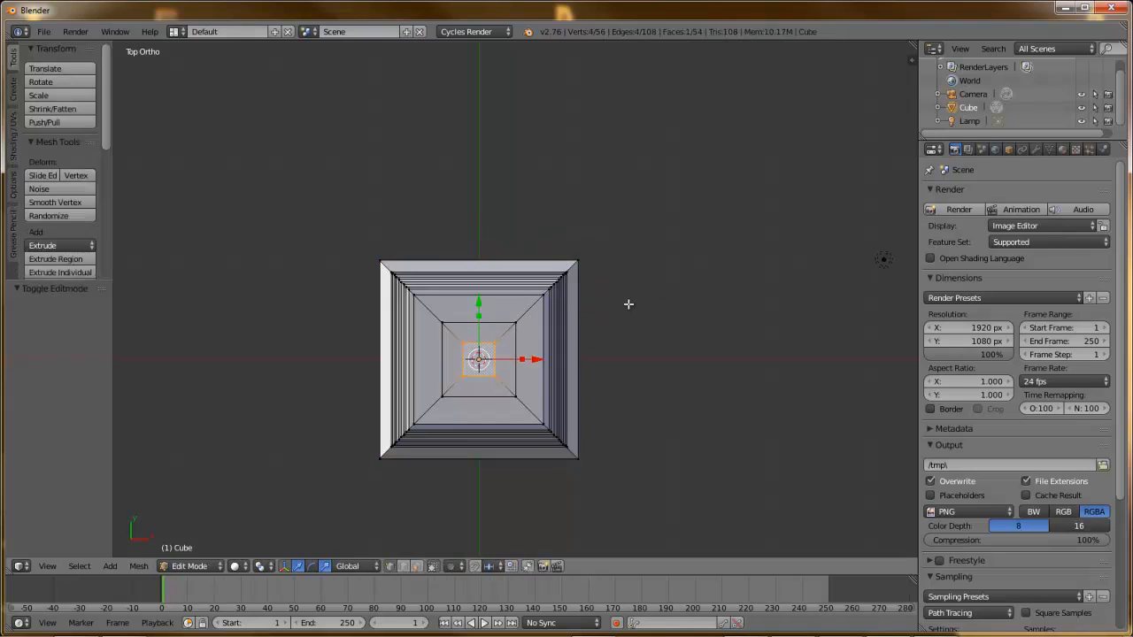
- Delete only the small central face on top of the cube, leaving a square hole
{"action": "middle_click_drag", "start_coordinate": [628, 306], "coordinate": [581, 261]}
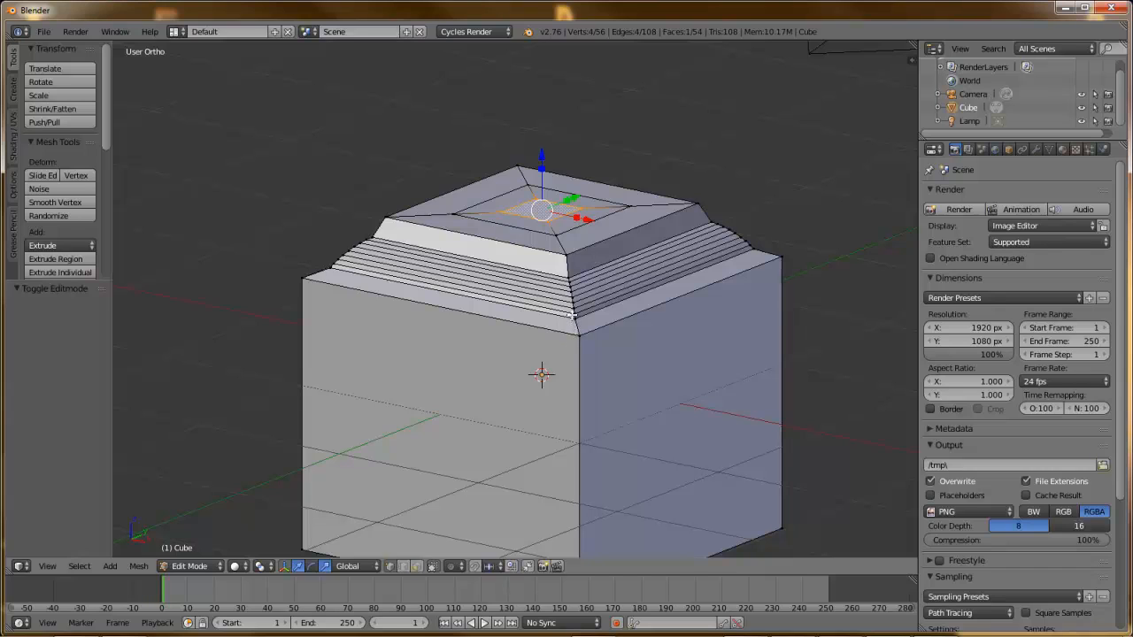
{"action": "middle_click_drag", "start_coordinate": [540, 186], "coordinate": [561, 222]}
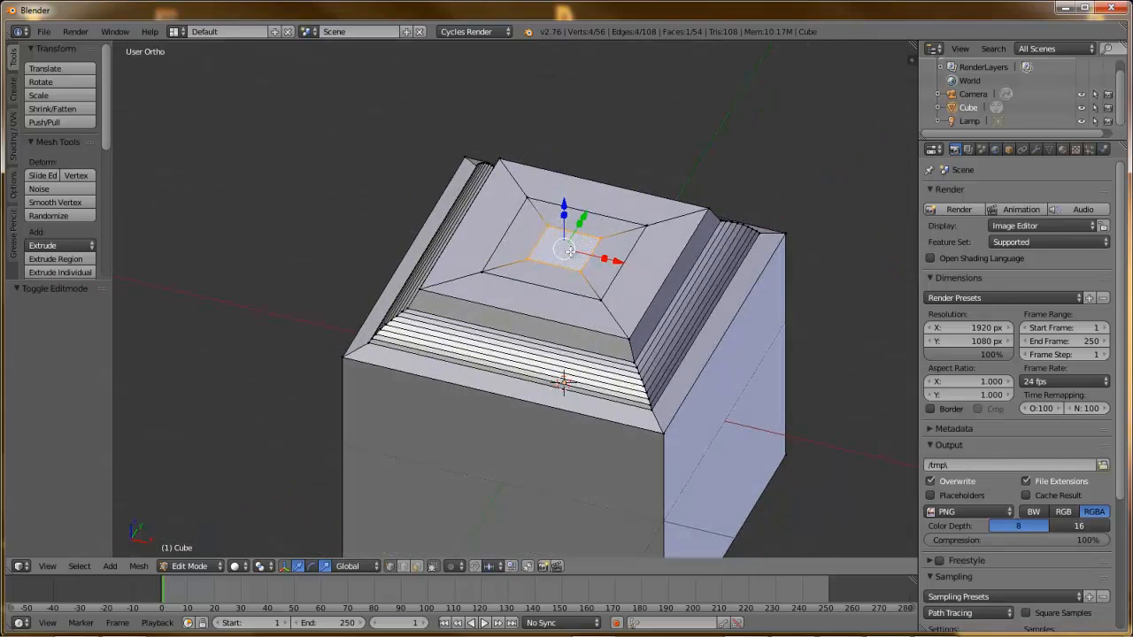
{"action": "key", "text": "x"}
{"action": "left_click", "coordinate": [557, 278]}
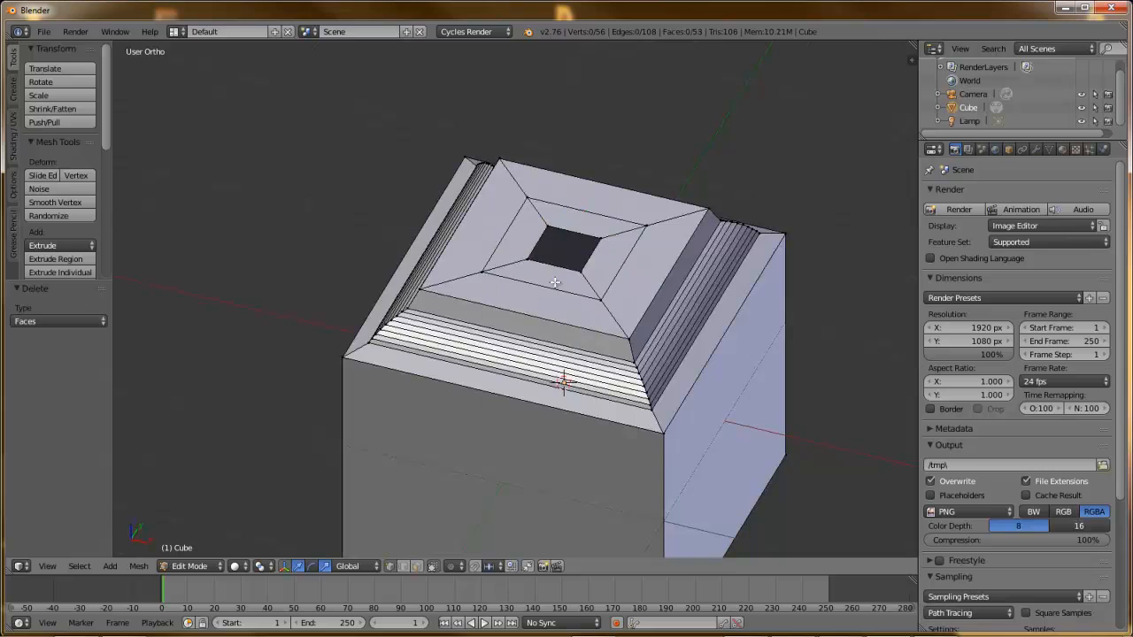
- Select two diagonally opposite corner vertices of the square hole and join them with a new edge
{"action": "scroll", "coordinate": [575, 252], "scroll_direction": "up", "scroll_amount": 4}
{"action": "right_click", "coordinate": [600, 216]}
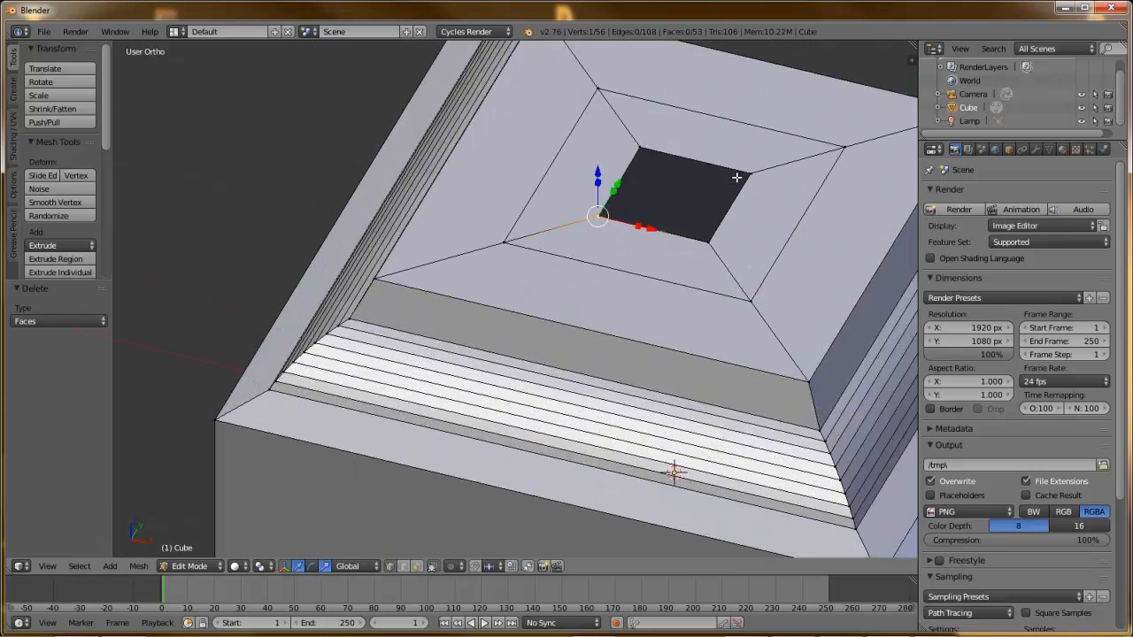
{"action": "right_click", "coordinate": [743, 177], "text": "shift"}
{"action": "key", "text": "f"}
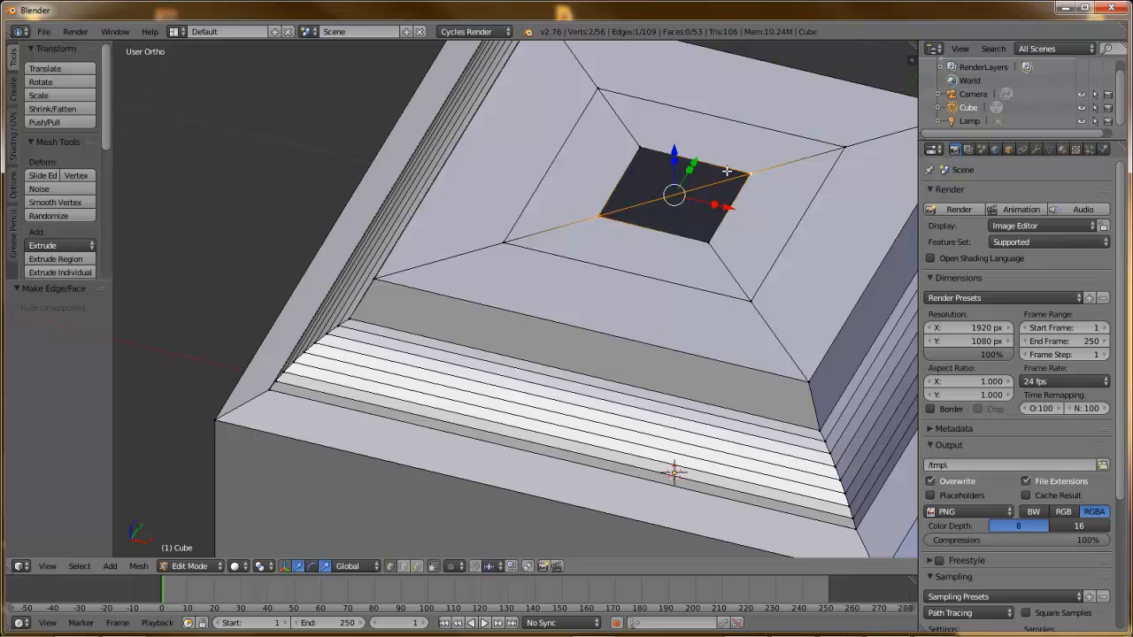
- Add an edge between opposite corners of an outer trapezoidal top face, and select that face to check whether it is split
{"action": "left_click", "coordinate": [501, 243]}
{"action": "middle_click_drag", "start_coordinate": [504, 212], "coordinate": [575, 265]}
{"action": "left_click", "coordinate": [411, 73], "text": "shift"}
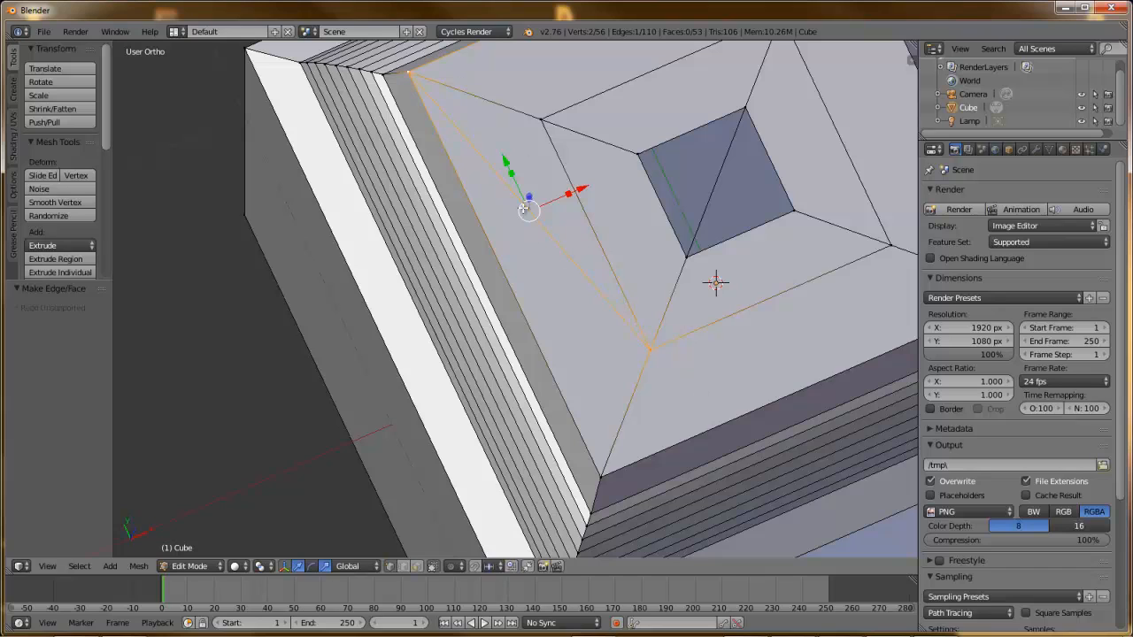
{"action": "left_click", "coordinate": [417, 566]}
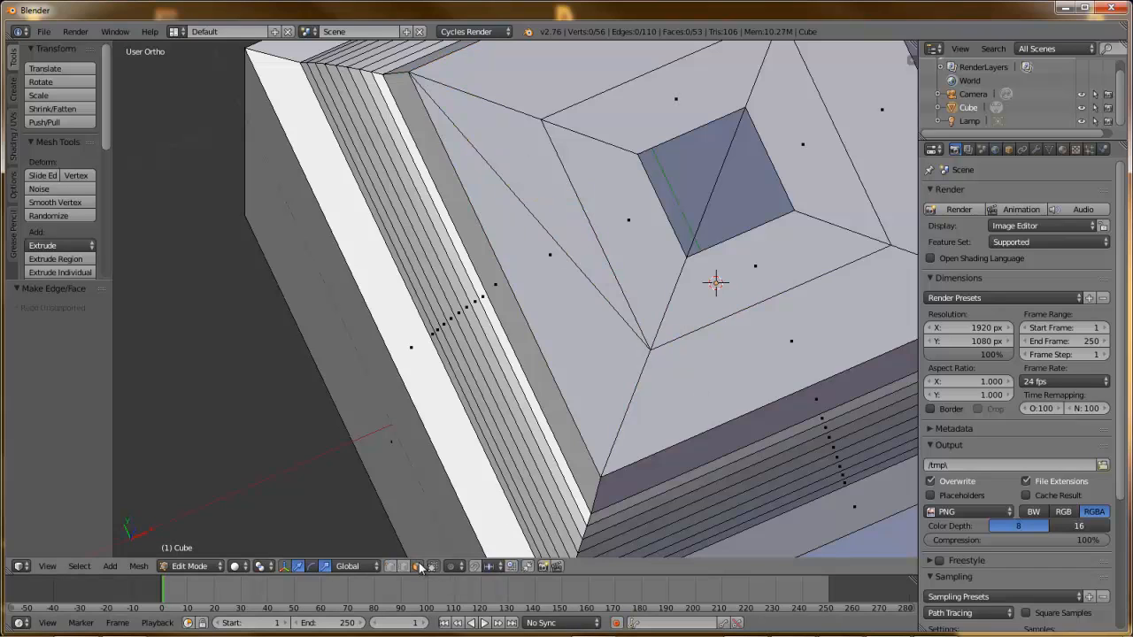
{"action": "right_click", "coordinate": [551, 257]}
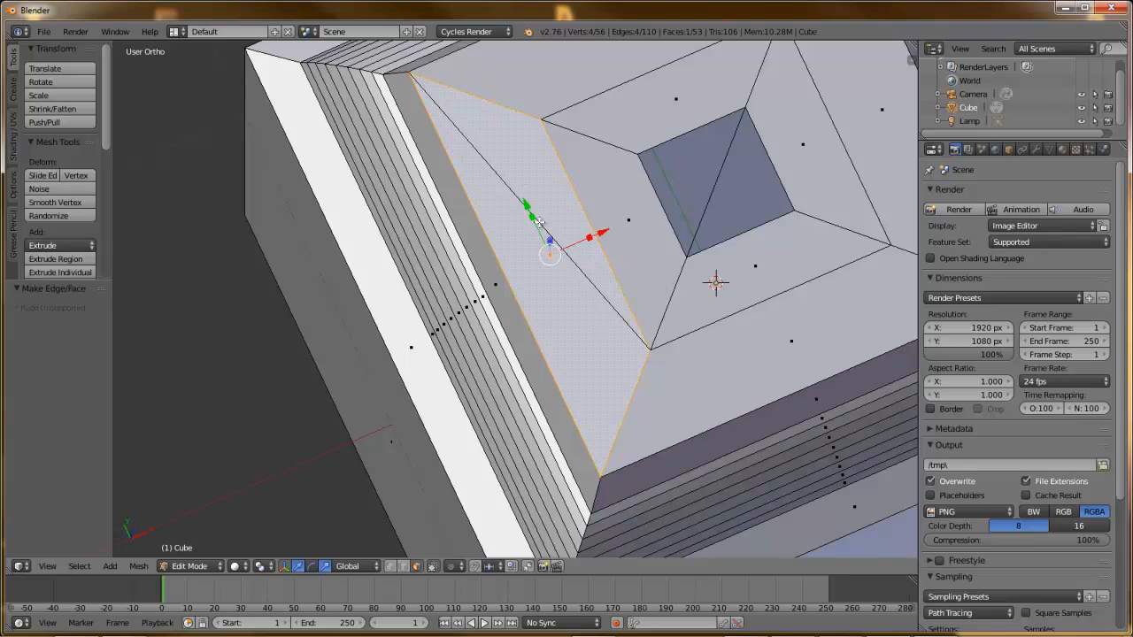
{"action": "middle_click_drag", "start_coordinate": [538, 222], "coordinate": [627, 213]}
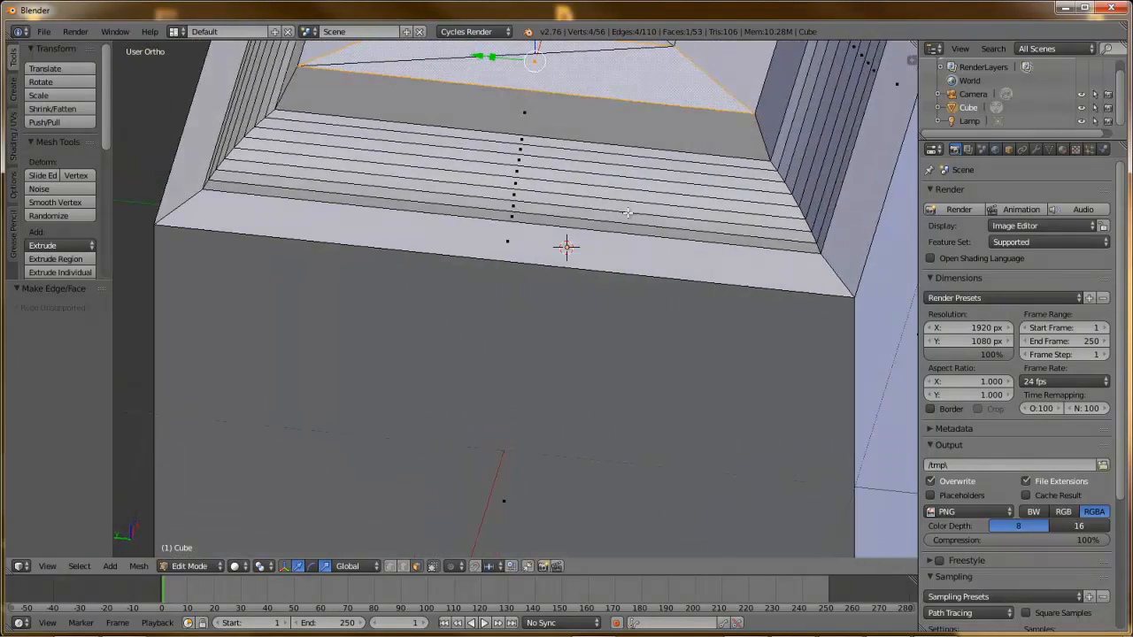
{"action": "scroll", "coordinate": [597, 215], "scroll_direction": "up", "scroll_amount": 5, "text": "shift"}
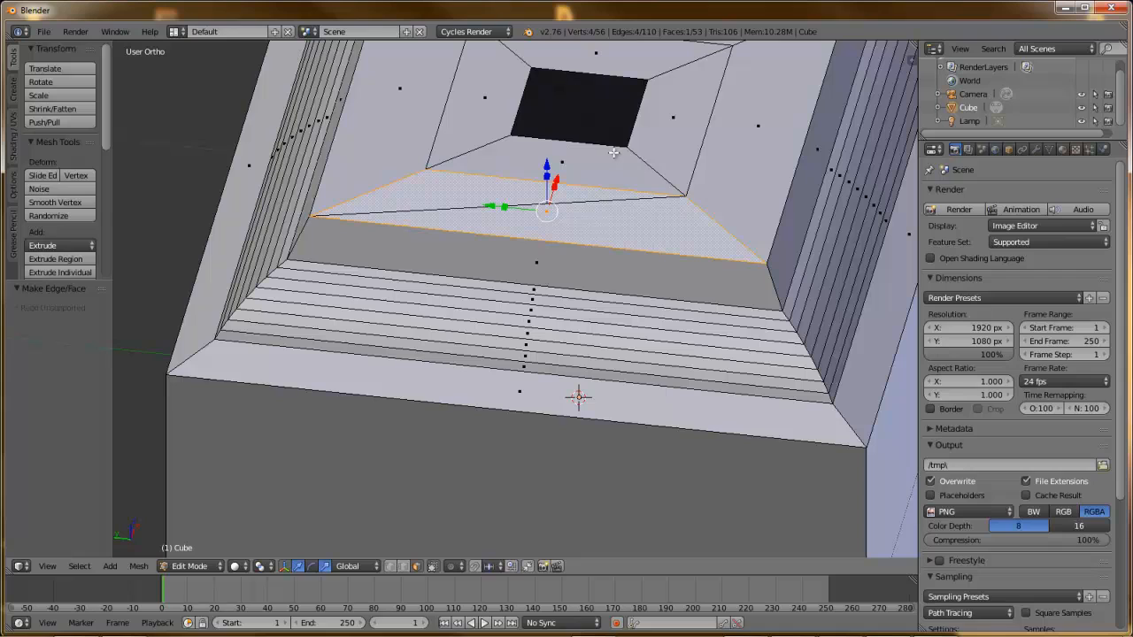
- Add an edge across the hole's other diagonal, and fill the triangle formed with the adjoining corner vertex
{"action": "left_click", "coordinate": [392, 565]}
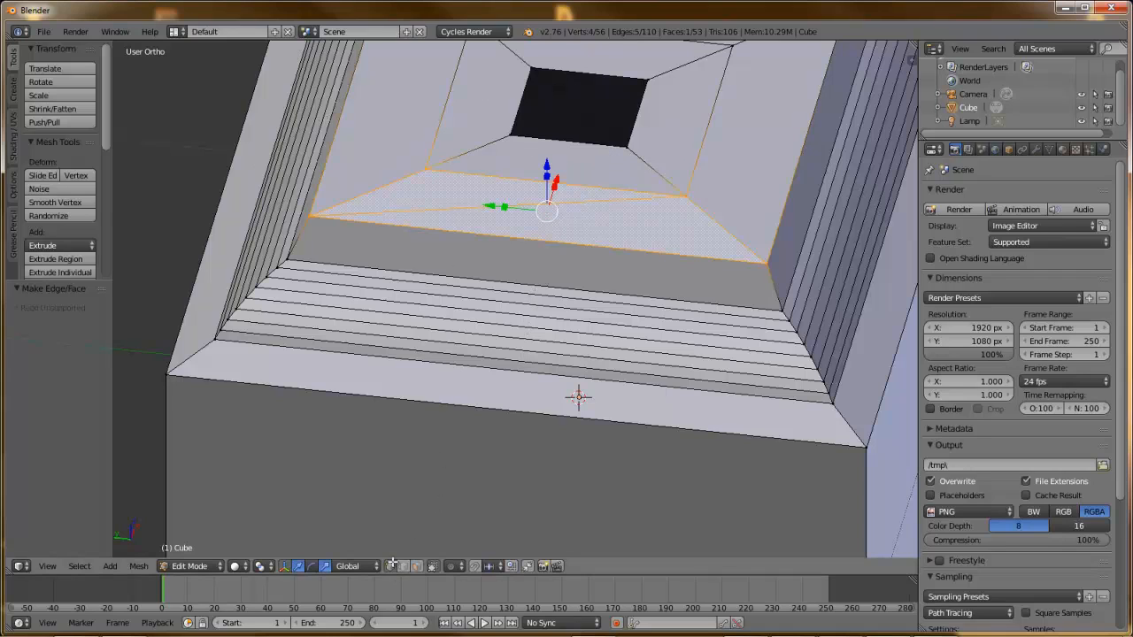
{"action": "right_click", "coordinate": [511, 136]}
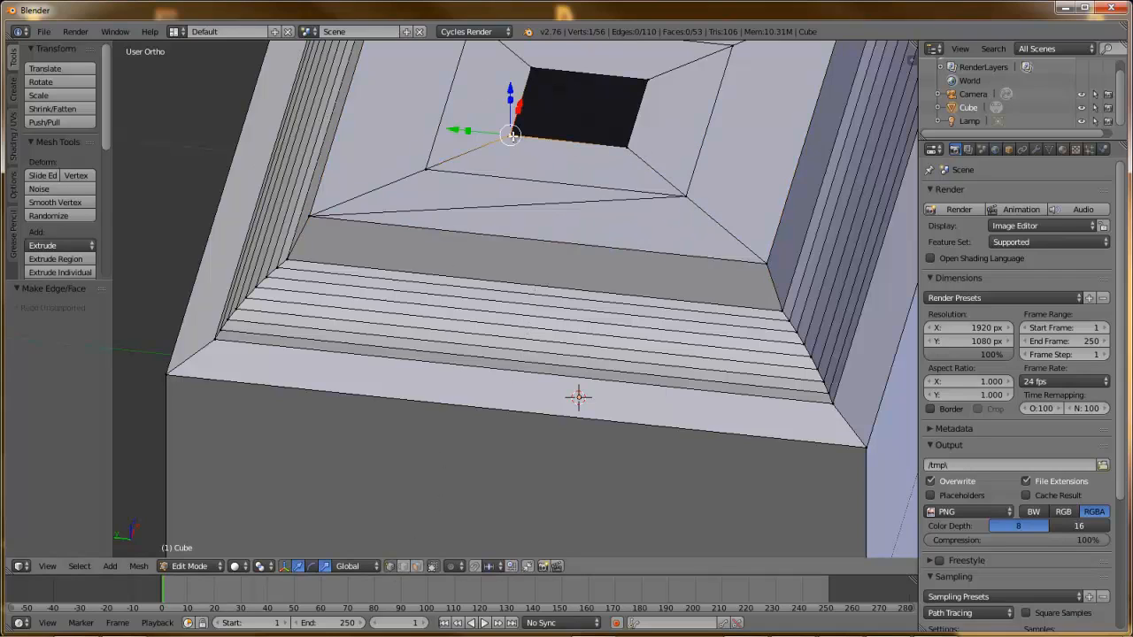
{"action": "right_click", "coordinate": [652, 78], "text": "shift"}
{"action": "key", "text": "f"}
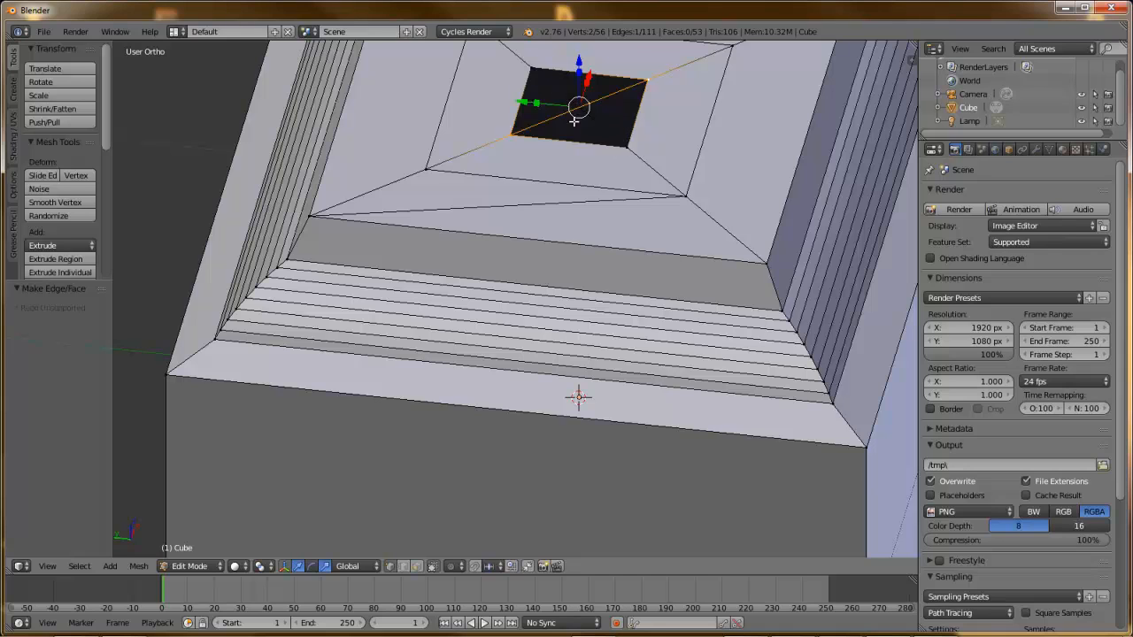
{"action": "middle_click_drag", "start_coordinate": [610, 116], "coordinate": [610, 139]}
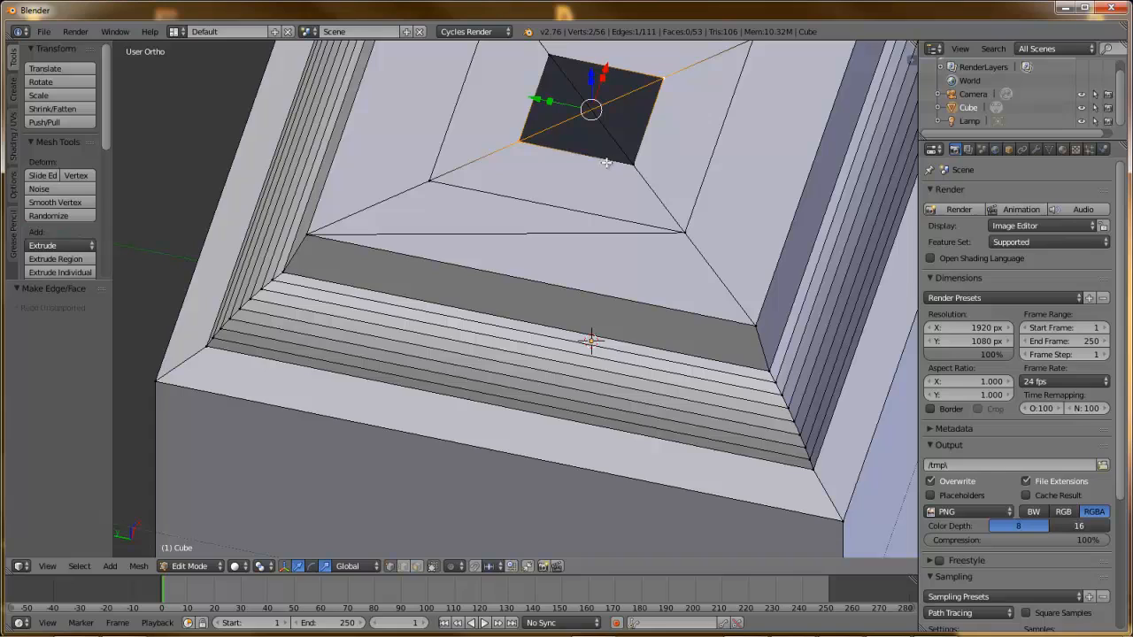
{"action": "right_click", "coordinate": [634, 165], "text": "shift"}
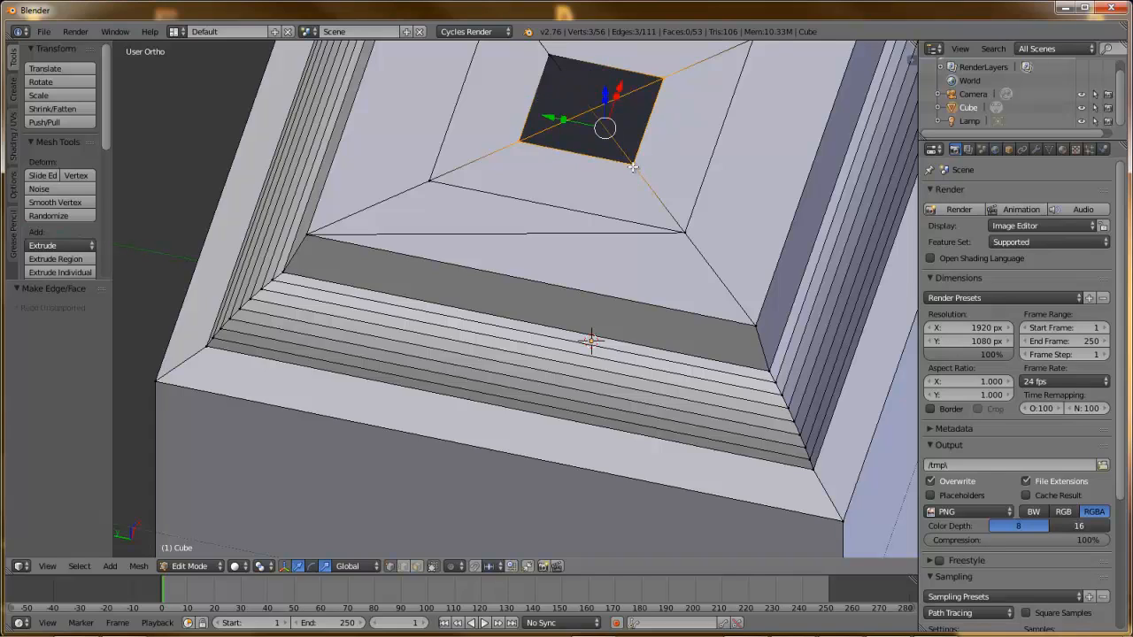
{"action": "key", "text": "f"}
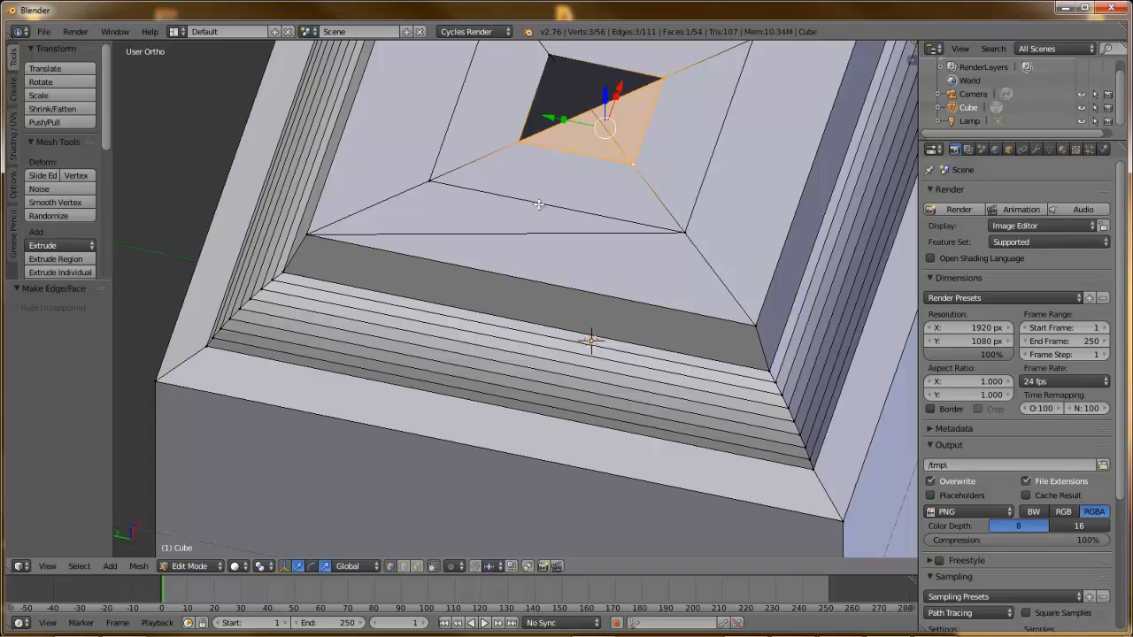
- Add the trapezoidal face with the diagonal edge to the face selection for comparison, and return to vertex selection
{"action": "left_click", "coordinate": [416, 566]}
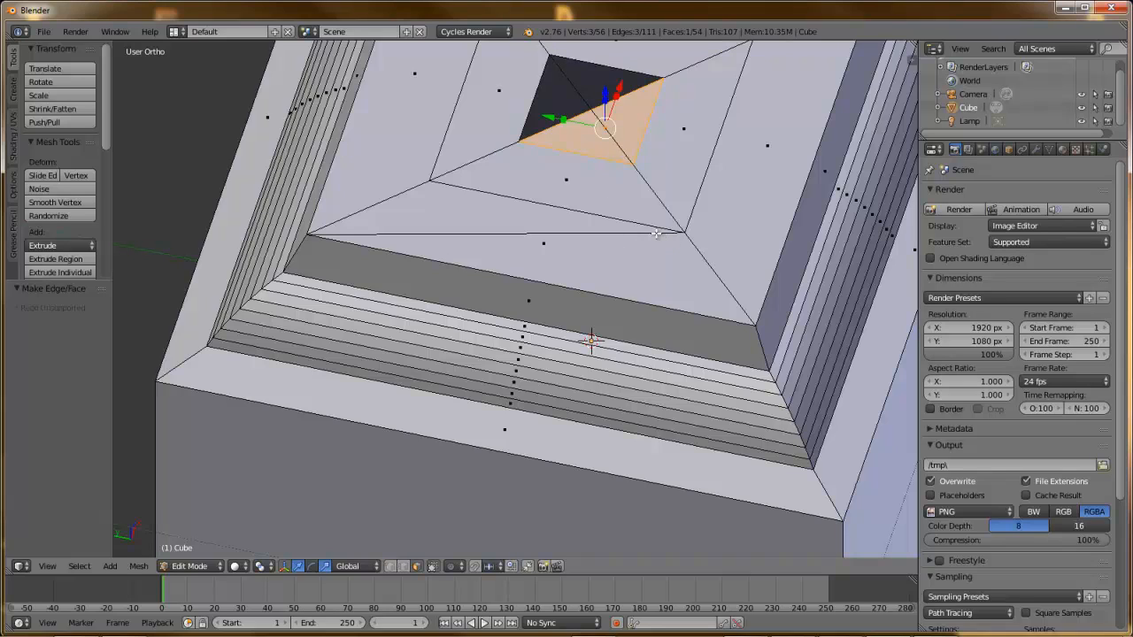
{"action": "right_click", "coordinate": [554, 250], "text": "shift"}
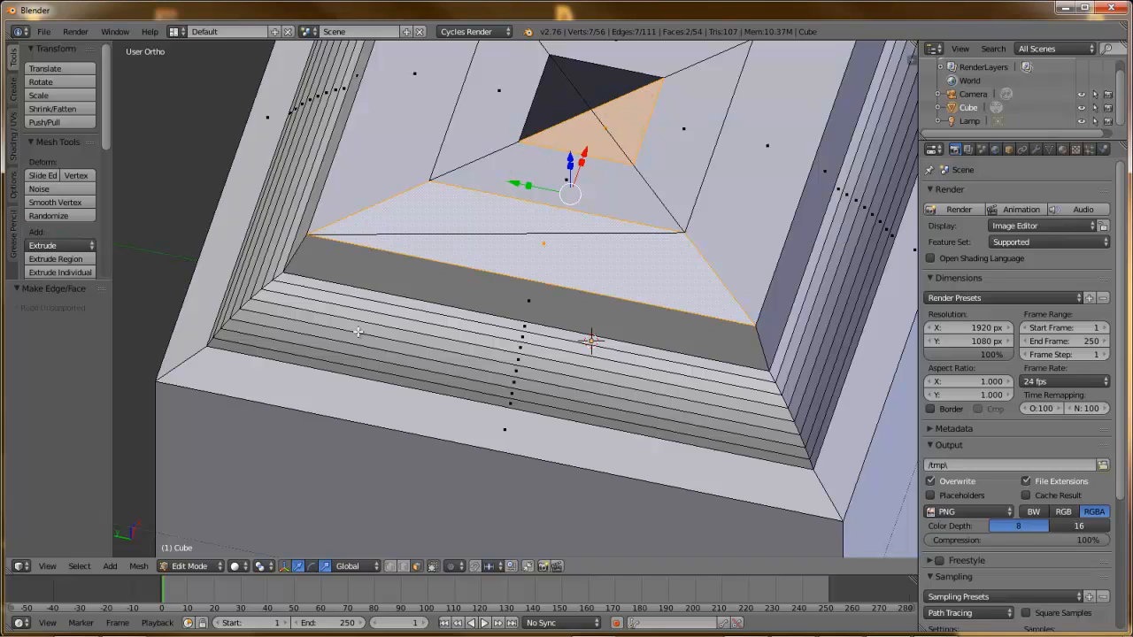
{"action": "left_click", "coordinate": [391, 567]}
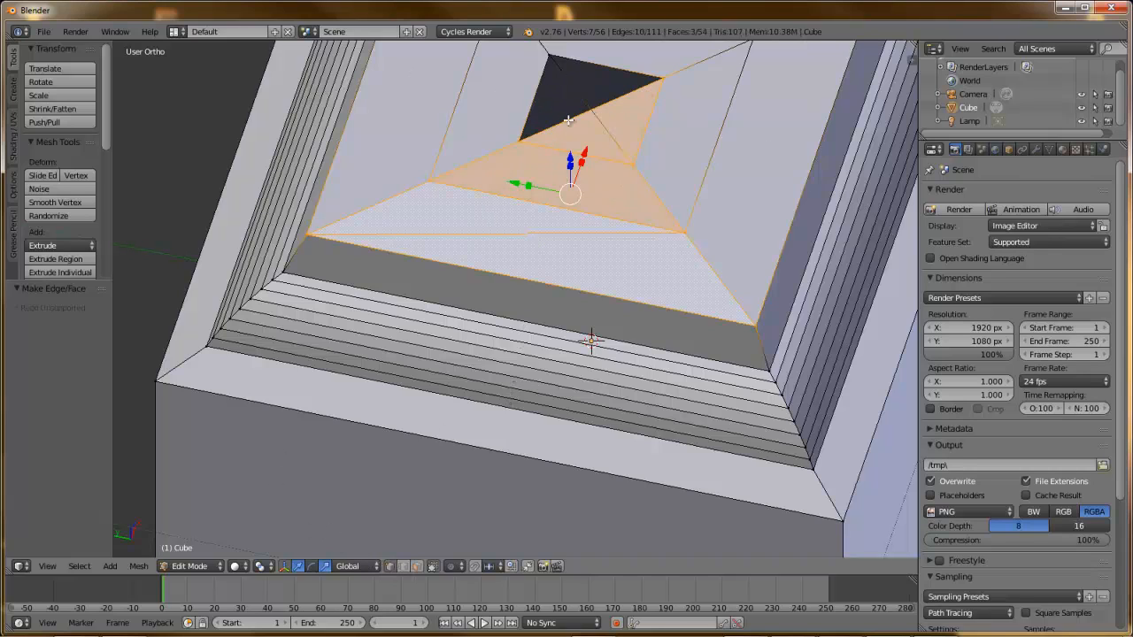
- Undo the triangle fill, the hole's second diagonal edge and the edge added across the trapezoidal face
{"action": "key", "text": "ctrl+z"}
{"action": "key", "text": "ctrl+z"}
{"action": "key", "text": "ctrl+z"}
{"action": "key", "text": "ctrl+z"}
{"action": "key", "text": "ctrl+z"}
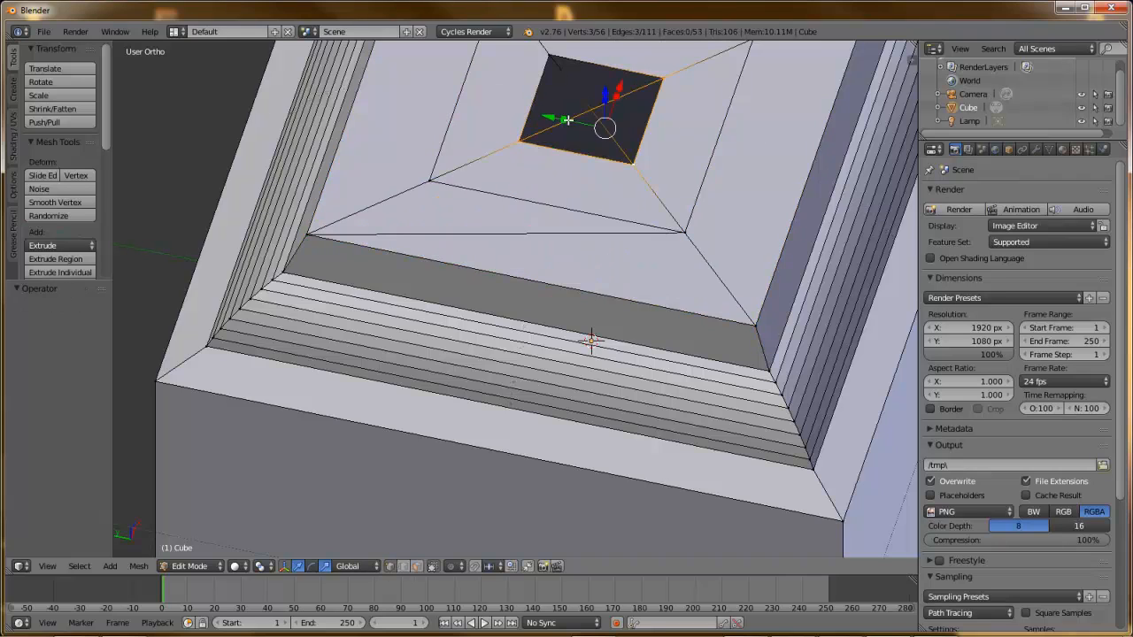
{"action": "key", "text": "ctrl+z"}
{"action": "key", "text": "ctrl+z"}
{"action": "key", "text": "ctrl+z"}
{"action": "key", "text": "ctrl+z"}
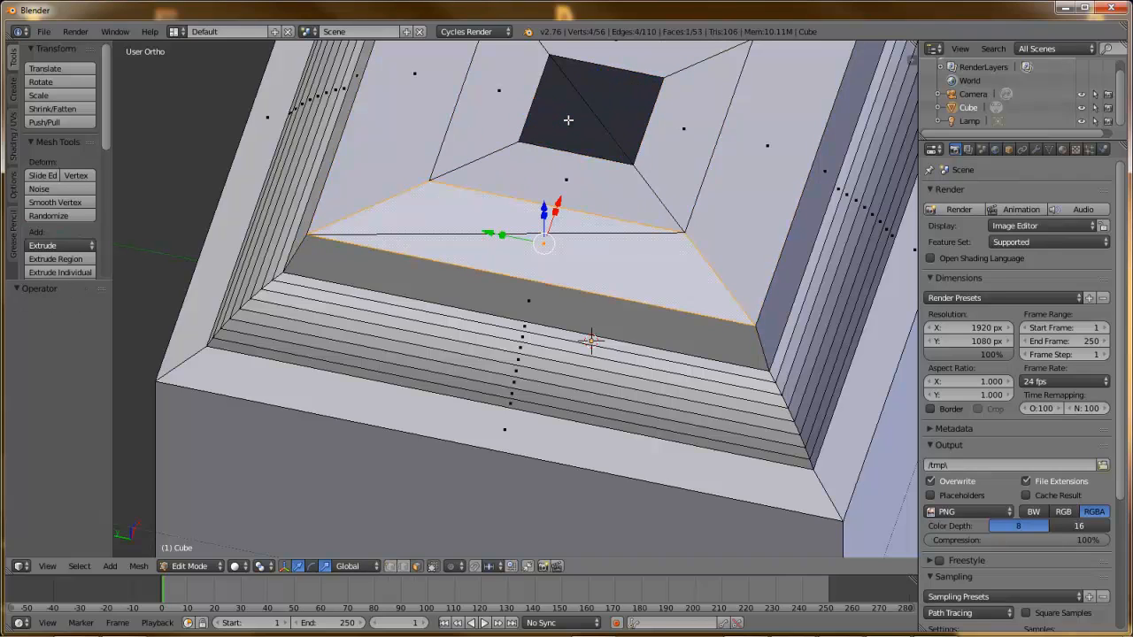
{"action": "key", "text": "ctrl+z"}
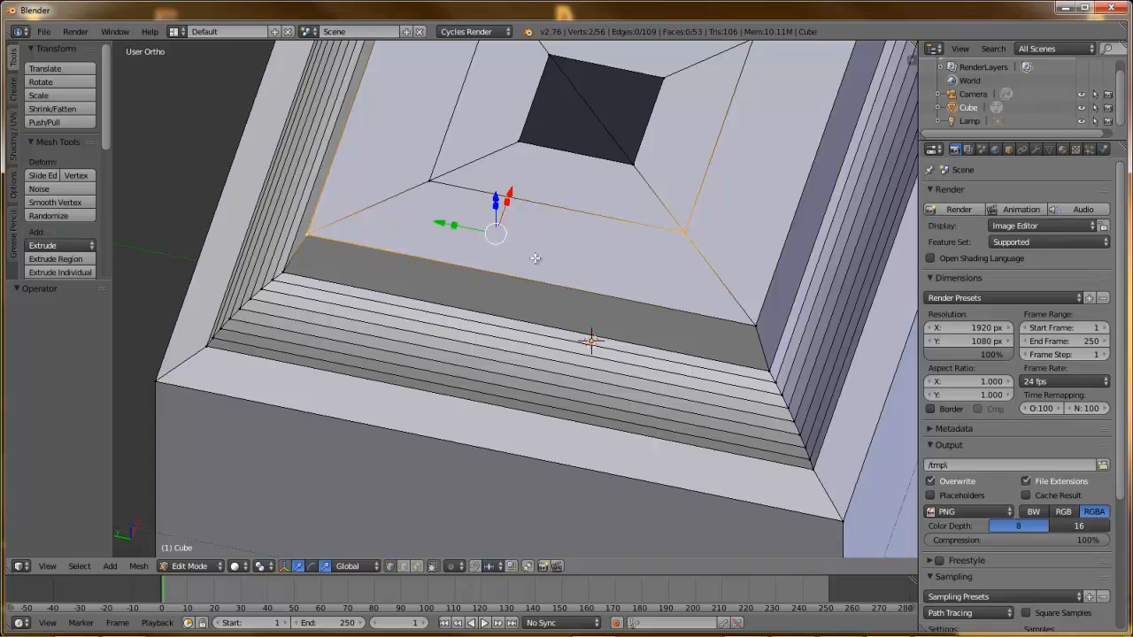
- Split the trapezoidal face between its two selected opposite corners with Vertex Connect Path, and select each half to check the split
{"action": "key", "text": "j"}
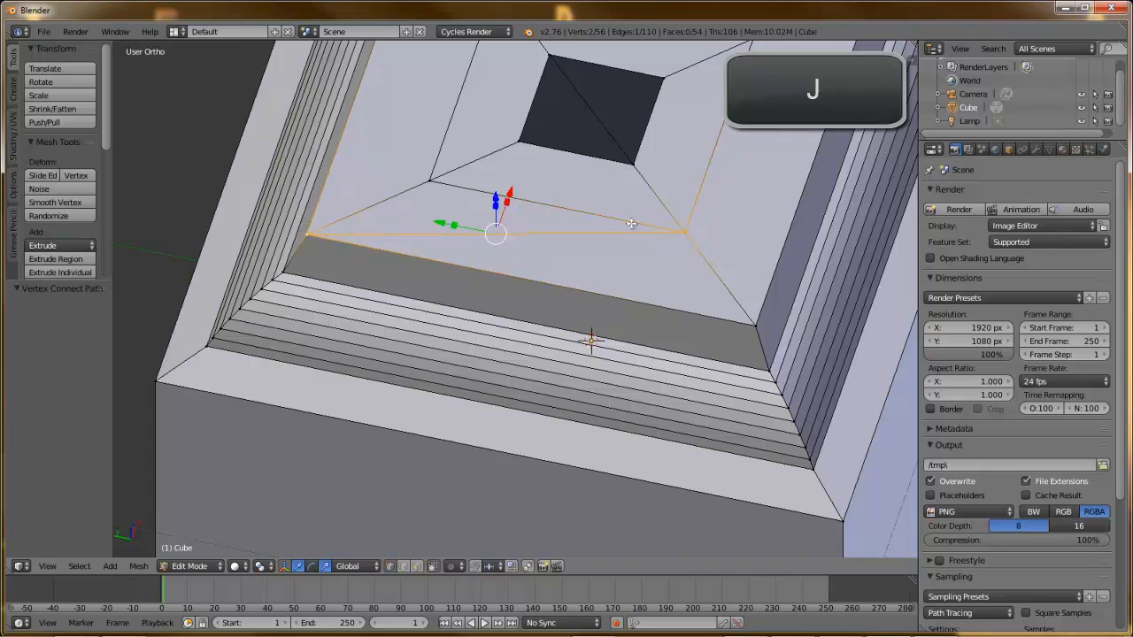
{"action": "left_click", "coordinate": [418, 568]}
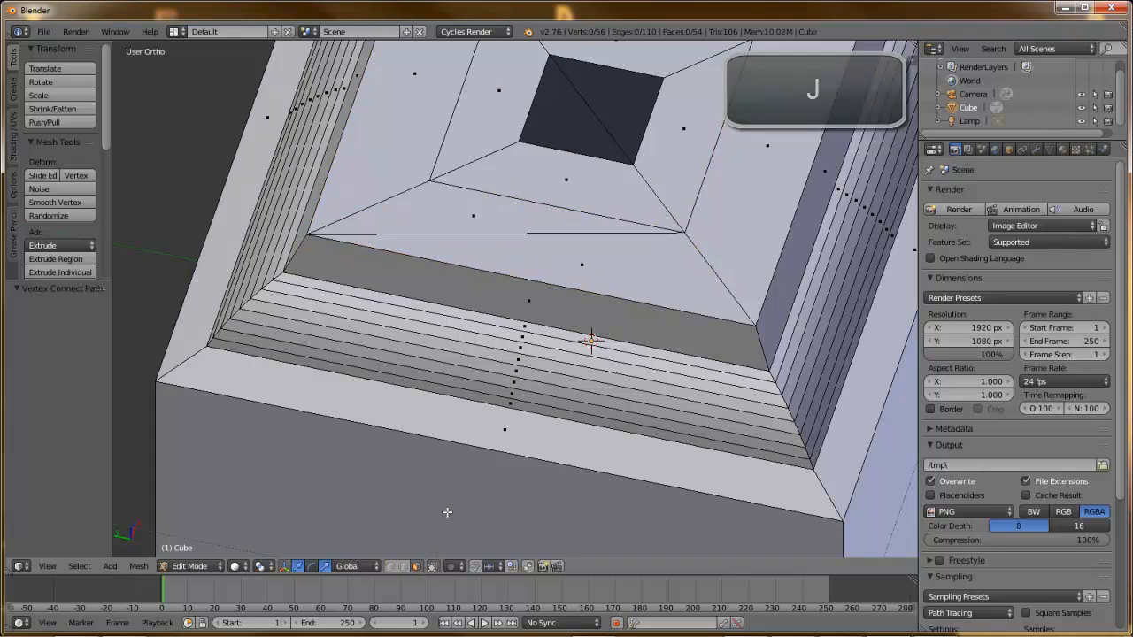
{"action": "right_click", "coordinate": [474, 223]}
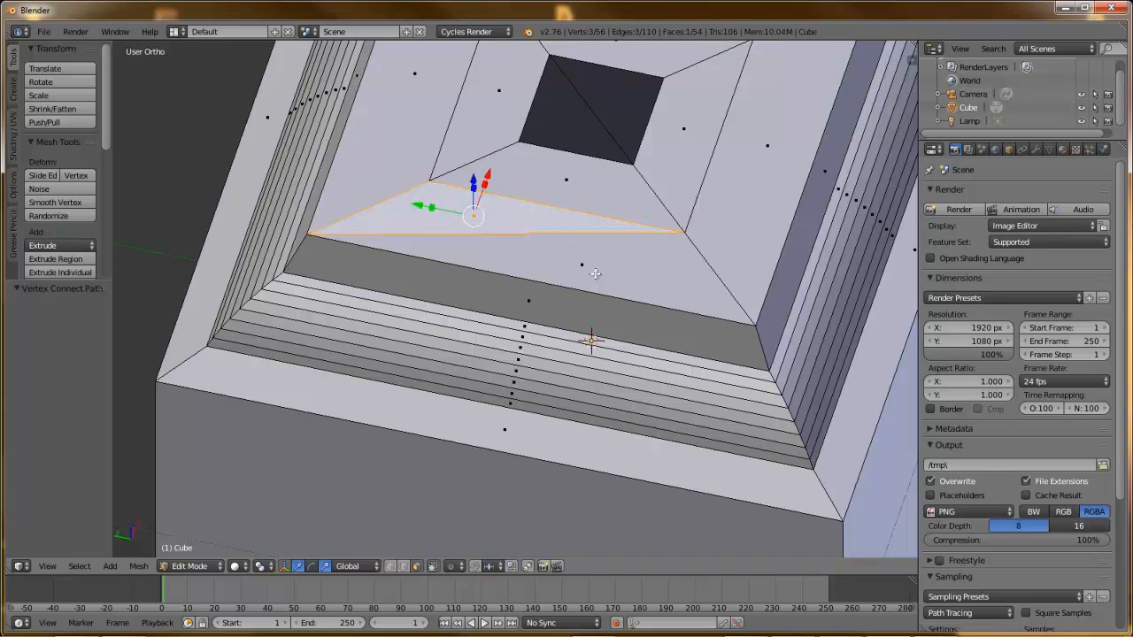
{"action": "right_click", "coordinate": [539, 247]}
{"action": "right_click", "coordinate": [462, 209]}
- Switch to vertex selection and select the two corner vertices at the ends of one side of the hole
{"action": "left_click", "coordinate": [391, 566]}
{"action": "right_click", "coordinate": [519, 143]}
{"action": "right_click", "coordinate": [550, 55], "text": "shift"}
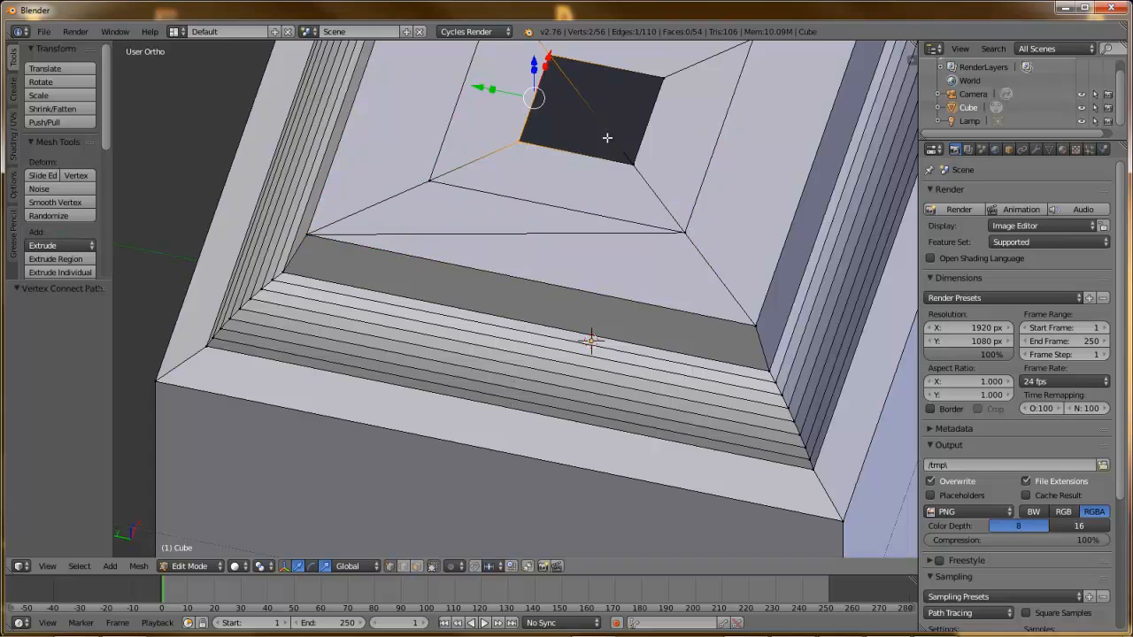
- Try Vertex Connect Path on three corners of the square hole, and on the two opposite corners not joined by the existing diagonal
{"action": "right_click", "coordinate": [635, 161], "text": "shift"}
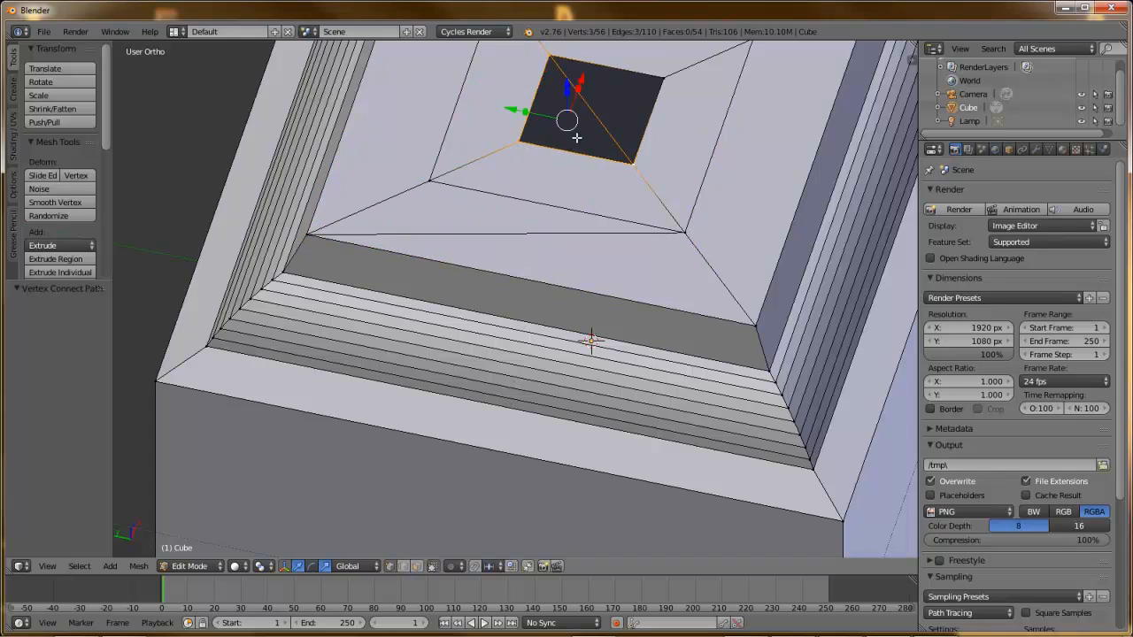
{"action": "key", "text": "j"}
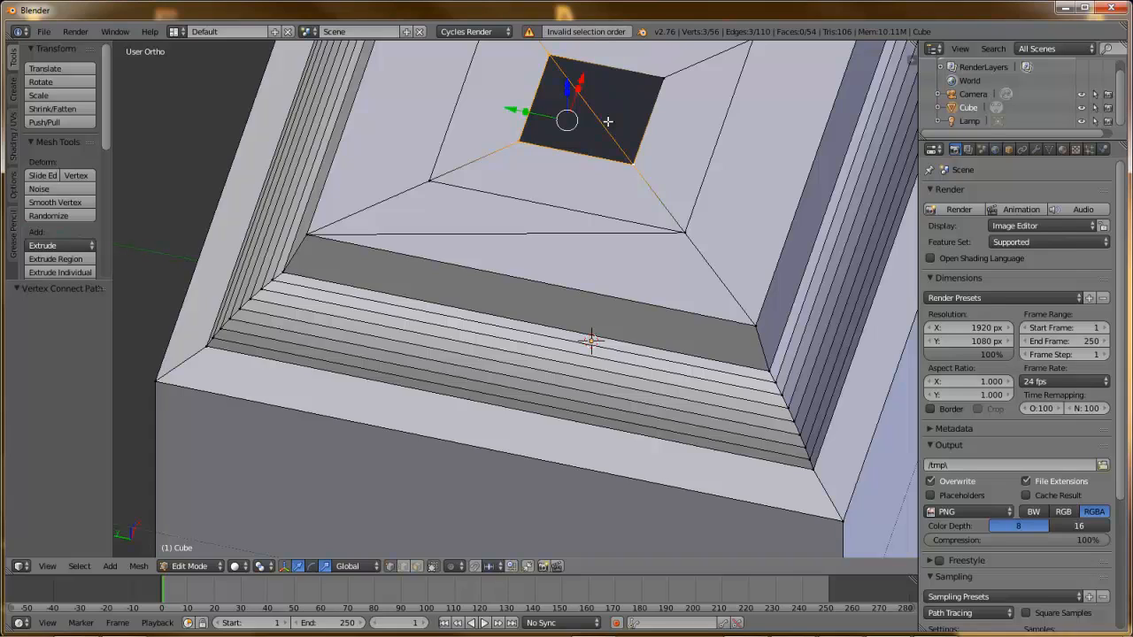
{"action": "right_click", "coordinate": [529, 138]}
{"action": "right_click", "coordinate": [664, 79], "text": "shift"}
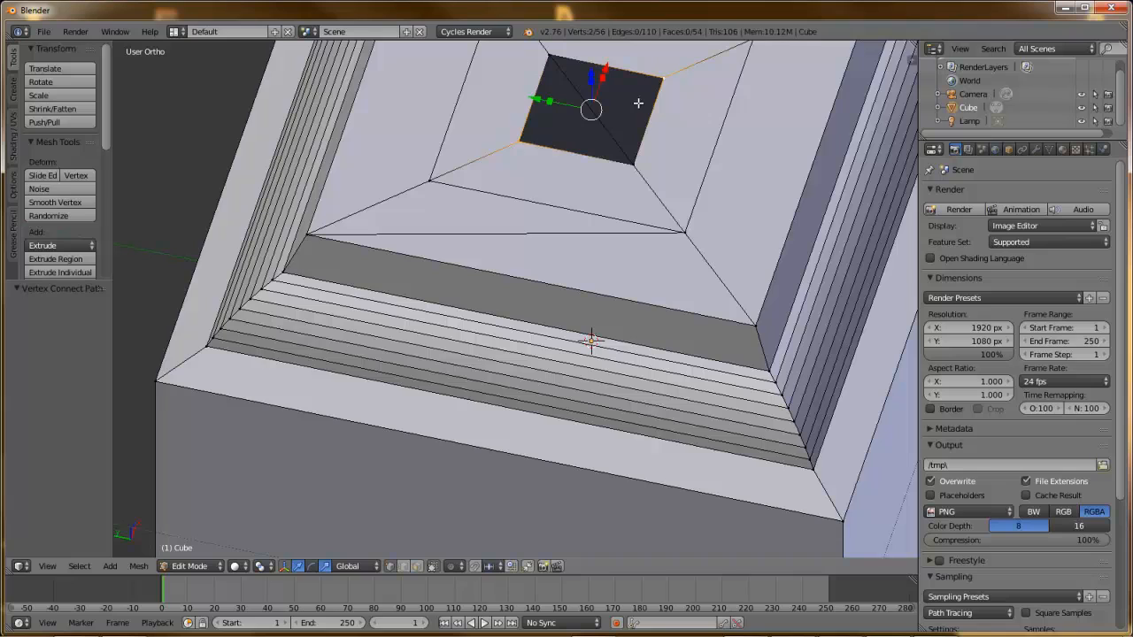
{"action": "right_click", "coordinate": [638, 102], "text": "ctrl"}
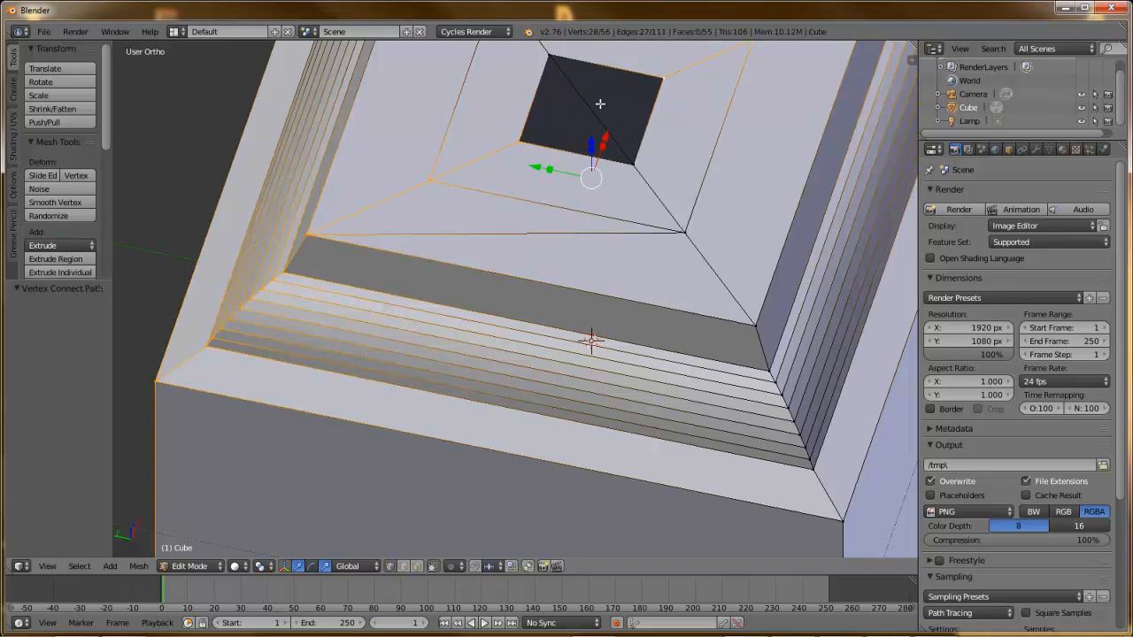
{"action": "key", "text": "ctrl+z"}
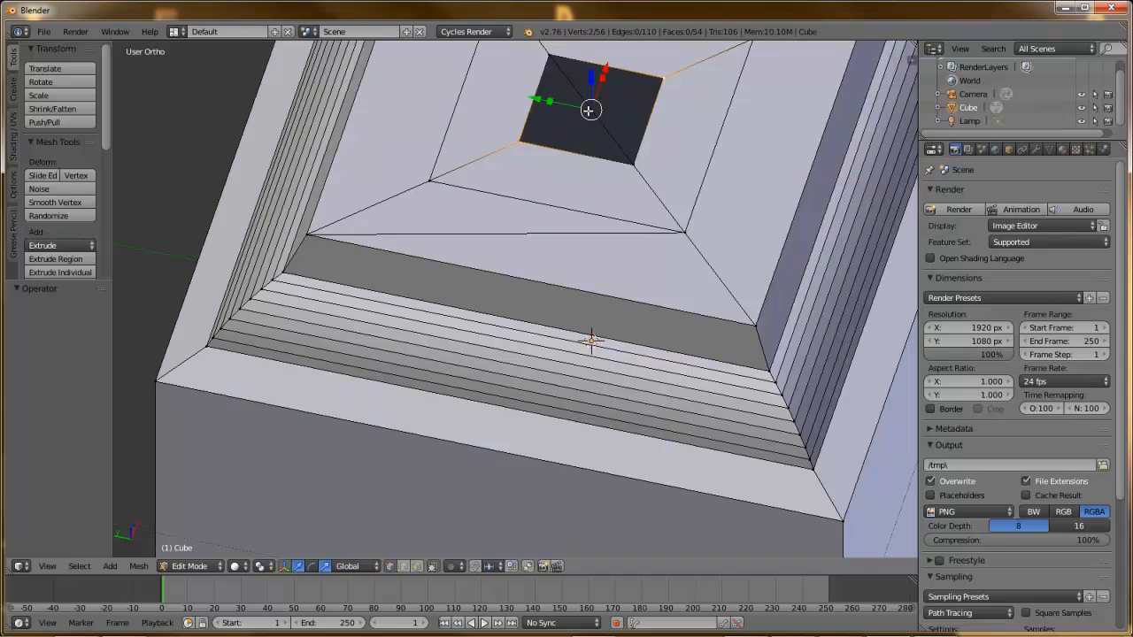
{"action": "key", "text": "j"}
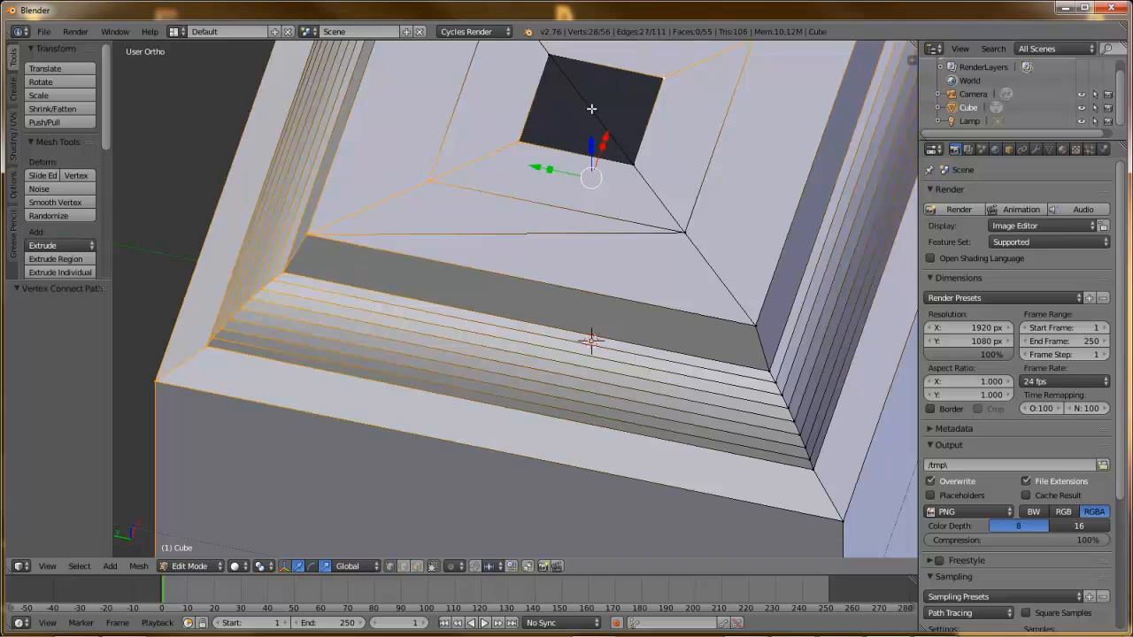
{"action": "scroll", "coordinate": [554, 151], "scroll_direction": "down", "scroll_amount": 5}
{"action": "middle_click_drag", "start_coordinate": [554, 151], "coordinate": [614, 236]}
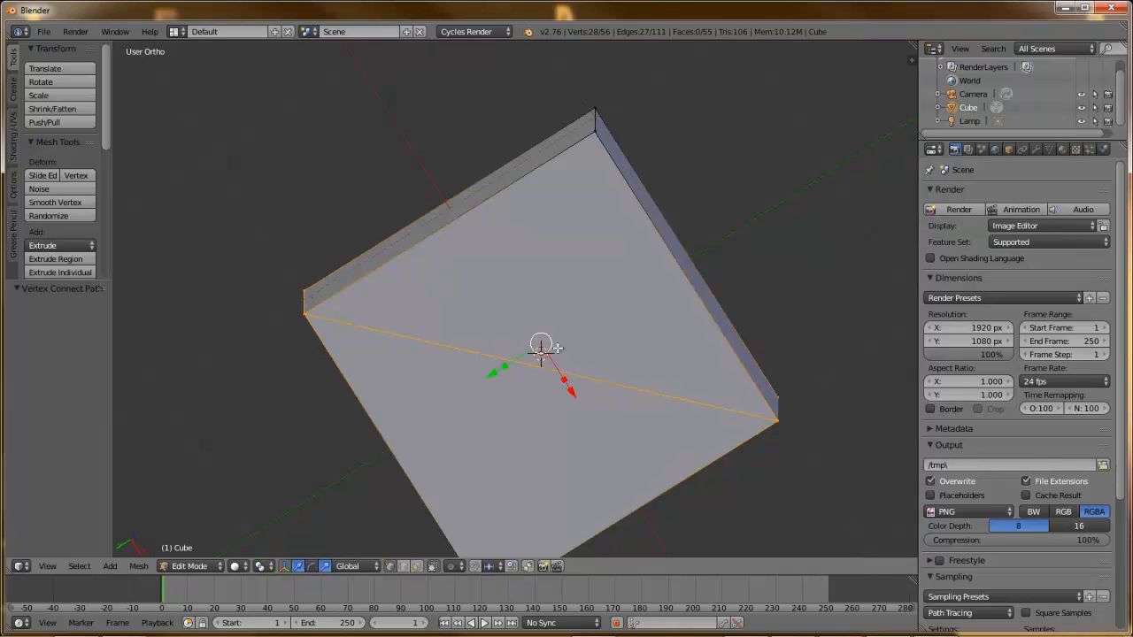
{"action": "middle_click_drag", "start_coordinate": [713, 220], "coordinate": [619, 283]}
{"action": "scroll", "coordinate": [541, 237], "scroll_direction": "up", "scroll_amount": 5}
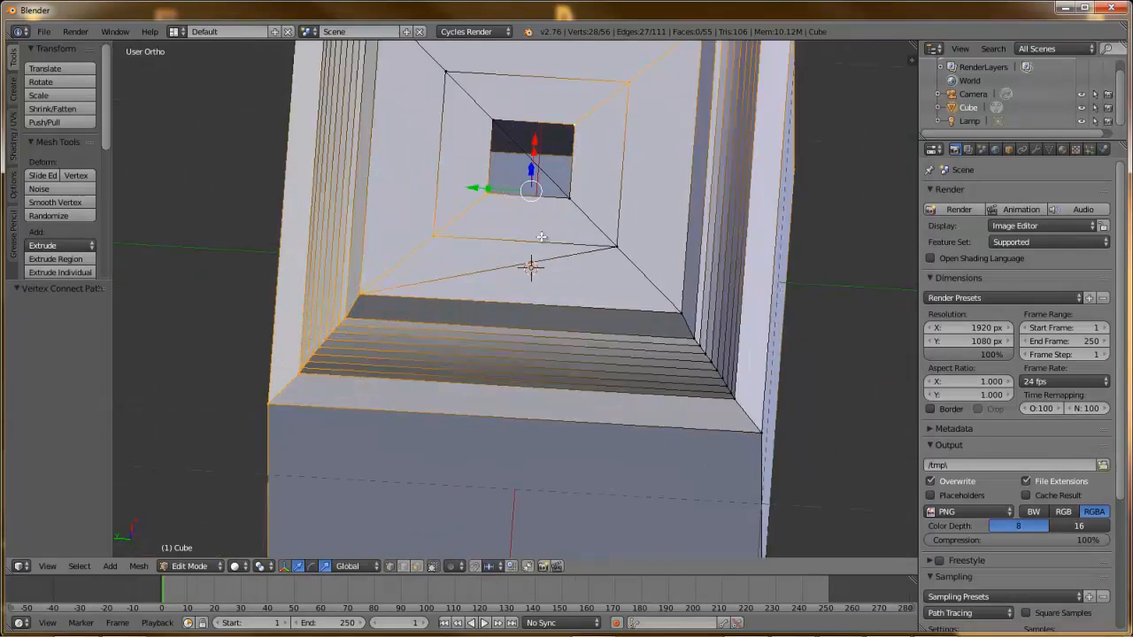
{"action": "scroll", "coordinate": [542, 237], "scroll_direction": "down", "scroll_amount": 3}
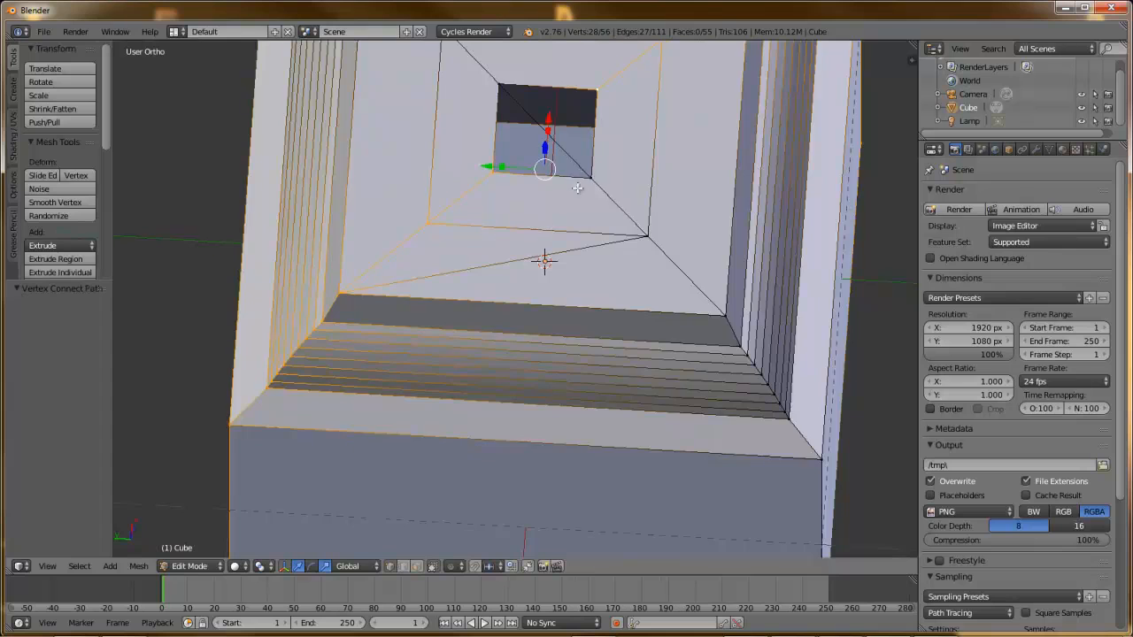
- Subdivide the diagonal edge across the square hole with one cut
{"action": "middle_click_drag", "start_coordinate": [576, 185], "coordinate": [584, 252], "text": "shift"}
{"action": "right_click", "coordinate": [594, 261]}
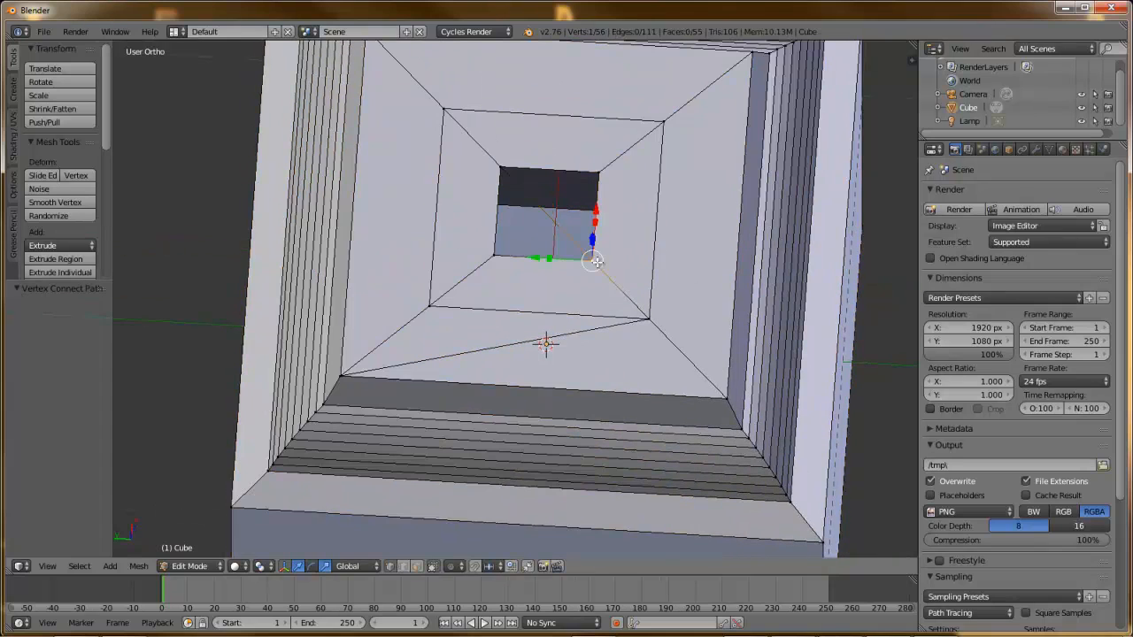
{"action": "right_click", "coordinate": [500, 168], "text": "shift"}
{"action": "key", "text": "w"}
{"action": "left_click", "coordinate": [556, 203]}
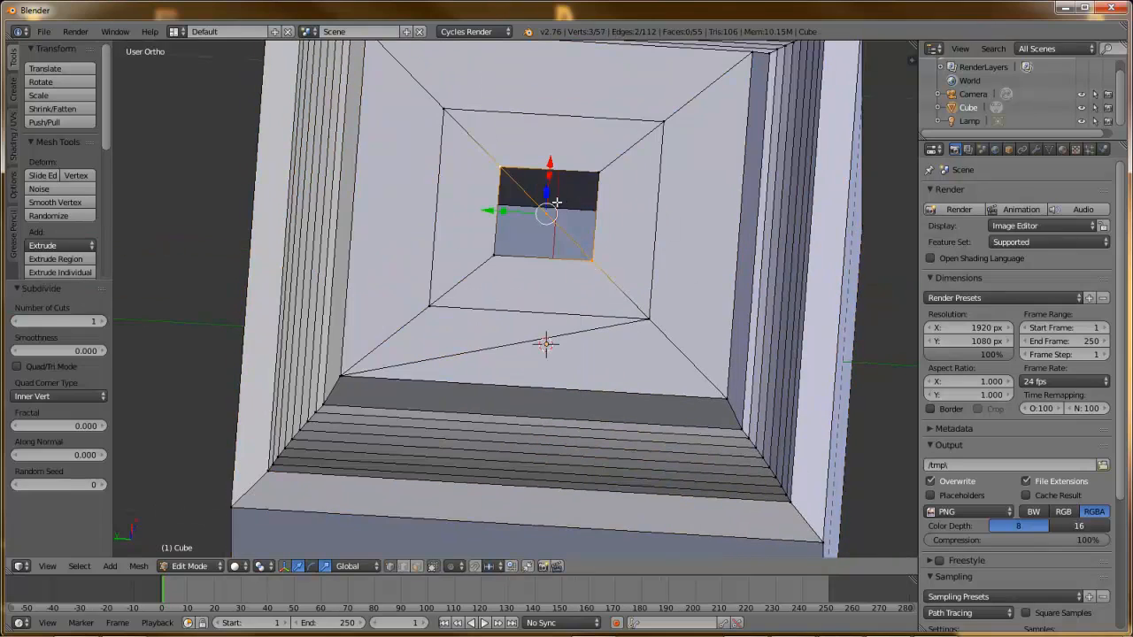
- Create edges joining the diagonal's midpoint to the two unconnected corners of the square hole
{"action": "right_click", "coordinate": [492, 259]}
{"action": "right_click", "coordinate": [547, 211], "text": "shift"}
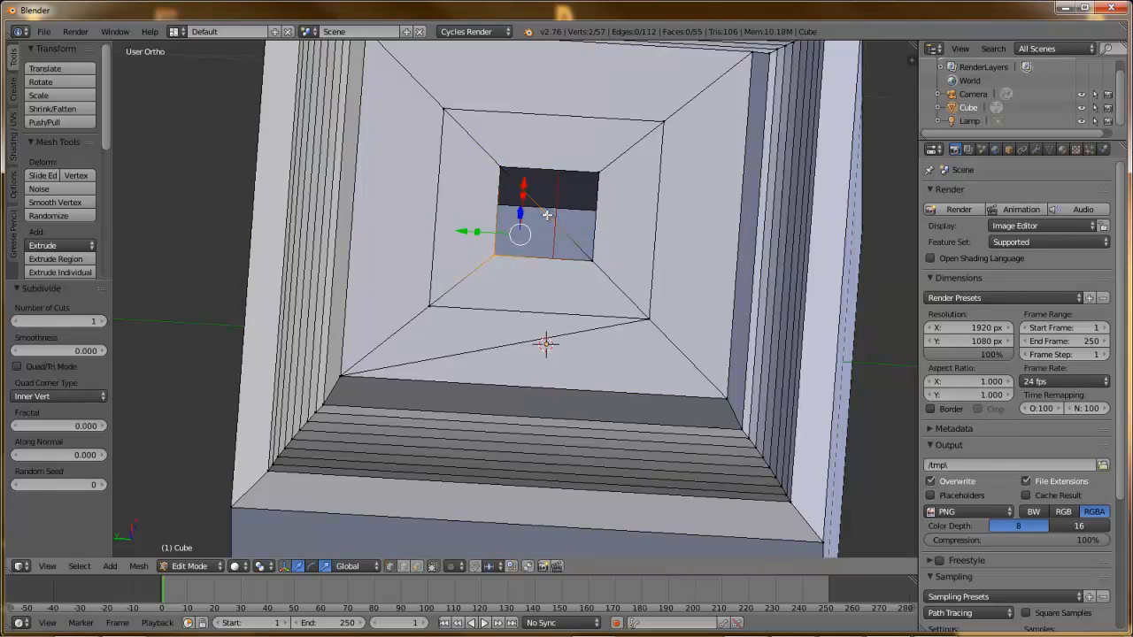
{"action": "key", "text": "f"}
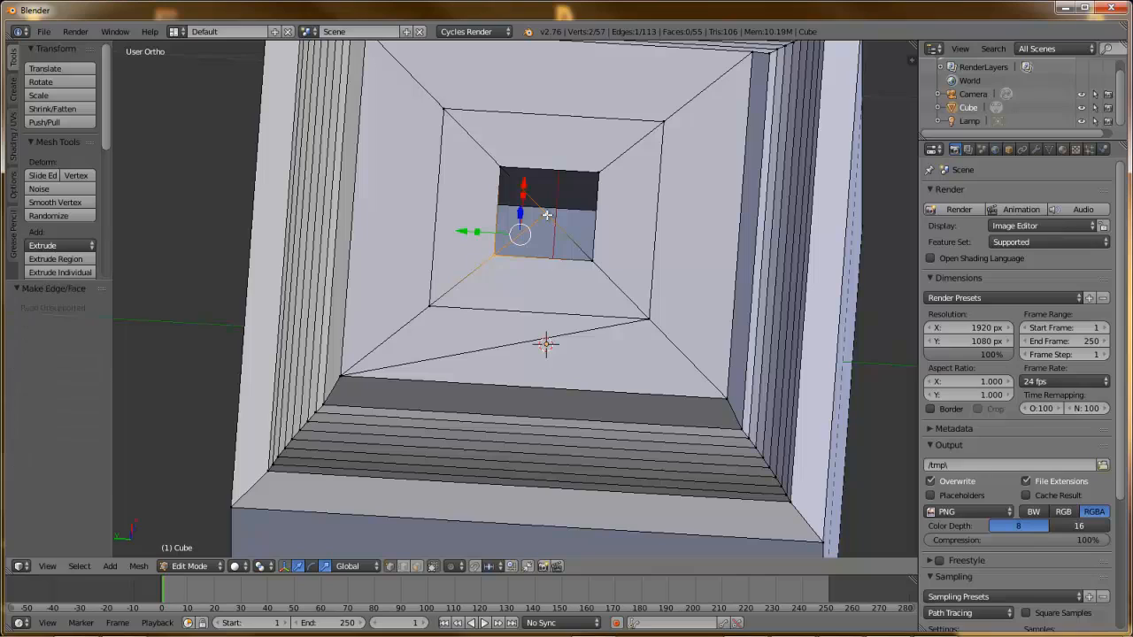
{"action": "right_click", "coordinate": [551, 210]}
{"action": "right_click", "coordinate": [593, 173], "text": "shift"}
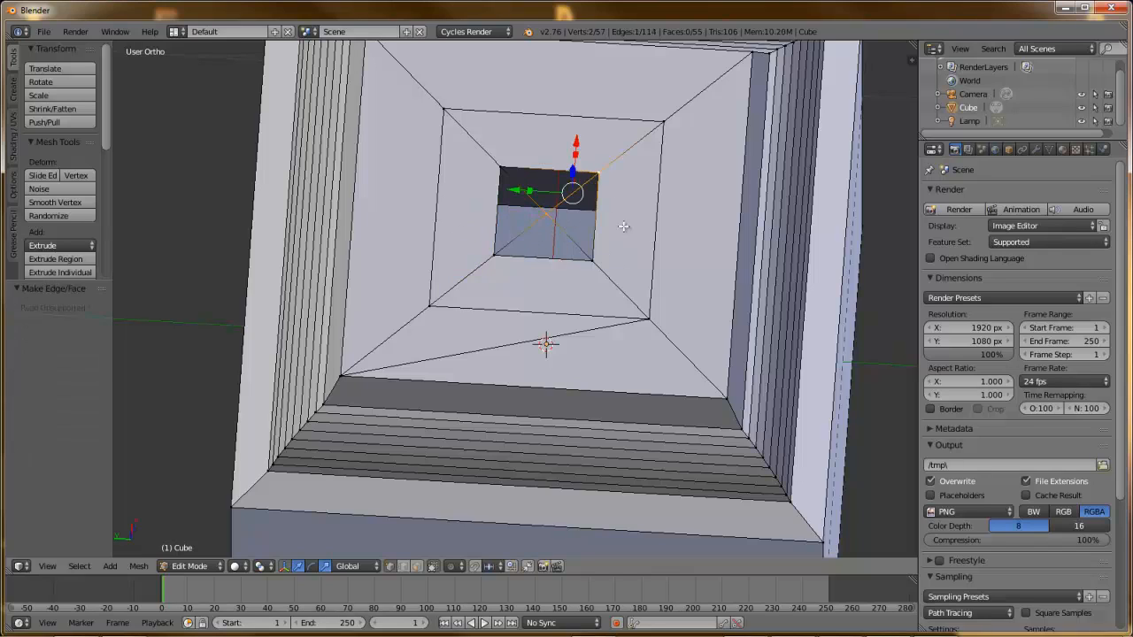
- Fill a triangular face between the diagonal's midpoint and the two corners on the right-hand side of the hole
{"action": "right_click", "coordinate": [547, 212]}
{"action": "right_click", "coordinate": [592, 260], "text": "shift"}
{"action": "right_click", "coordinate": [598, 174], "text": "shift"}
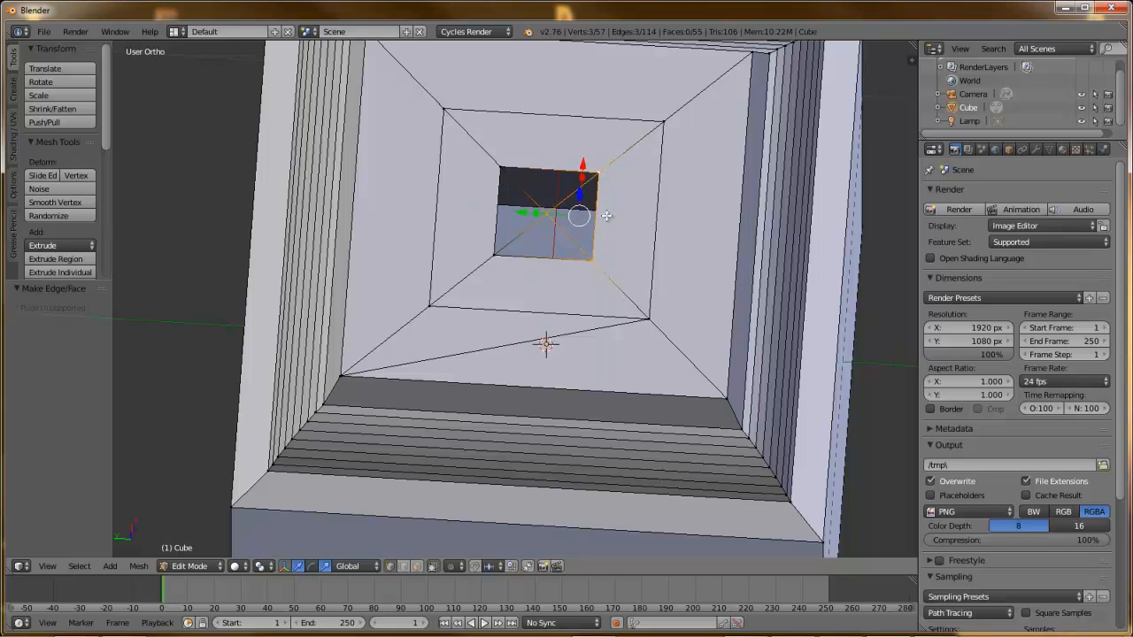
{"action": "key", "text": "f"}
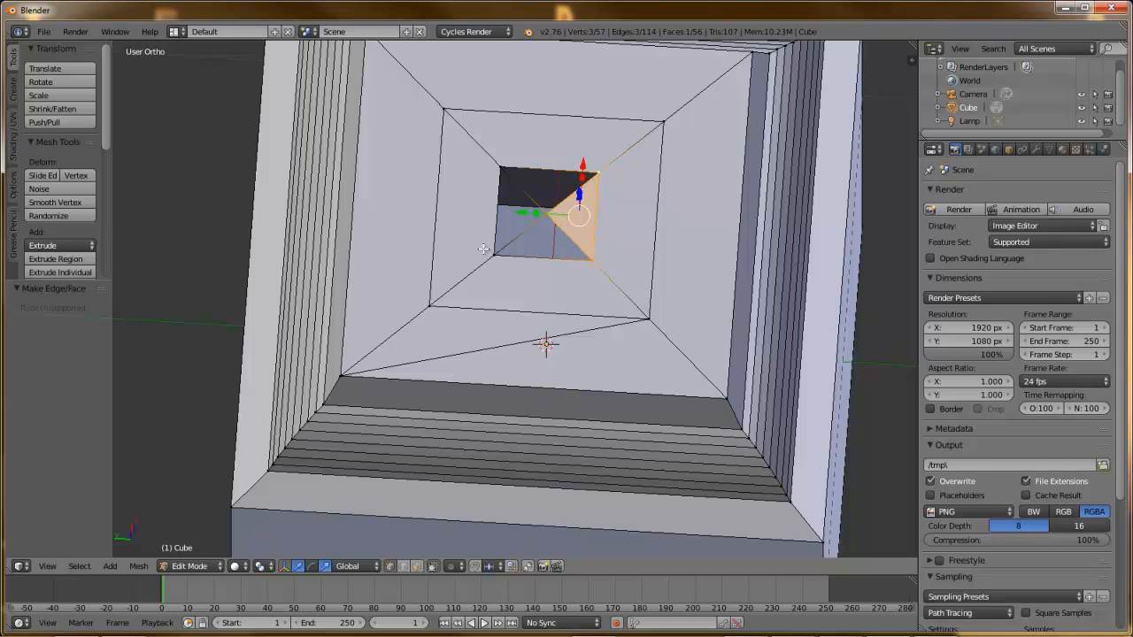
- Return to Object Mode and delete the cube from the scene
{"action": "key", "text": "Tab"}
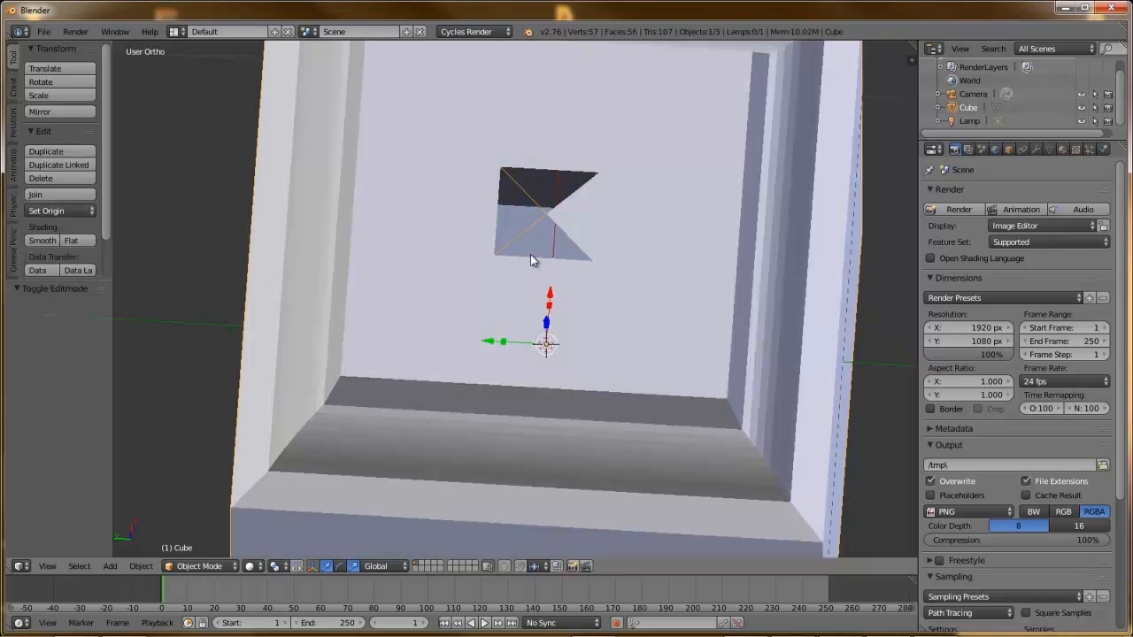
{"action": "key", "text": "x"}
{"action": "left_click", "coordinate": [525, 250]}
{"action": "middle_click_drag", "start_coordinate": [545, 256], "coordinate": [519, 254]}
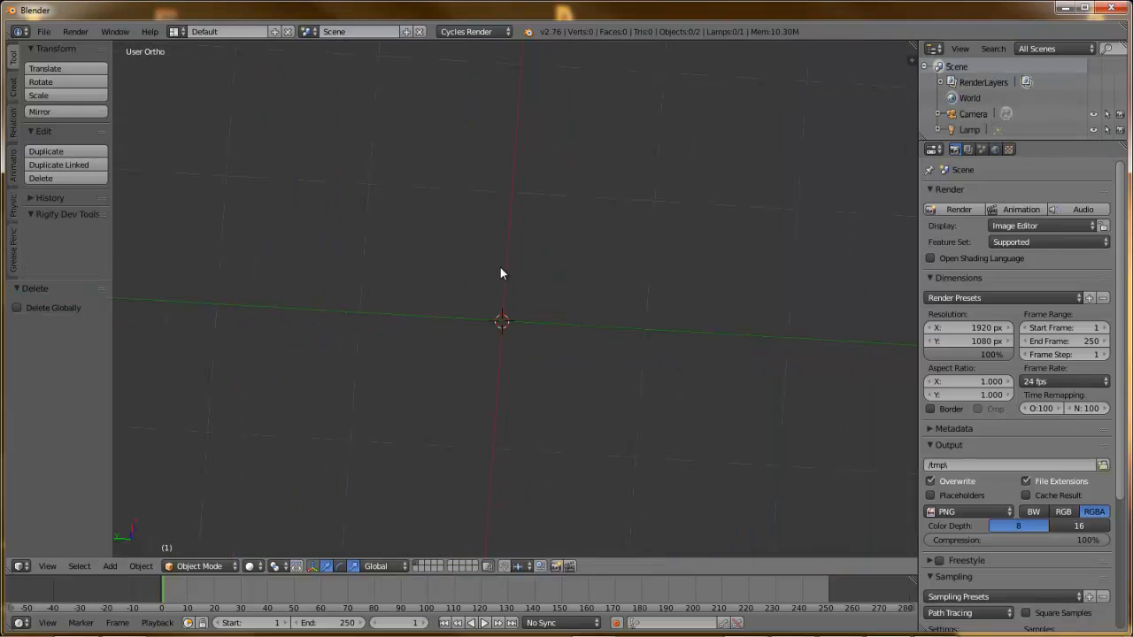
- Add a mesh grid to the empty scene and switch it to Edit Mode
{"action": "key", "text": "shift+a"}
{"action": "mouse_move", "coordinate": [500, 268]}
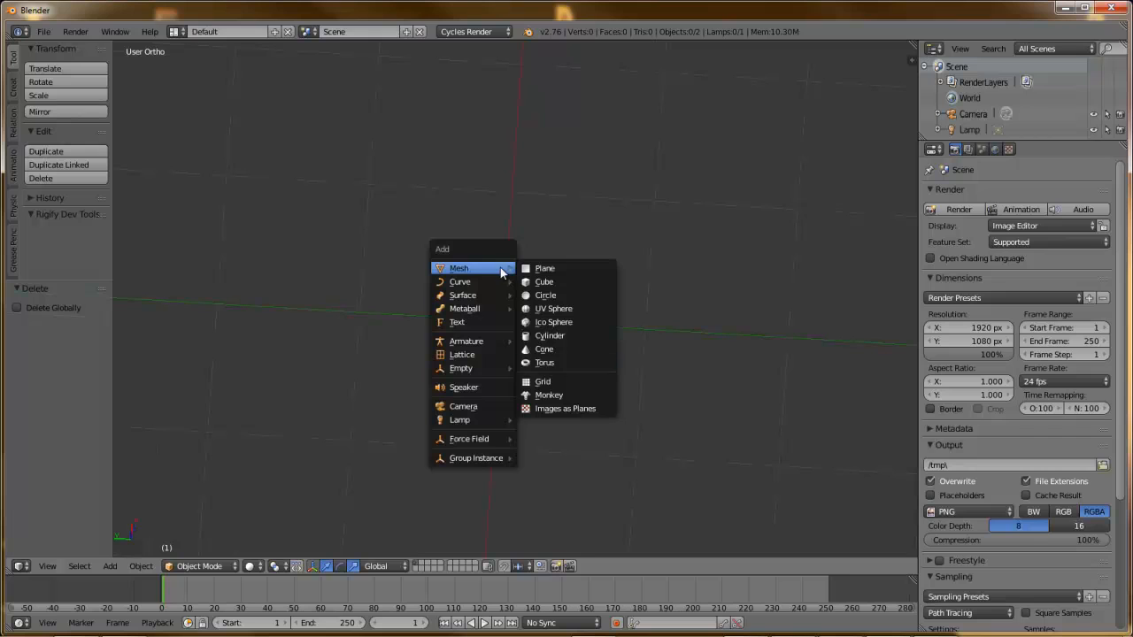
{"action": "left_click", "coordinate": [537, 382]}
{"action": "key", "text": "Tab"}
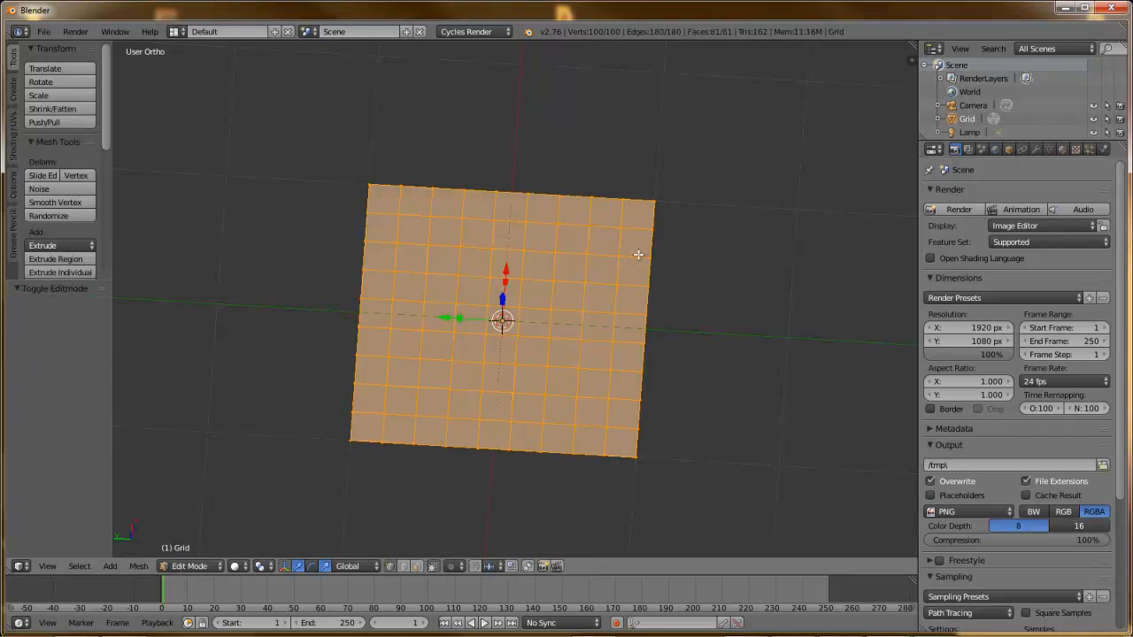
{"action": "middle_click_drag", "start_coordinate": [514, 335], "coordinate": [515, 378]}
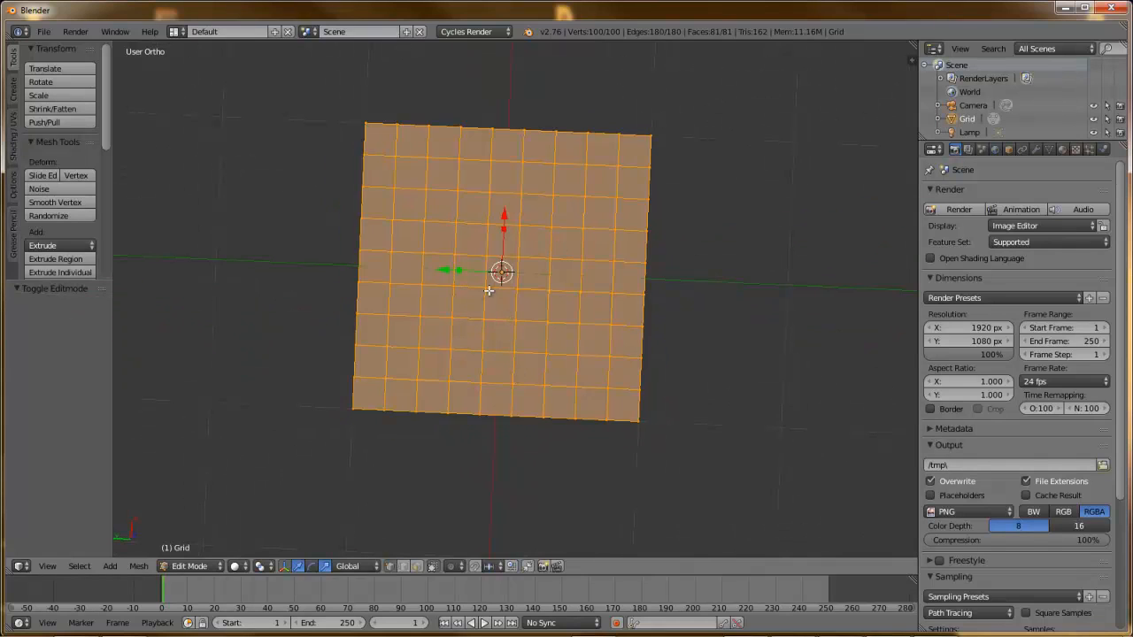
{"action": "key", "text": "w"}
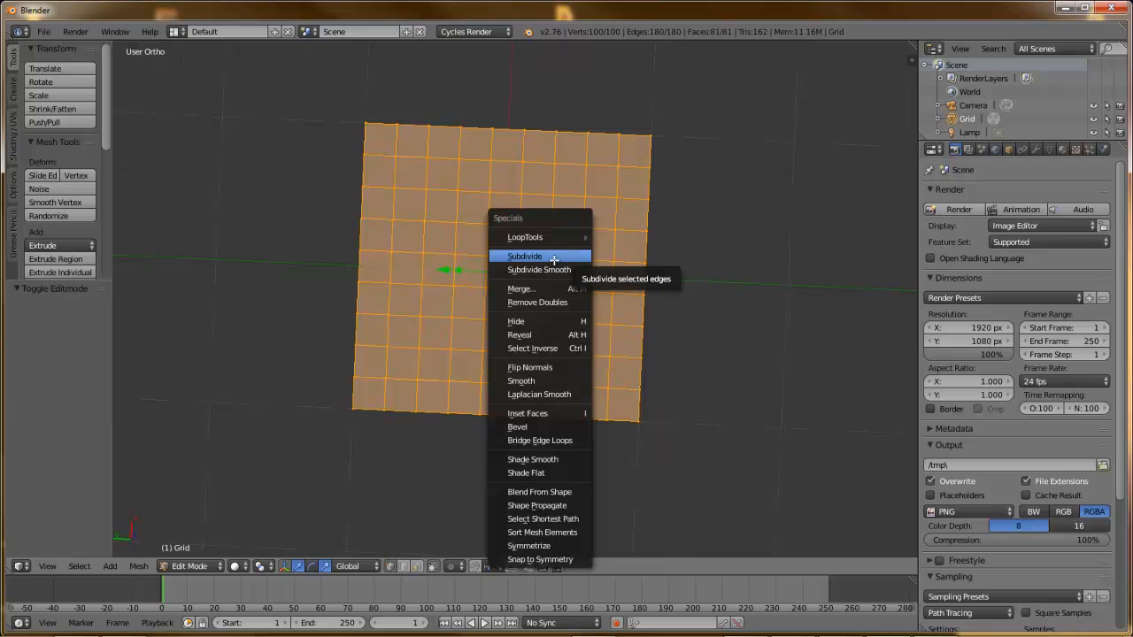
{"action": "key", "text": "Escape"}
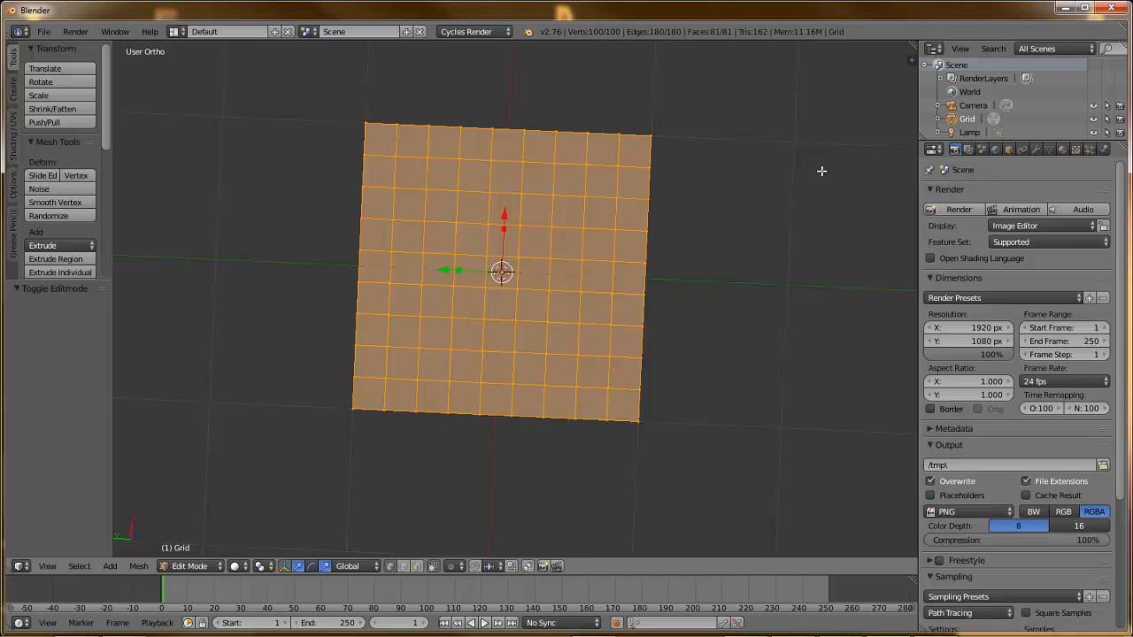
- Select the single vertex nearest the grid's centre and enable proportional editing
{"action": "right_click", "coordinate": [517, 287]}
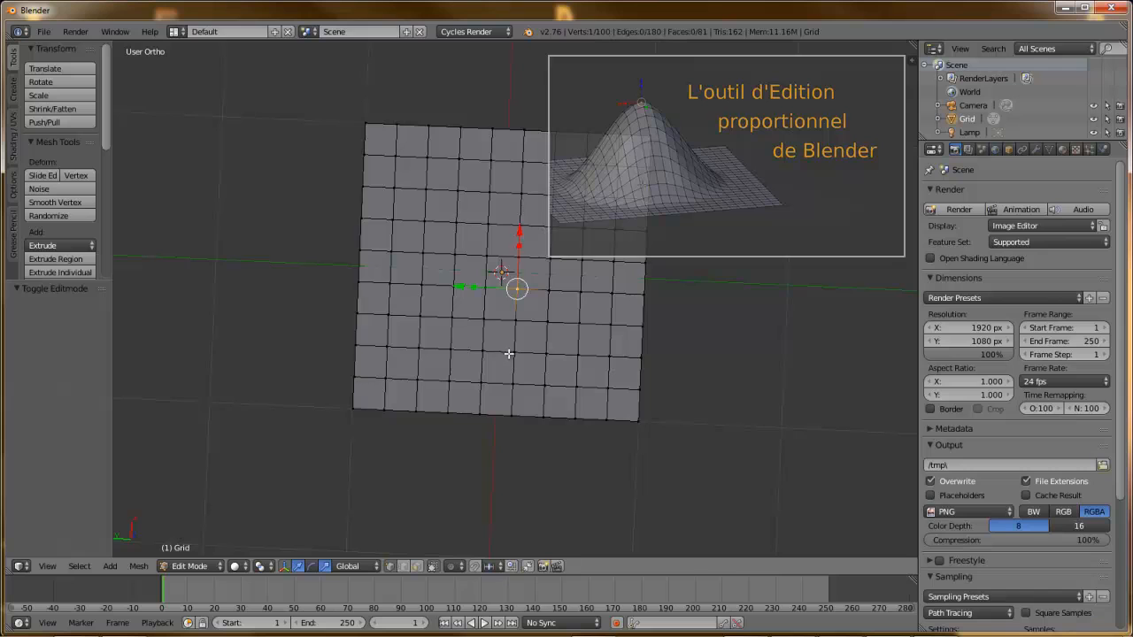
{"action": "middle_click_drag", "start_coordinate": [495, 363], "coordinate": [558, 272]}
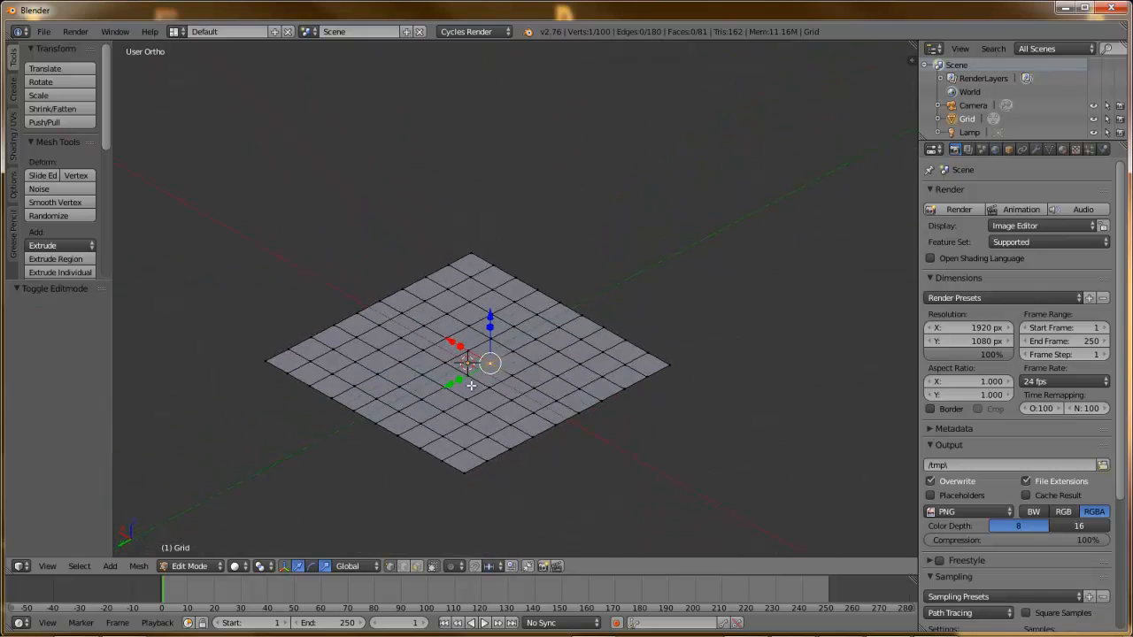
{"action": "middle_click_drag", "start_coordinate": [506, 357], "coordinate": [503, 292], "text": "shift"}
{"action": "scroll", "coordinate": [503, 291], "scroll_direction": "up", "scroll_amount": 3}
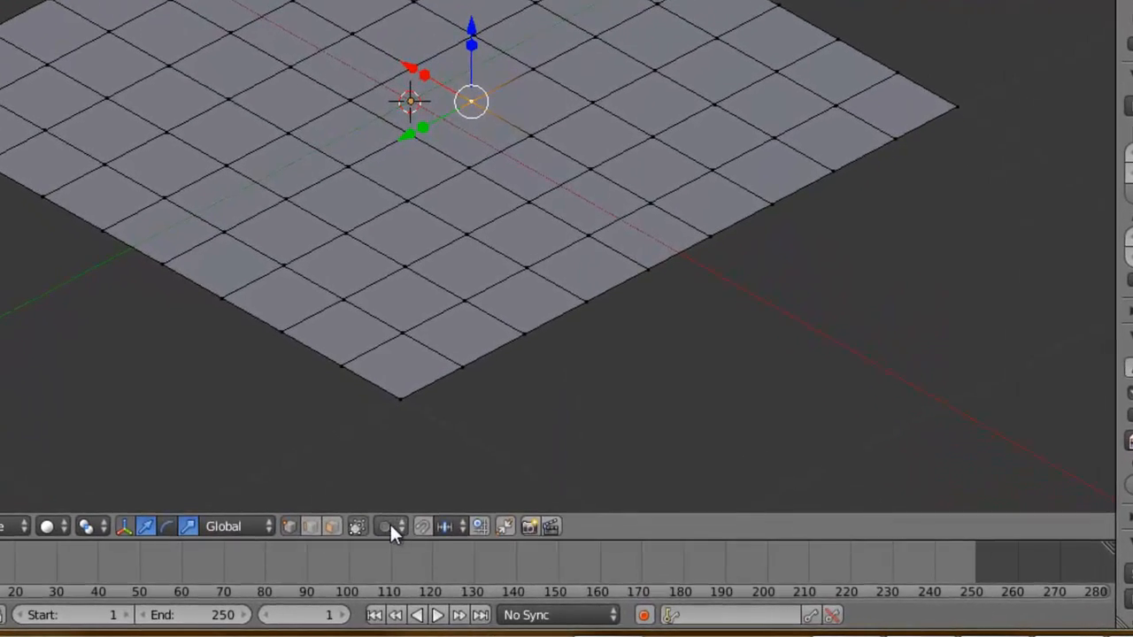
{"action": "left_click", "coordinate": [395, 527]}
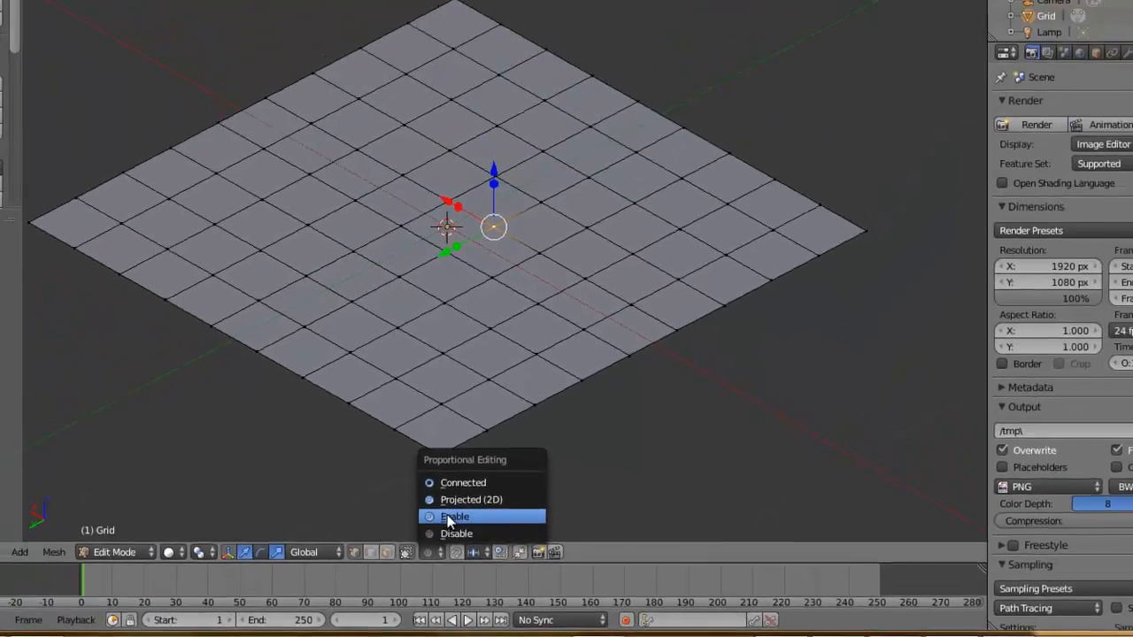
{"action": "left_click", "coordinate": [407, 480]}
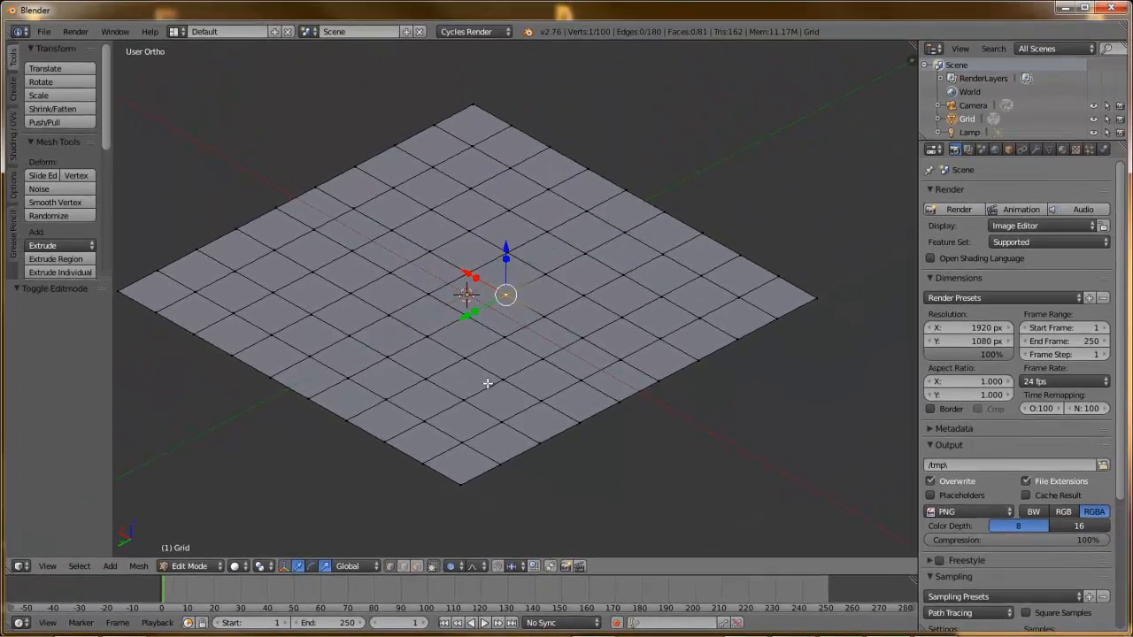
- Toggle proportional editing off and back on twice, leaving it in the Enable mode
{"action": "key", "text": "o"}
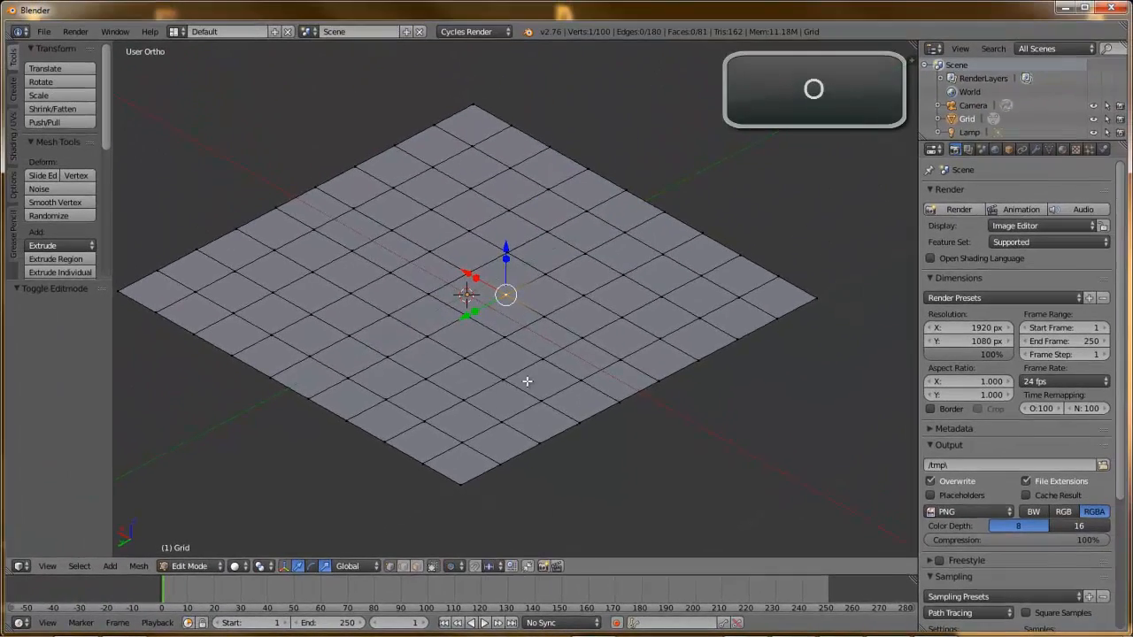
{"action": "left_click", "coordinate": [453, 568]}
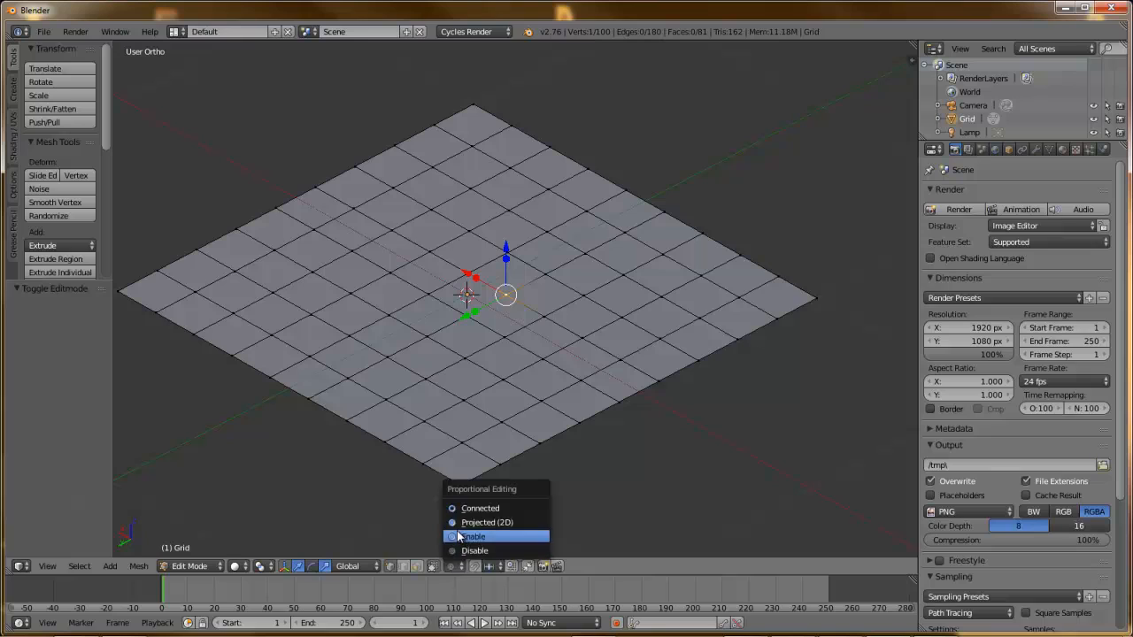
{"action": "left_click", "coordinate": [453, 538]}
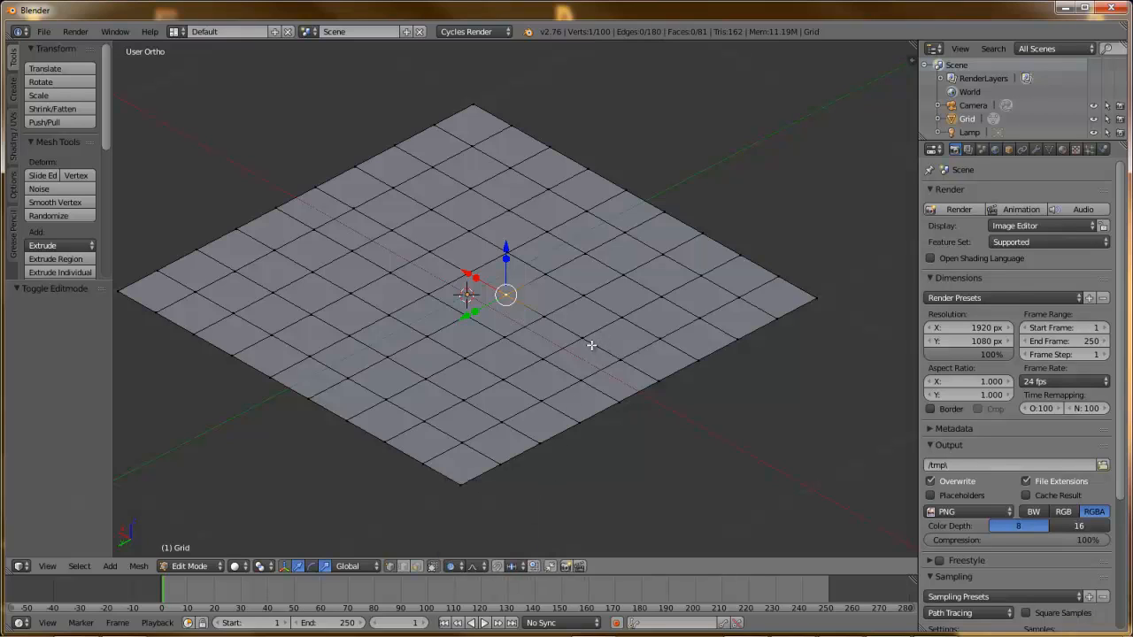
{"action": "key", "text": "o"}
{"action": "key", "text": "o"}
- Keep the Smooth falloff, try raising the centre vertex about 0.67 along Z at proportional size 1, and undo the move
{"action": "left_click", "coordinate": [474, 567]}
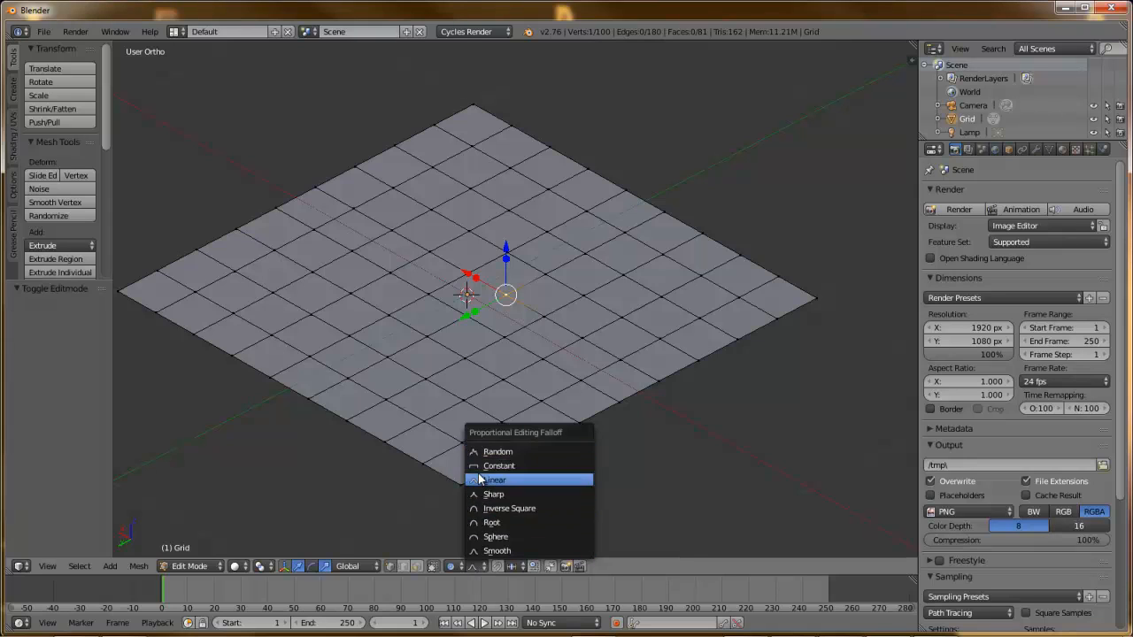
{"action": "left_click", "coordinate": [472, 554]}
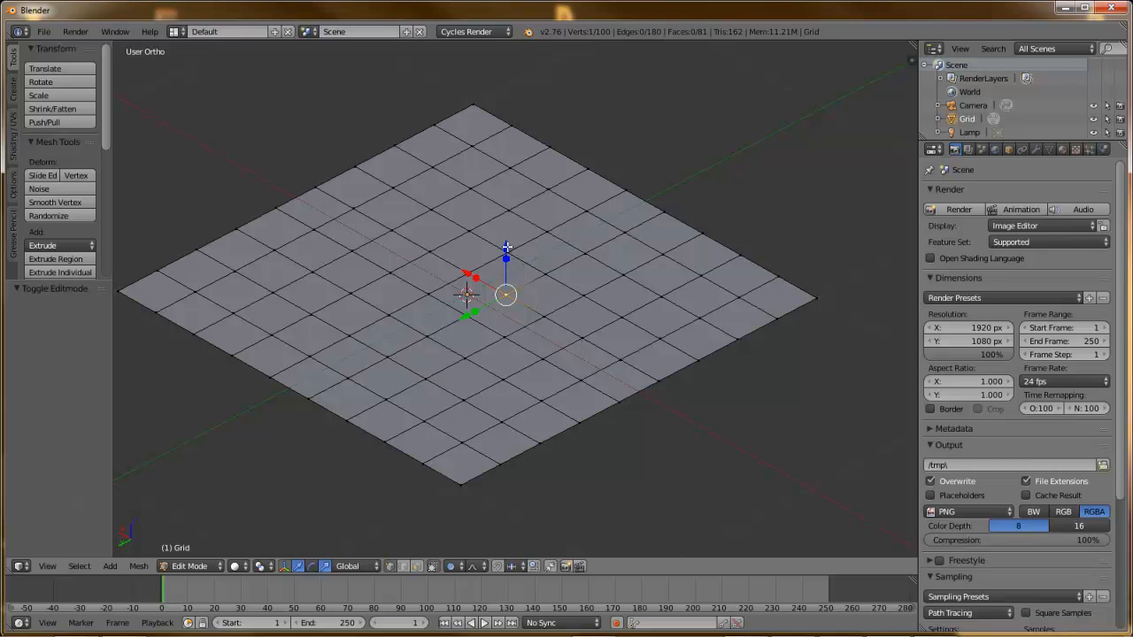
{"action": "mouse_move", "coordinate": [505, 246]}
{"action": "left_mouse_down"}
{"action": "mouse_move", "coordinate": [496, 124]}
{"action": "mouse_move", "coordinate": [496, 301]}
{"action": "mouse_move", "coordinate": [499, 144]}
{"action": "mouse_move", "coordinate": [505, 190]}
{"action": "mouse_move", "coordinate": [495, 371]}
{"action": "mouse_move", "coordinate": [506, 253]}
{"action": "left_mouse_up"}
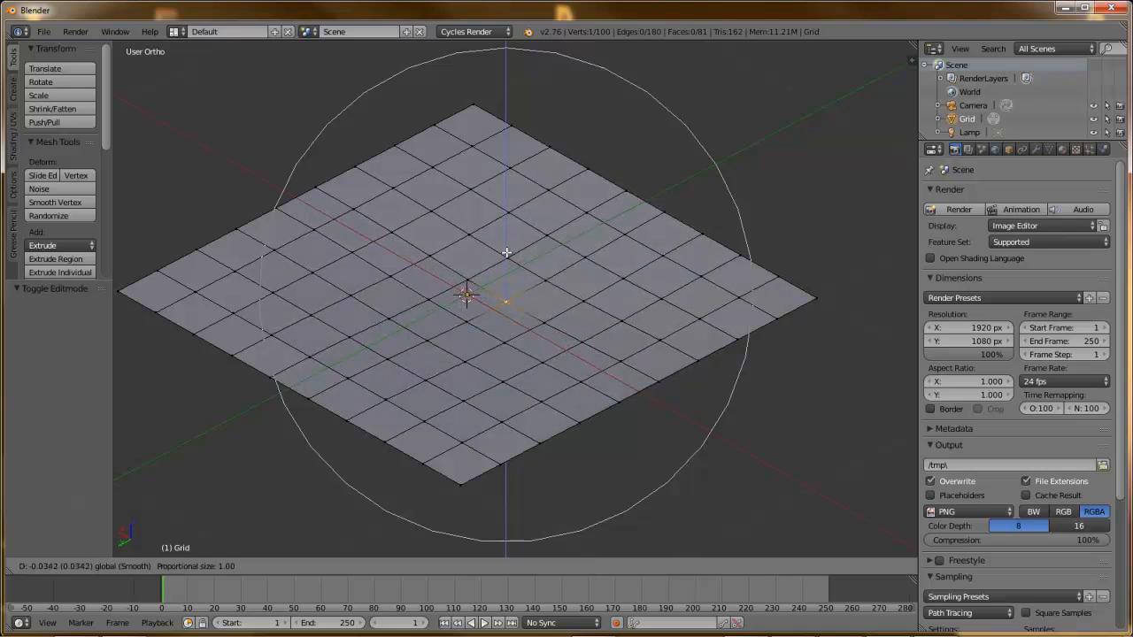
{"action": "left_click_drag", "start_coordinate": [506, 254], "coordinate": [512, 179]}
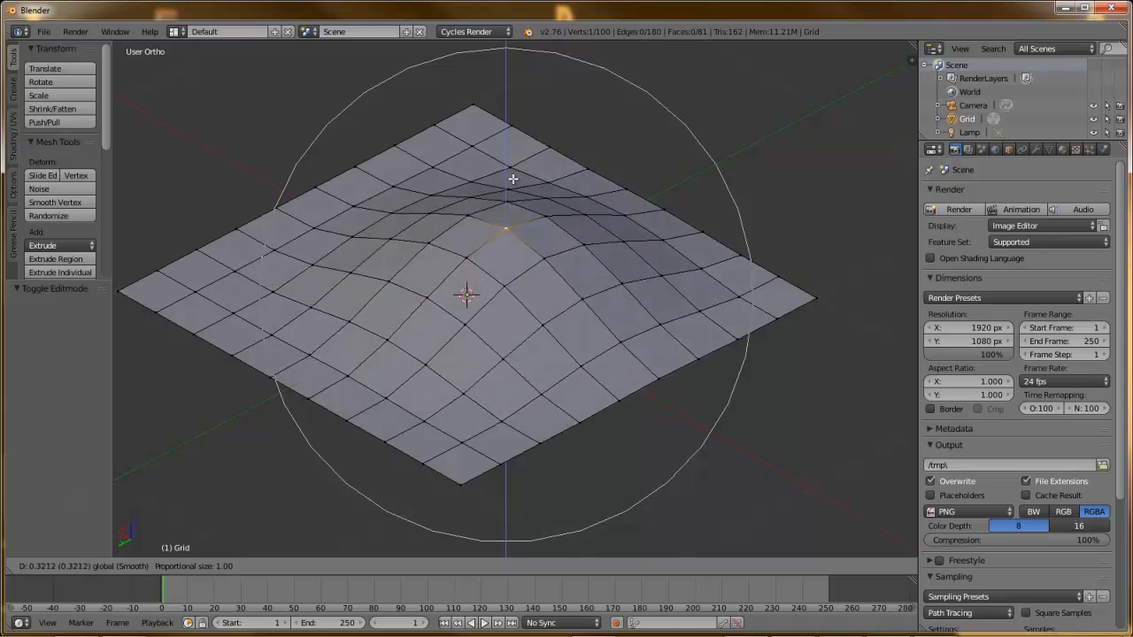
{"action": "left_click_drag", "start_coordinate": [513, 179], "coordinate": [509, 145]}
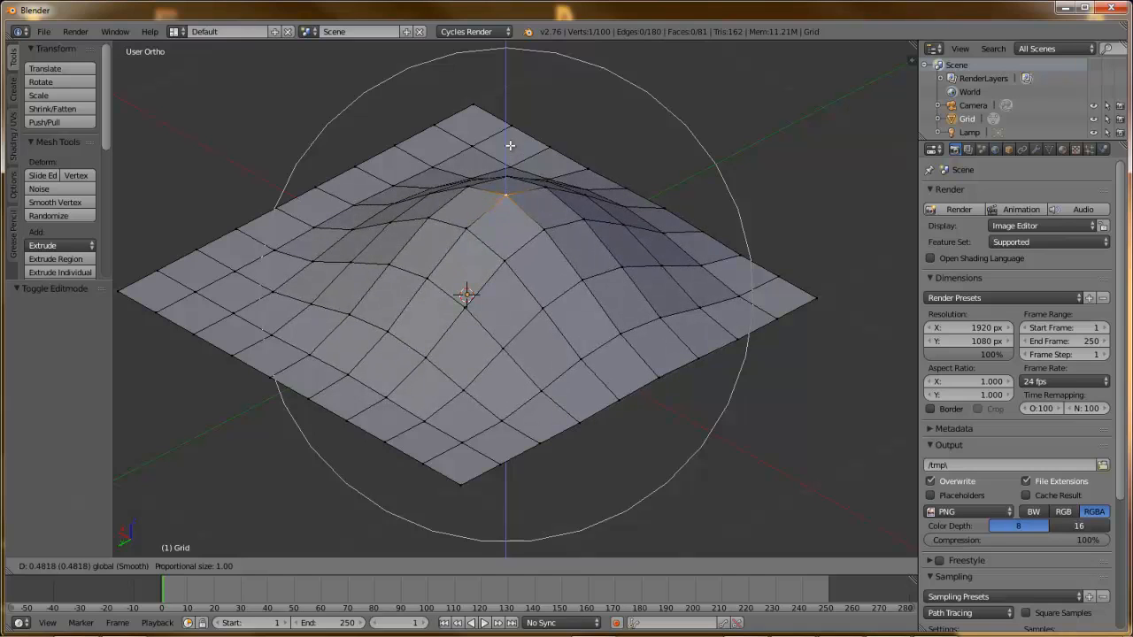
{"action": "left_click_drag", "start_coordinate": [510, 145], "coordinate": [517, 128]}
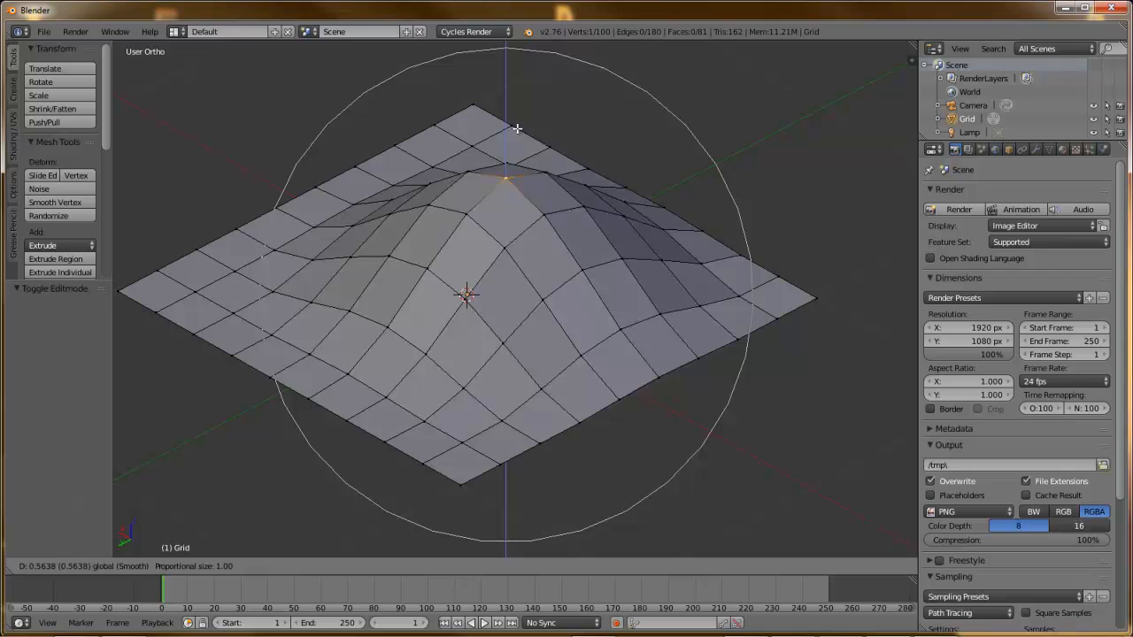
{"action": "mouse_move", "coordinate": [517, 128]}
{"action": "left_mouse_down"}
{"action": "mouse_move", "coordinate": [518, 140]}
{"action": "mouse_move", "coordinate": [513, 124]}
{"action": "mouse_move", "coordinate": [504, 133]}
{"action": "left_mouse_up"}
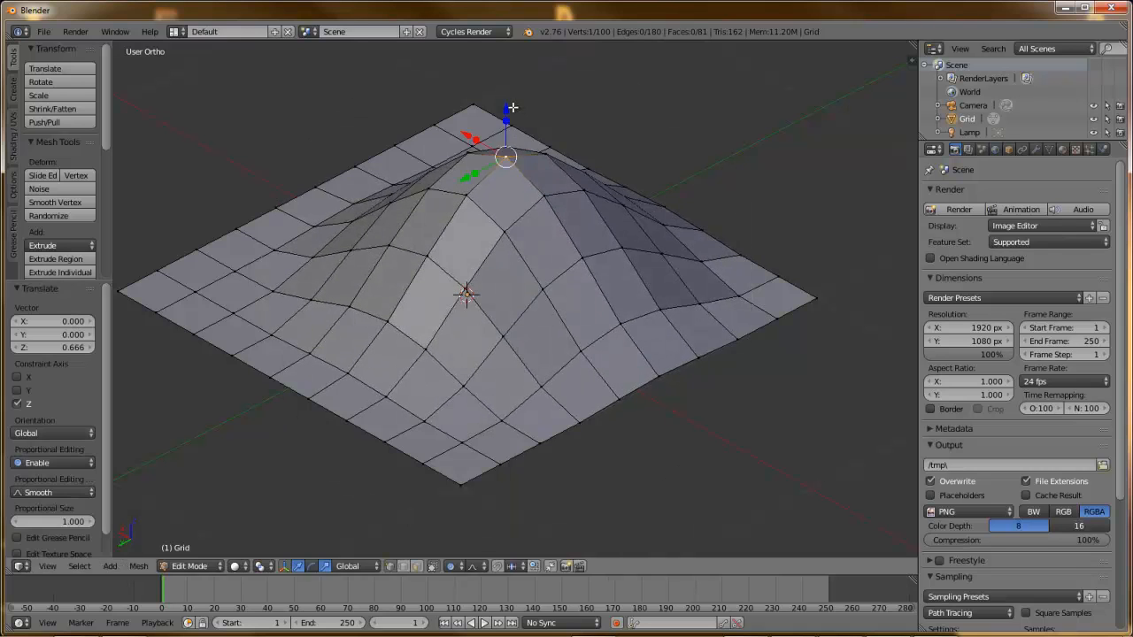
{"action": "middle_click_drag", "start_coordinate": [496, 177], "coordinate": [476, 293]}
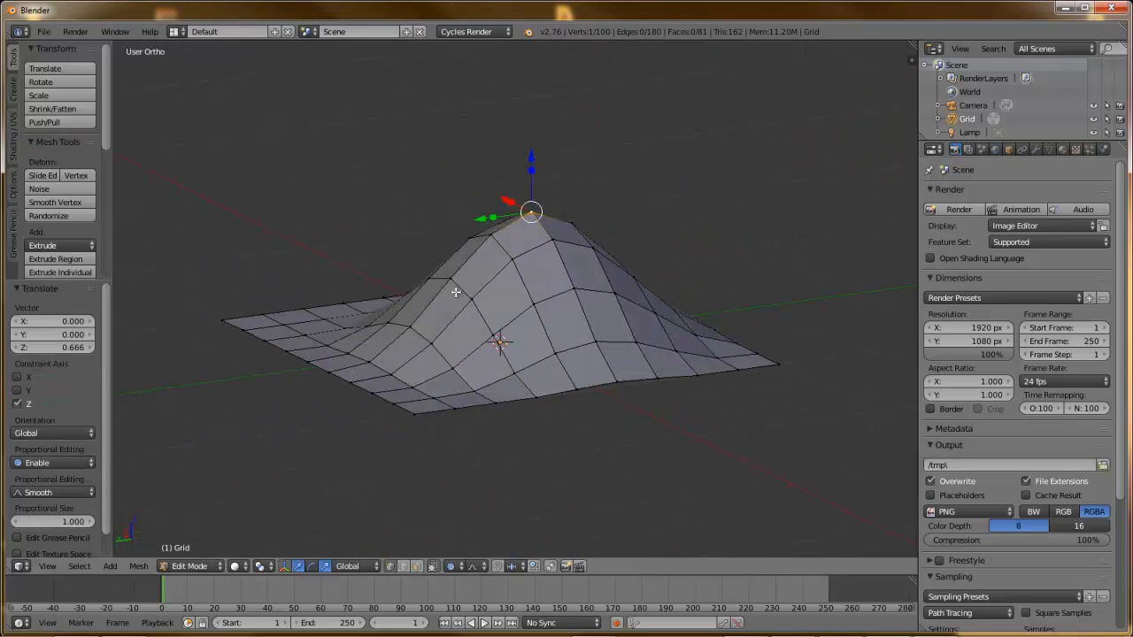
{"action": "middle_click_drag", "start_coordinate": [453, 253], "coordinate": [493, 257]}
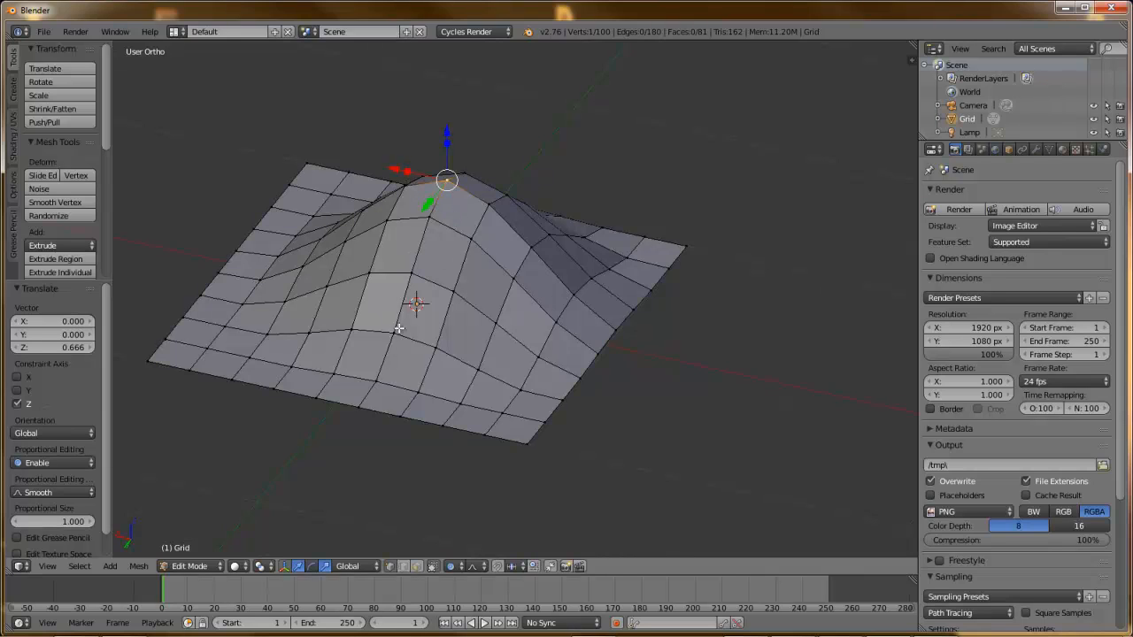
{"action": "left_click", "coordinate": [475, 566]}
{"action": "key", "text": "ctrl+z"}
- Set the proportional falloff to Random and raise the centre vertex about 1.78 along Z to form jagged peaks
{"action": "left_click", "coordinate": [483, 566]}
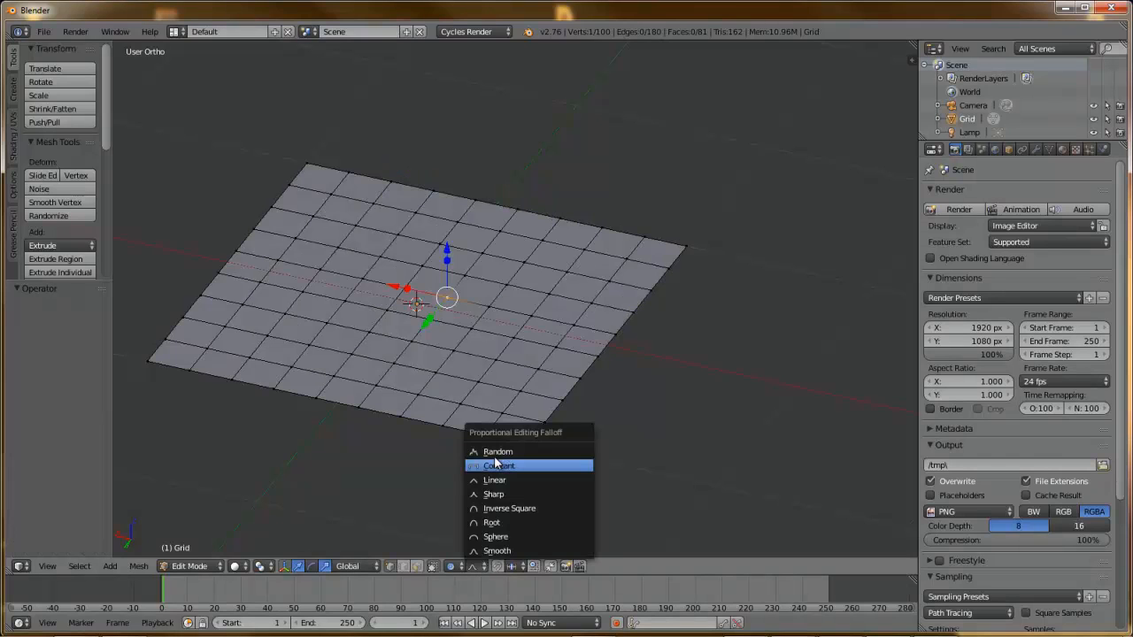
{"action": "left_click_drag", "start_coordinate": [449, 250], "coordinate": [417, 428]}
{"action": "middle_click_drag", "start_coordinate": [418, 428], "coordinate": [505, 363]}
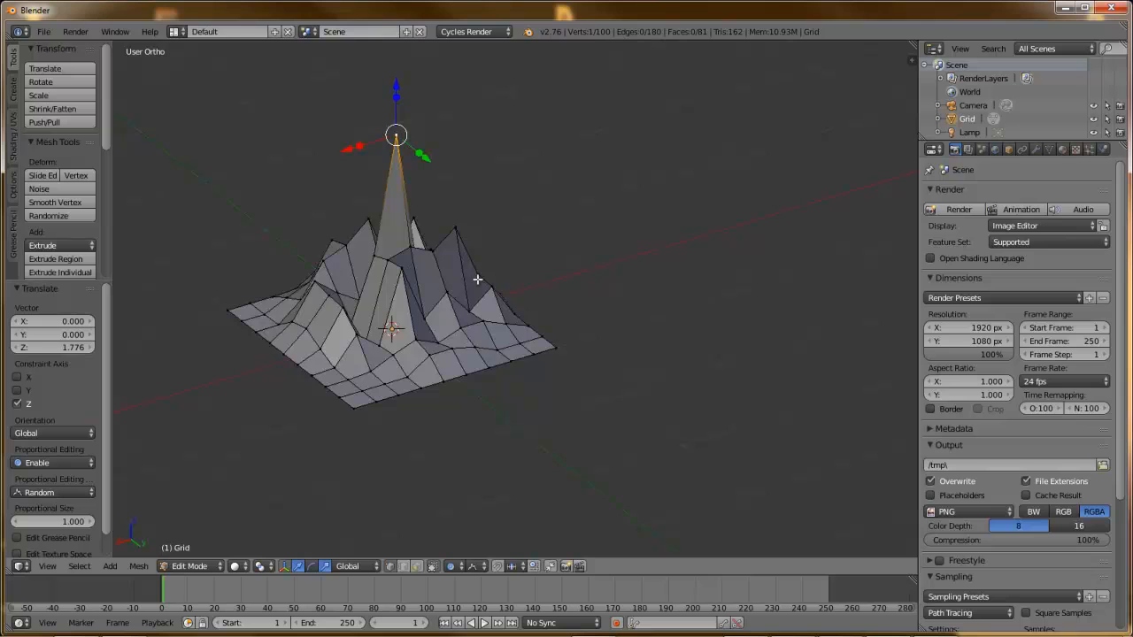
{"action": "scroll", "coordinate": [511, 266], "scroll_direction": "up", "scroll_amount": 2}
{"action": "middle_click_drag", "start_coordinate": [464, 244], "coordinate": [537, 208]}
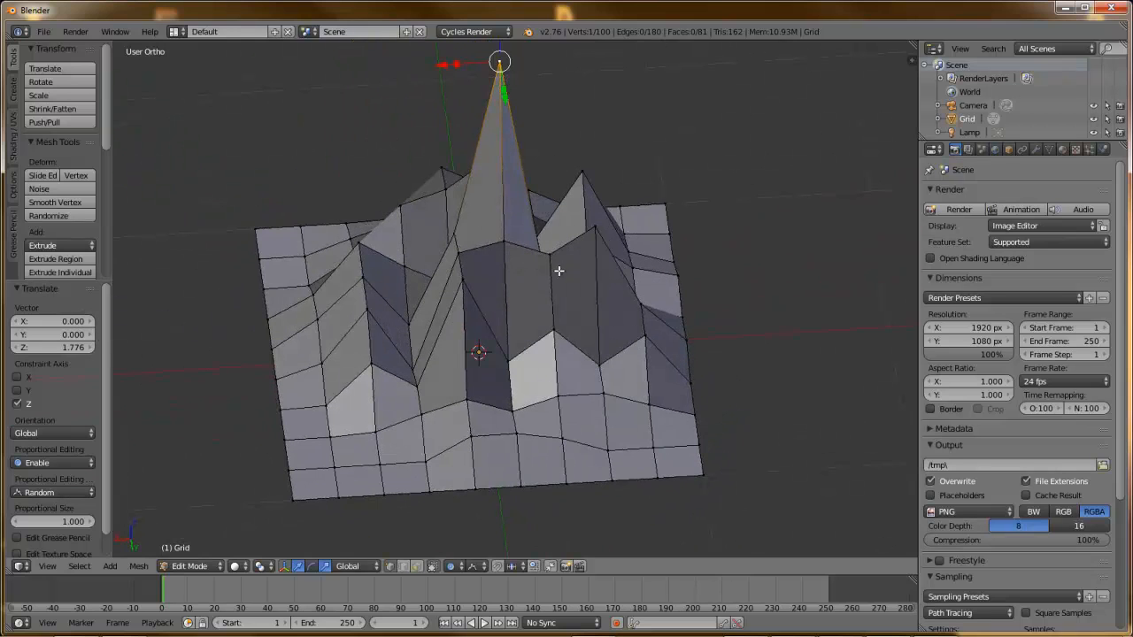
- Preview the jagged grid briefly in Rendered shading, return to Solid shading, and undo the random deformation
{"action": "key", "text": "shift+z"}
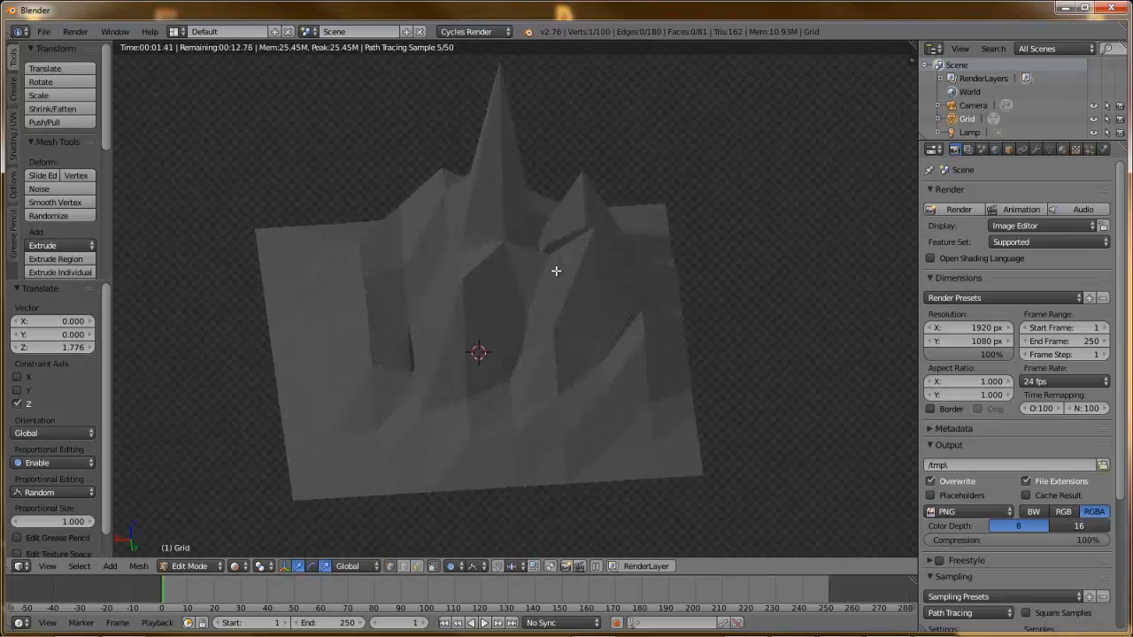
{"action": "key", "text": "shift+z"}
{"action": "key", "text": "ctrl+z"}
{"action": "scroll", "coordinate": [543, 291], "scroll_direction": "down", "scroll_amount": 1}
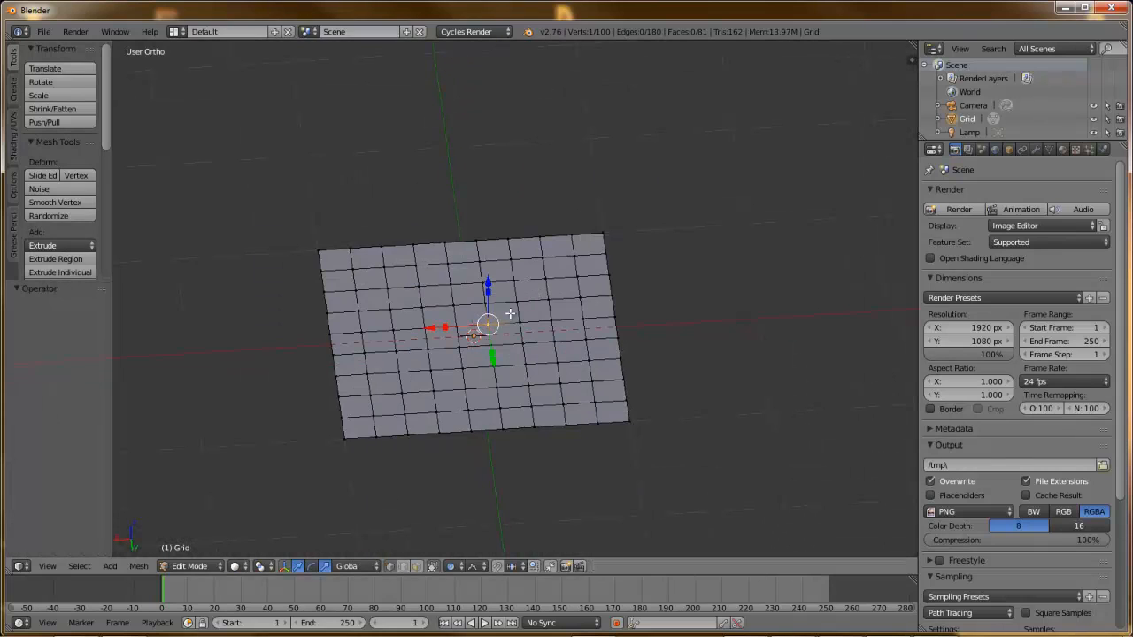
{"action": "middle_click_drag", "start_coordinate": [542, 328], "coordinate": [468, 291]}
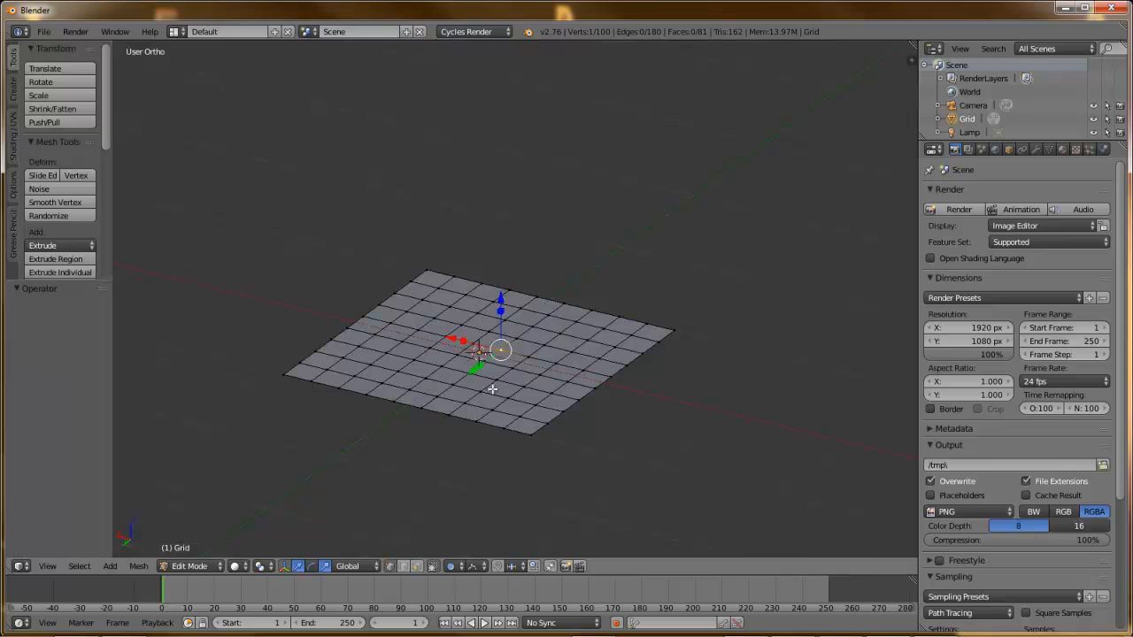
- Switch the proportional falloff back to Smooth and raise the centre vertex about 0.59 along Z
{"action": "left_click", "coordinate": [479, 570]}
{"action": "left_click", "coordinate": [479, 569]}
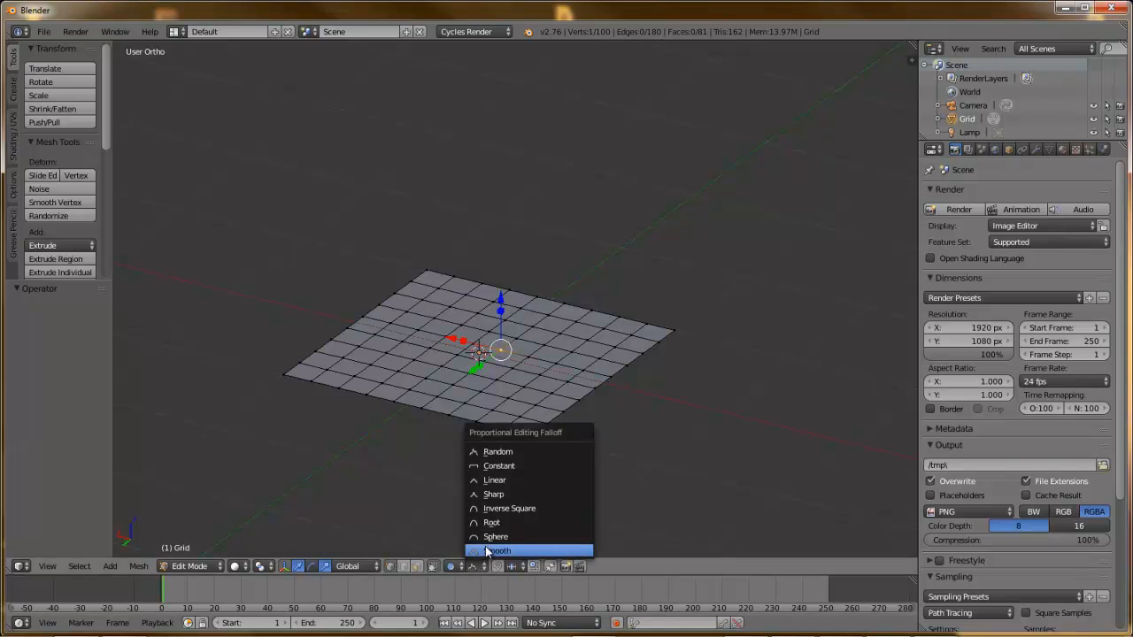
{"action": "left_click_drag", "start_coordinate": [502, 300], "coordinate": [517, 229]}
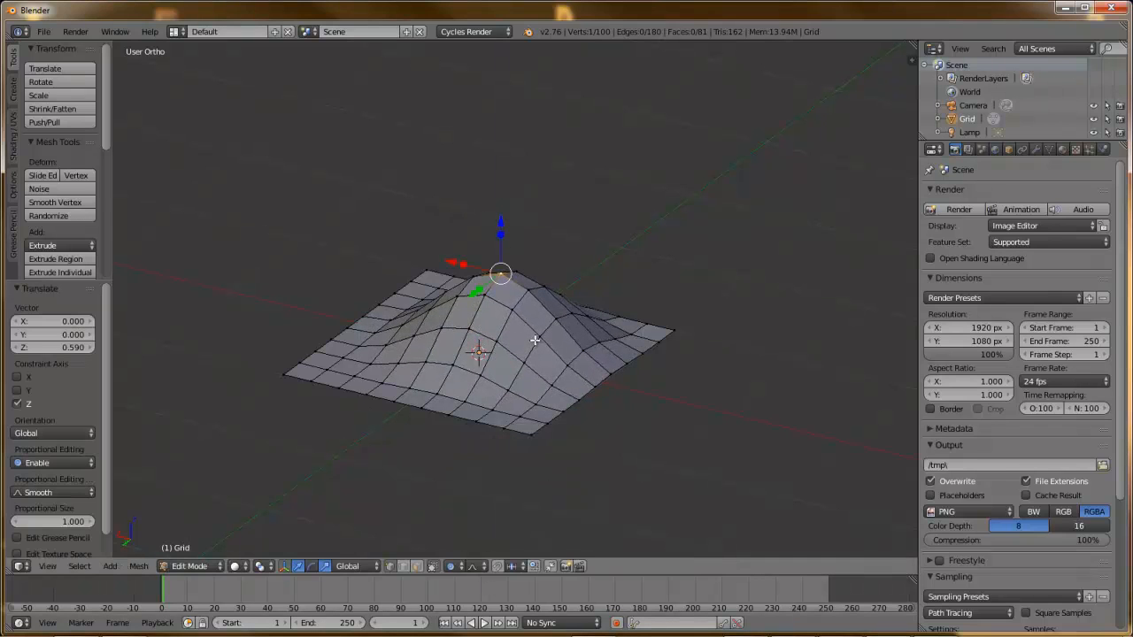
- Toggle Rendered shading on and off for the smooth bump, and undo its raise
{"action": "key", "text": "shift+z"}
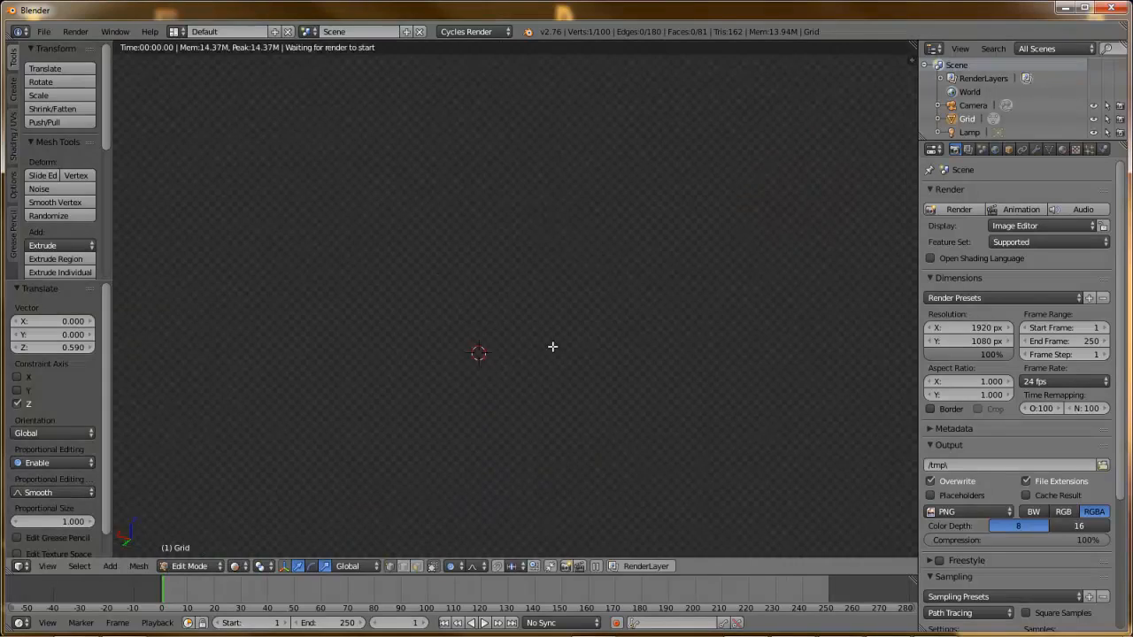
{"action": "key", "text": "shift+z"}
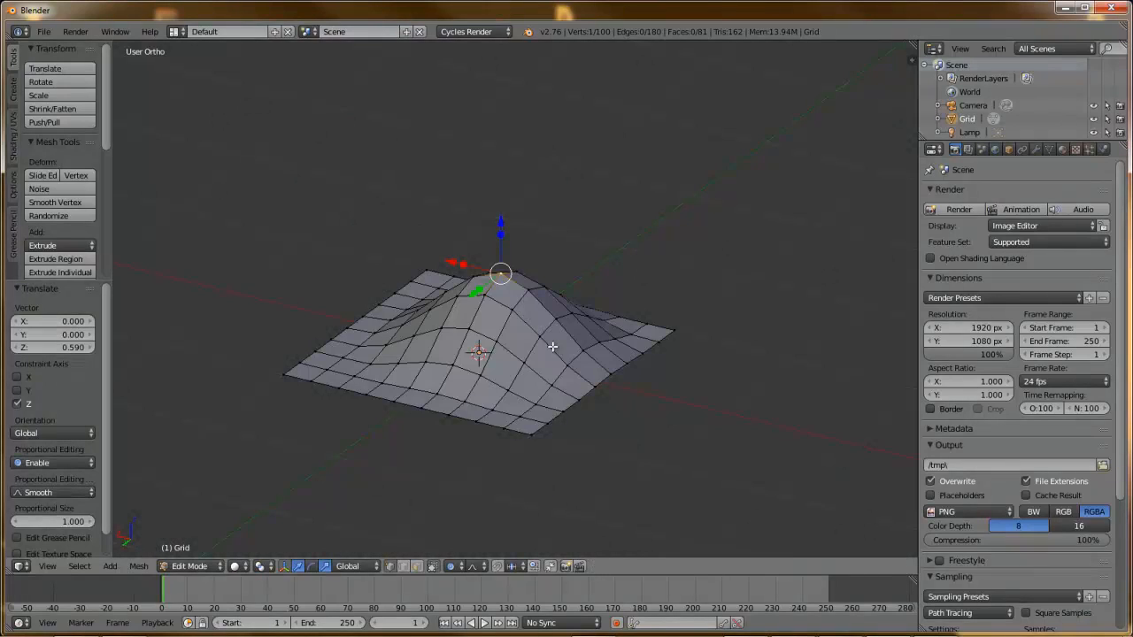
{"action": "key", "text": "ctrl+z"}
- Box-select the middle block of vertices, 5 faces wide by 6 deep, from the top view of the flat grid
{"action": "scroll", "coordinate": [540, 332], "scroll_direction": "up", "scroll_amount": 5}
{"action": "scroll", "coordinate": [526, 312], "scroll_direction": "down", "scroll_amount": 2}
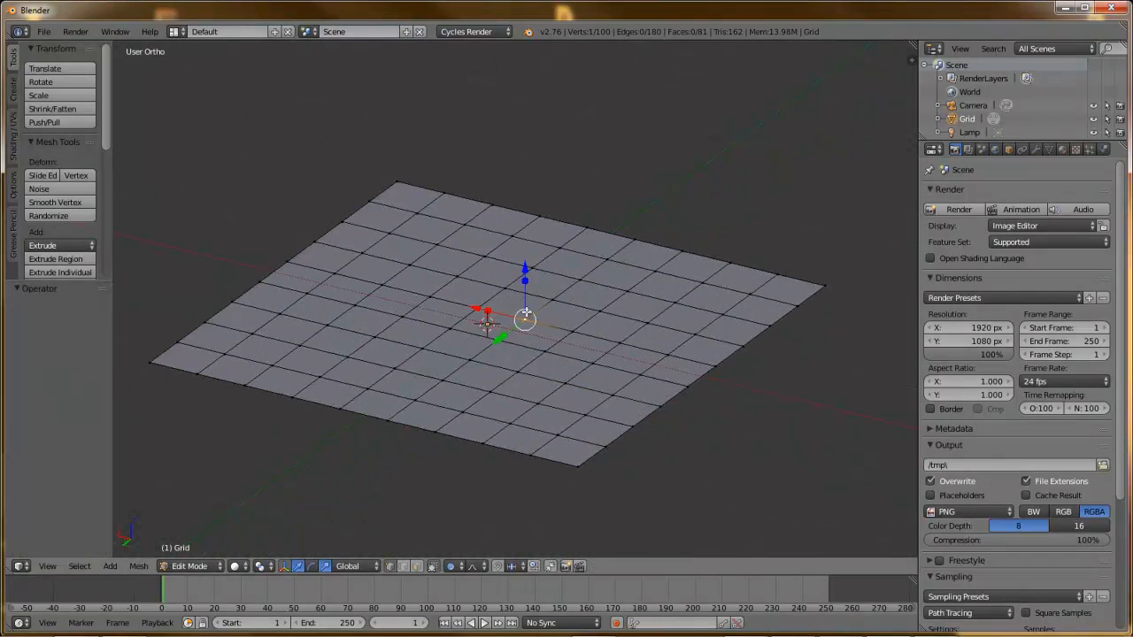
{"action": "middle_click_drag", "start_coordinate": [526, 312], "coordinate": [536, 334]}
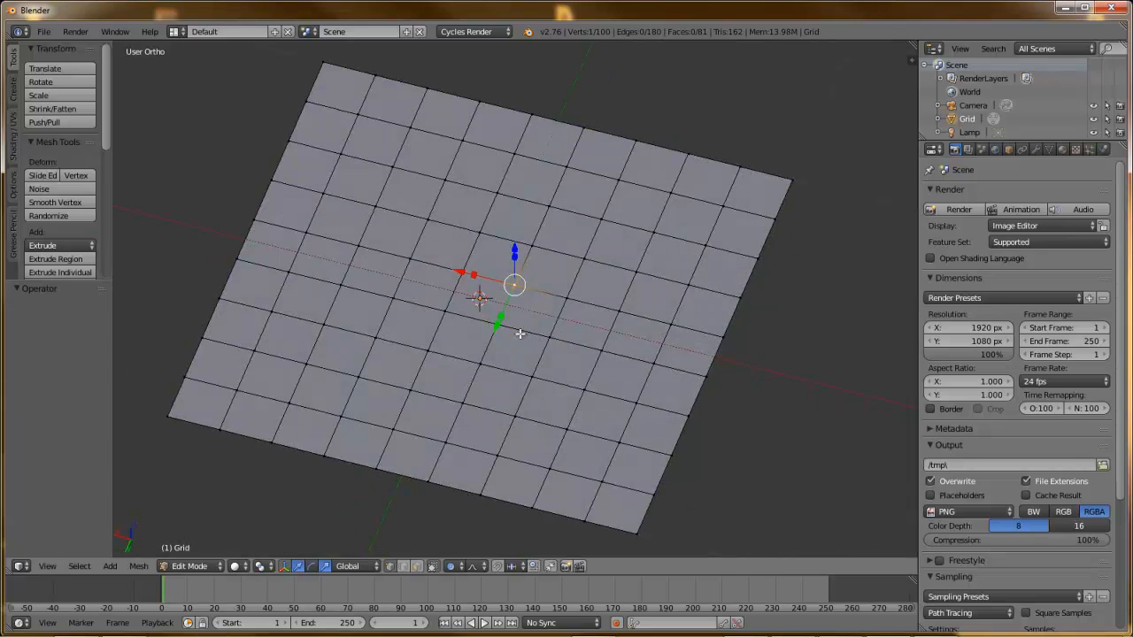
{"action": "key", "text": "KP_7"}
{"action": "scroll", "coordinate": [519, 329], "scroll_direction": "down", "scroll_amount": 3}
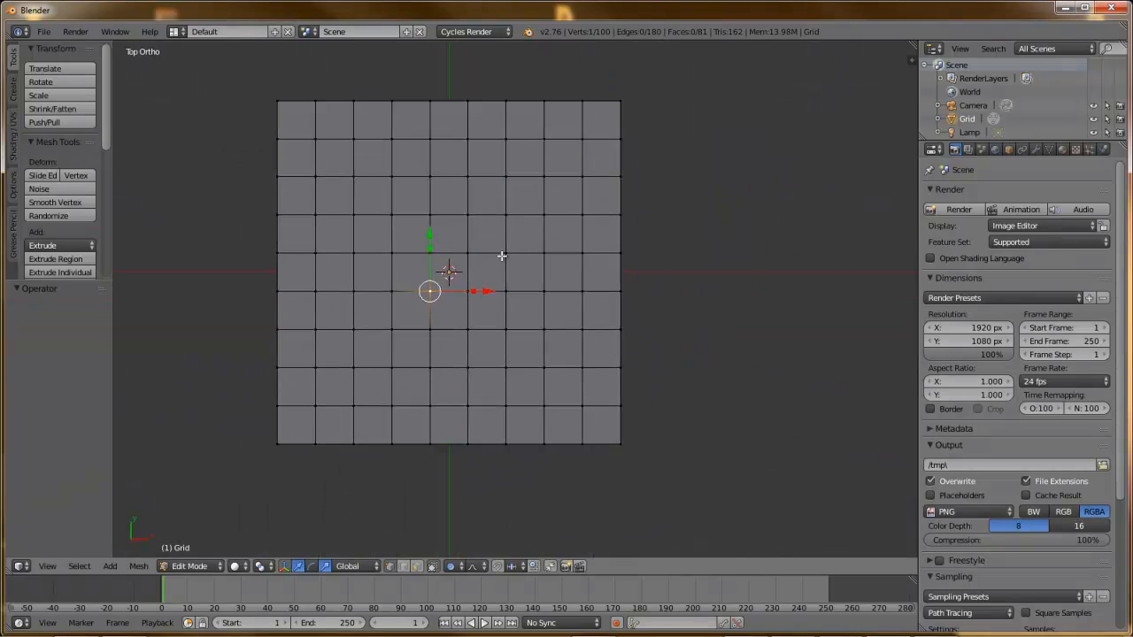
{"action": "key", "text": "b"}
{"action": "left_click_drag", "start_coordinate": [339, 160], "coordinate": [561, 407]}
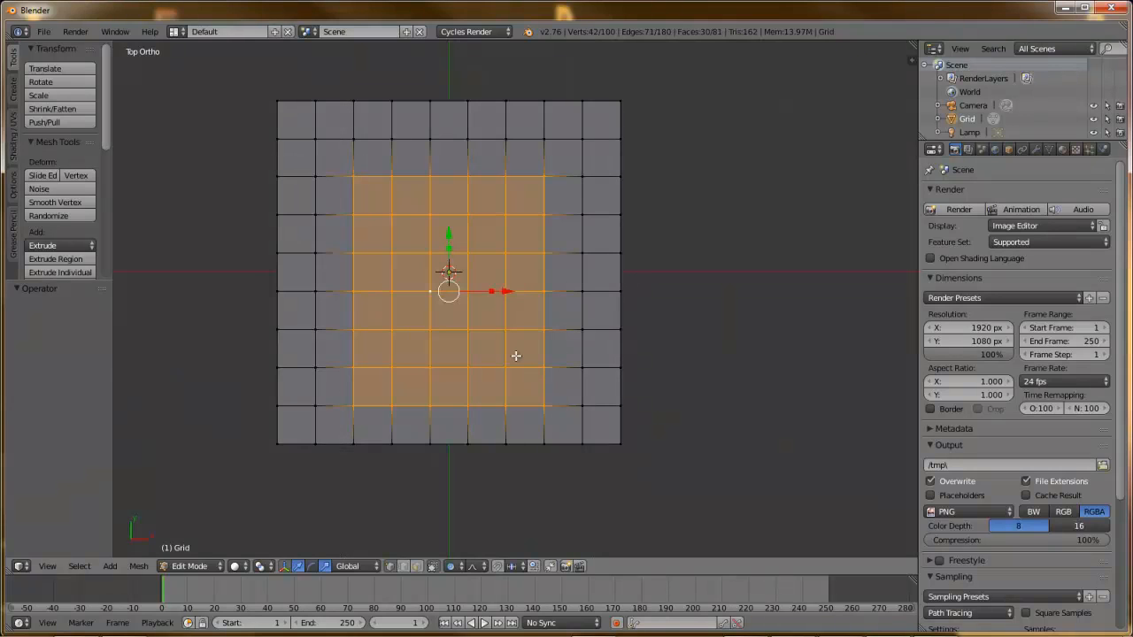
- Disable proportional editing and raise the selected middle block about 0.05 along Z in the front view
{"action": "key", "text": "KP_1"}
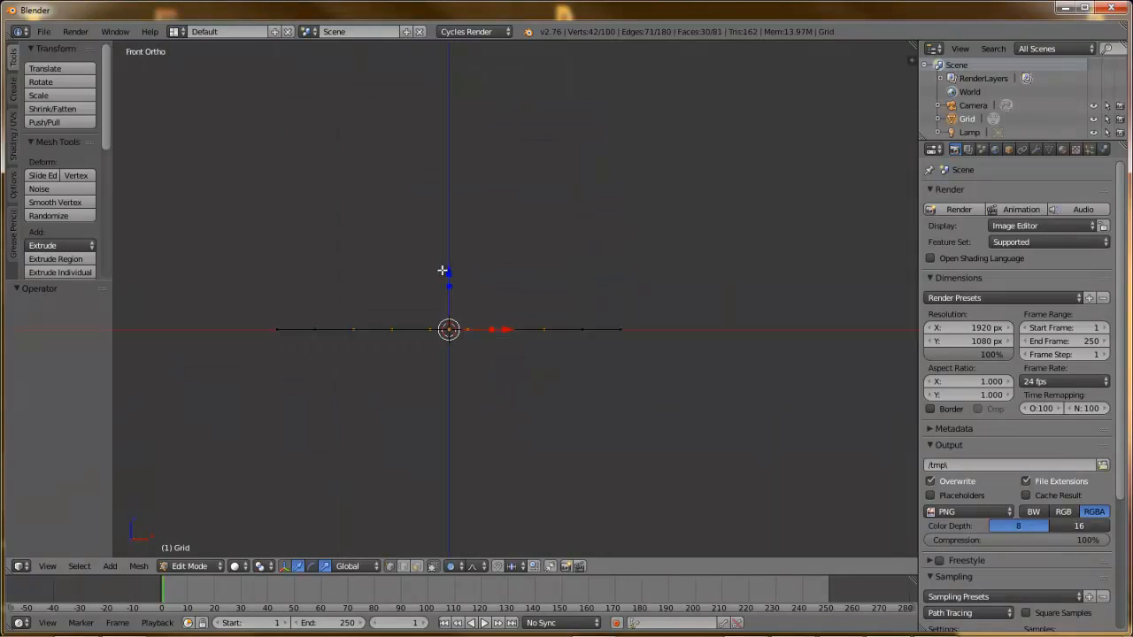
{"action": "key", "text": "o"}
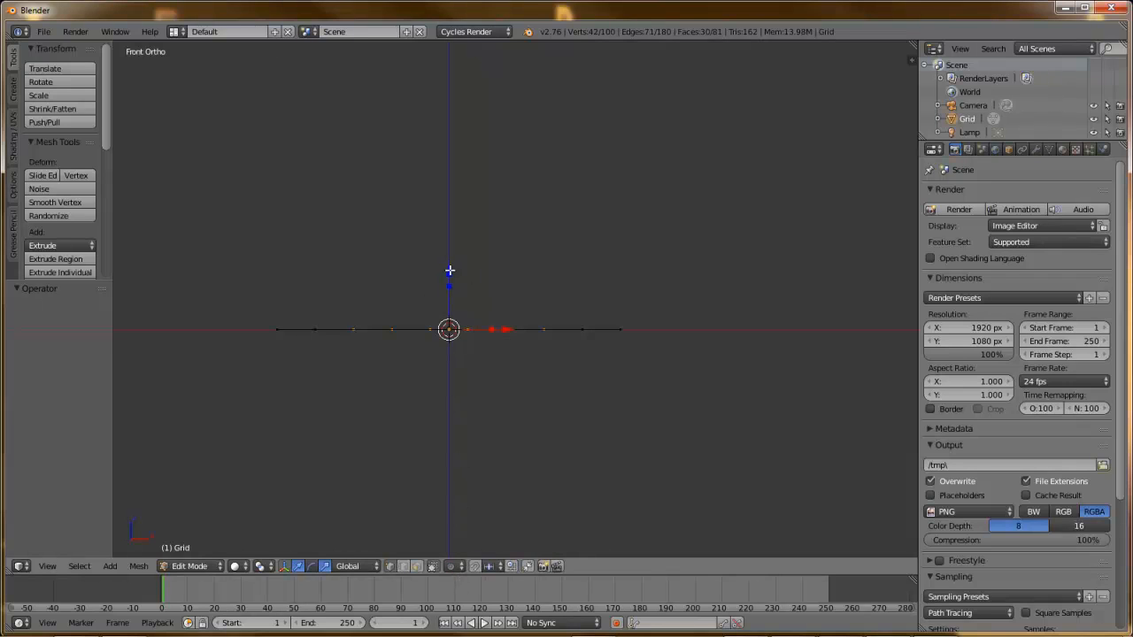
{"action": "left_click_drag", "start_coordinate": [449, 270], "coordinate": [456, 262]}
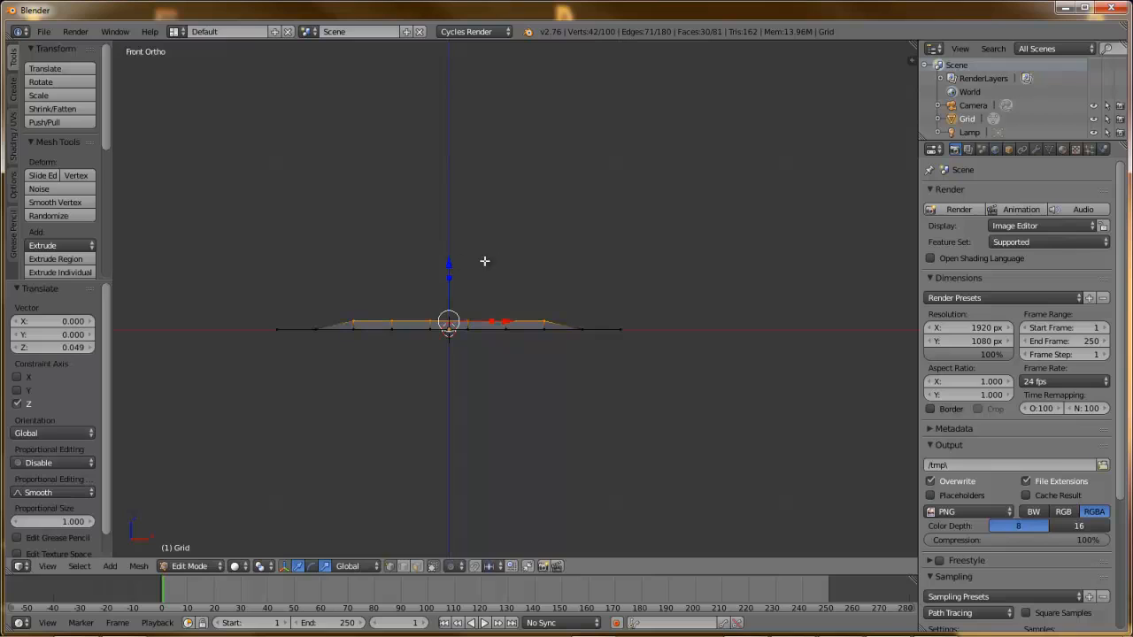
- Shrink the selection by one ring and raise the remaining 3 by 4 face block about 0.09 along Z
{"action": "mouse_move", "coordinate": [484, 258]}
{"action": "middle_mouse_down"}
{"action": "mouse_move", "coordinate": [505, 248]}
{"action": "mouse_move", "coordinate": [504, 258]}
{"action": "middle_mouse_up"}
{"action": "key", "text": "ctrl+KP_Subtract"}
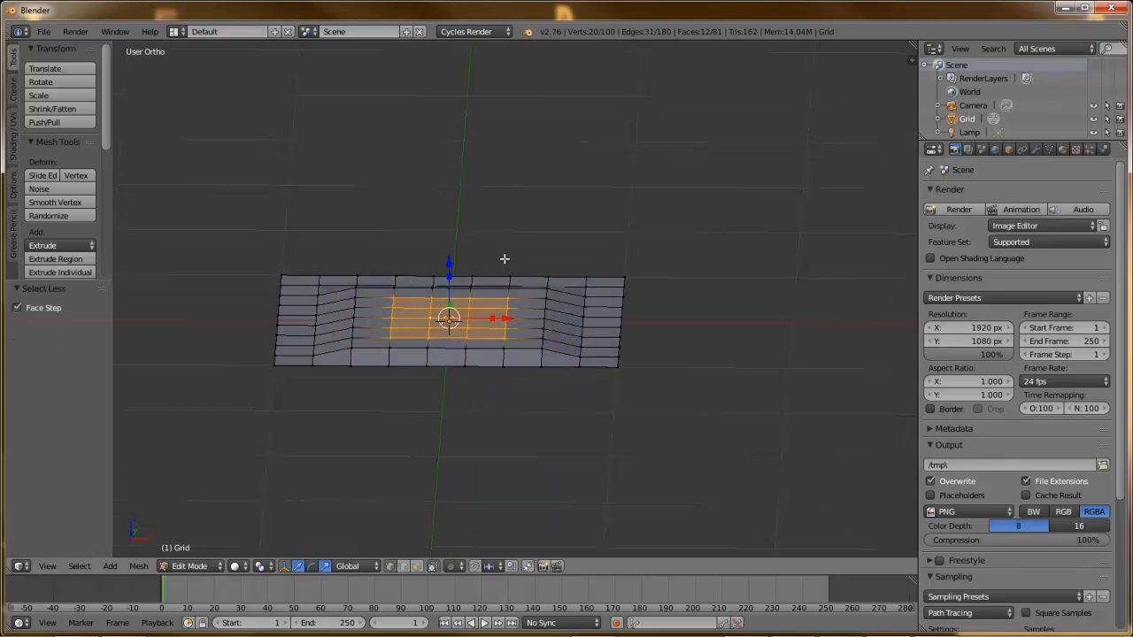
{"action": "key", "text": "KP_1"}
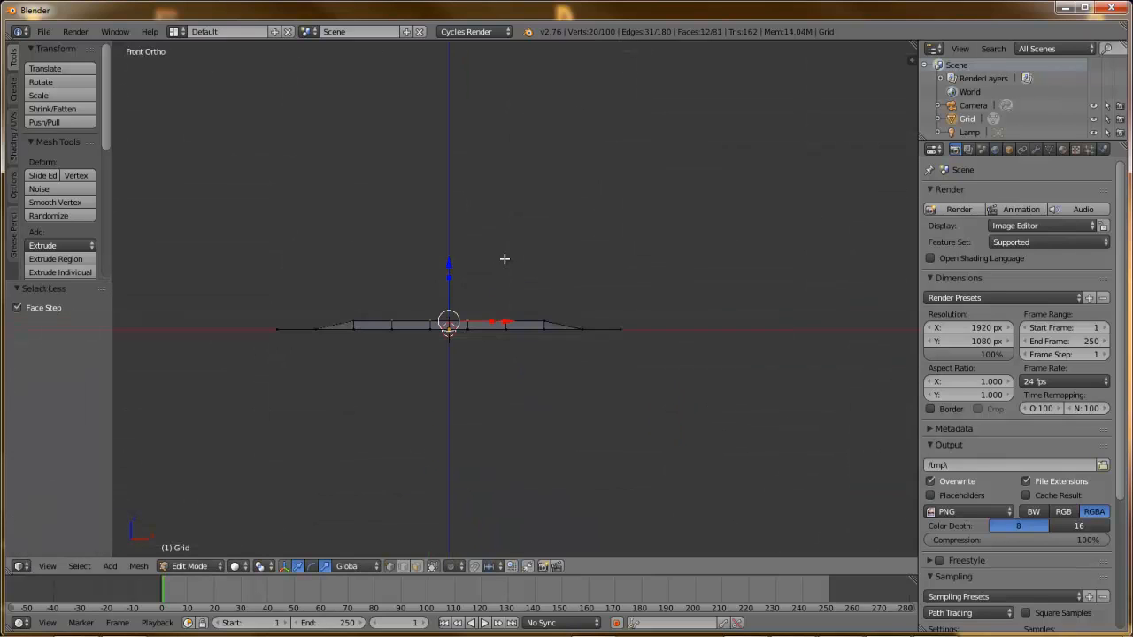
{"action": "left_click_drag", "start_coordinate": [449, 263], "coordinate": [450, 247]}
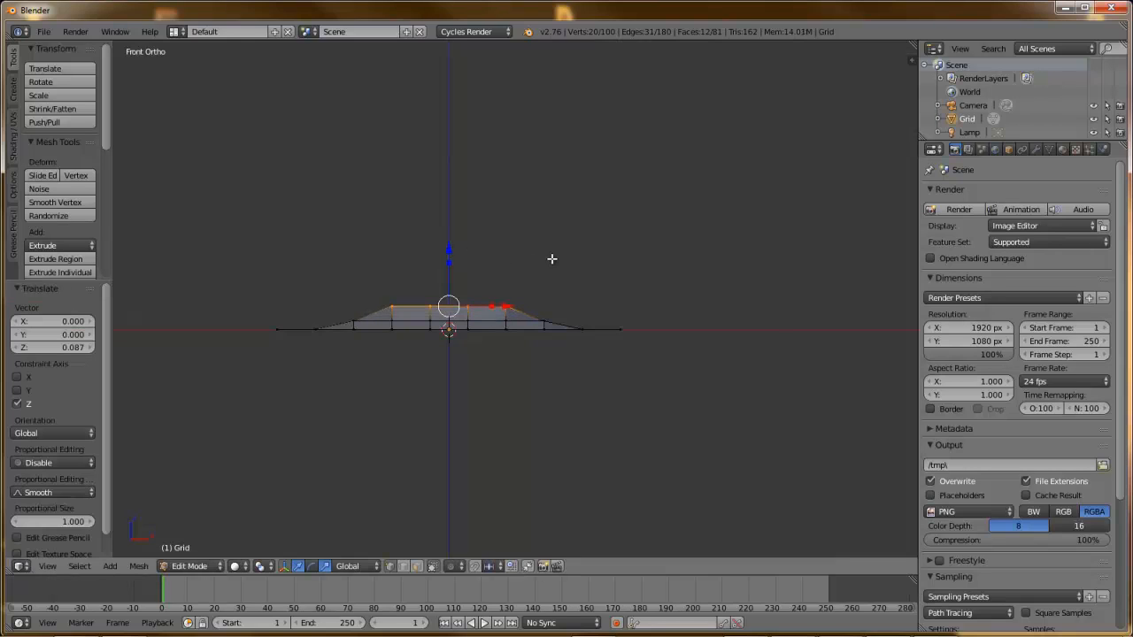
- Shrink the selection by another ring and raise the two innermost faces about 0.10 along Z
{"action": "key", "text": "ctrl+KP_Subtract"}
{"action": "left_click_drag", "start_coordinate": [448, 246], "coordinate": [453, 230]}
{"action": "middle_click_drag", "start_coordinate": [547, 242], "coordinate": [581, 322]}
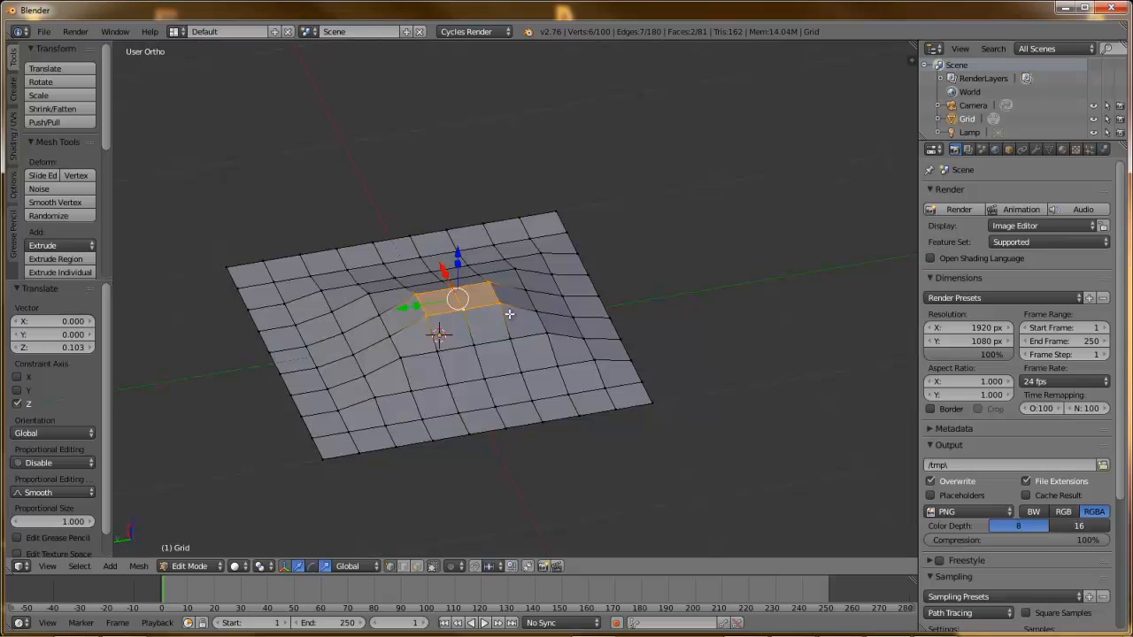
- Undo the stepped raises and selection reductions, back to the flat grid with the 5 by 6 face block selected
{"action": "key", "text": "ctrl+z"}
{"action": "key", "text": "ctrl+z"}
{"action": "key", "text": "ctrl+z"}
{"action": "key", "text": "ctrl+z"}
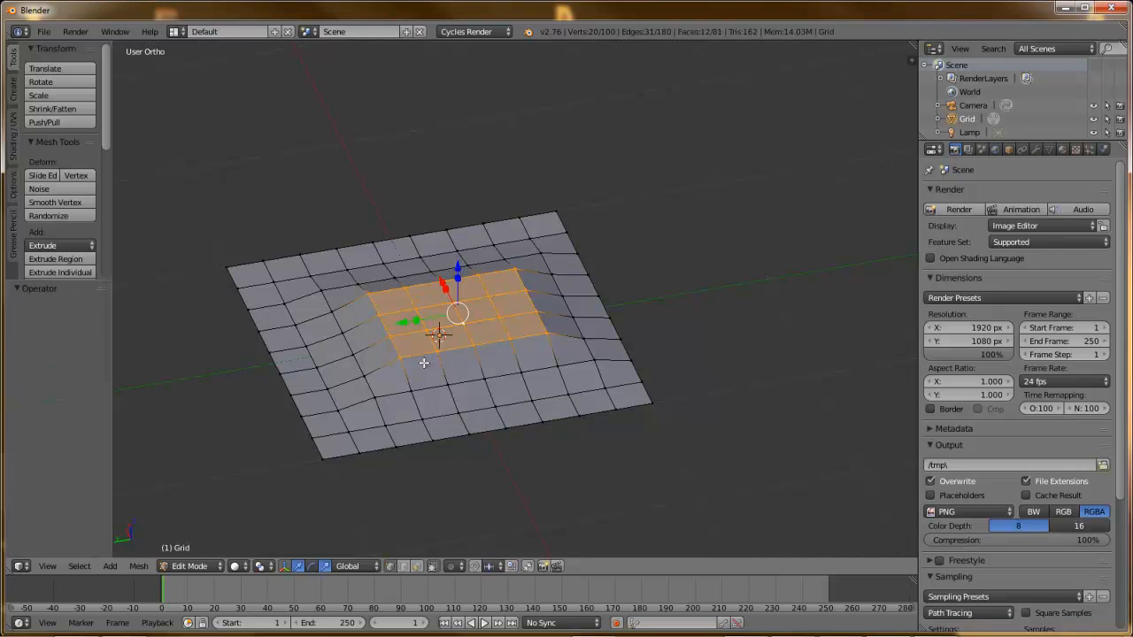
{"action": "middle_click_drag", "start_coordinate": [390, 376], "coordinate": [508, 390]}
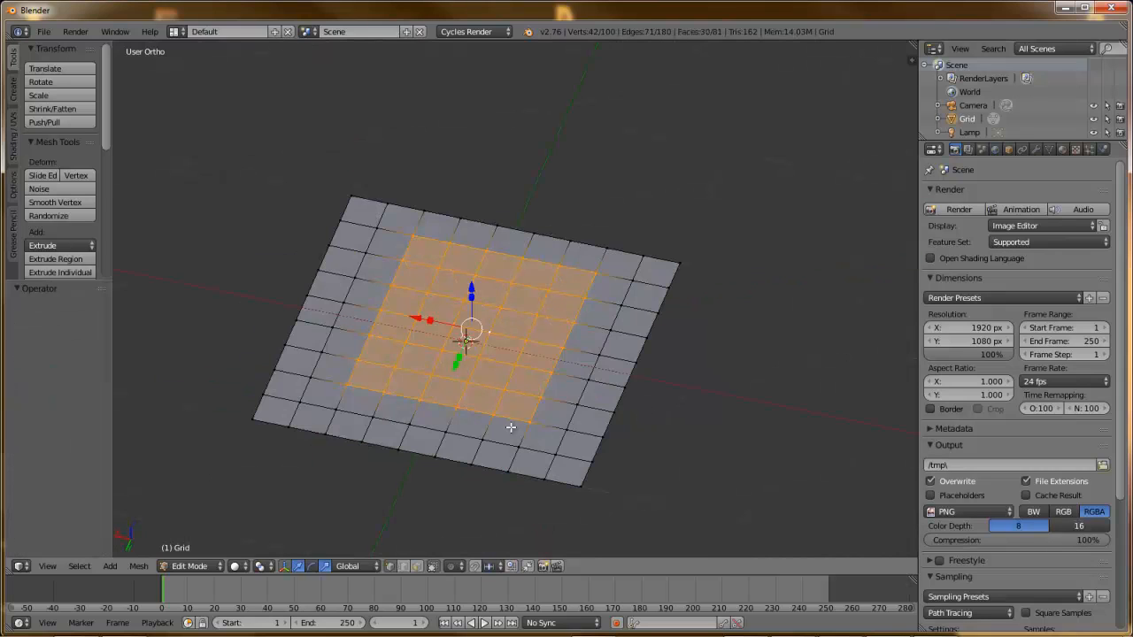
- Set proportional editing to the Connected mode for the selected middle block of the grid
{"action": "left_click", "coordinate": [452, 567]}
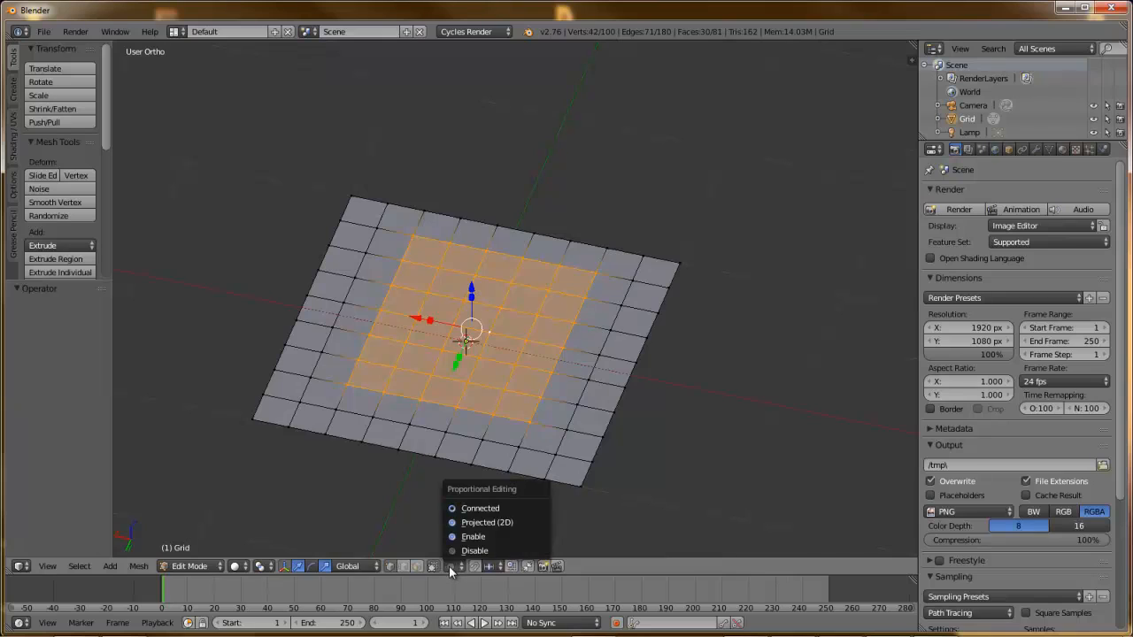
{"action": "left_click", "coordinate": [482, 510]}
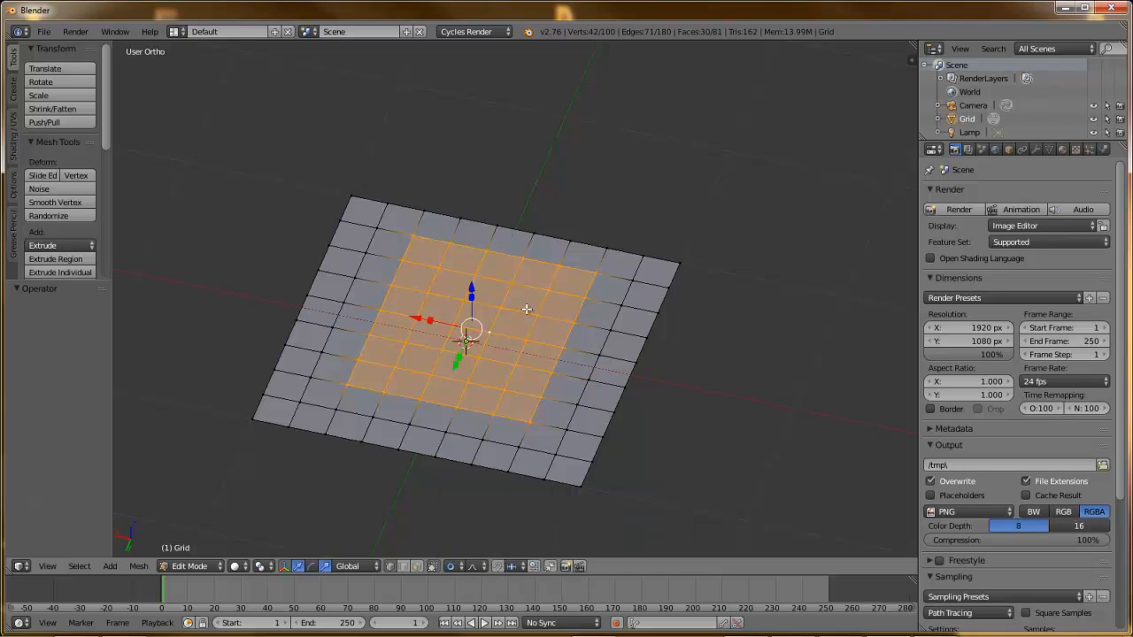
{"action": "scroll", "coordinate": [548, 347], "scroll_direction": "down", "scroll_amount": 3}
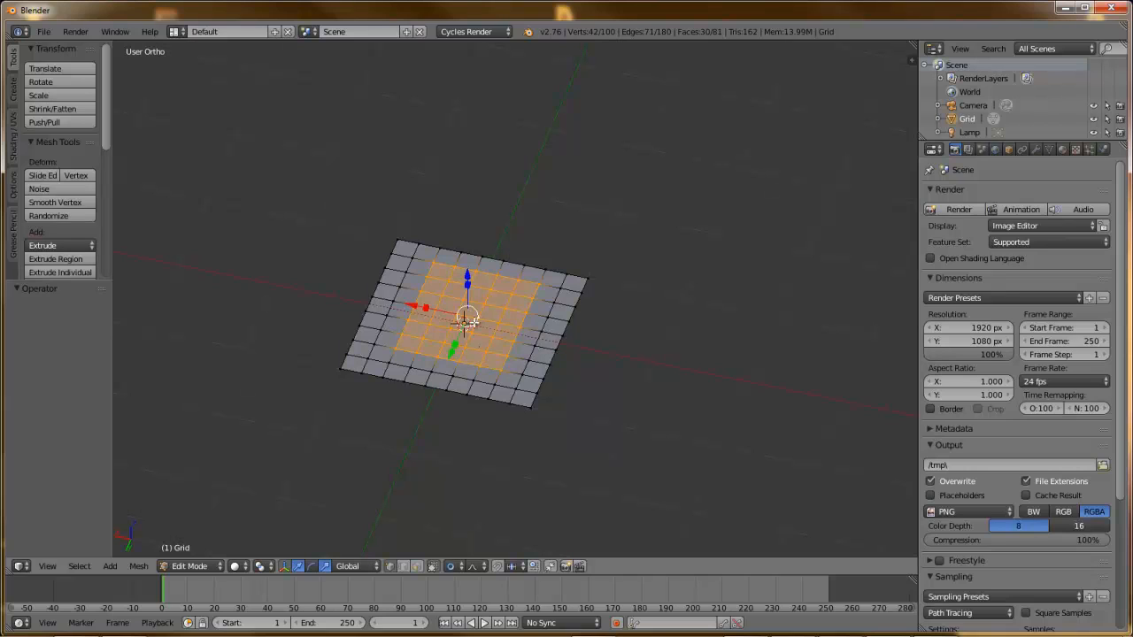
- Add a UV sphere to the grid mesh, raise it about 1.86 along Z and move it about -2.05 along X
{"action": "key", "text": "shift+a"}
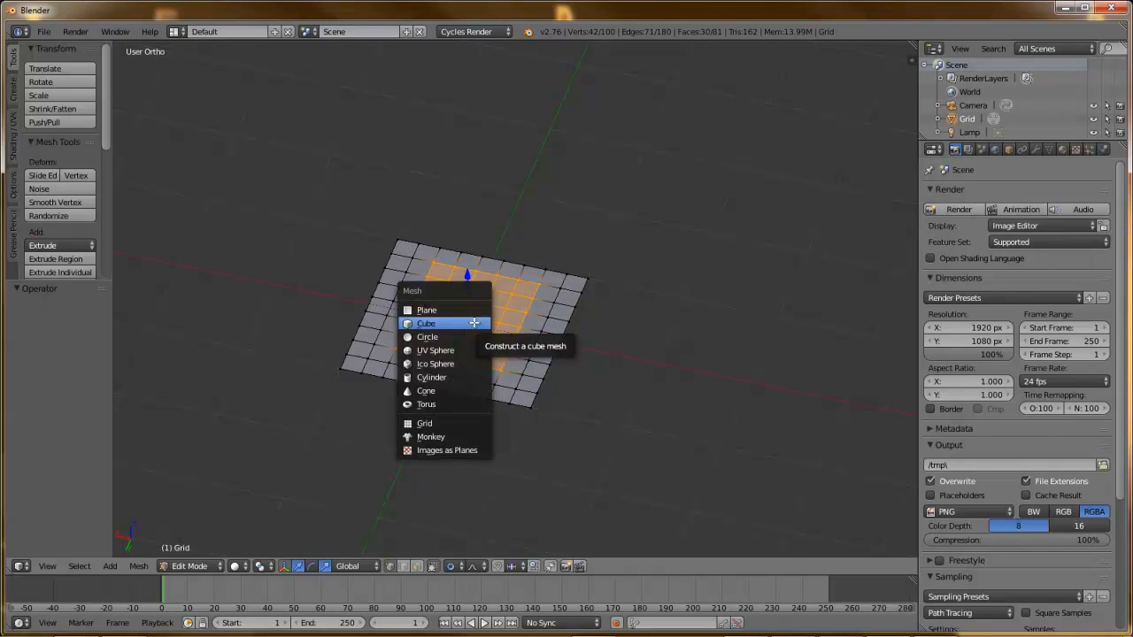
{"action": "left_click", "coordinate": [466, 348]}
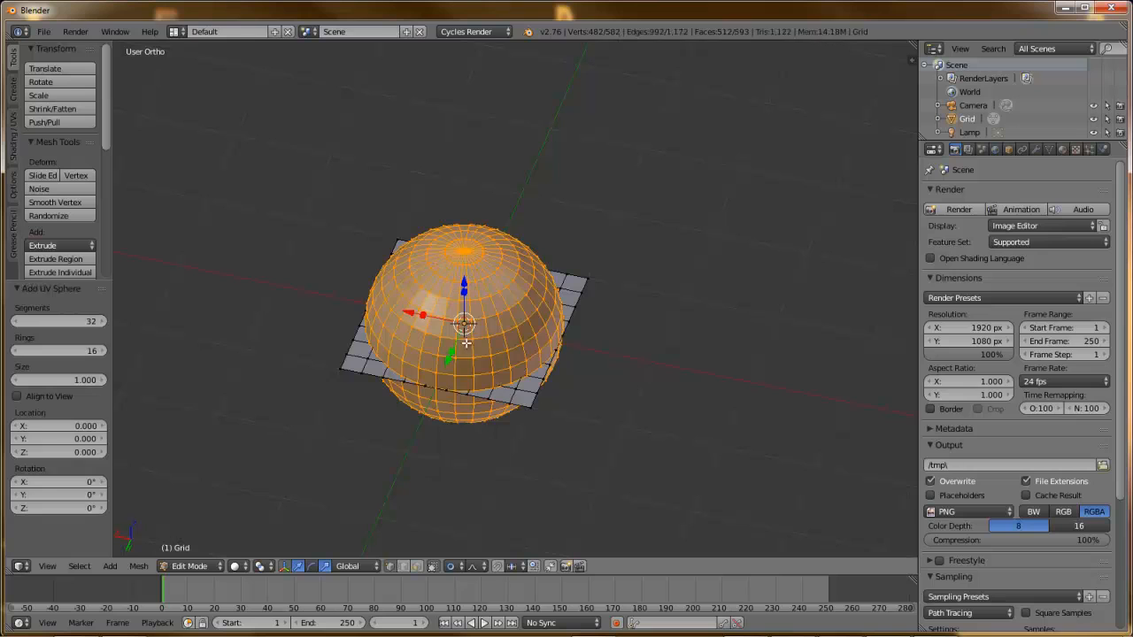
{"action": "key", "text": "g"}
{"action": "key", "text": "z"}
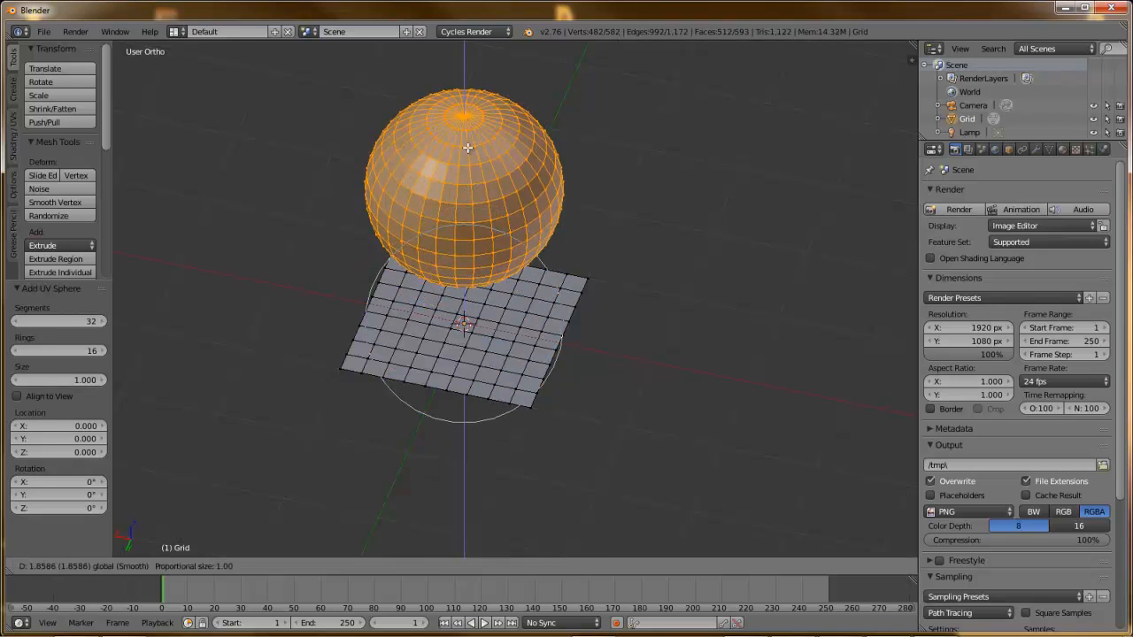
{"action": "left_click", "coordinate": [467, 148]}
{"action": "key", "text": "g"}
{"action": "key", "text": "x"}
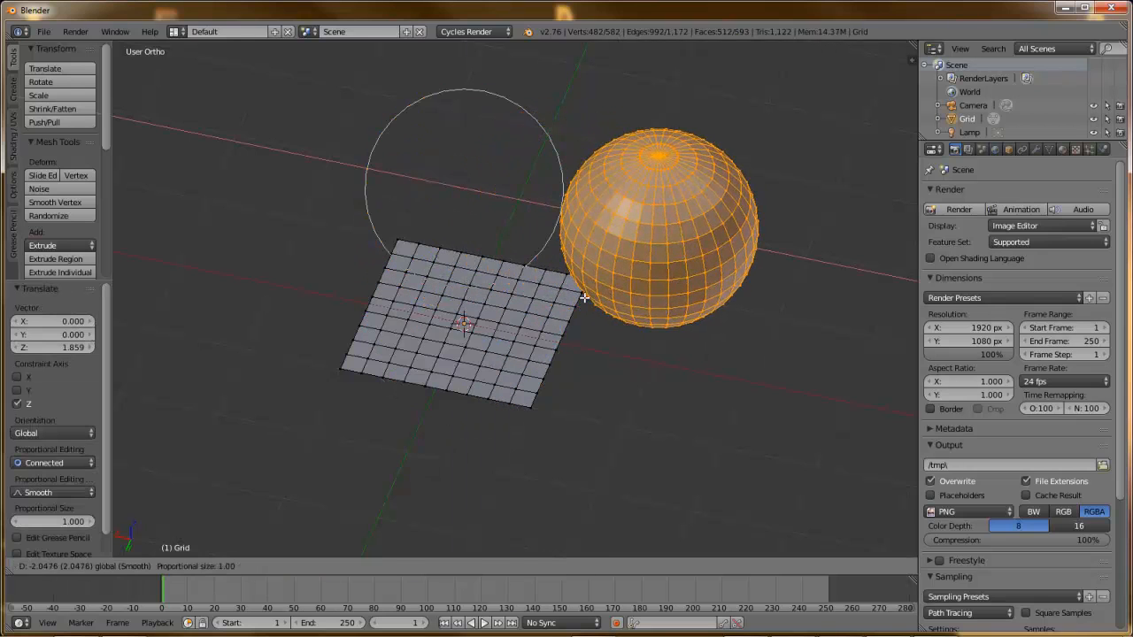
{"action": "left_click_drag", "start_coordinate": [584, 297], "coordinate": [584, 297]}
- Lower the sphere along Z to the grid's level, finishing with a move of about -1.51
{"action": "left_click_drag", "start_coordinate": [641, 267], "coordinate": [617, 346]}
{"action": "middle_click_drag", "start_coordinate": [582, 344], "coordinate": [523, 312]}
{"action": "left_click_drag", "start_coordinate": [686, 156], "coordinate": [686, 175]}
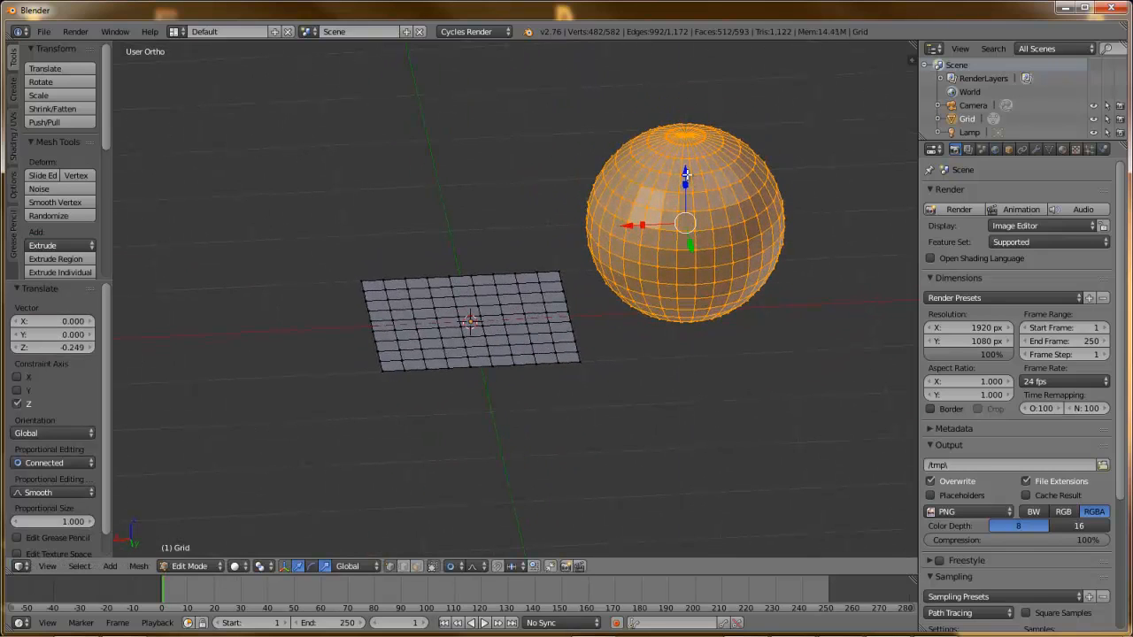
{"action": "key", "text": "KP_1"}
{"action": "left_click_drag", "start_coordinate": [251, 100], "coordinate": [443, 276]}
{"action": "middle_click_drag", "start_coordinate": [443, 277], "coordinate": [516, 329]}
- Move the sphere about 2.12 along X and about 0.90 along Y so it sits beside the grid's edge
{"action": "key", "text": "KP_7"}
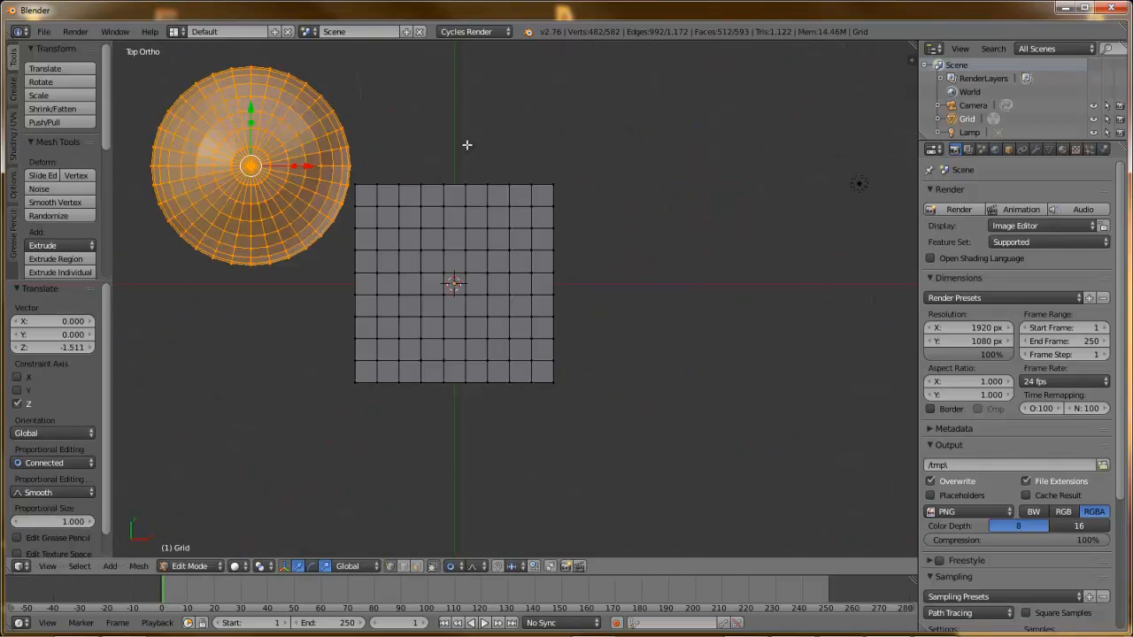
{"action": "left_click_drag", "start_coordinate": [314, 169], "coordinate": [525, 169]}
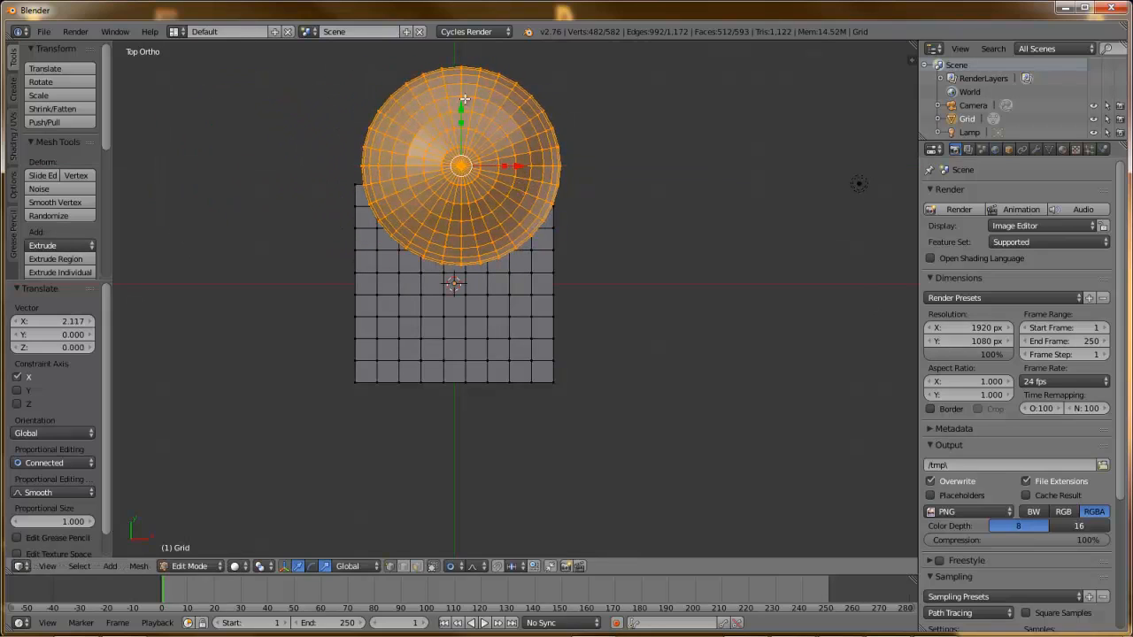
{"action": "left_click_drag", "start_coordinate": [461, 109], "coordinate": [472, 533]}
{"action": "middle_click_drag", "start_coordinate": [472, 534], "coordinate": [422, 362]}
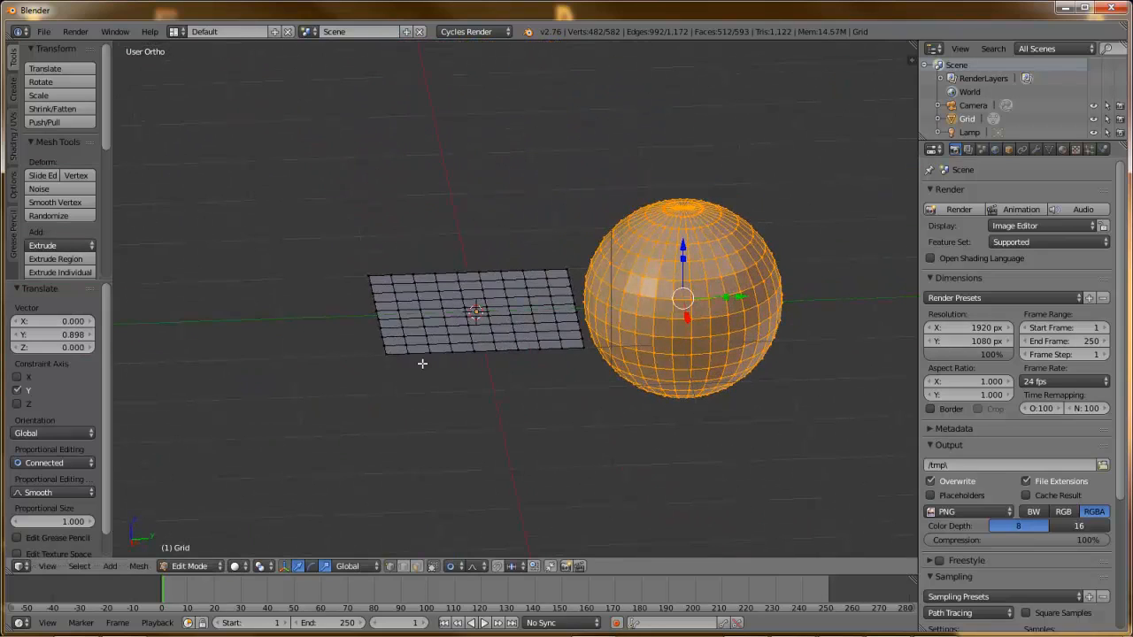
- Set proportional editing to Enable and raise the grid's edge vertex nearest the sphere about 0.78 along Z
{"action": "left_click", "coordinate": [448, 567]}
{"action": "left_click", "coordinate": [461, 534]}
{"action": "scroll", "coordinate": [583, 312], "scroll_direction": "up", "scroll_amount": 2}
{"action": "right_click", "coordinate": [624, 306]}
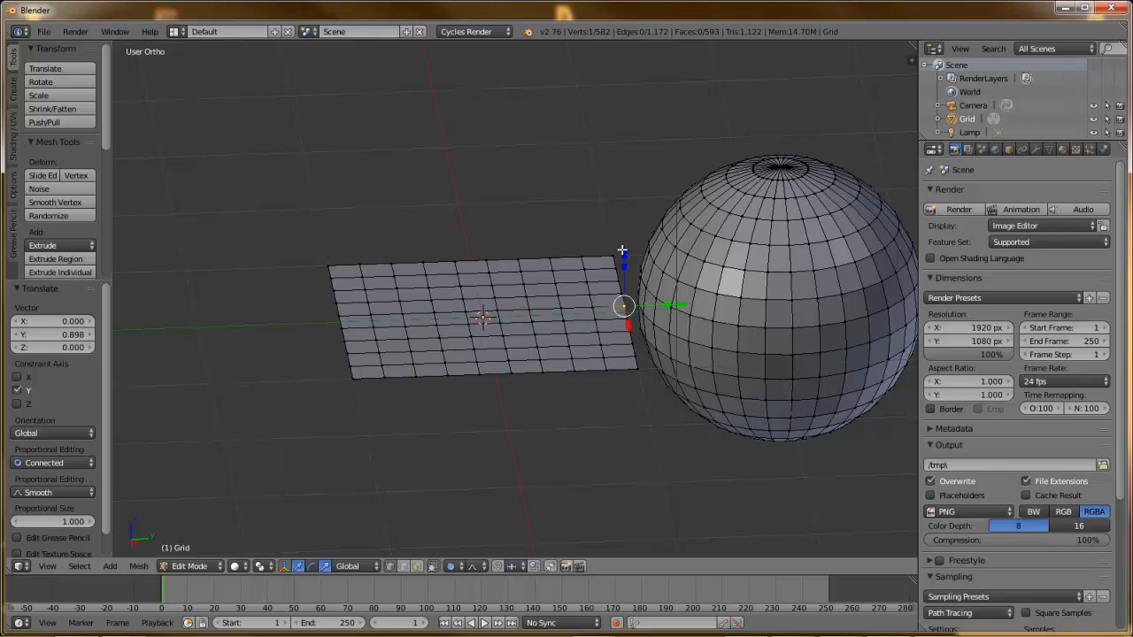
{"action": "left_click_drag", "start_coordinate": [622, 252], "coordinate": [634, 148]}
{"action": "middle_click_drag", "start_coordinate": [642, 279], "coordinate": [637, 207]}
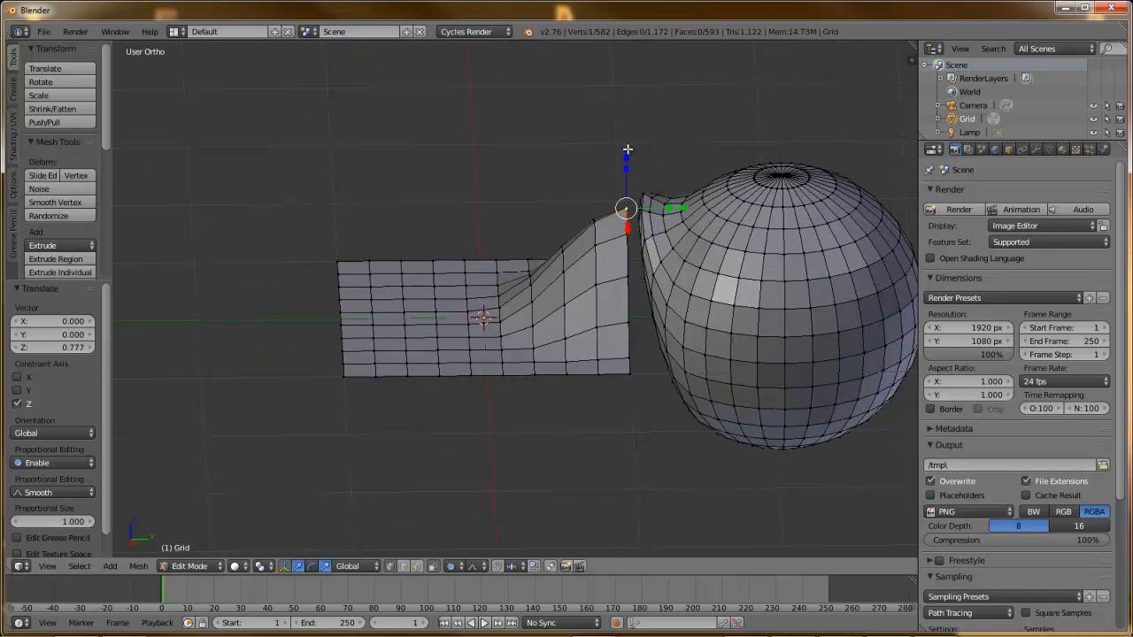
- Move the grid's edge vertex about 0.01 along Z while varying the proportional size, ending at 1.61
{"action": "left_click_drag", "start_coordinate": [627, 149], "coordinate": [638, 211]}
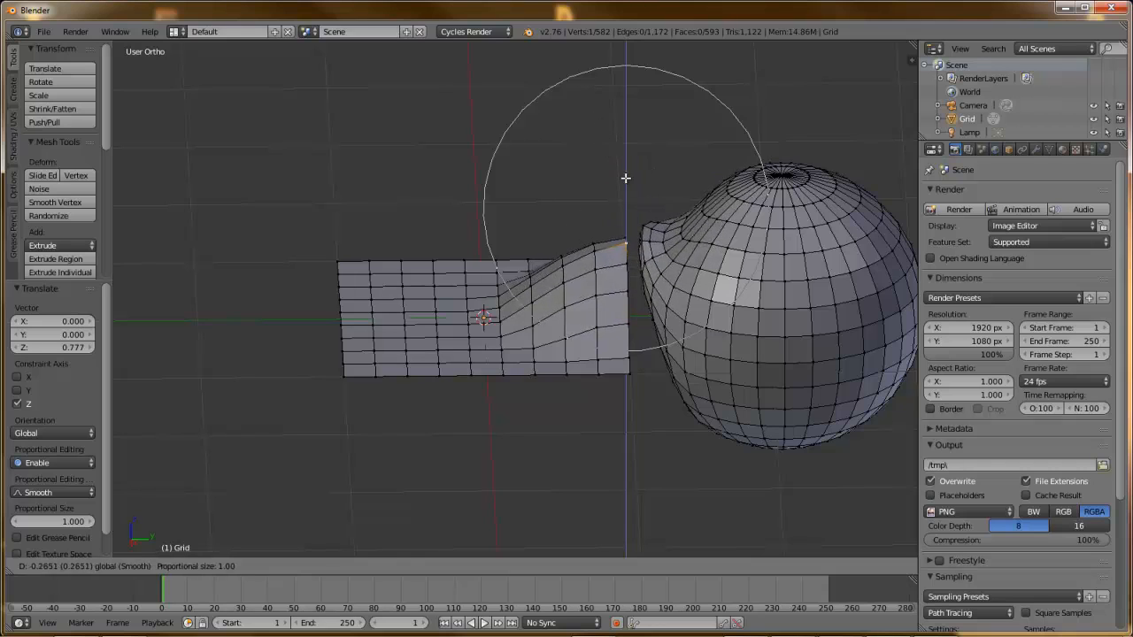
{"action": "scroll", "coordinate": [625, 181], "scroll_direction": "down", "scroll_amount": 4}
{"action": "scroll", "coordinate": [625, 184], "scroll_direction": "up", "scroll_amount": 7}
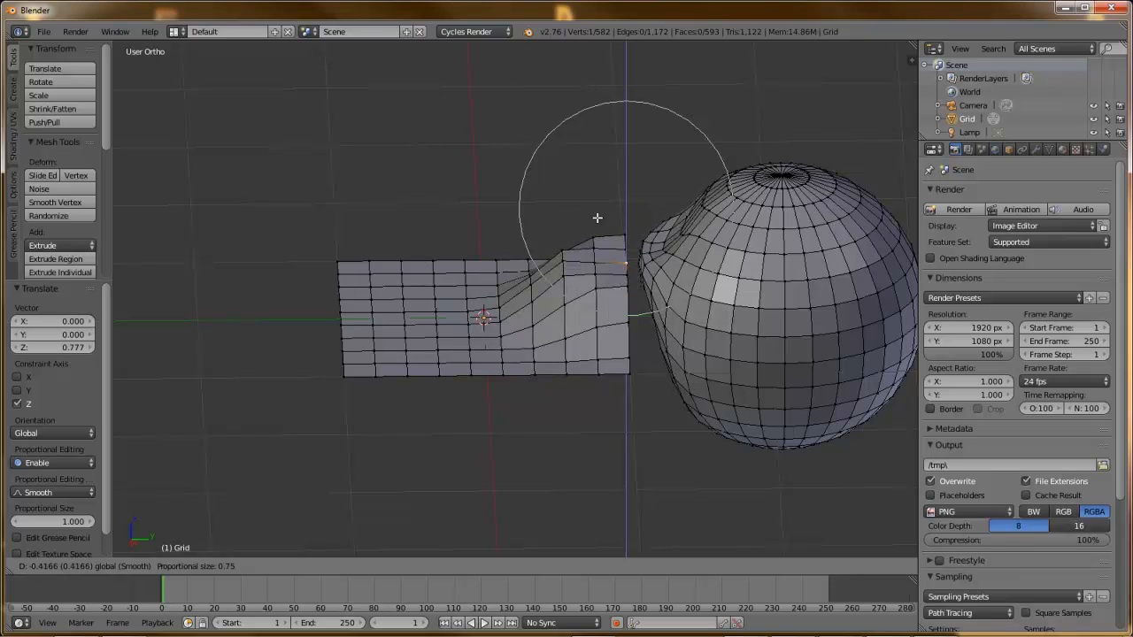
{"action": "scroll", "coordinate": [642, 214], "scroll_direction": "down", "scroll_amount": 3}
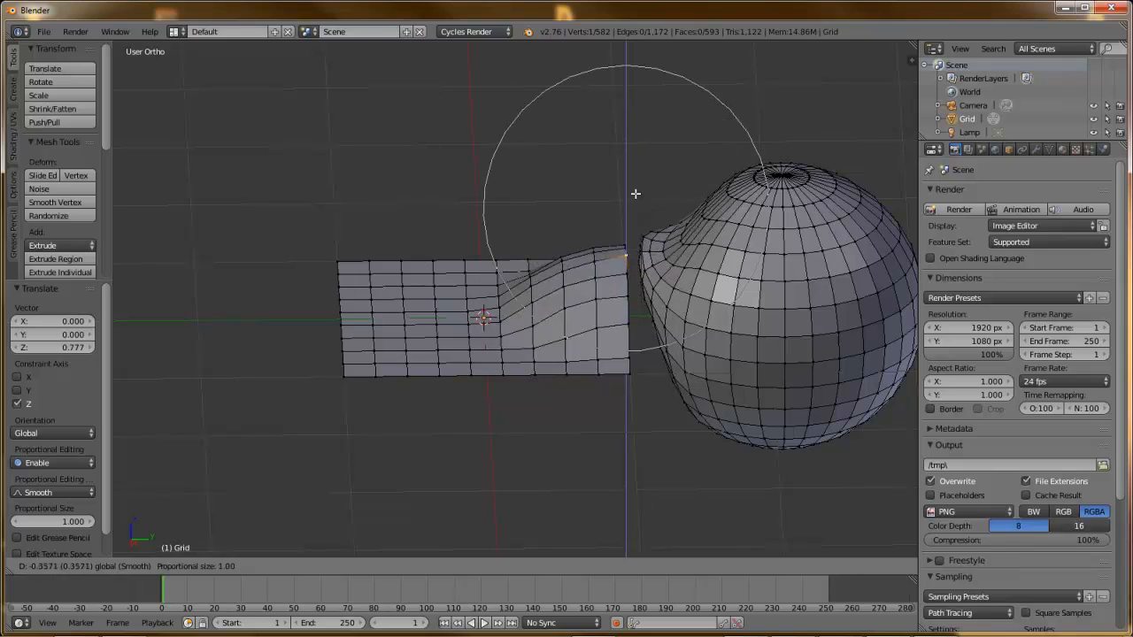
{"action": "scroll", "coordinate": [637, 196], "scroll_direction": "up", "scroll_amount": 7}
{"action": "scroll", "coordinate": [655, 226], "scroll_direction": "down", "scroll_amount": 7}
{"action": "scroll", "coordinate": [673, 253], "scroll_direction": "down", "scroll_amount": 5}
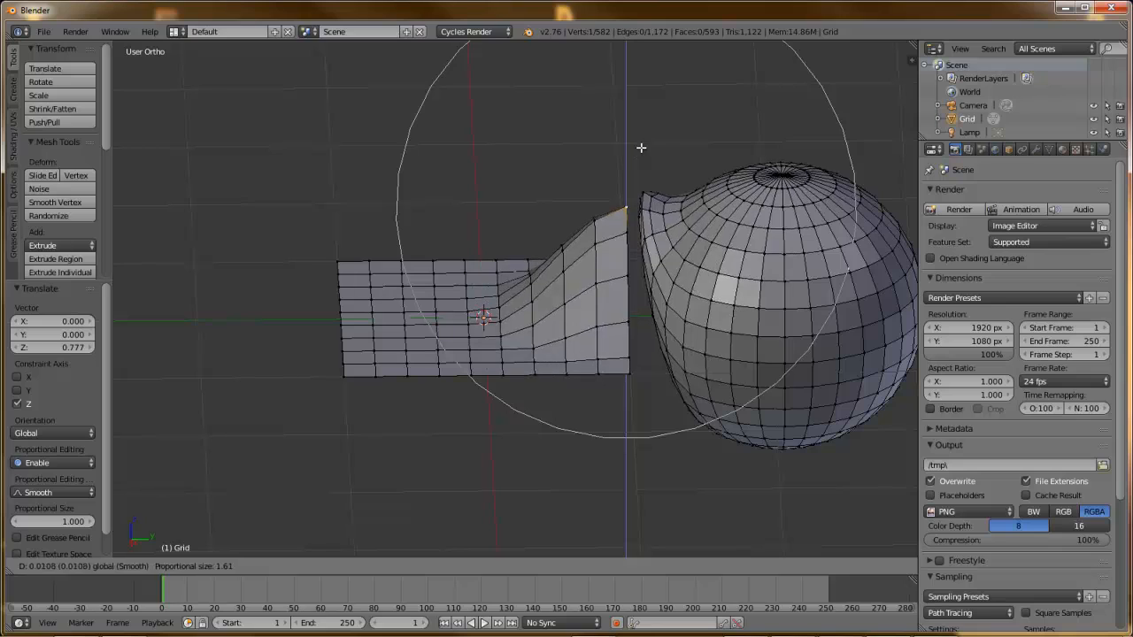
{"action": "left_click", "coordinate": [641, 148]}
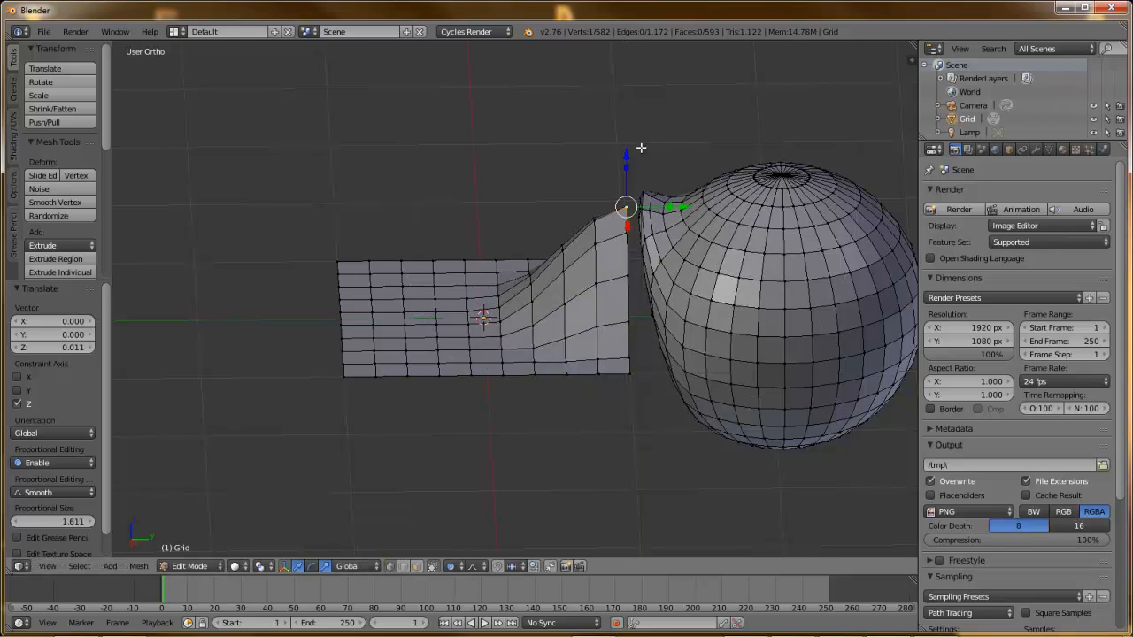
- Switch proportional editing to Connected and lower the same edge vertex about 0.94 along Z
{"action": "left_click", "coordinate": [453, 566]}
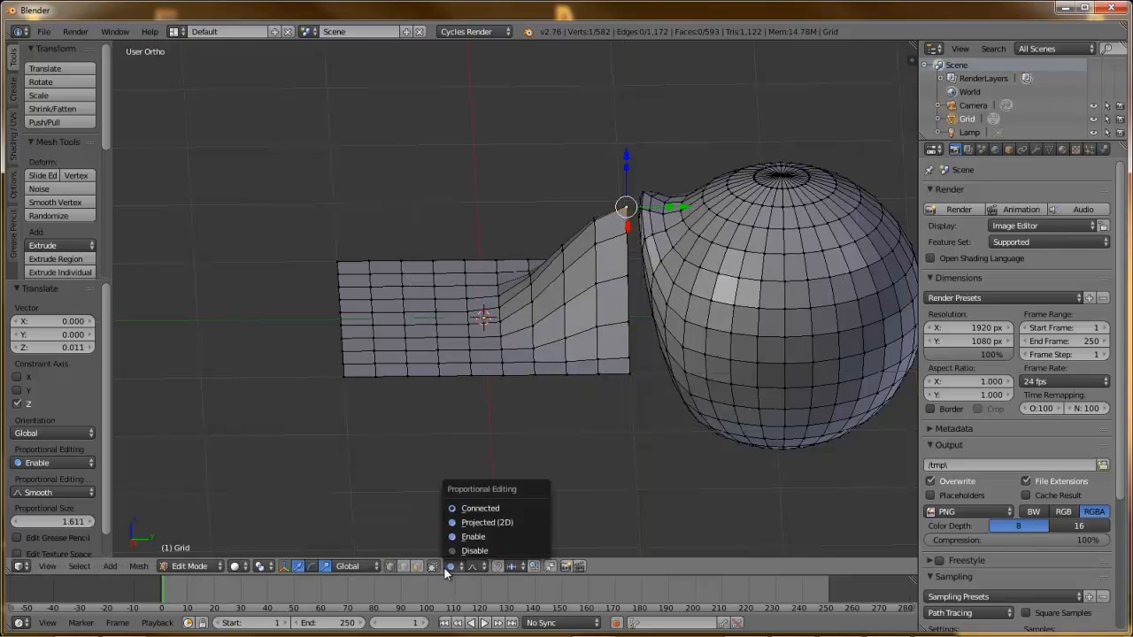
{"action": "left_click", "coordinate": [489, 509]}
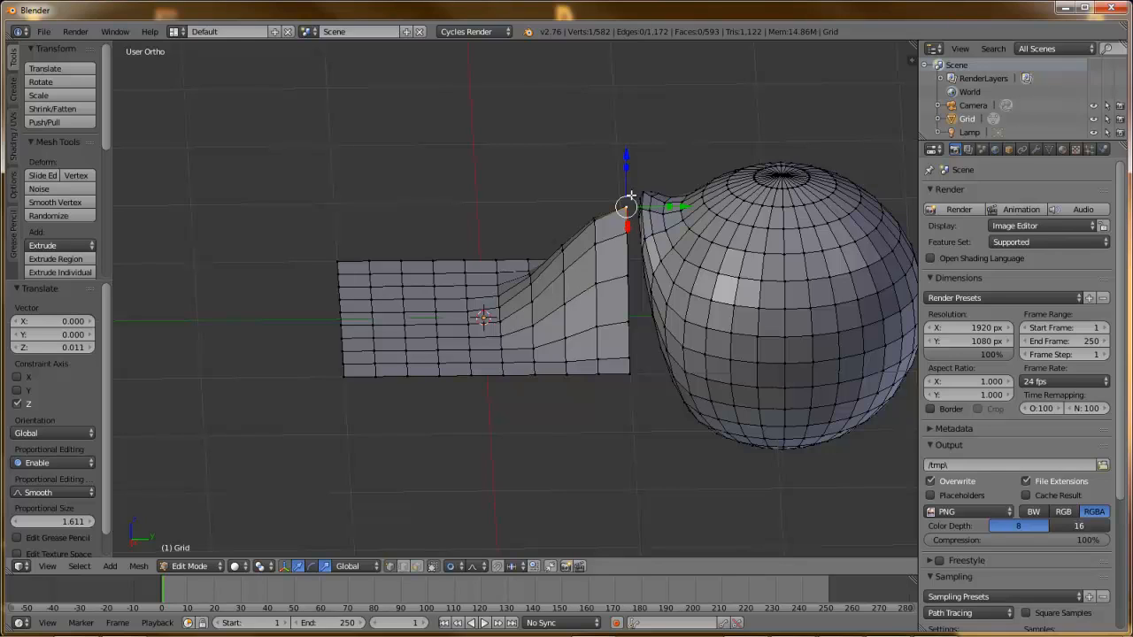
{"action": "key", "text": "g"}
{"action": "key", "text": "z"}
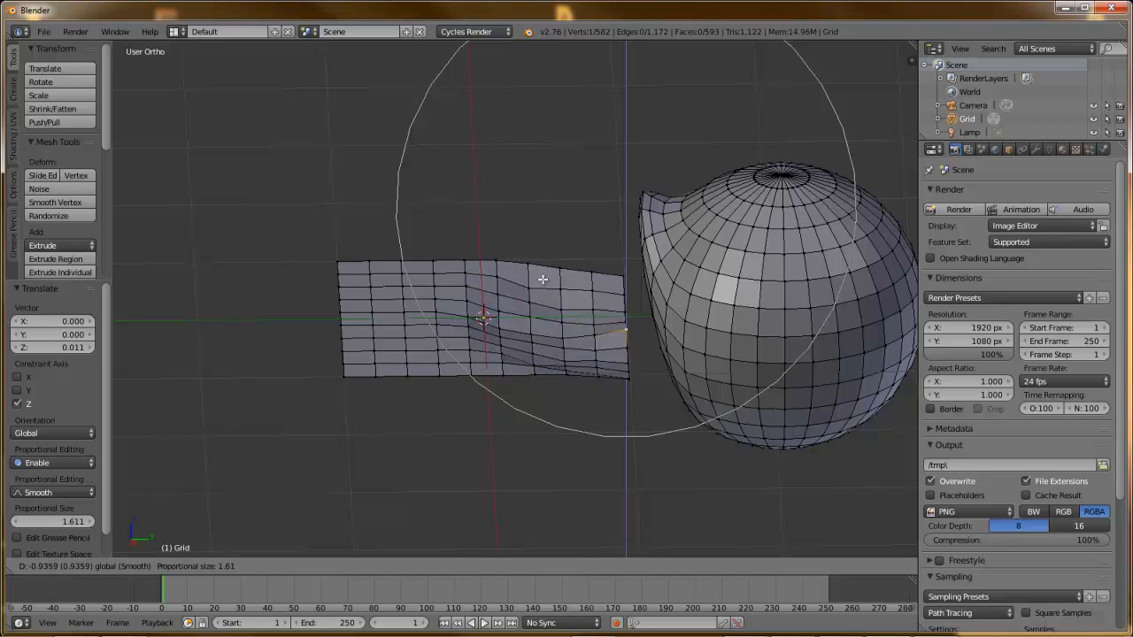
{"action": "left_click", "coordinate": [543, 280]}
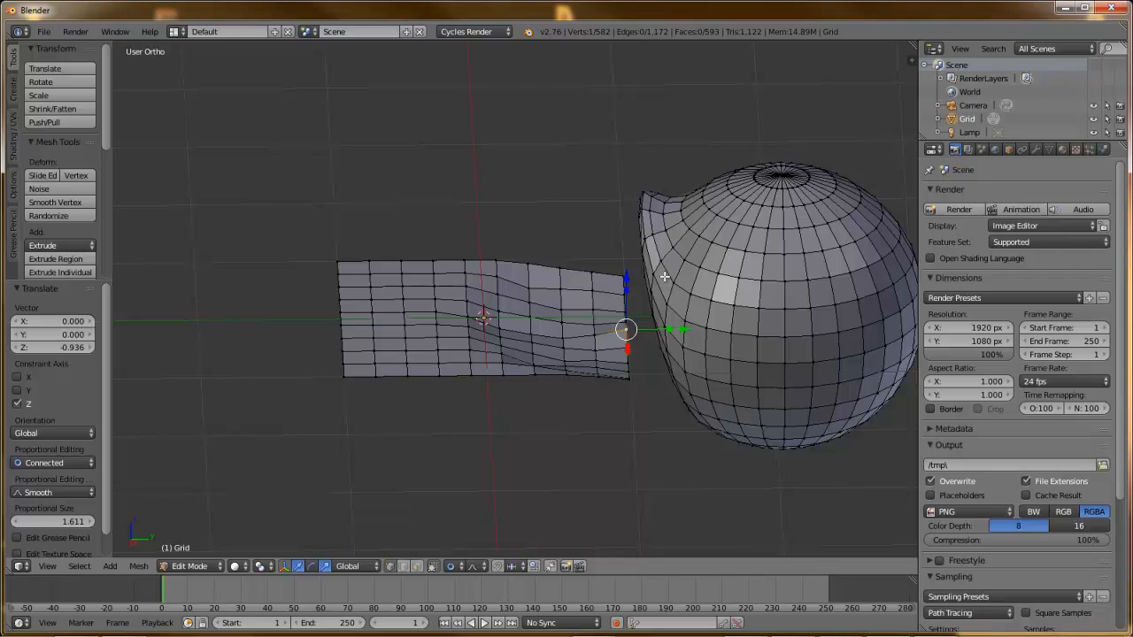
- Return to Object Mode and delete the combined grid and sphere object
{"action": "key", "text": "Tab"}
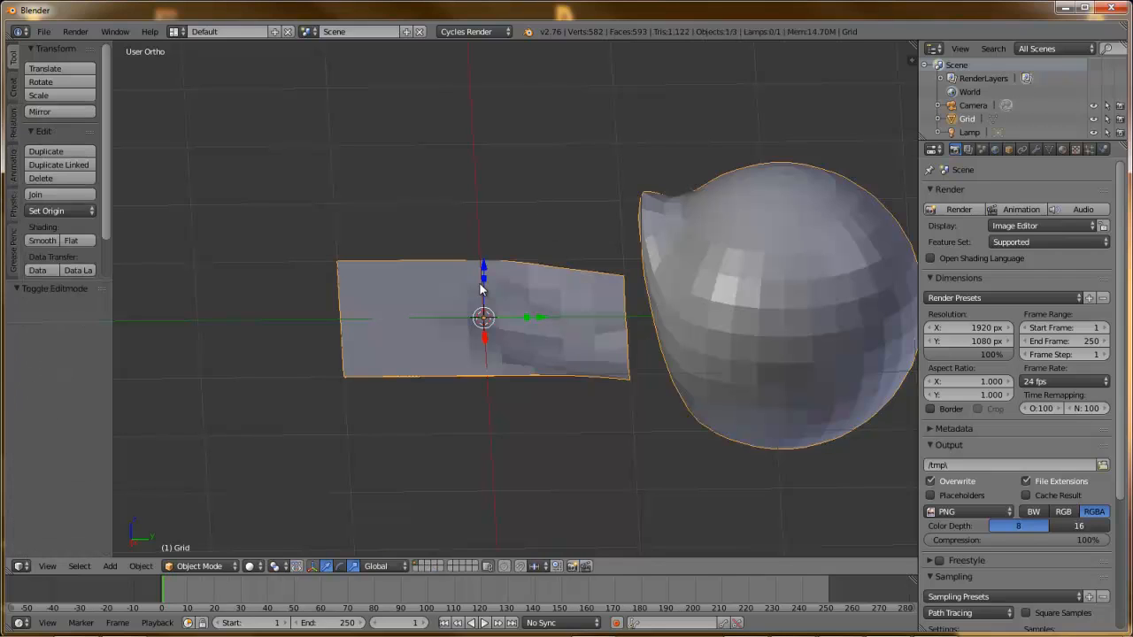
{"action": "scroll", "coordinate": [480, 288], "scroll_direction": "down", "scroll_amount": 8}
{"action": "scroll", "coordinate": [479, 288], "scroll_direction": "up", "scroll_amount": 5}
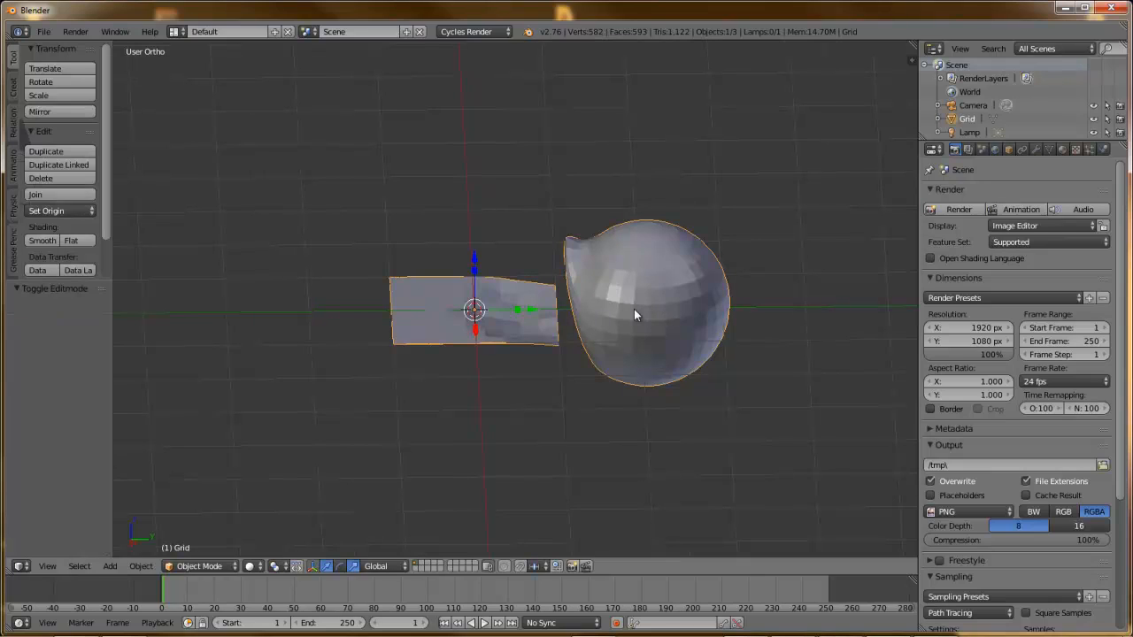
{"action": "key", "text": "Delete"}
- Add a cube mesh and enter Edit Mode on it
{"action": "key", "text": "shift+a"}
{"action": "mouse_move", "coordinate": [633, 309]}
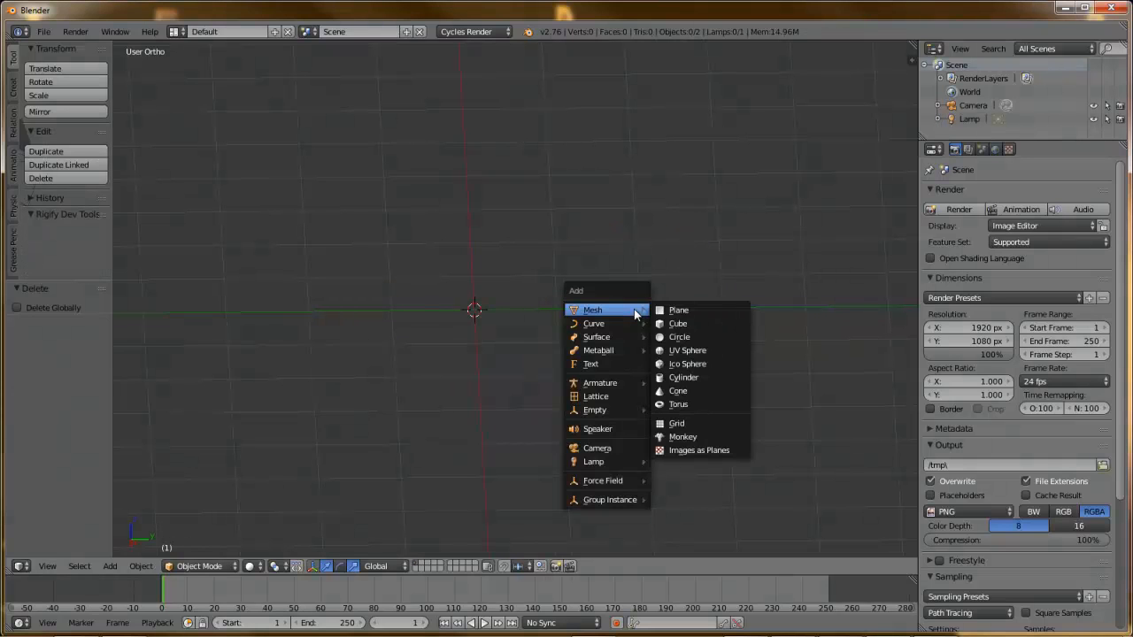
{"action": "left_click", "coordinate": [678, 323]}
{"action": "key", "text": "Tab"}
{"action": "scroll", "coordinate": [474, 313], "scroll_direction": "up", "scroll_amount": 5}
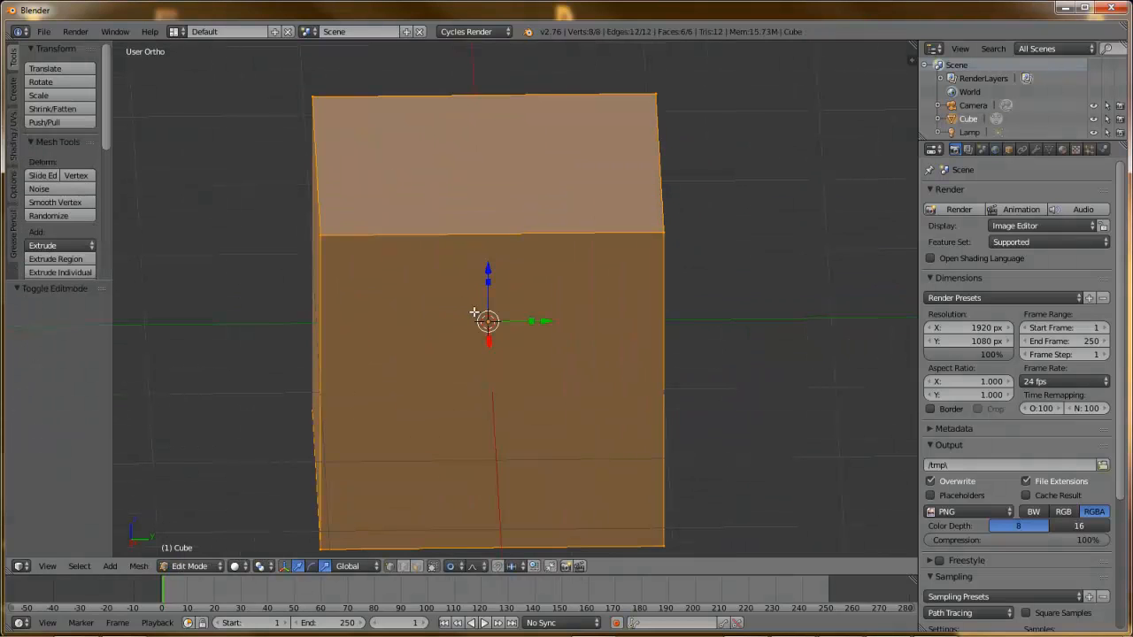
{"action": "scroll", "coordinate": [473, 311], "scroll_direction": "down", "scroll_amount": 4}
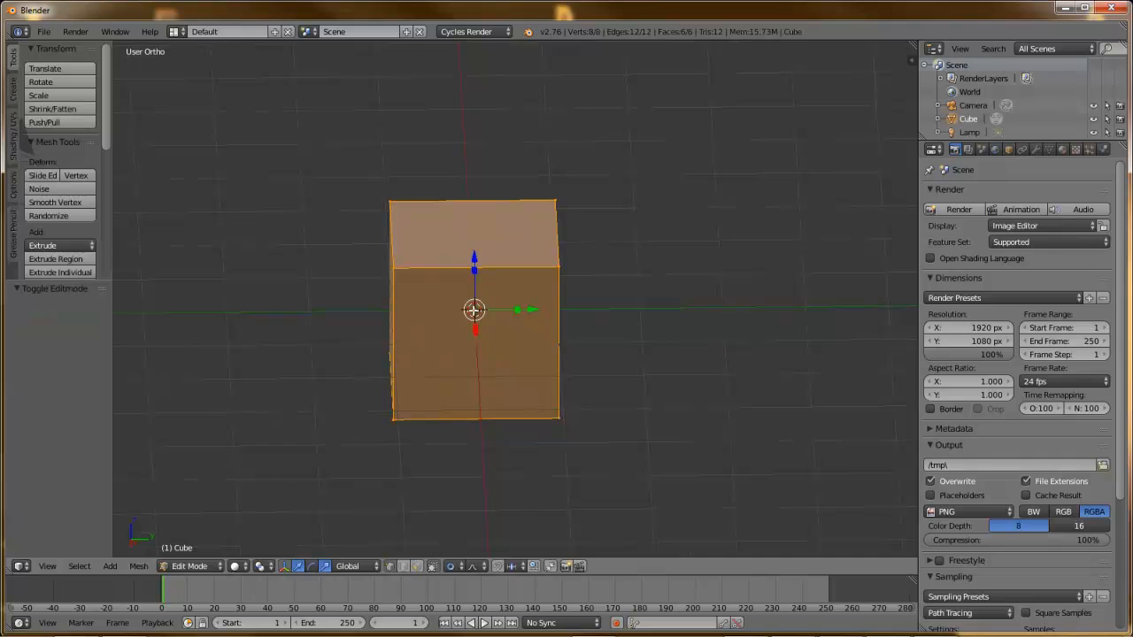
{"action": "middle_click_drag", "start_coordinate": [474, 311], "coordinate": [507, 308]}
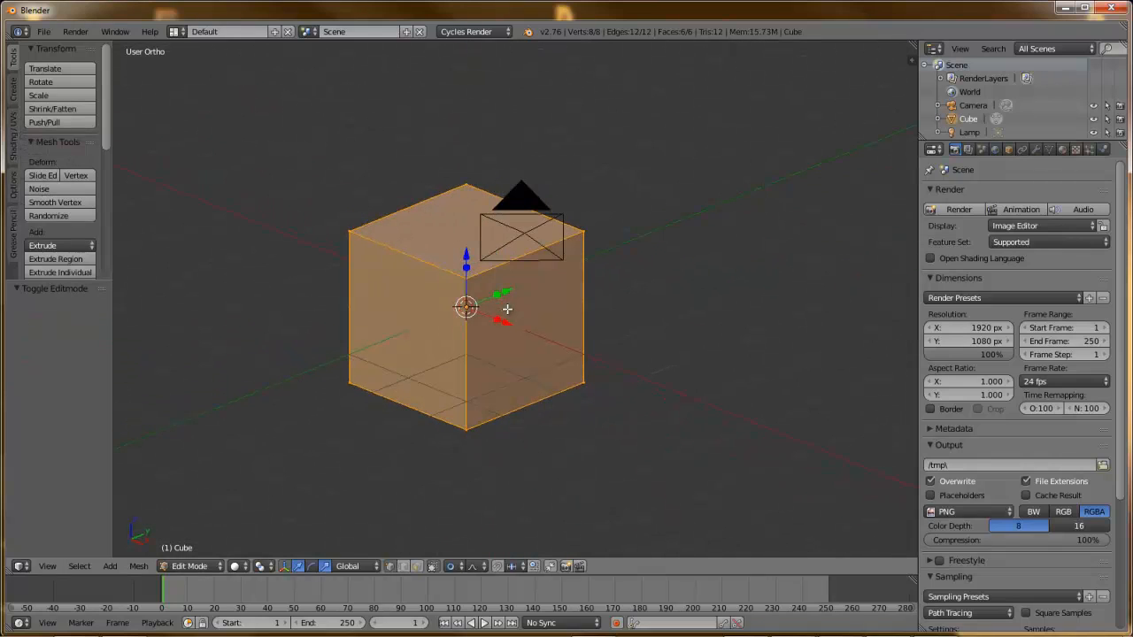
- Extrude the cube's top face in face select mode, cancelling the move so the extrusion has zero distance
{"action": "left_click", "coordinate": [416, 566]}
{"action": "left_click", "coordinate": [452, 228]}
{"action": "key", "text": "e"}
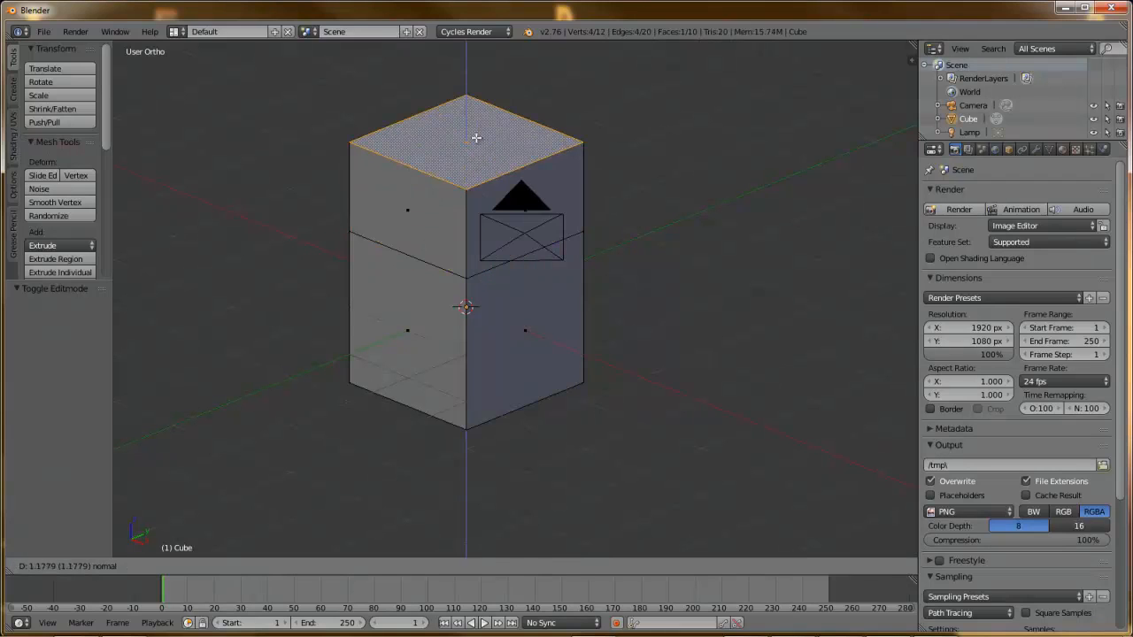
{"action": "key", "text": "Escape"}
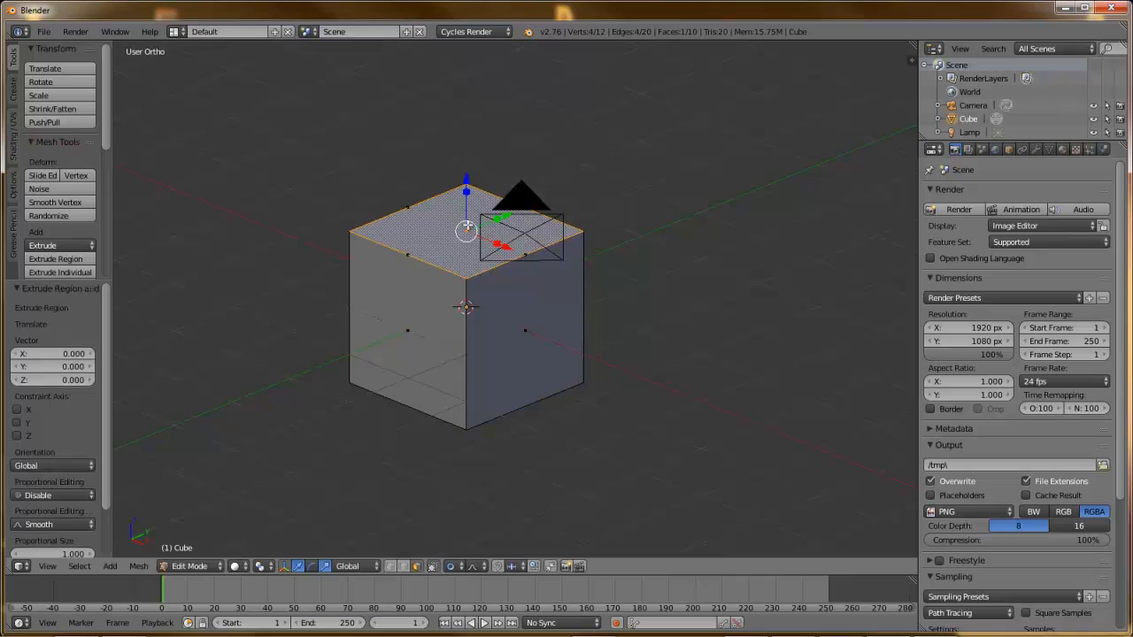
- Select one bottom corner vertex of the cube in vertex select mode and hide the 3D manipulator
{"action": "left_click", "coordinate": [394, 566]}
{"action": "right_click", "coordinate": [350, 382]}
{"action": "scroll", "coordinate": [372, 385], "scroll_direction": "up", "scroll_amount": 4}
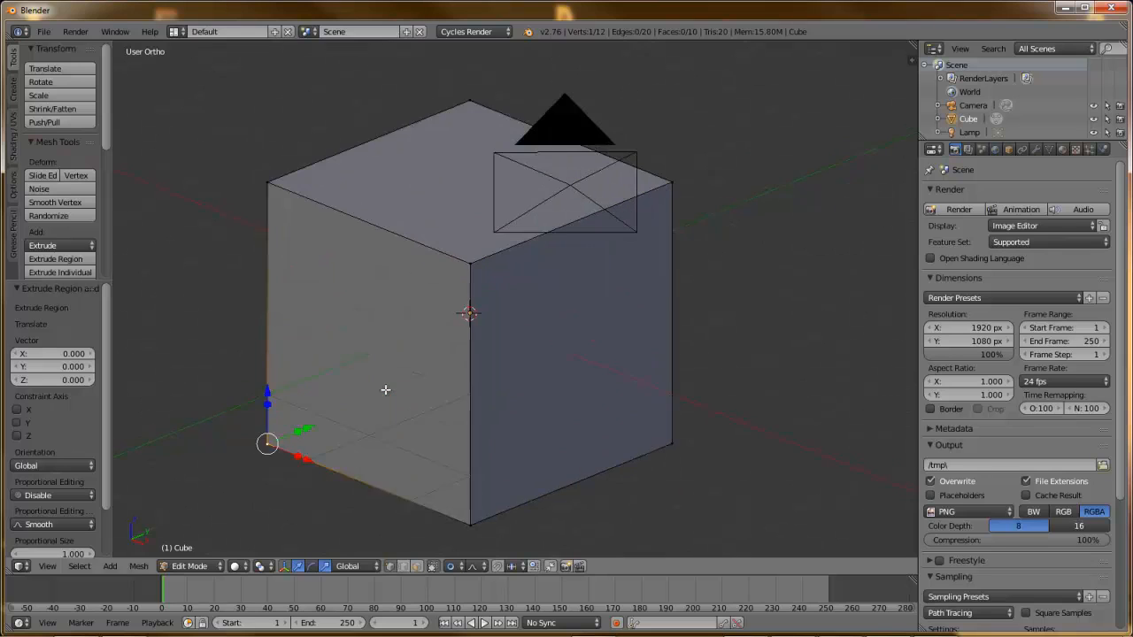
{"action": "middle_click_drag", "start_coordinate": [267, 430], "coordinate": [413, 275], "text": "shift"}
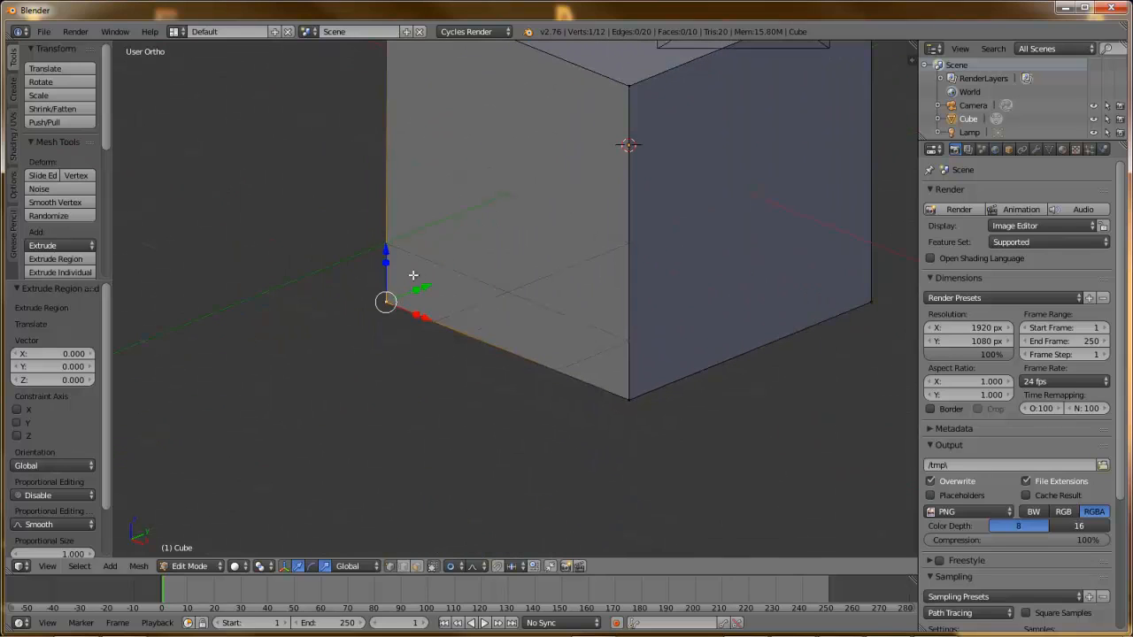
{"action": "key", "text": "ctrl+space"}
{"action": "left_click", "coordinate": [416, 124]}
{"action": "scroll", "coordinate": [384, 291], "scroll_direction": "up", "scroll_amount": 3}
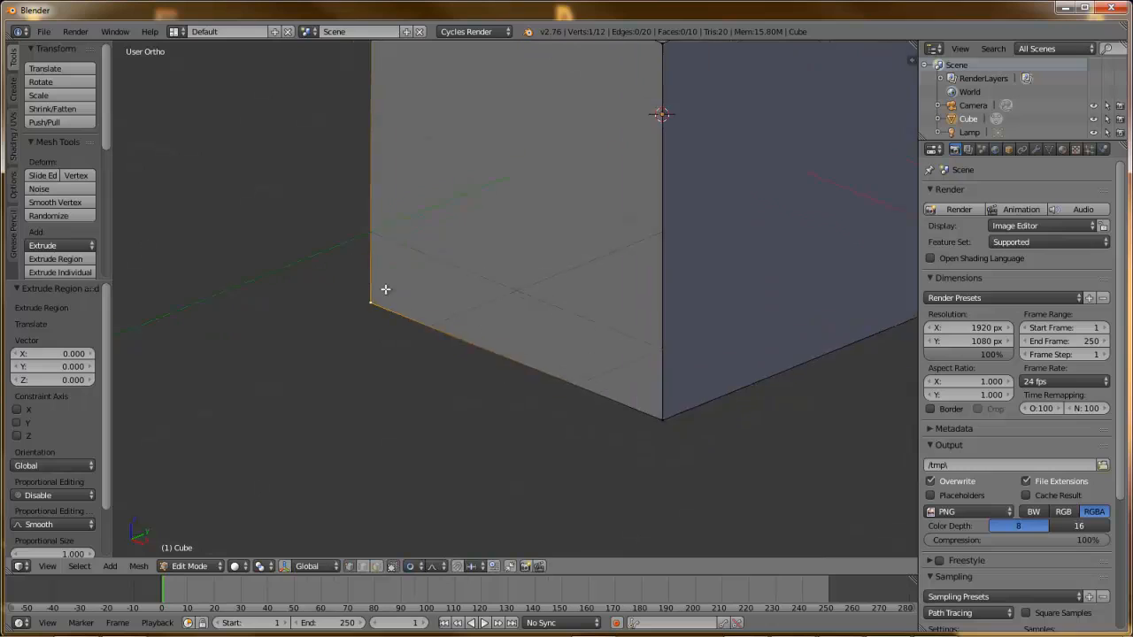
{"action": "middle_click_drag", "start_coordinate": [343, 224], "coordinate": [433, 227], "text": "shift"}
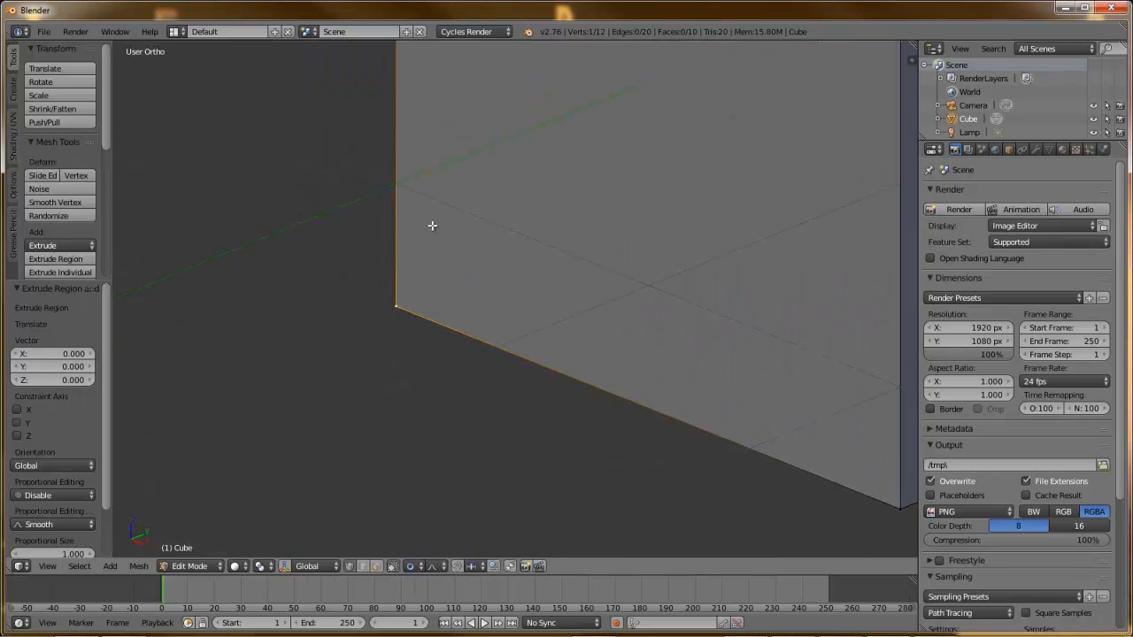
- Toggle the 3D manipulator on and off repeatedly at the selected corner vertex
{"action": "left_click", "coordinate": [285, 567]}
{"action": "left_click", "coordinate": [284, 567]}
{"action": "left_click", "coordinate": [285, 568]}
{"action": "left_click", "coordinate": [285, 567]}
{"action": "left_click", "coordinate": [285, 569]}
{"action": "left_click", "coordinate": [285, 569]}
{"action": "left_click", "coordinate": [285, 569]}
{"action": "left_click", "coordinate": [285, 568]}
- Add the adjacent bottom corner vertex to the selection so the cube's bottom edge between them is selected
{"action": "middle_click_drag", "start_coordinate": [397, 310], "coordinate": [452, 277]}
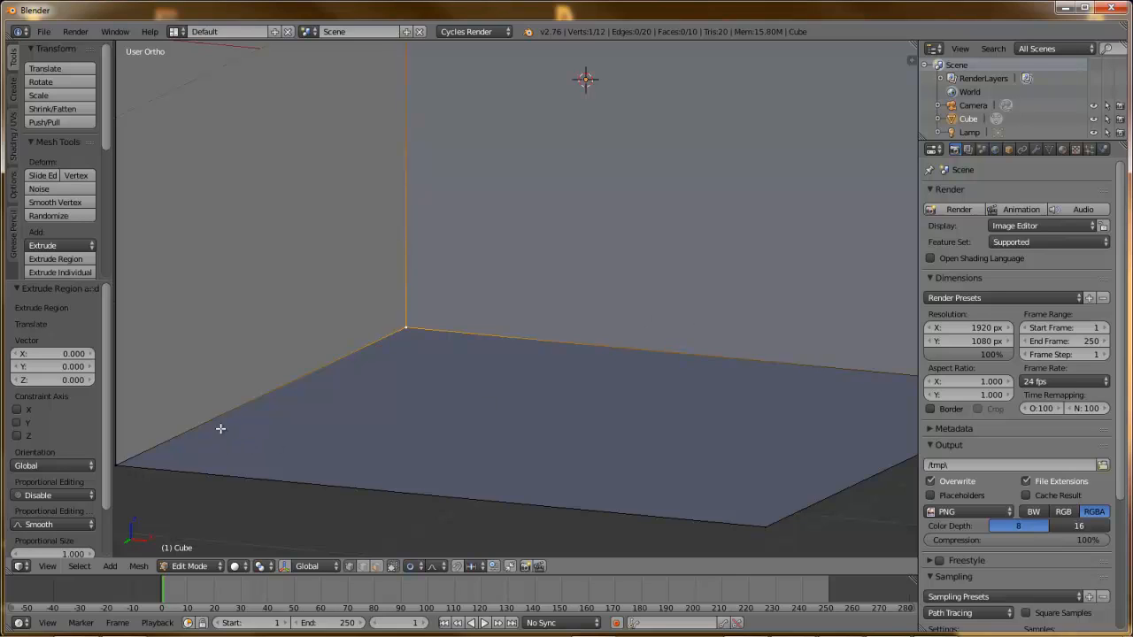
{"action": "middle_click_drag", "start_coordinate": [222, 430], "coordinate": [334, 386], "text": "shift"}
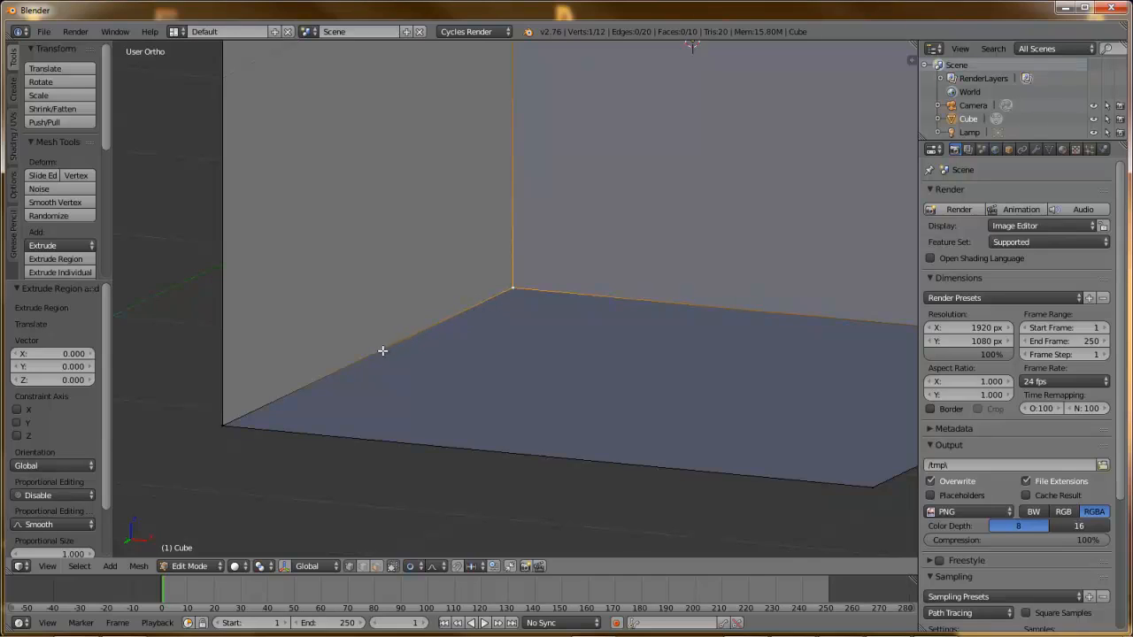
{"action": "right_click", "coordinate": [224, 423], "text": "shift"}
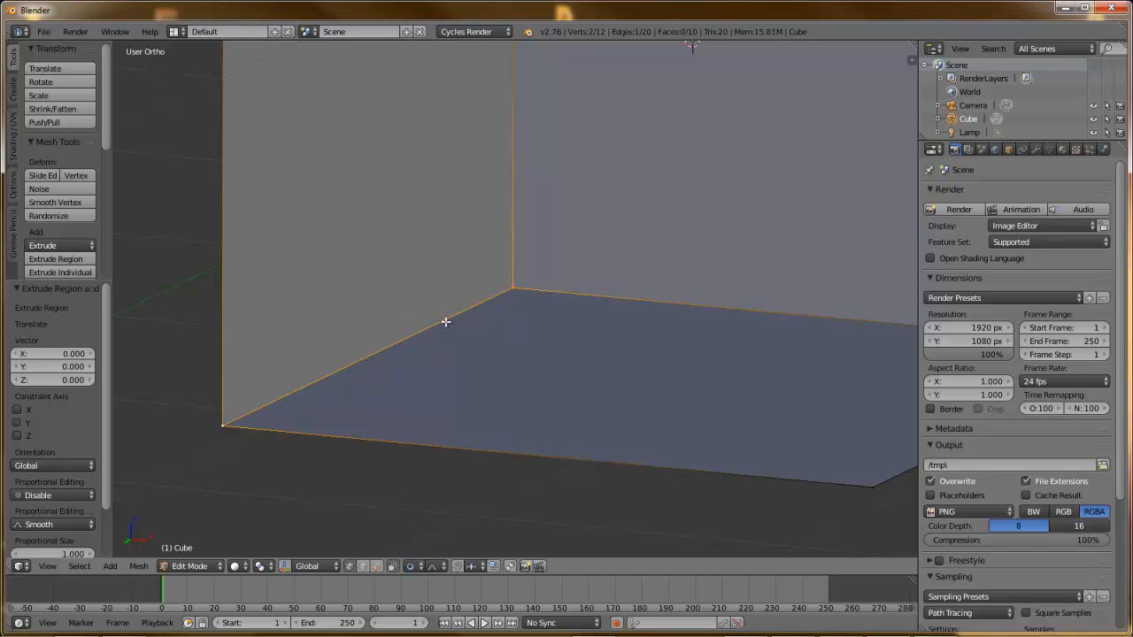
{"action": "middle_click_drag", "start_coordinate": [515, 339], "coordinate": [360, 295], "text": "shift"}
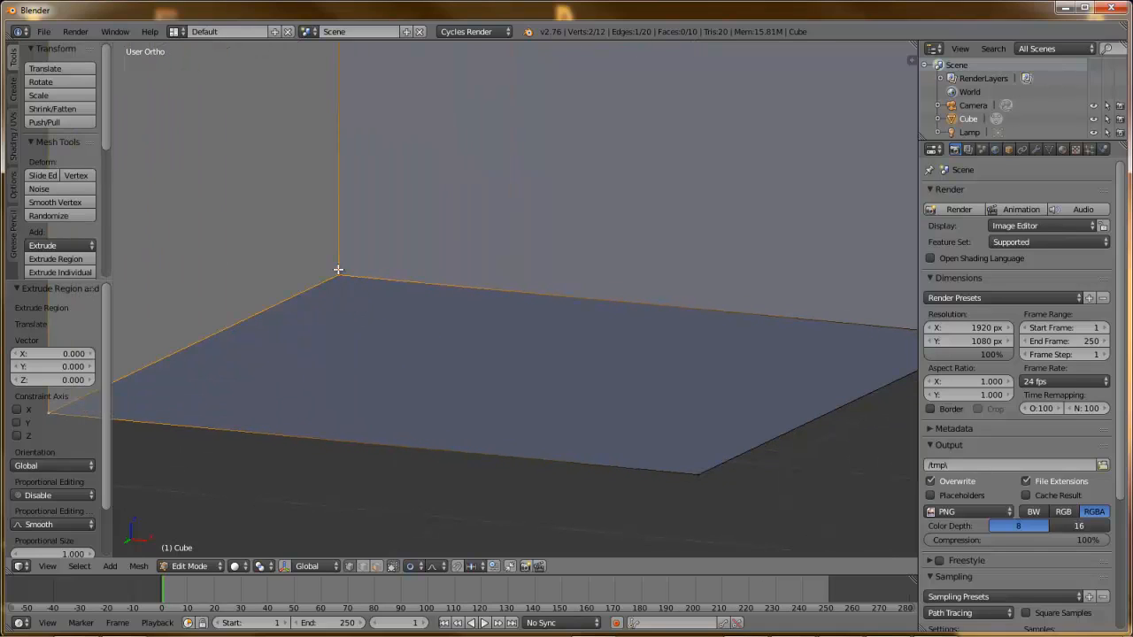
- Select only the cube's top corner vertex directly above the previously selected bottom corner
{"action": "middle_click_drag", "start_coordinate": [605, 310], "coordinate": [496, 326], "text": "shift"}
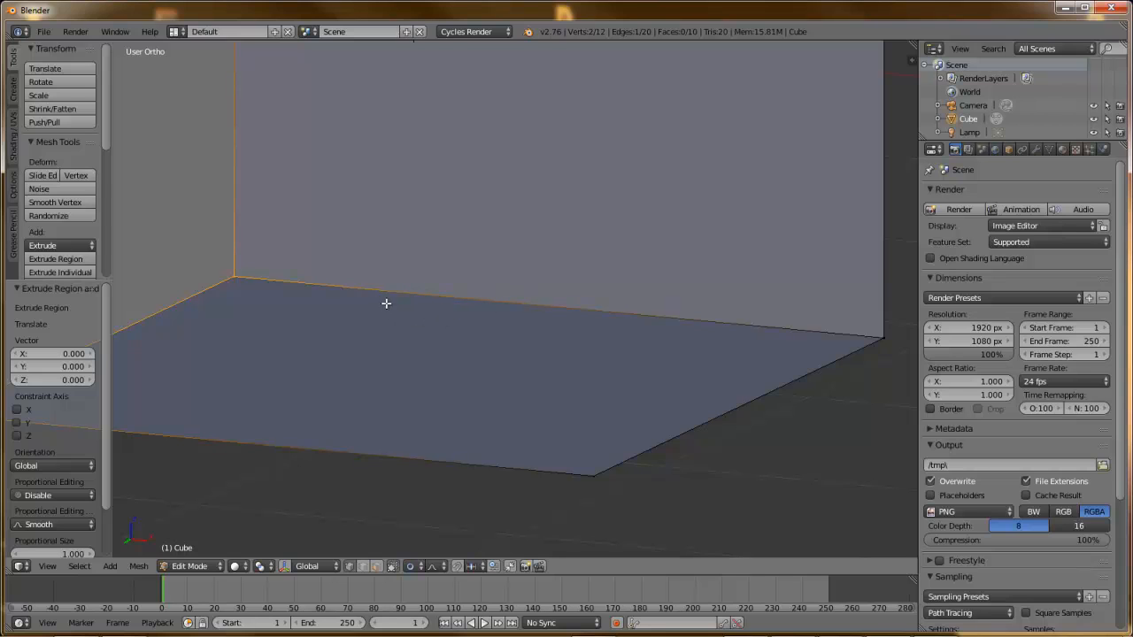
{"action": "scroll", "coordinate": [392, 220], "scroll_direction": "up", "scroll_amount": 6}
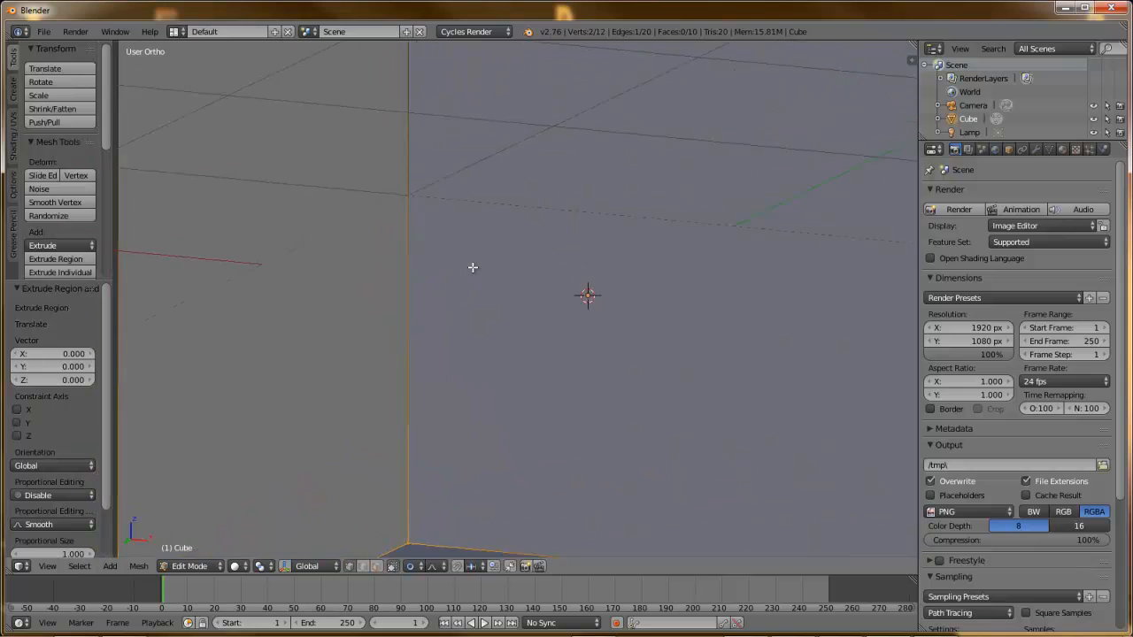
{"action": "scroll", "coordinate": [472, 264], "scroll_direction": "down", "scroll_amount": 4}
{"action": "middle_click_drag", "start_coordinate": [476, 210], "coordinate": [473, 308]}
{"action": "middle_click_drag", "start_coordinate": [433, 196], "coordinate": [460, 318], "text": "shift"}
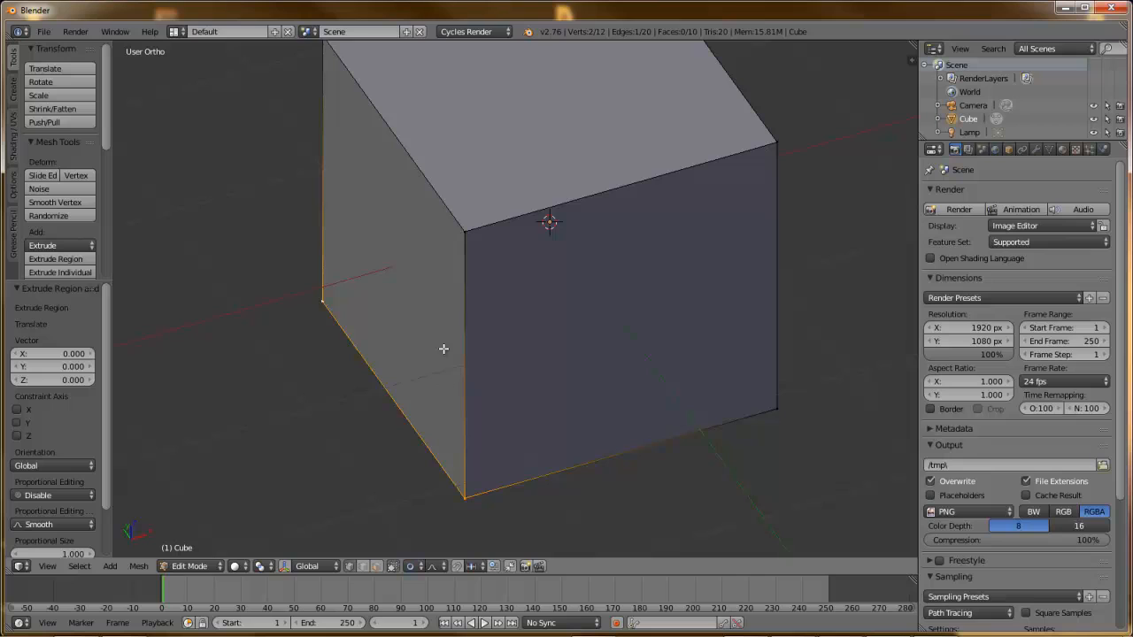
{"action": "right_click", "coordinate": [464, 227]}
{"action": "scroll", "coordinate": [505, 245], "scroll_direction": "up", "scroll_amount": 4}
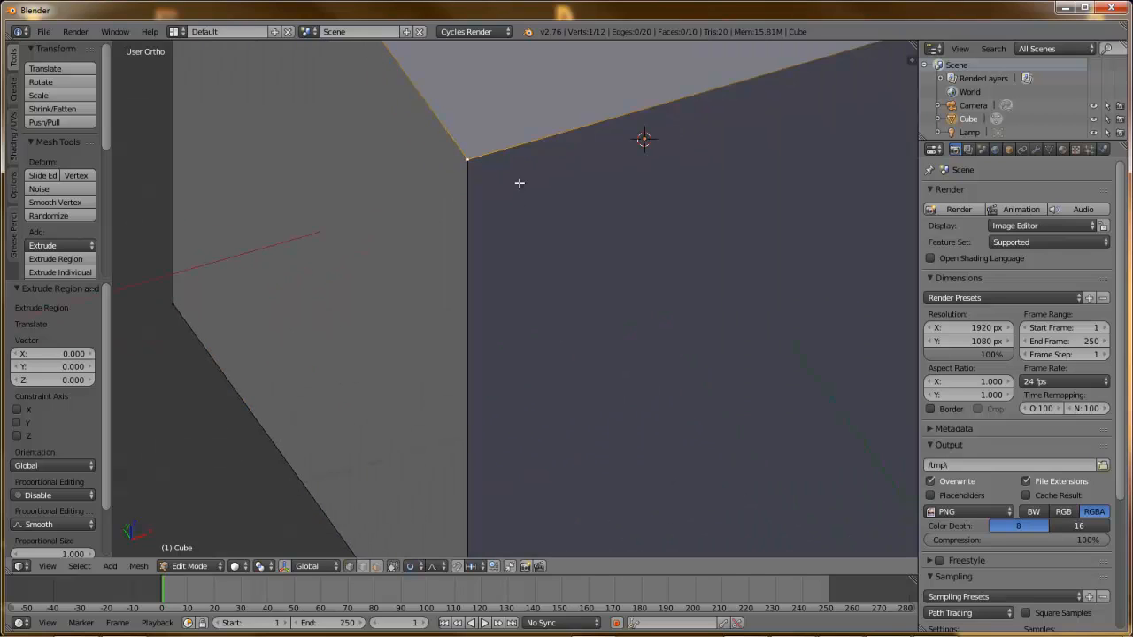
{"action": "scroll", "coordinate": [494, 235], "scroll_direction": "up", "scroll_amount": 1}
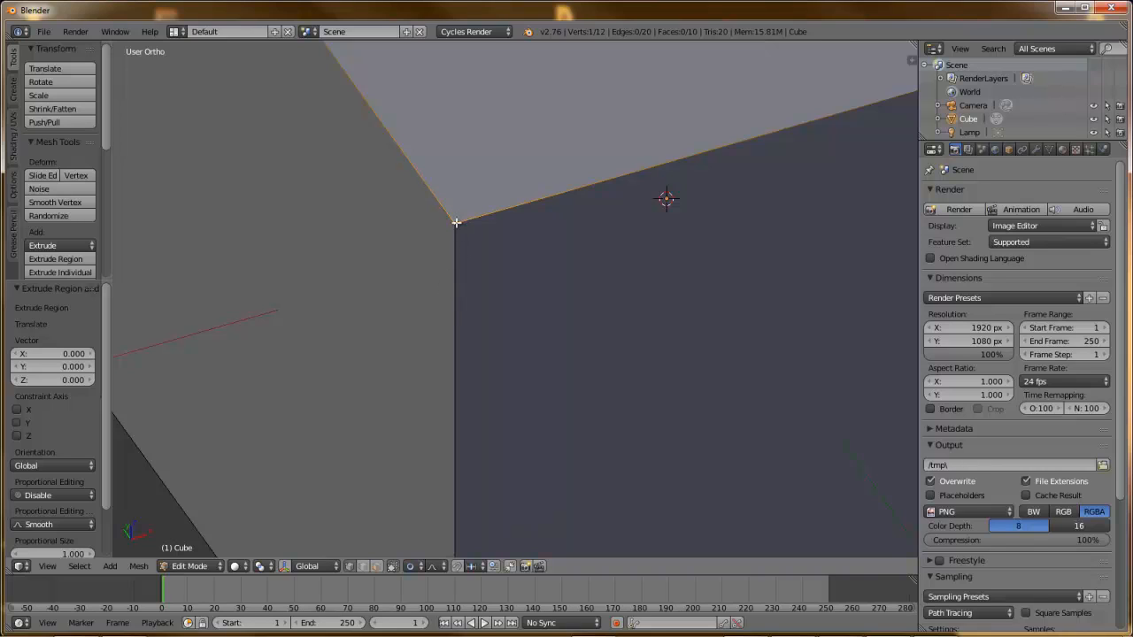
{"action": "scroll", "coordinate": [456, 222], "scroll_direction": "down", "scroll_amount": 4}
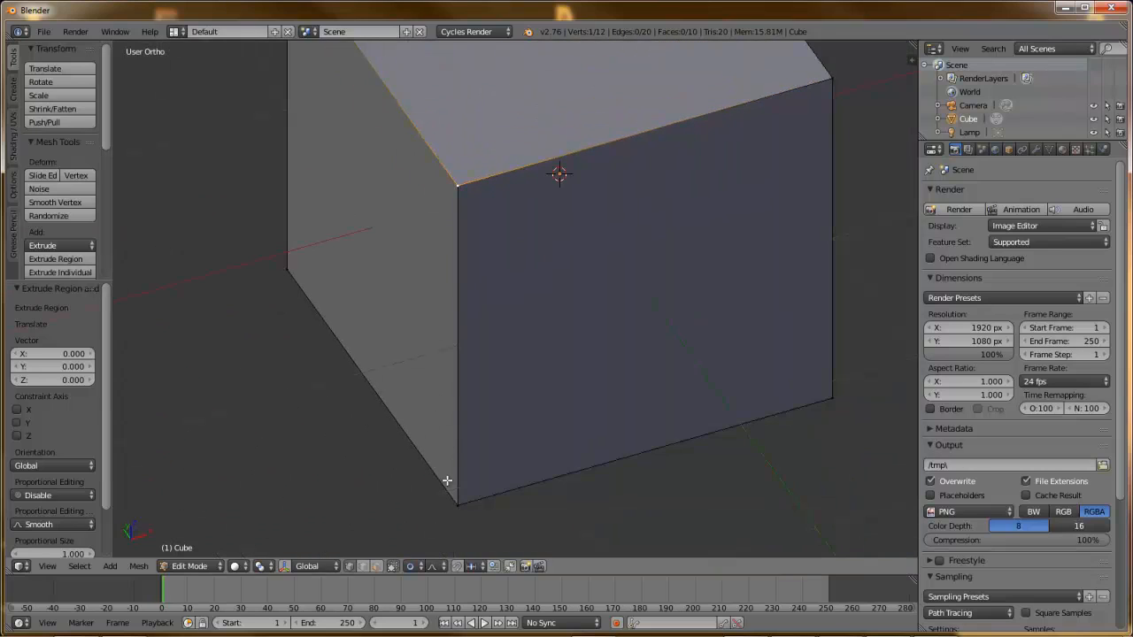
{"action": "scroll", "coordinate": [518, 230], "scroll_direction": "up", "scroll_amount": 2, "text": "shift"}
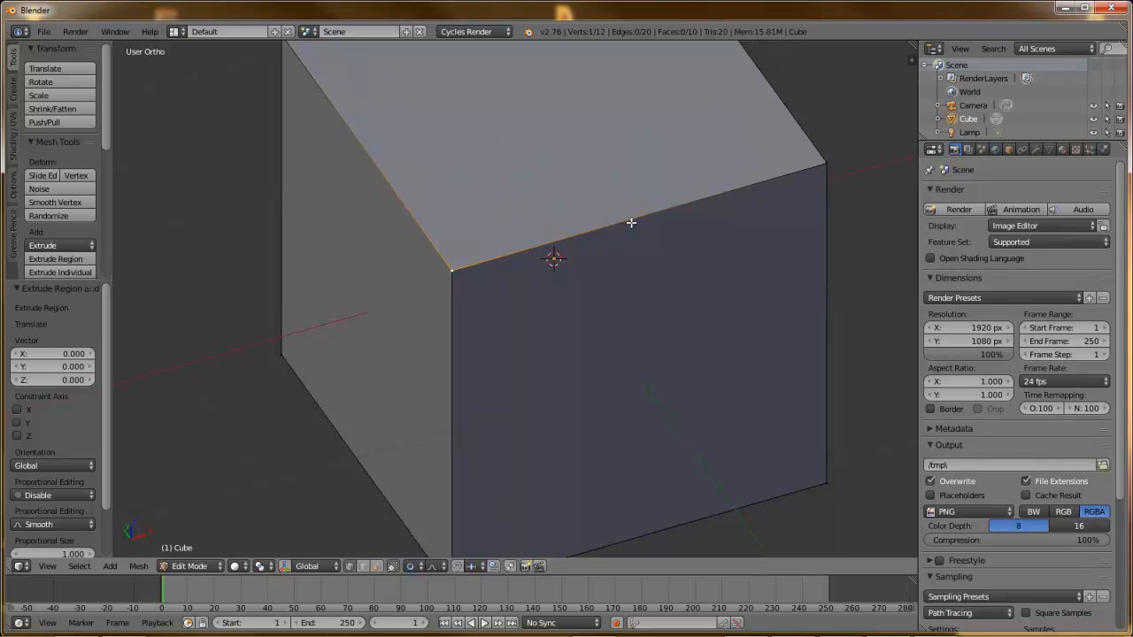
{"action": "scroll", "coordinate": [448, 265], "scroll_direction": "up", "scroll_amount": 4}
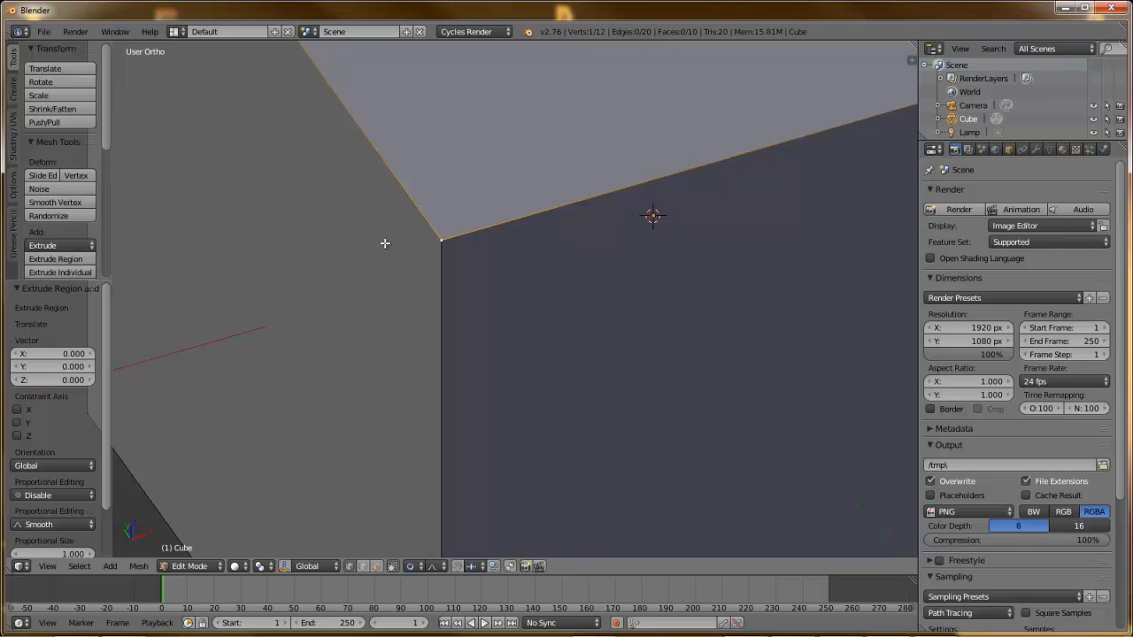
- Try moving the selected corner vertex, cancel the move, and set proportional editing to Disable
{"action": "key", "text": "g"}
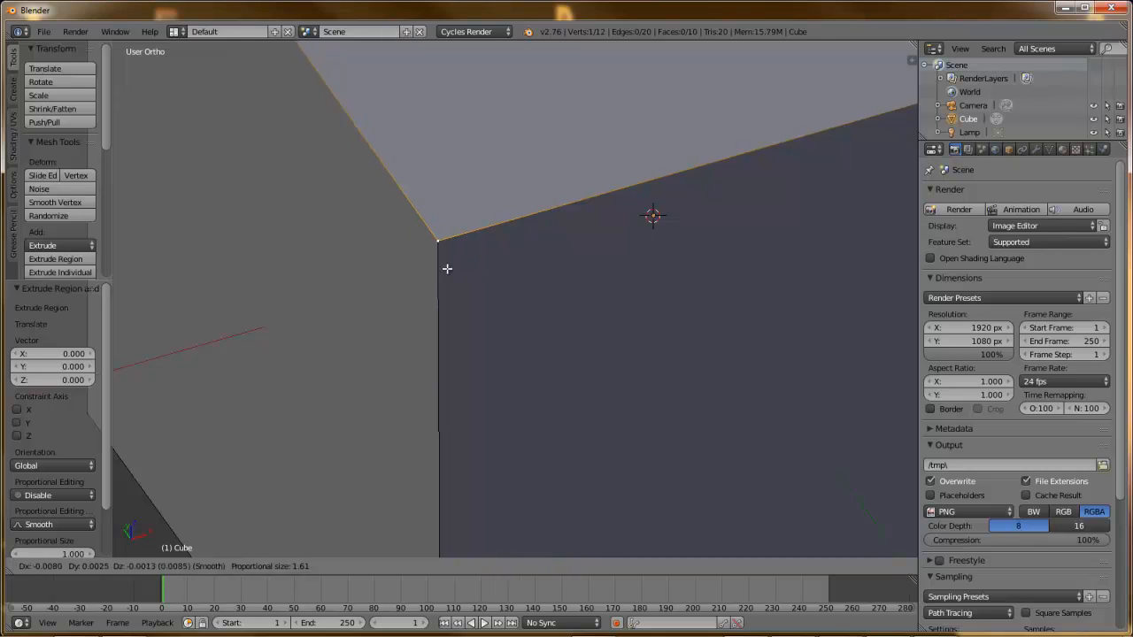
{"action": "right_click", "coordinate": [552, 256]}
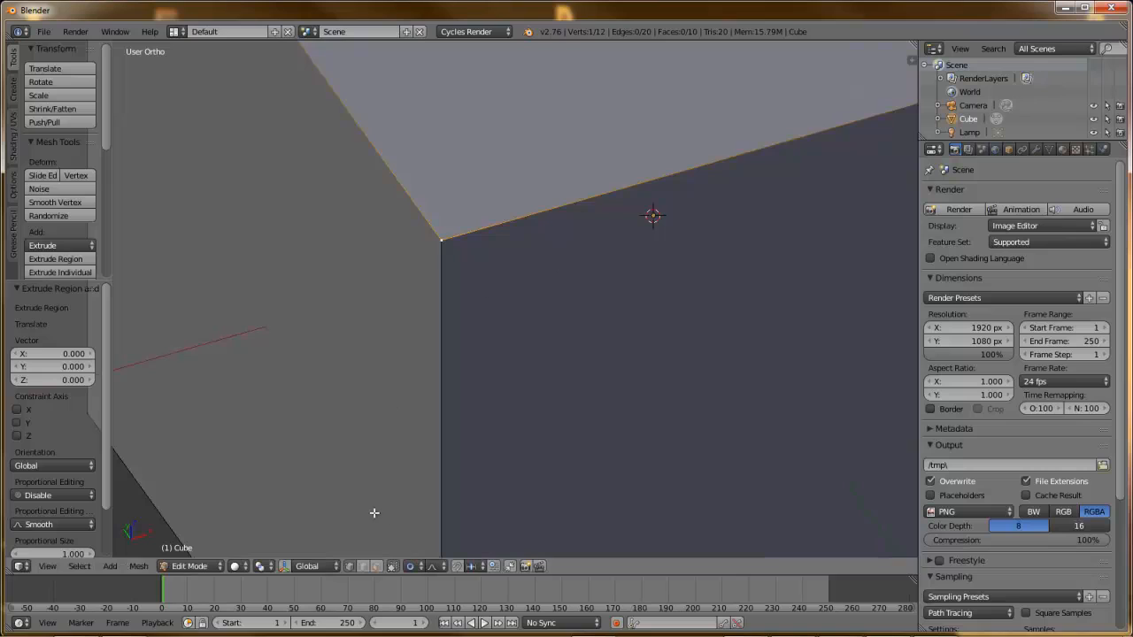
{"action": "left_click", "coordinate": [411, 567]}
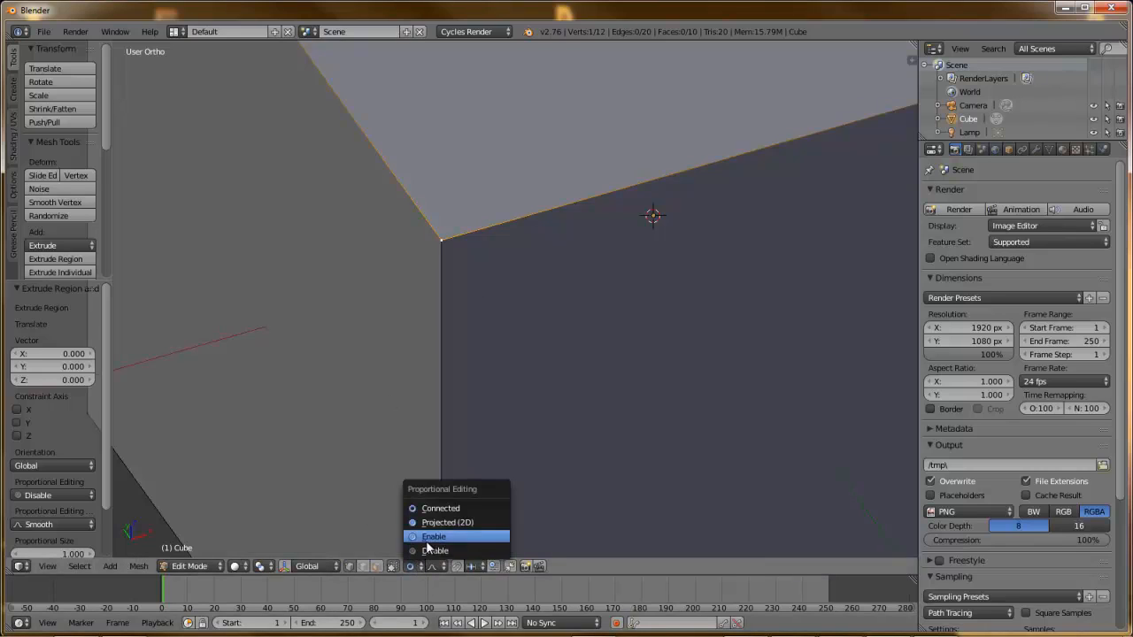
{"action": "left_click", "coordinate": [432, 551]}
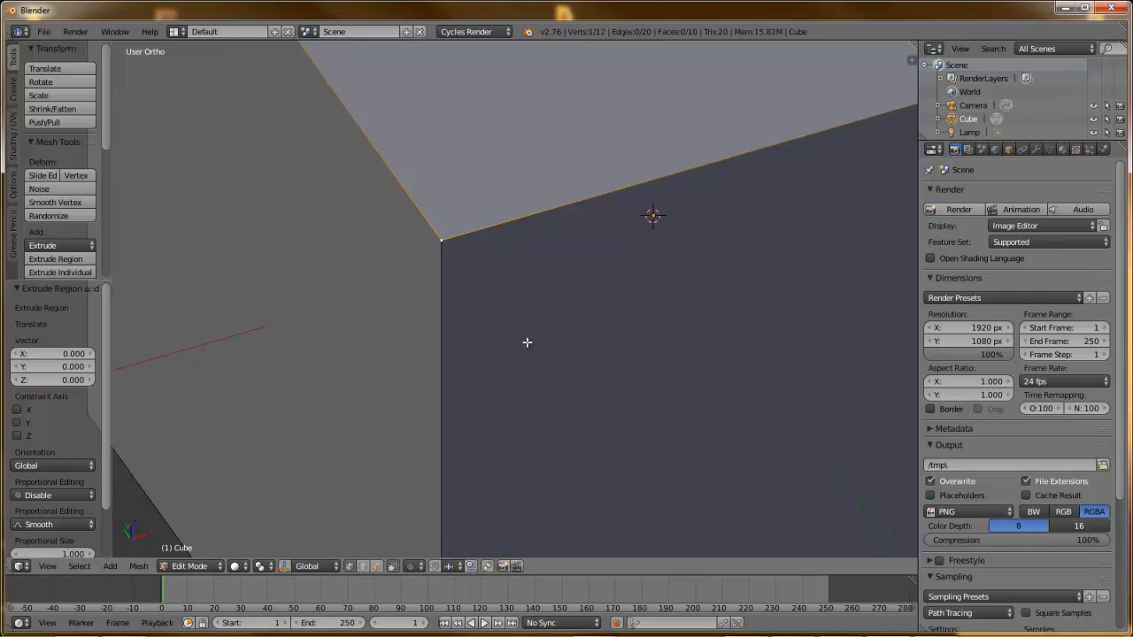
- Move the selected top corner vertex freely by about 0.236 in X, 0.127 in Y and 0.263 in Z
{"action": "key", "text": "g"}
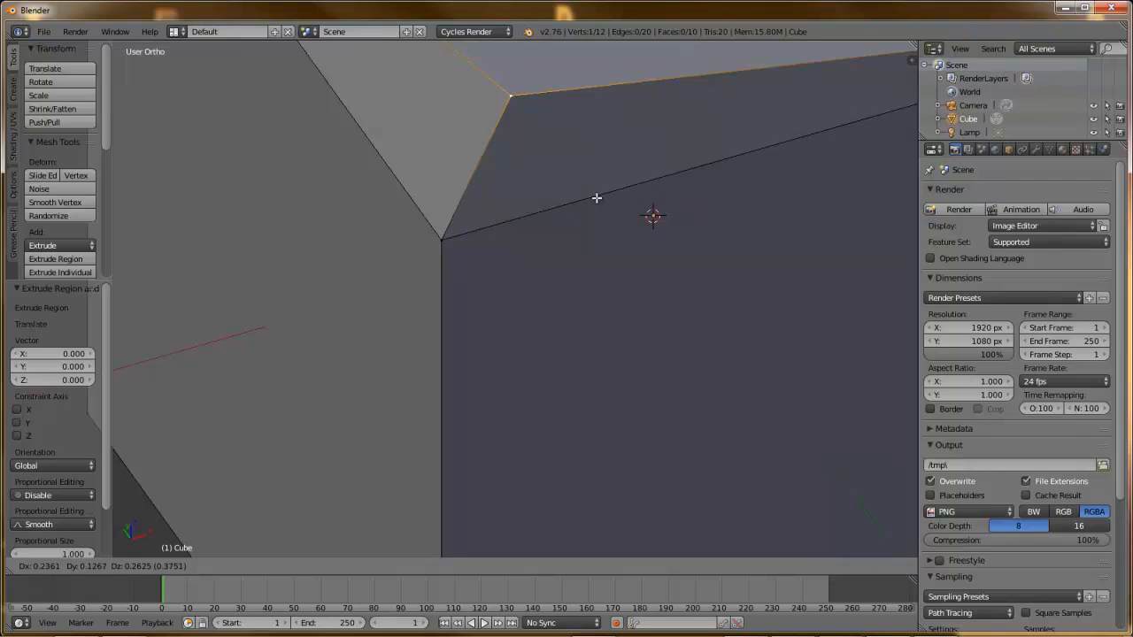
{"action": "left_click", "coordinate": [597, 197]}
{"action": "middle_click_drag", "start_coordinate": [596, 197], "coordinate": [583, 278]}
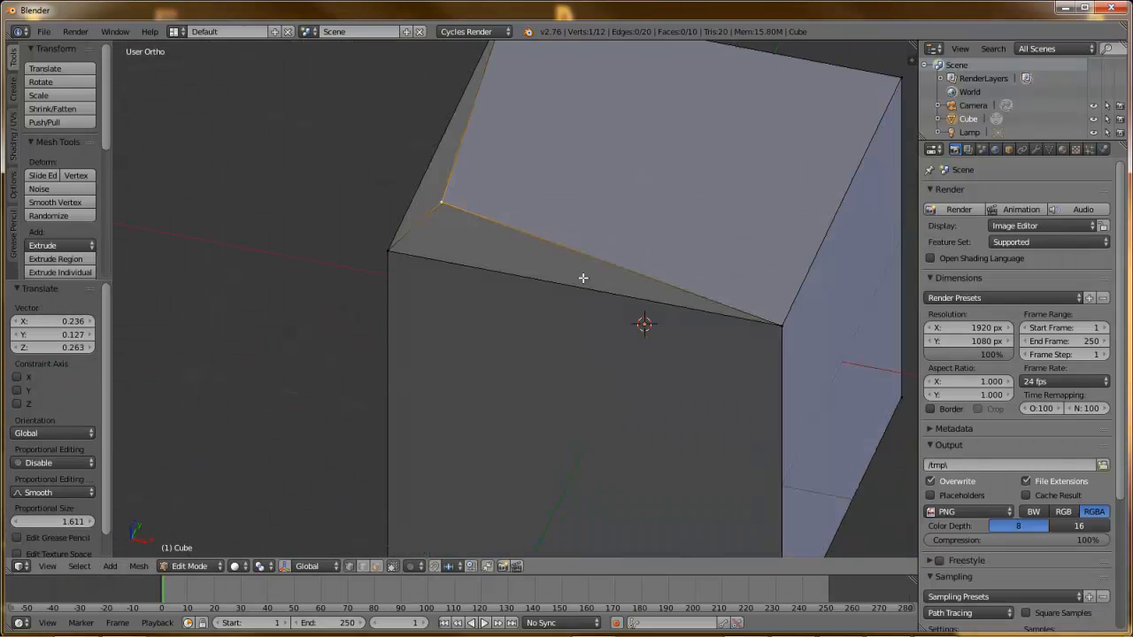
- In face select mode, select each of the two narrow faces beside the displaced corner in turn, ending with the top face
{"action": "left_click", "coordinate": [376, 566]}
{"action": "right_click", "coordinate": [600, 282]}
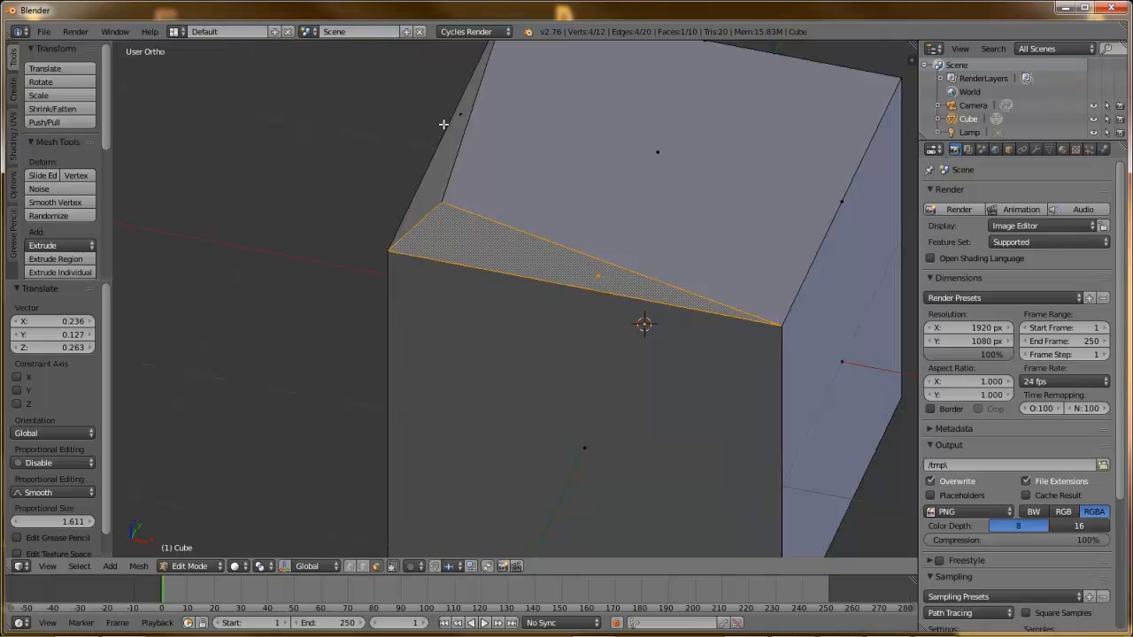
{"action": "right_click", "coordinate": [476, 109]}
{"action": "right_click", "coordinate": [465, 113]}
{"action": "right_click", "coordinate": [601, 272]}
{"action": "right_click", "coordinate": [462, 113]}
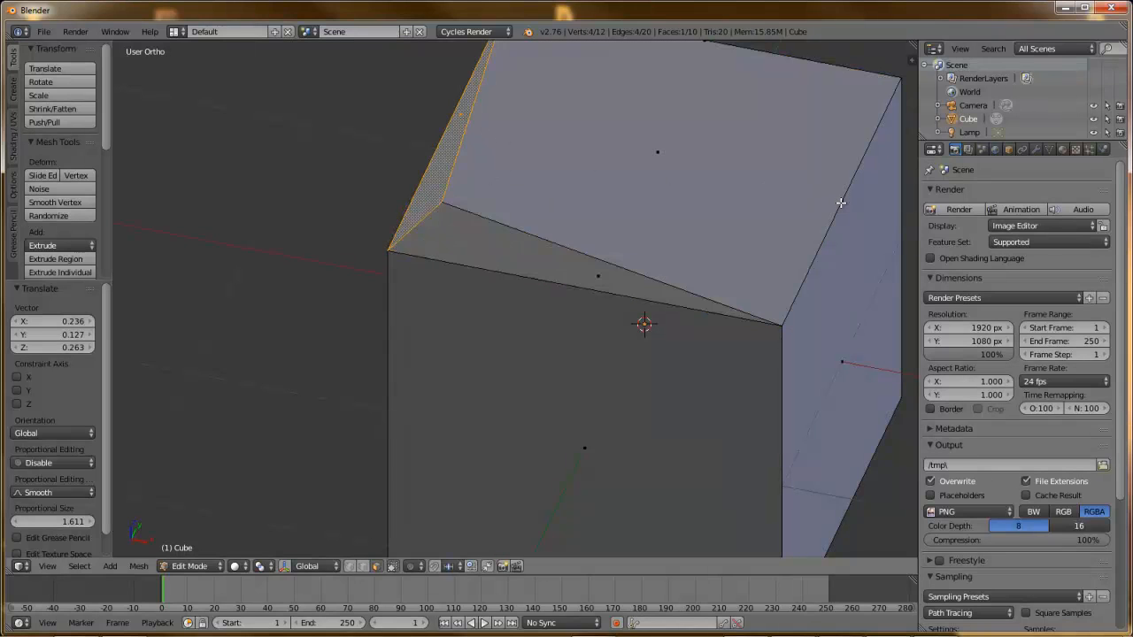
{"action": "right_click", "coordinate": [841, 202]}
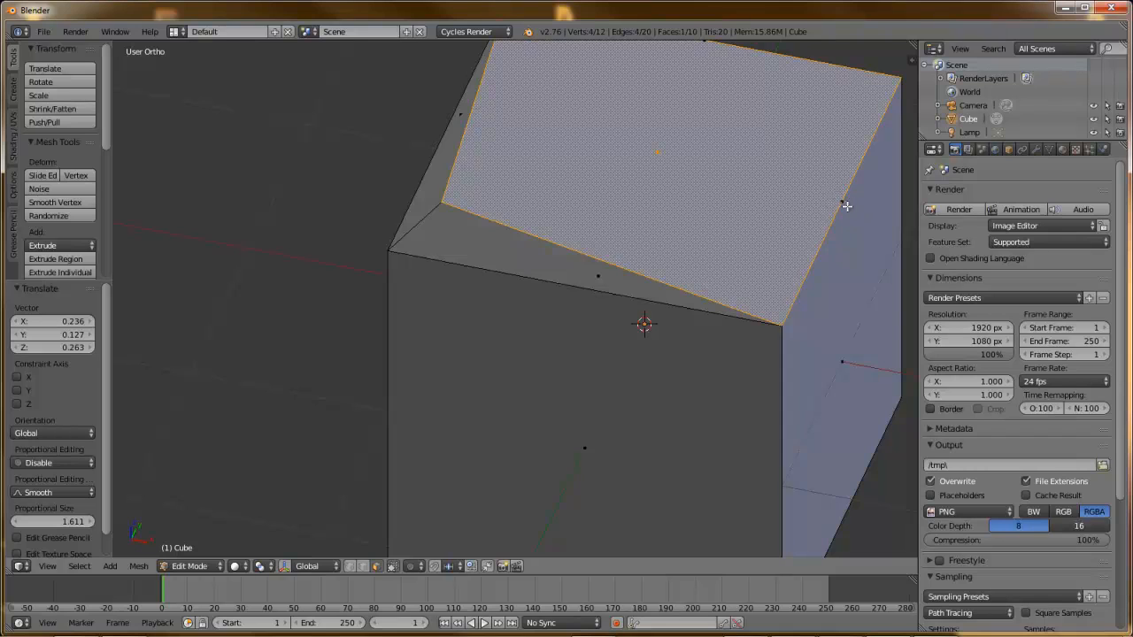
{"action": "key", "text": "shift+KP_7"}
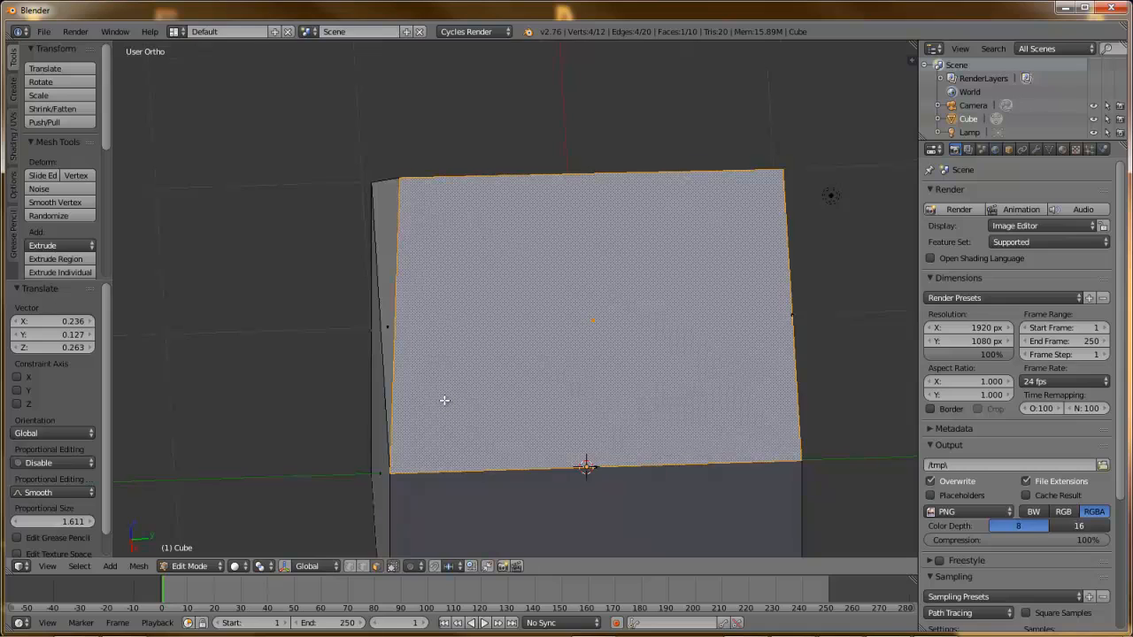
{"action": "middle_click_drag", "start_coordinate": [443, 398], "coordinate": [608, 395]}
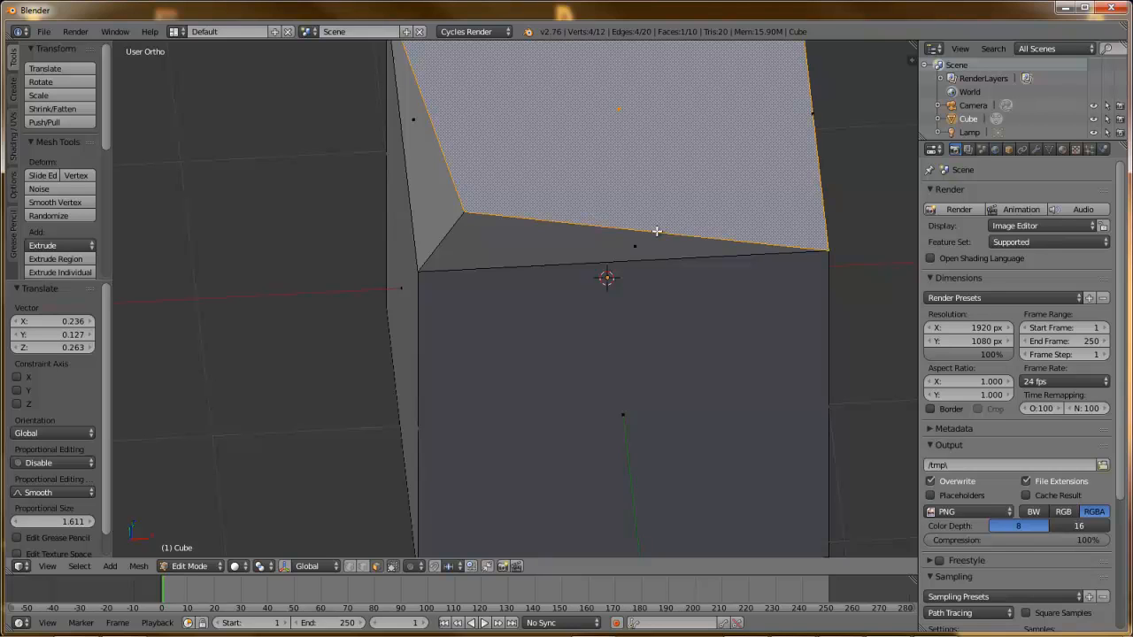
{"action": "middle_click_drag", "start_coordinate": [729, 240], "coordinate": [749, 185]}
{"action": "middle_click_drag", "start_coordinate": [699, 314], "coordinate": [665, 194], "text": "shift"}
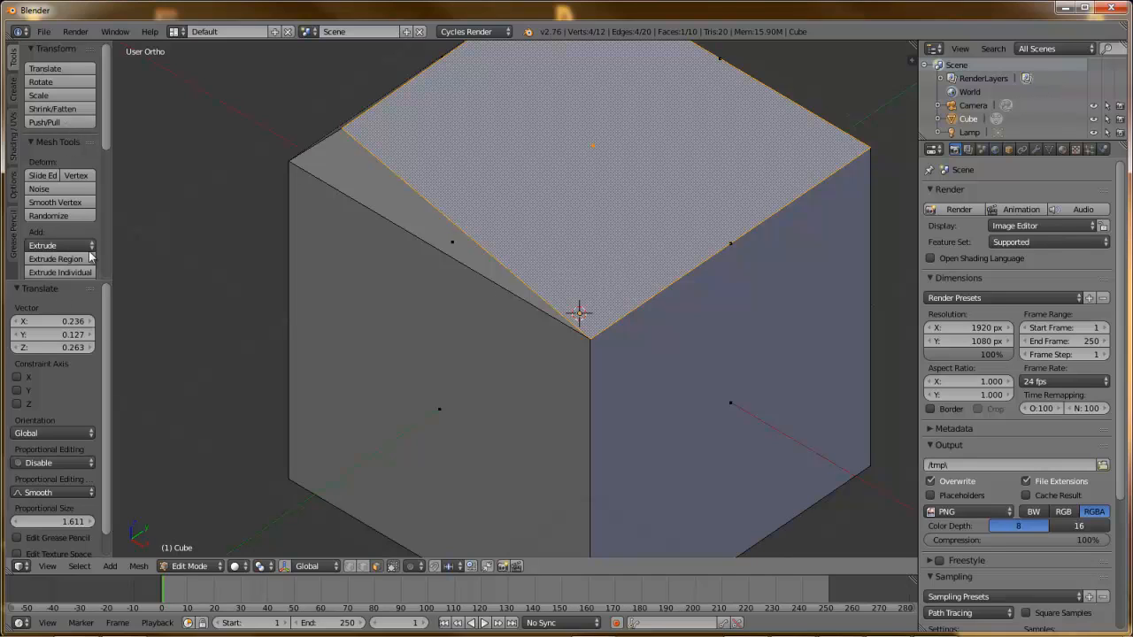
- Enlarge the mesh tools area of the tool shelf to expose the Remove tools
{"action": "left_click", "coordinate": [65, 287]}
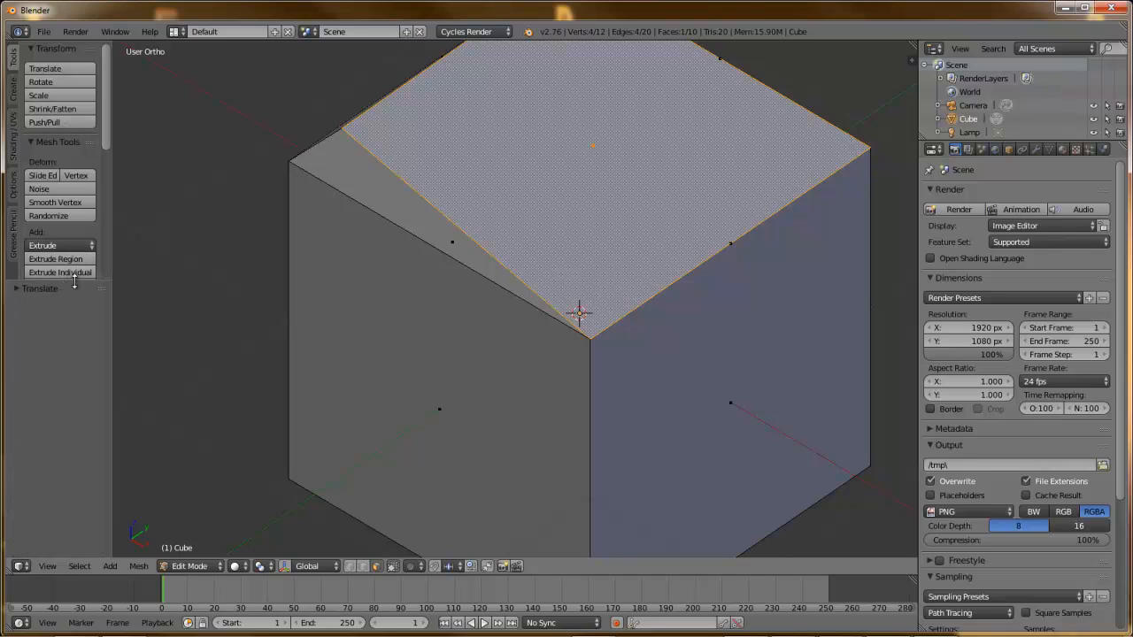
{"action": "left_click", "coordinate": [75, 284]}
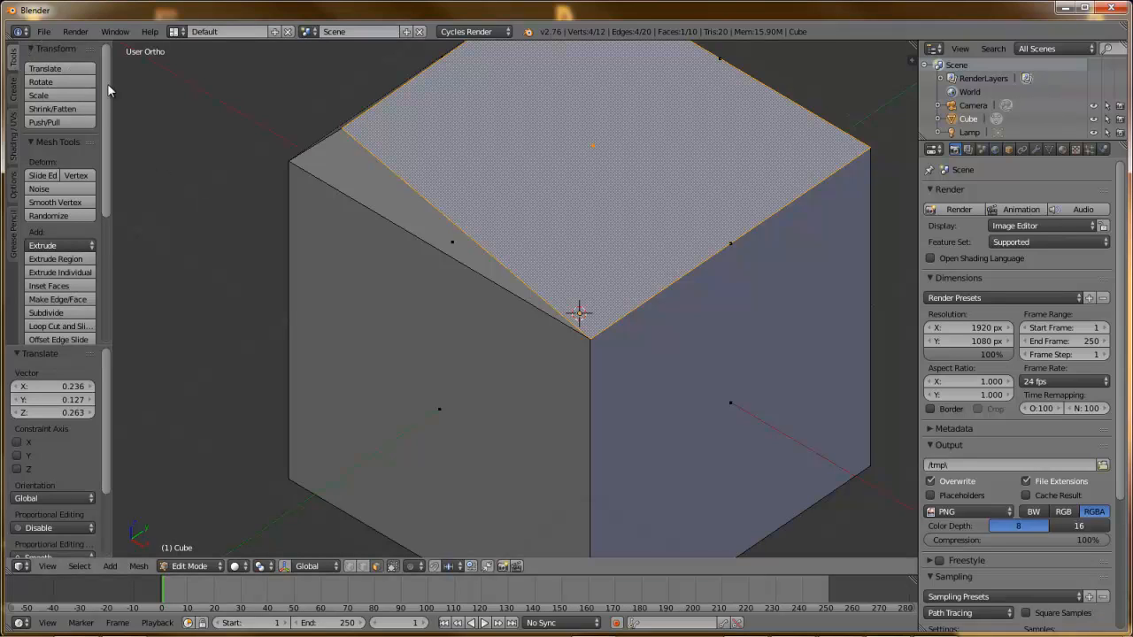
{"action": "scroll", "coordinate": [82, 100], "scroll_direction": "down", "scroll_amount": 5}
{"action": "scroll", "coordinate": [83, 100], "scroll_direction": "down", "scroll_amount": 4}
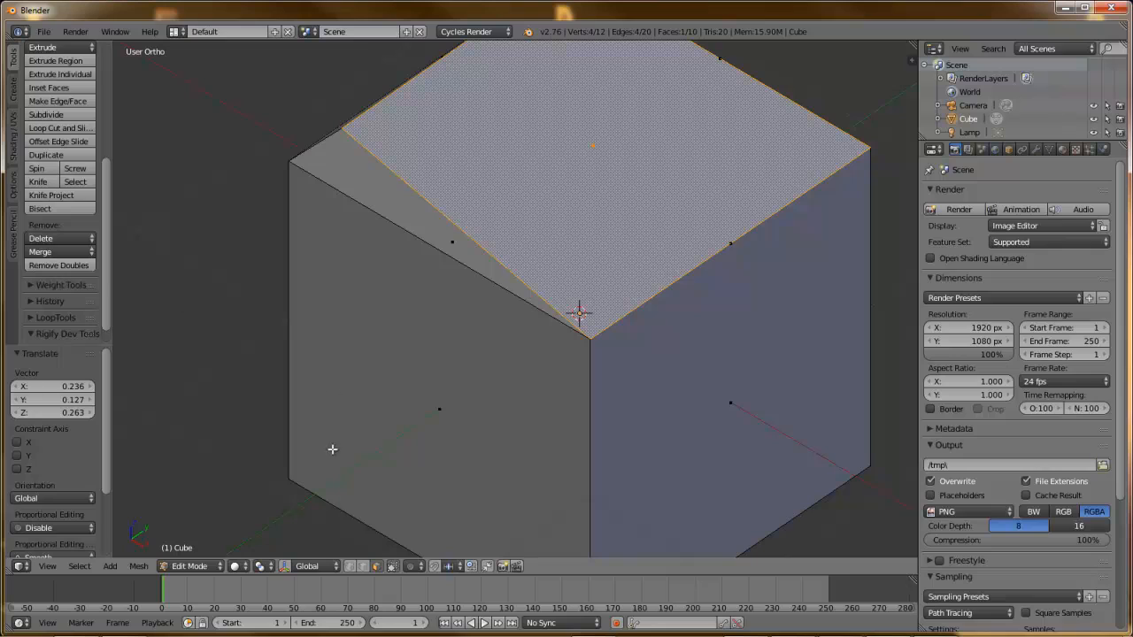
- Switch to vertex select mode and try moving the displaced top corner vertex, cancelling the move
{"action": "left_click", "coordinate": [363, 567]}
{"action": "key", "text": "a"}
{"action": "key", "text": "a"}
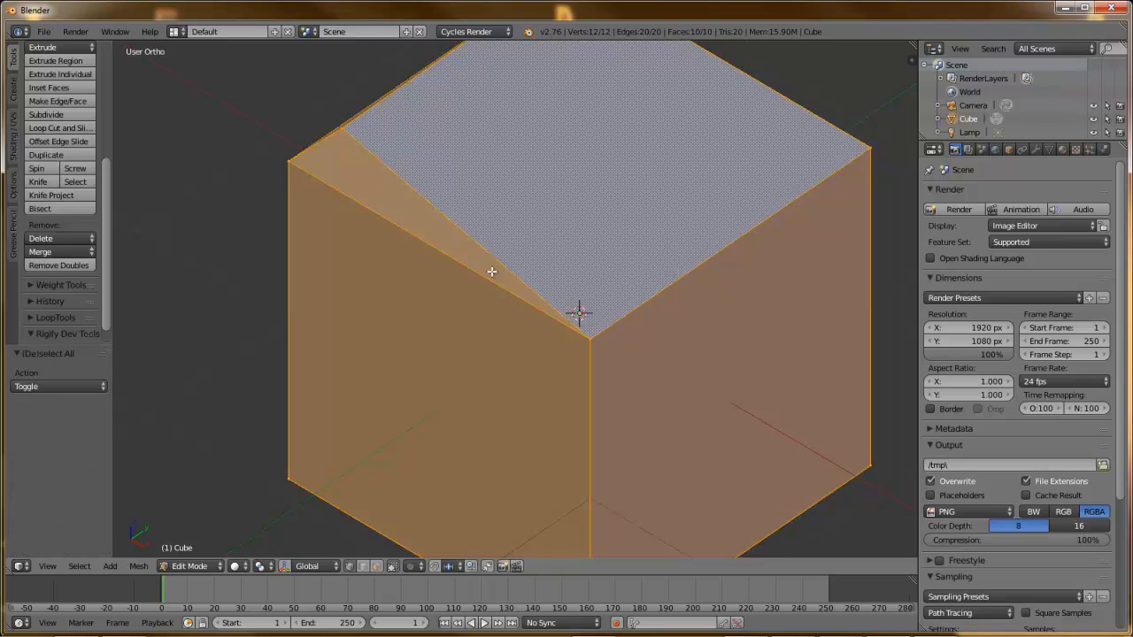
{"action": "key", "text": "a"}
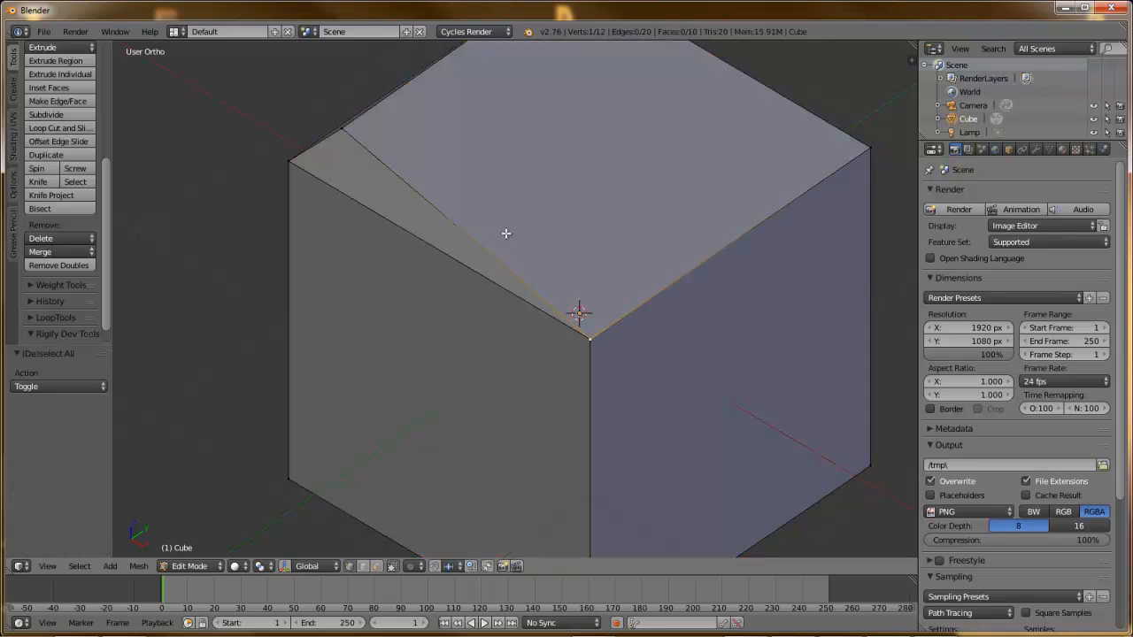
{"action": "right_click", "coordinate": [345, 130]}
{"action": "key", "text": "g"}
{"action": "right_click", "coordinate": [460, 182]}
- Select the entire cube mesh and apply Remove Doubles to merge its overlapping vertices
{"action": "key", "text": "a"}
{"action": "key", "text": "a"}
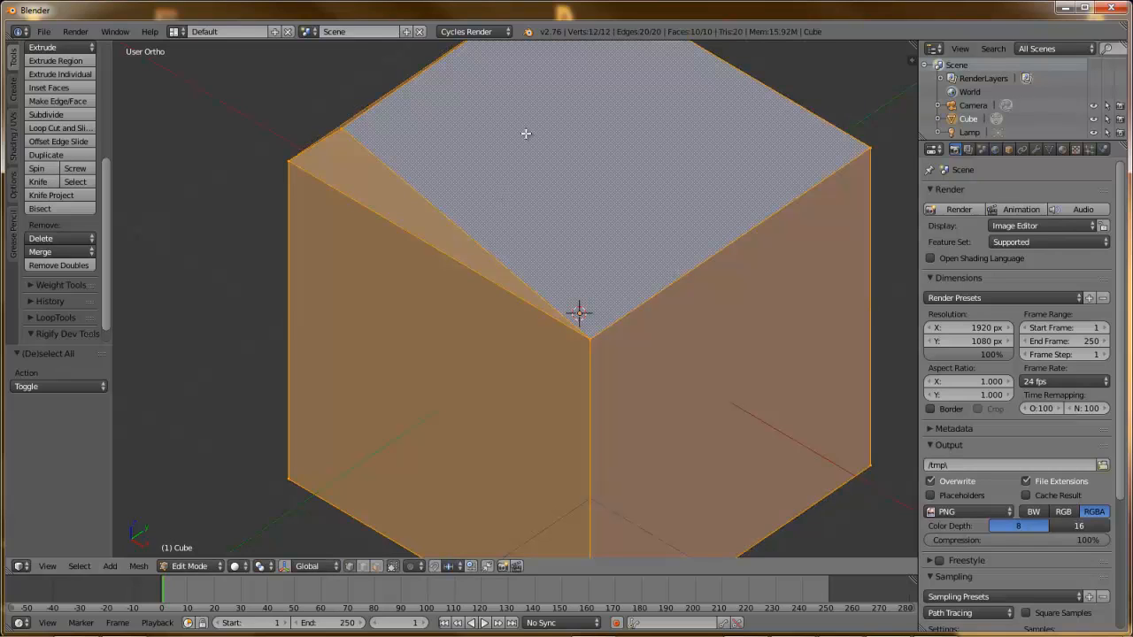
{"action": "left_click", "coordinate": [71, 267]}
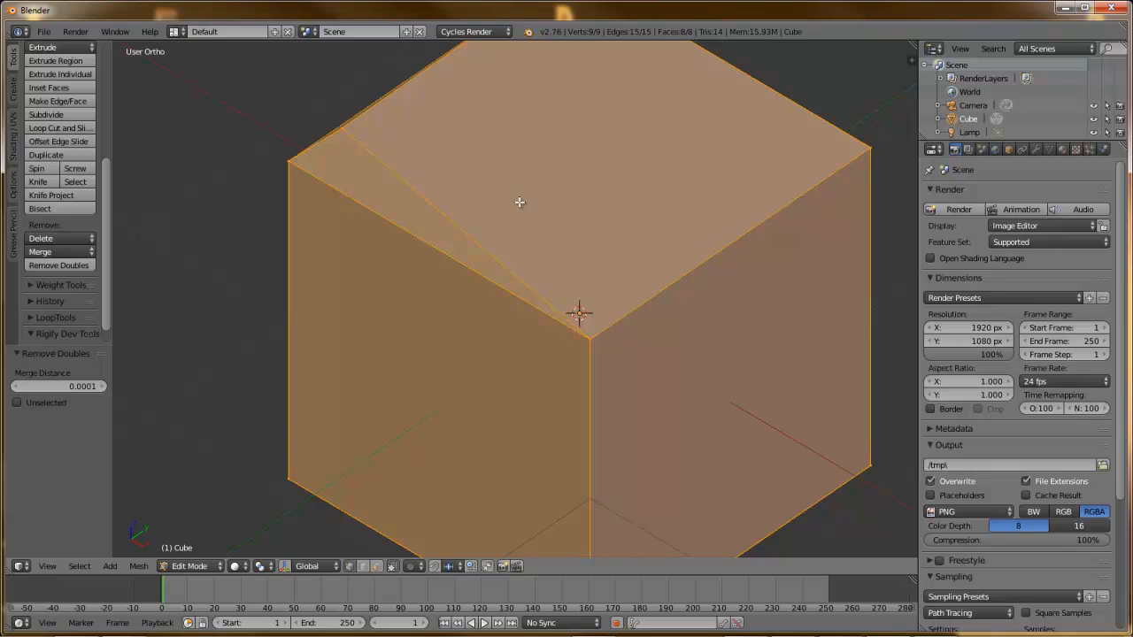
- Select the merged top corner vertex nearest the viewer and try moving it, cancelling the move
{"action": "right_click", "coordinate": [586, 336]}
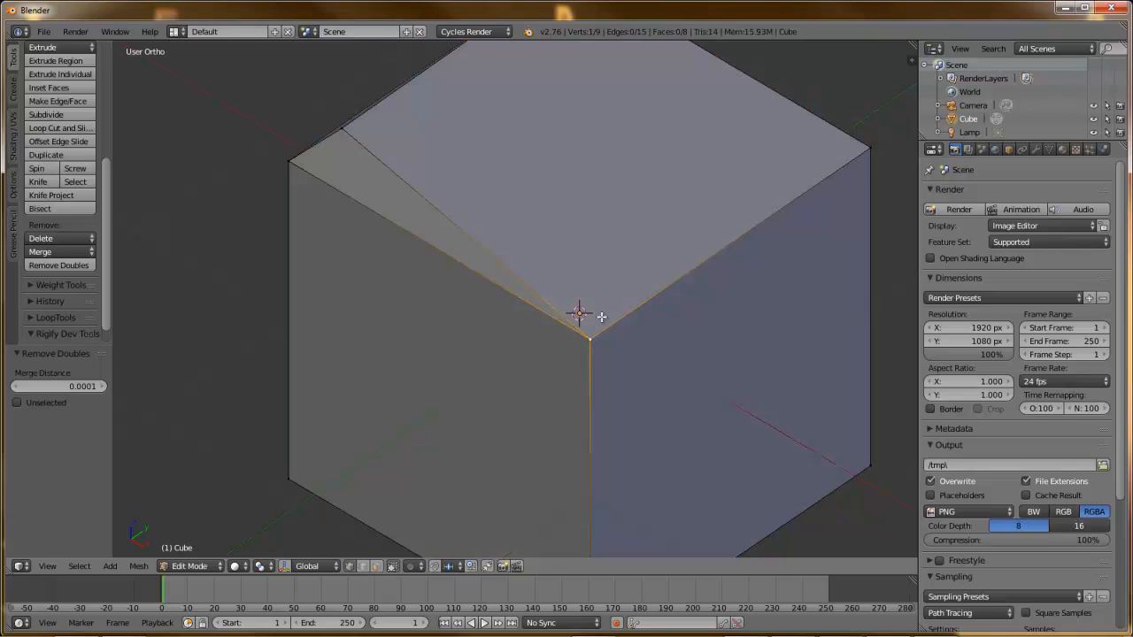
{"action": "scroll", "coordinate": [601, 347], "scroll_direction": "up", "scroll_amount": 3}
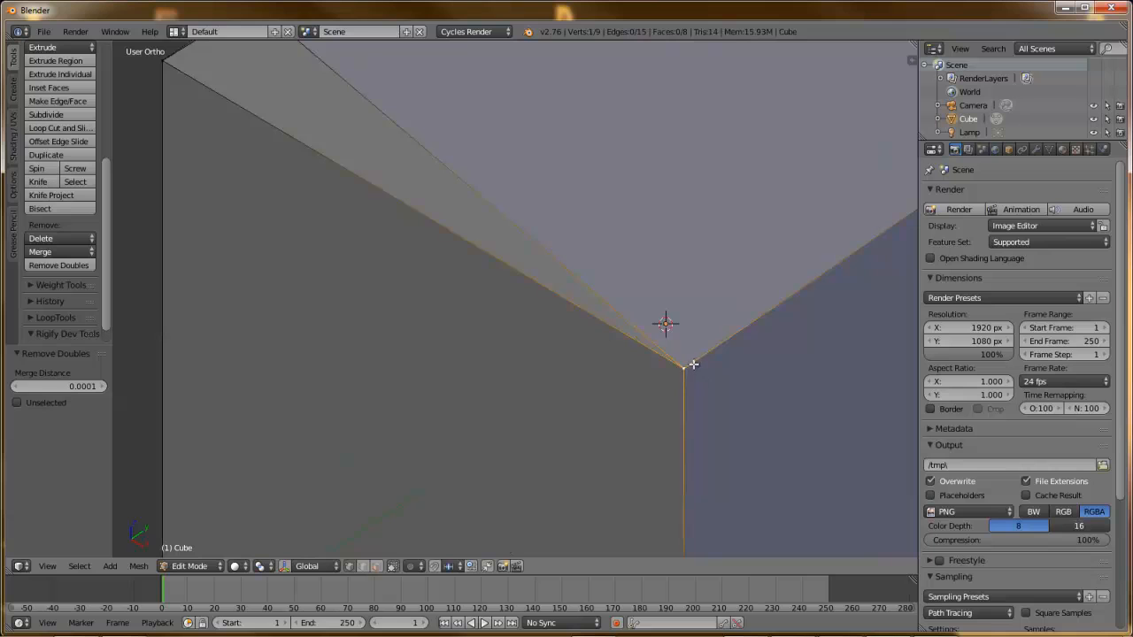
{"action": "scroll", "coordinate": [678, 366], "scroll_direction": "down", "scroll_amount": 3}
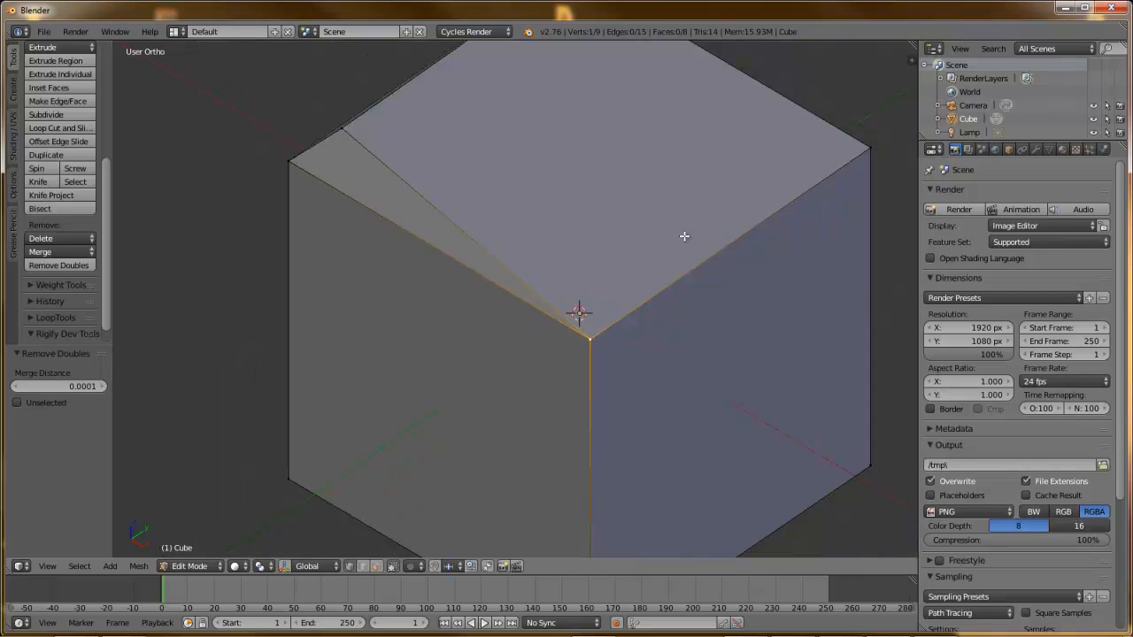
{"action": "key", "text": "g"}
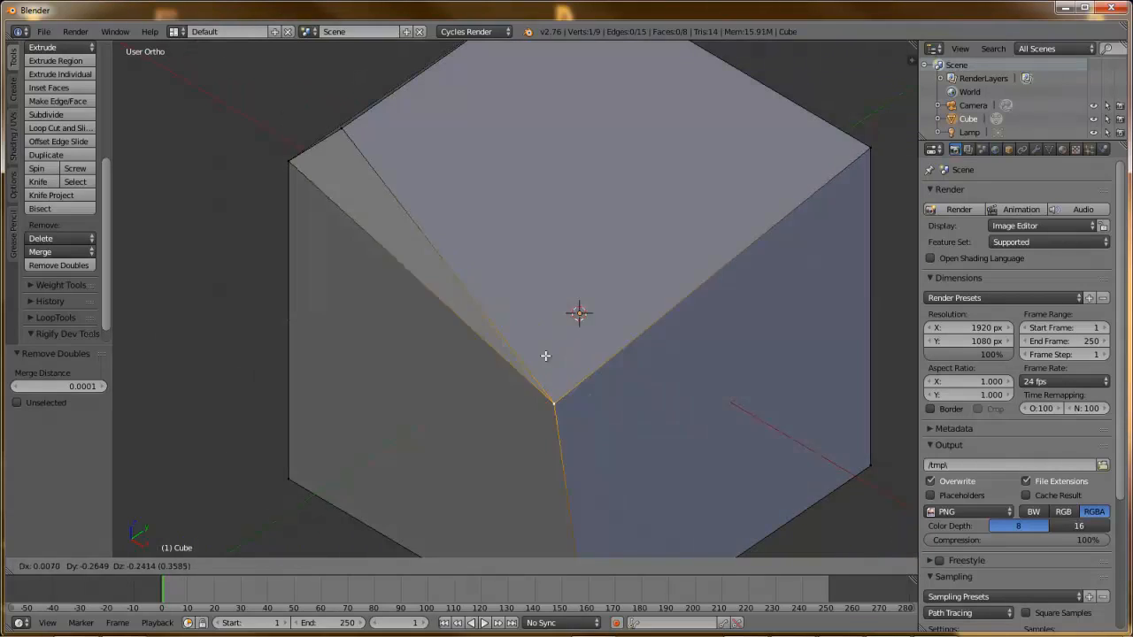
{"action": "right_click", "coordinate": [662, 287]}
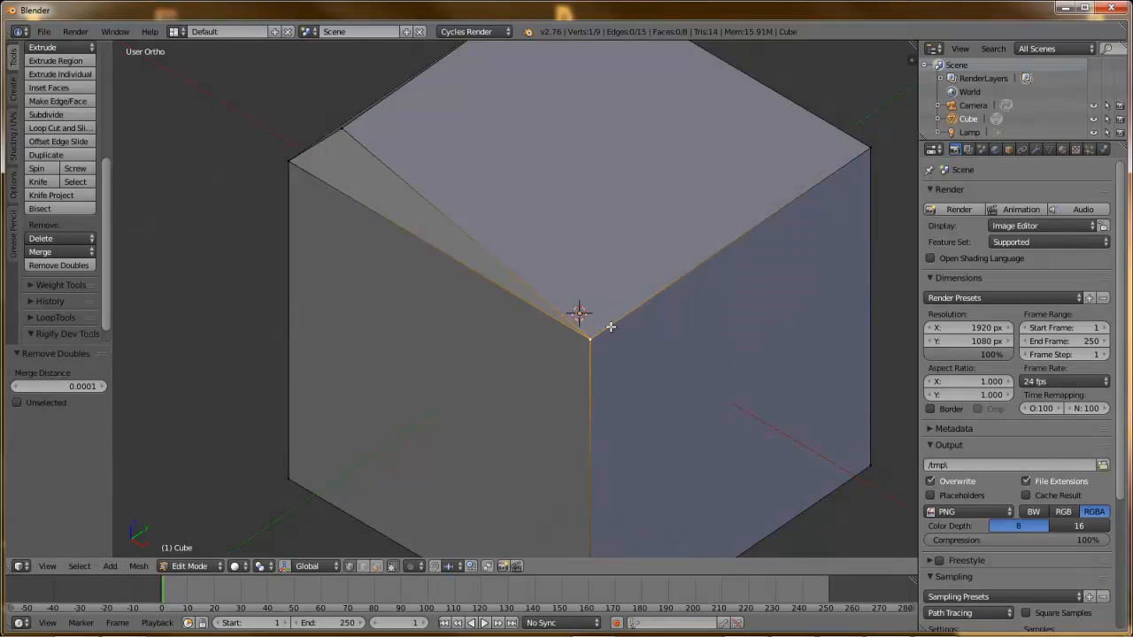
- Select the neighbouring top corner vertex opposite the displaced one and try moving it, cancelling the move
{"action": "right_click", "coordinate": [870, 145]}
{"action": "key", "text": "g"}
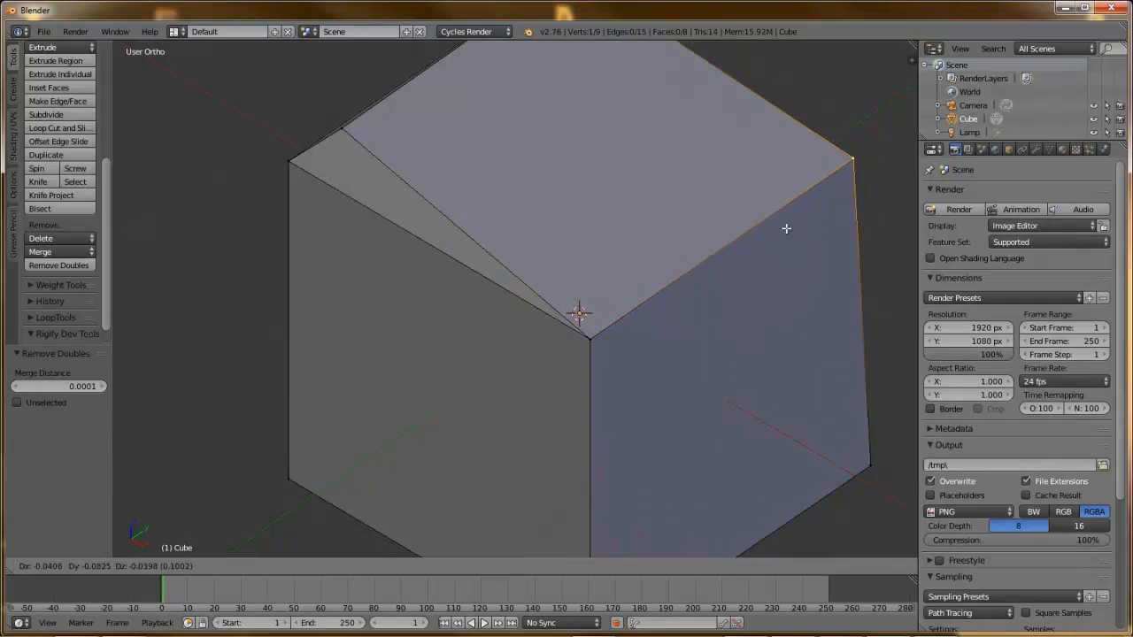
{"action": "right_click", "coordinate": [853, 198]}
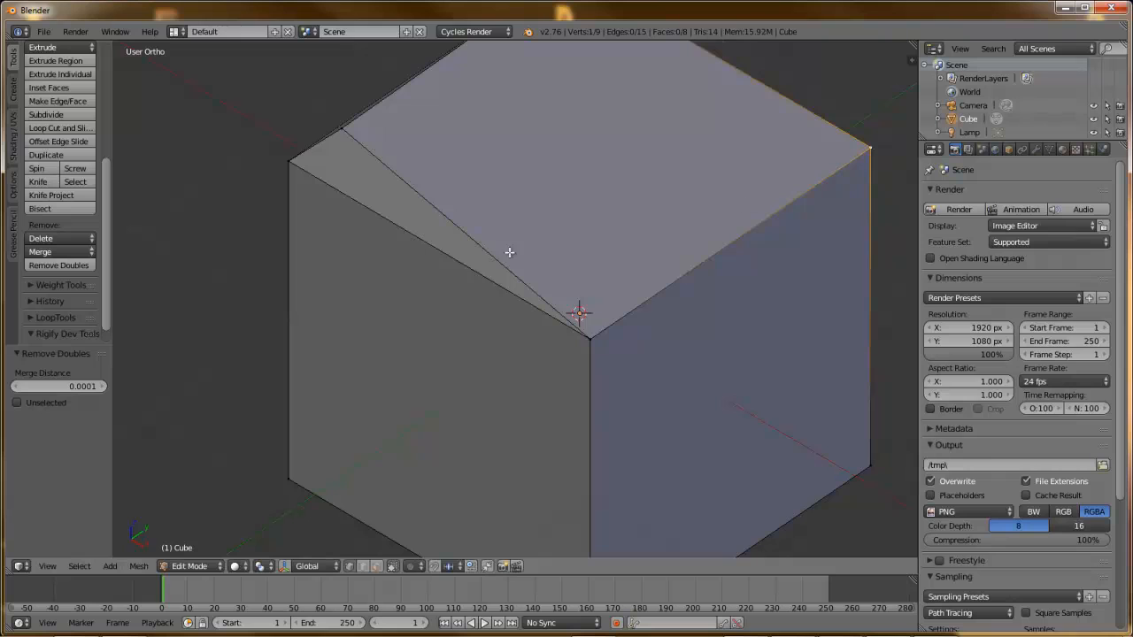
{"action": "middle_click_drag", "start_coordinate": [408, 237], "coordinate": [424, 203]}
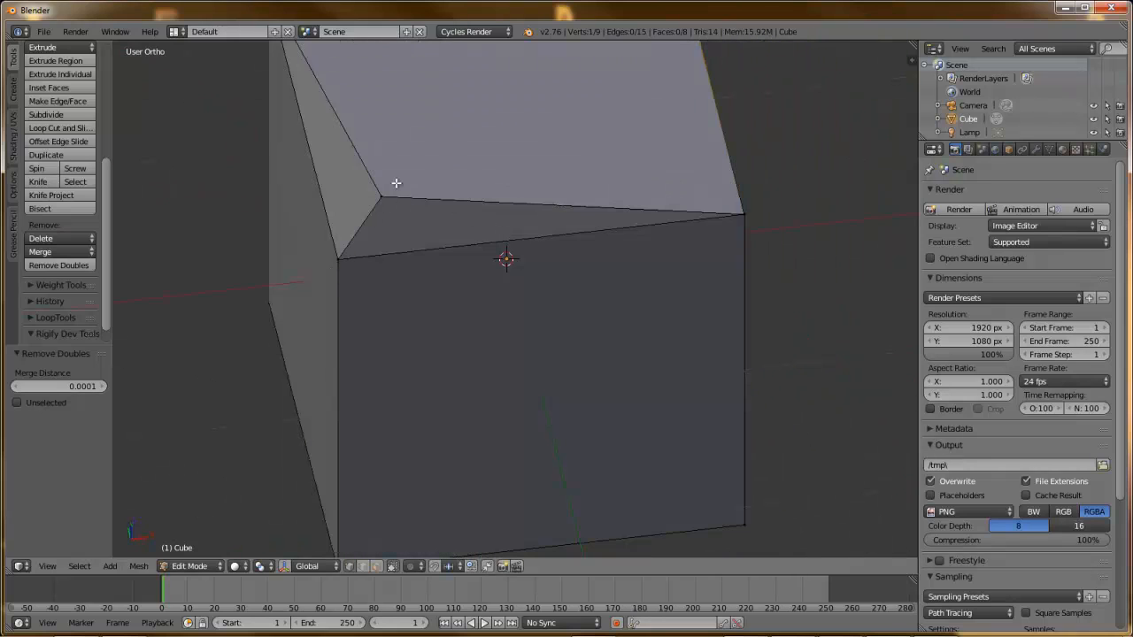
- Select the displaced inner vertex on the cube's top and try deleting it with the Faces option
{"action": "right_click", "coordinate": [384, 195]}
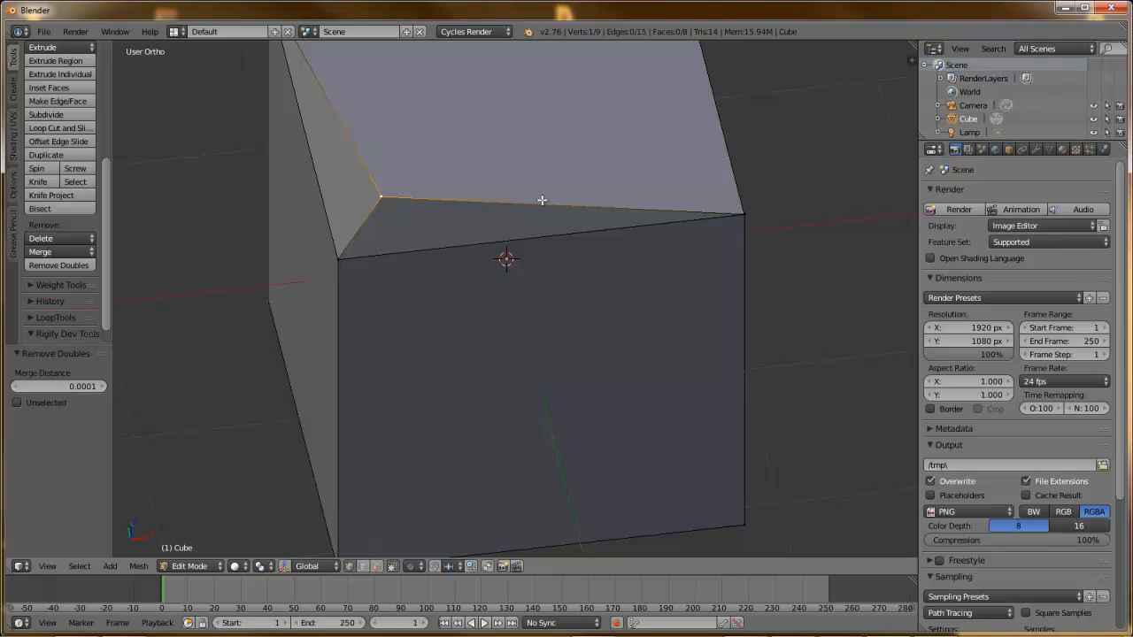
{"action": "middle_click_drag", "start_coordinate": [548, 185], "coordinate": [556, 283], "text": "shift"}
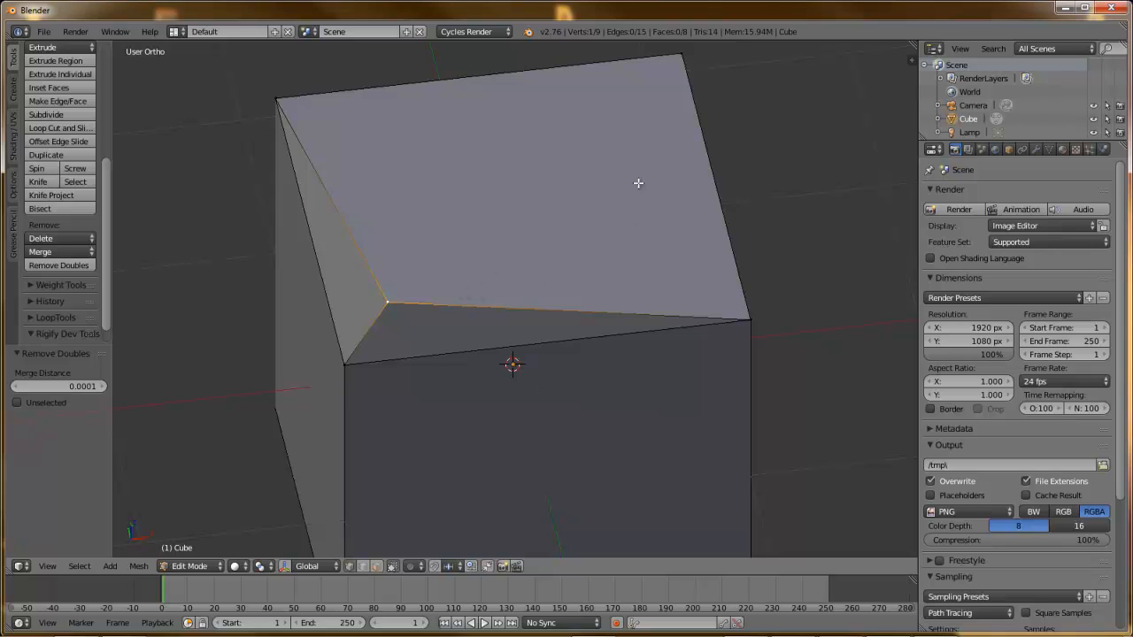
{"action": "middle_click_drag", "start_coordinate": [765, 296], "coordinate": [736, 276]}
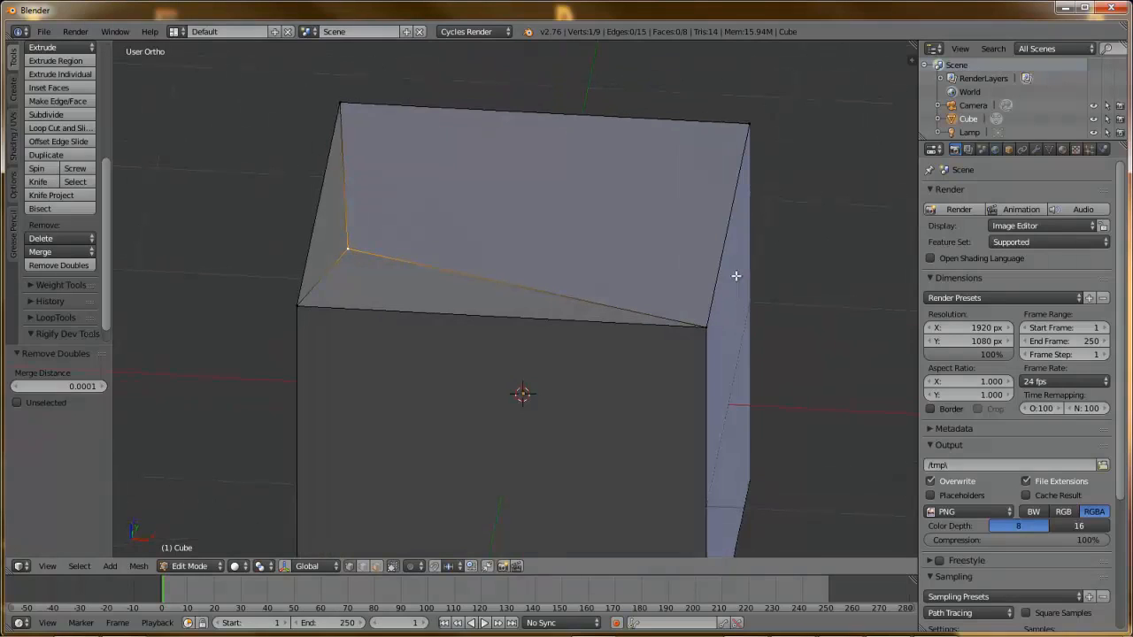
{"action": "middle_click_drag", "start_coordinate": [318, 116], "coordinate": [344, 168]}
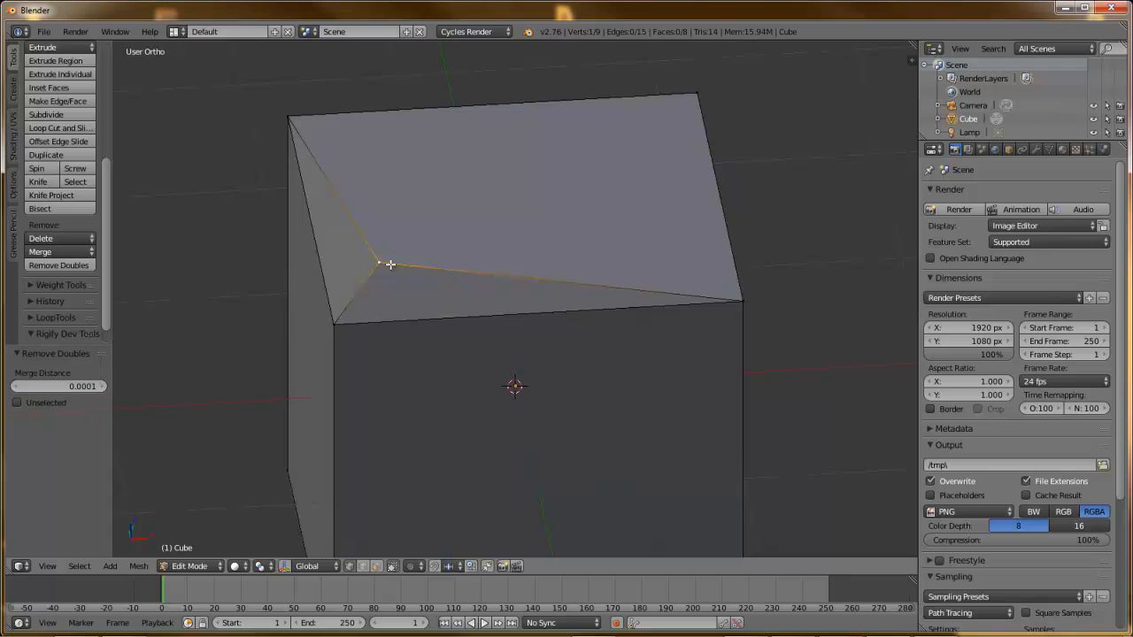
{"action": "mouse_move", "coordinate": [415, 307]}
{"action": "middle_mouse_down"}
{"action": "mouse_move", "coordinate": [401, 266]}
{"action": "mouse_move", "coordinate": [384, 295]}
{"action": "mouse_move", "coordinate": [398, 310]}
{"action": "middle_mouse_up"}
{"action": "key", "text": "x"}
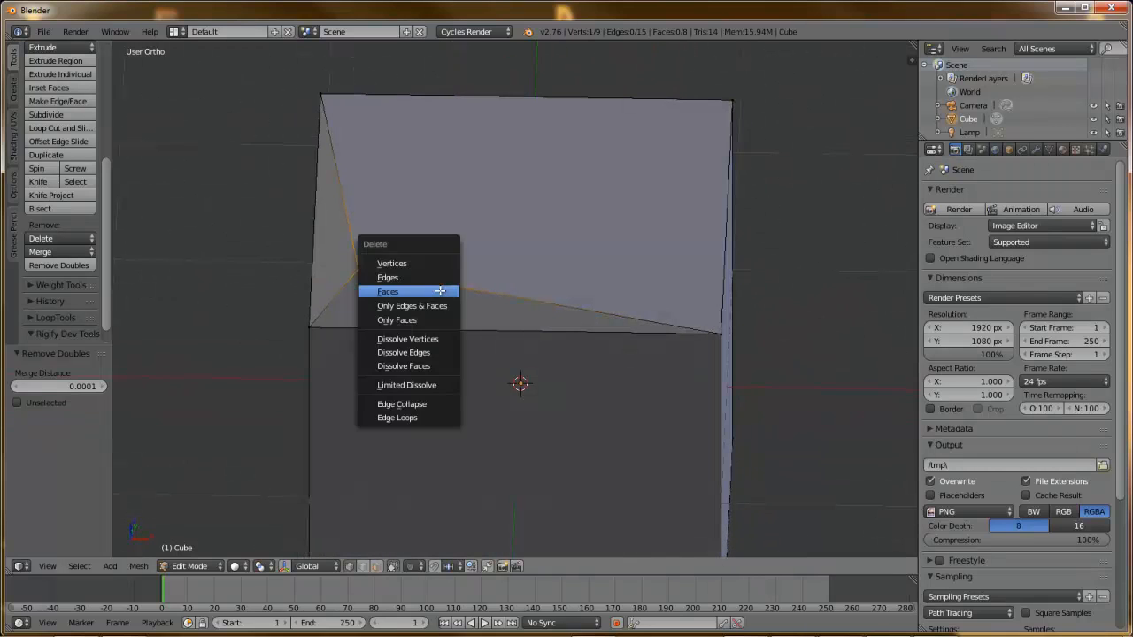
{"action": "left_click", "coordinate": [437, 289]}
{"action": "key", "text": "x"}
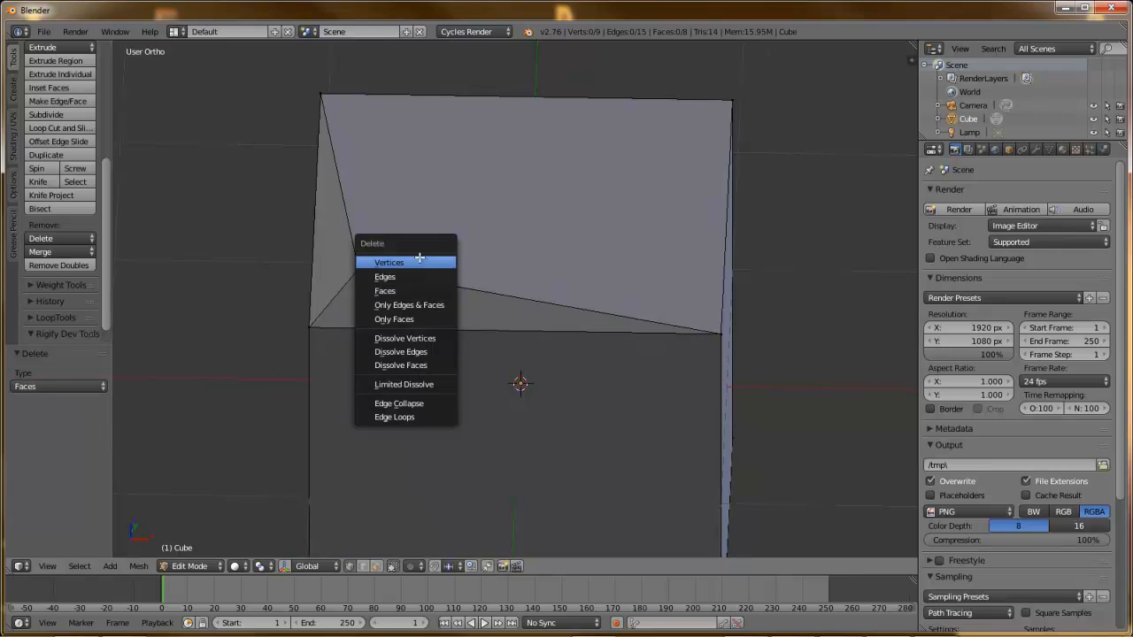
{"action": "key", "text": "Escape"}
- Reselect the displaced inner vertex and delete it with the Vertices option
{"action": "right_click", "coordinate": [360, 263]}
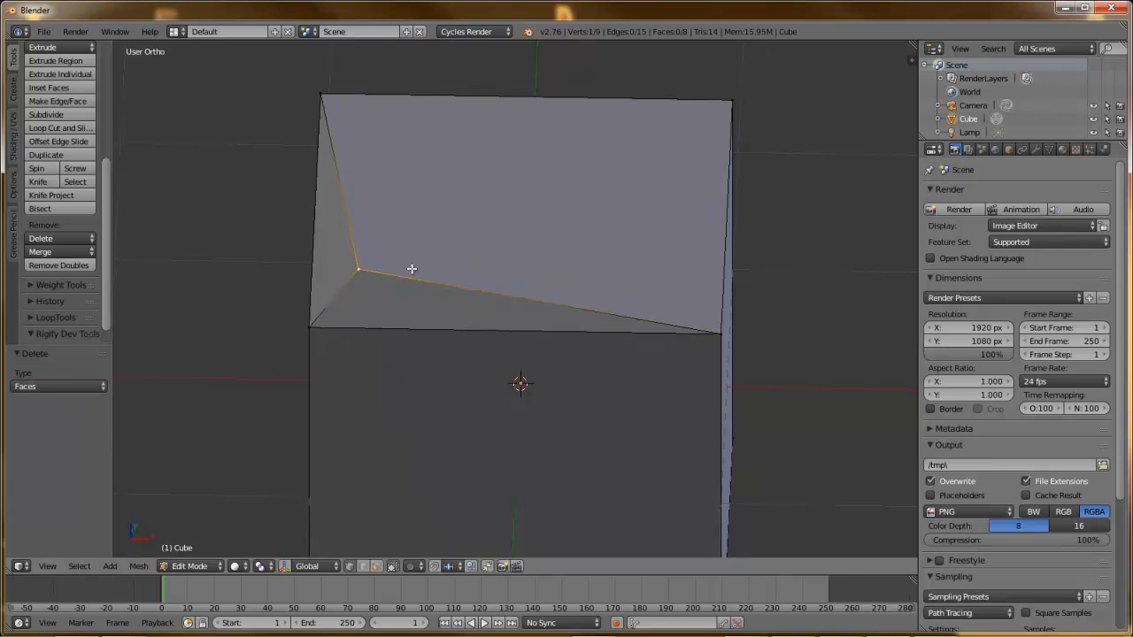
{"action": "key", "text": "x"}
{"action": "left_click", "coordinate": [395, 240]}
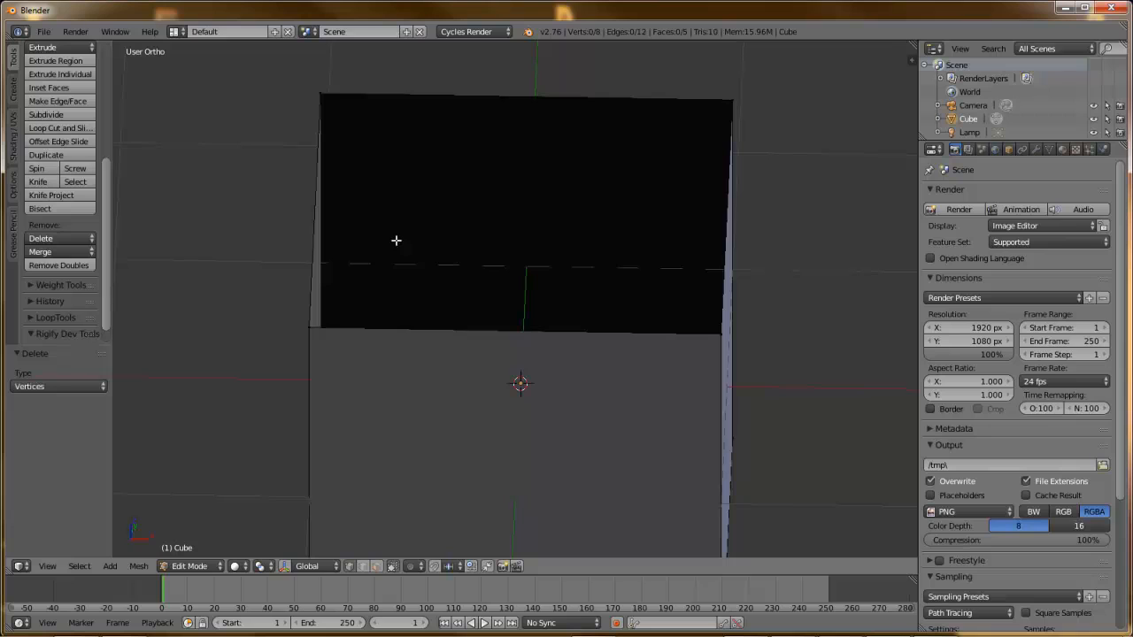
{"action": "middle_click_drag", "start_coordinate": [396, 240], "coordinate": [416, 256]}
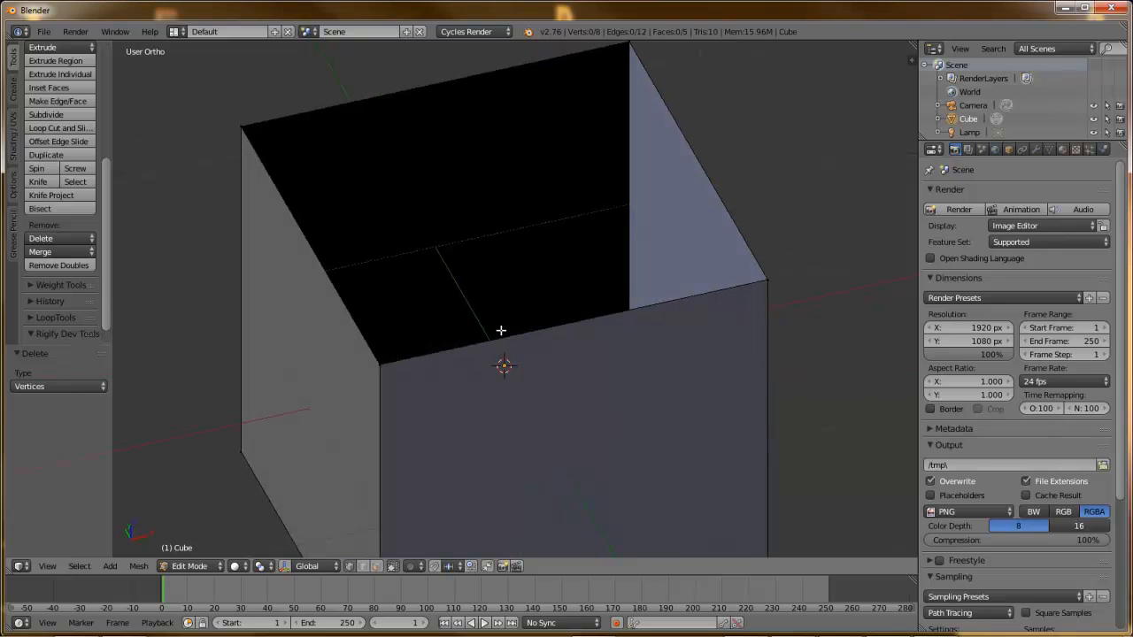
- Select the four corner vertices around the cube's open top and fill the gap with a new face
{"action": "right_click", "coordinate": [379, 363]}
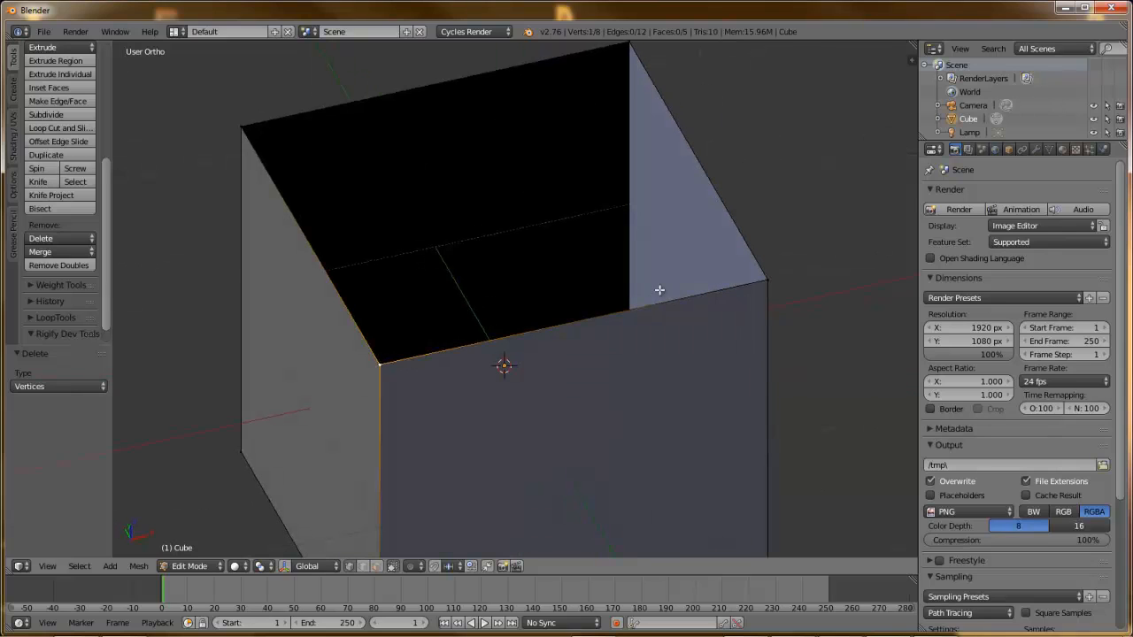
{"action": "right_click", "coordinate": [766, 281], "text": "shift"}
{"action": "right_click", "coordinate": [630, 56], "text": "shift"}
{"action": "right_click", "coordinate": [253, 126], "text": "shift"}
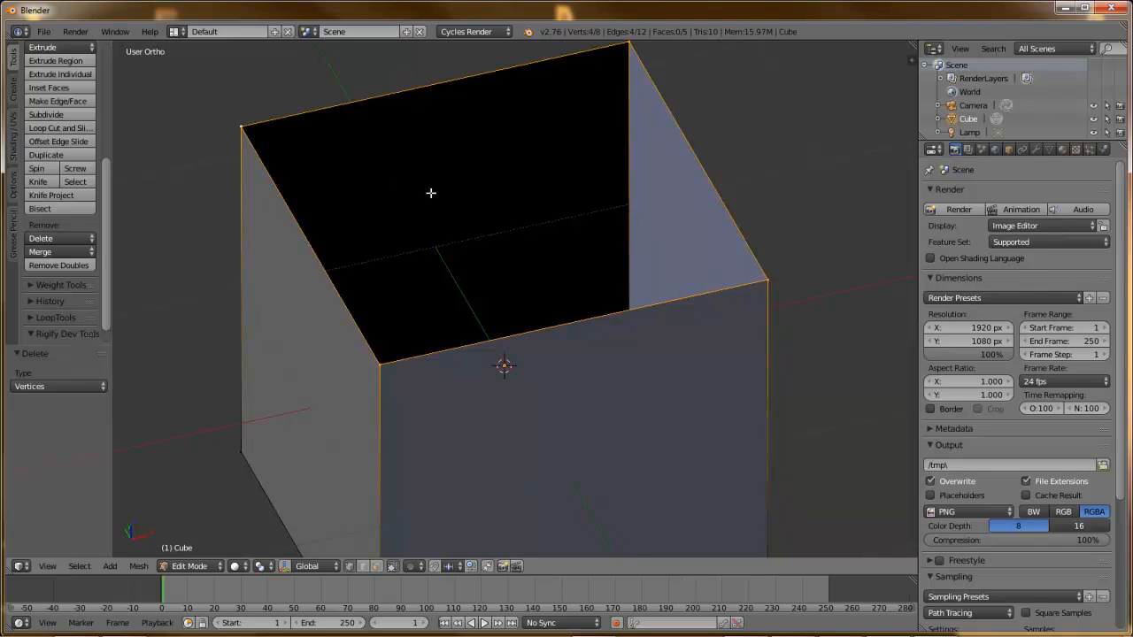
{"action": "key", "text": "f"}
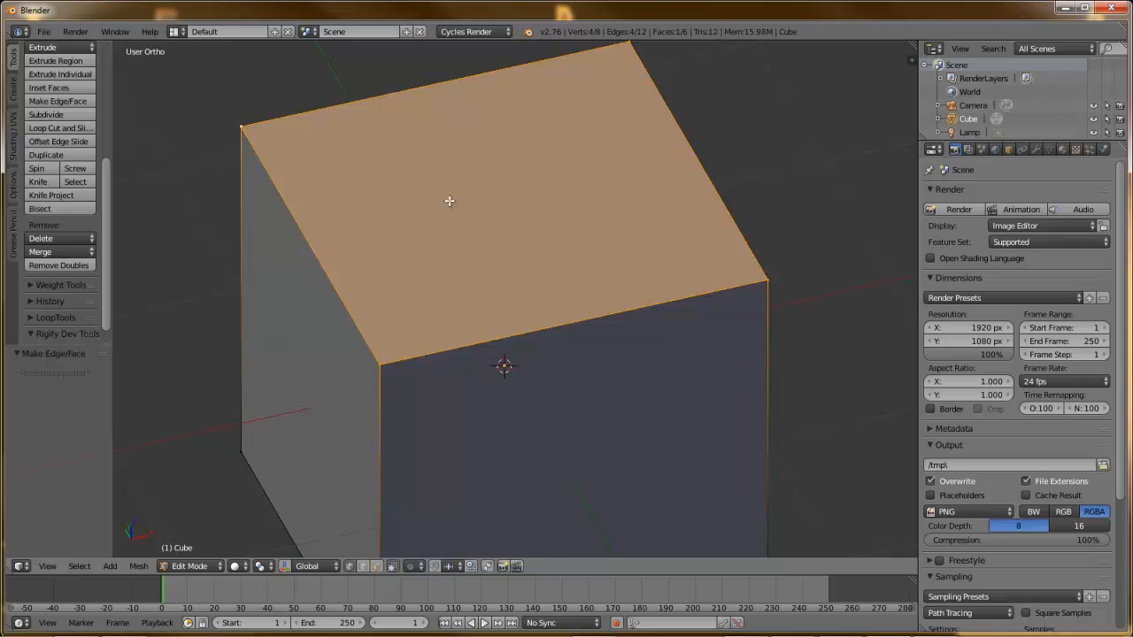
- Undo the top face fill, the corner selections and the deletion of the displaced vertex
{"action": "key", "text": "ctrl+z"}
{"action": "key", "text": "ctrl+z"}
{"action": "key", "text": "ctrl+z"}
{"action": "key", "text": "ctrl+z"}
{"action": "key", "text": "ctrl+z"}
{"action": "key", "text": "ctrl+z"}
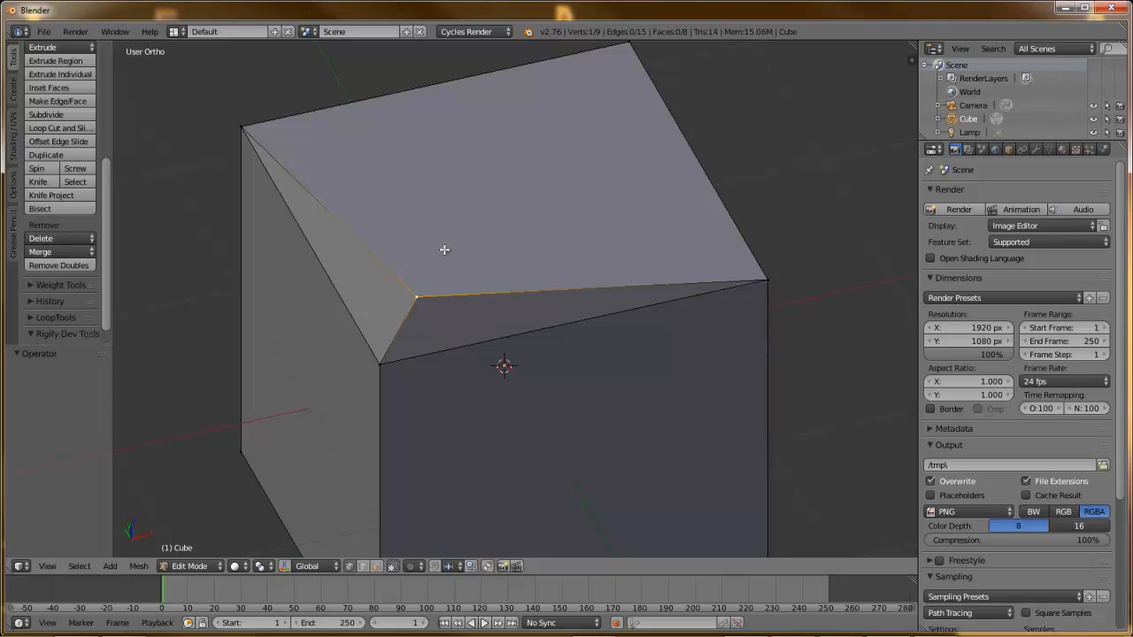
- Add the adjacent outer corner vertex to the selection so that only it and the displaced vertex are selected
{"action": "left_click", "coordinate": [51, 252]}
{"action": "scroll", "coordinate": [434, 310], "scroll_direction": "up", "scroll_amount": 2}
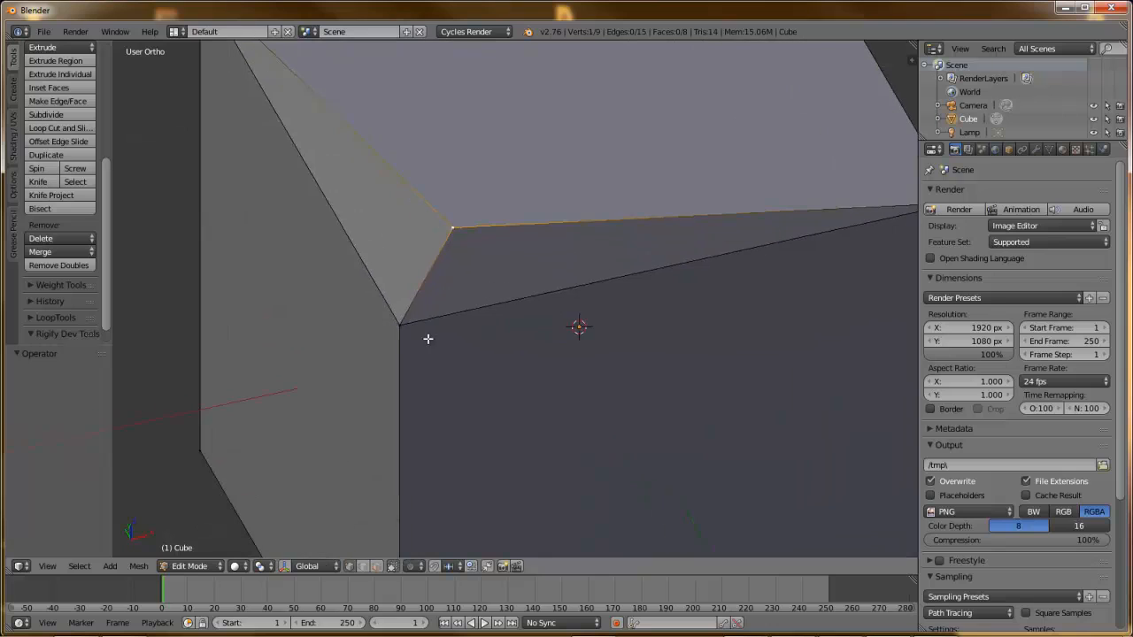
{"action": "right_click", "coordinate": [401, 325], "text": "shift"}
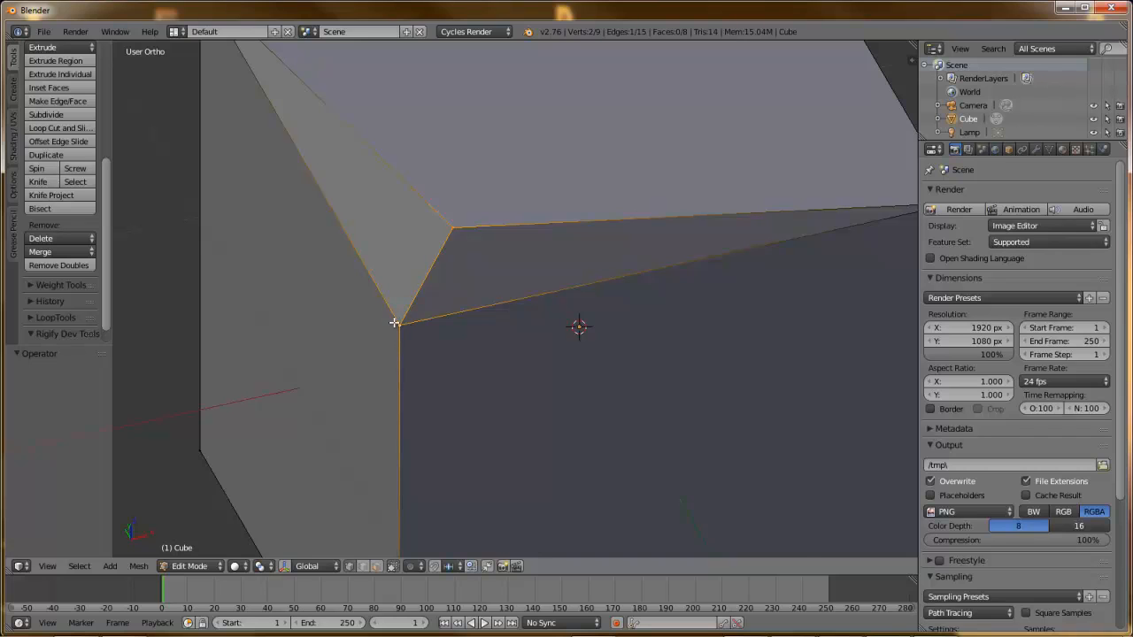
{"action": "scroll", "coordinate": [314, 217], "scroll_direction": "down", "scroll_amount": 2}
{"action": "right_click", "coordinate": [268, 86], "text": "shift"}
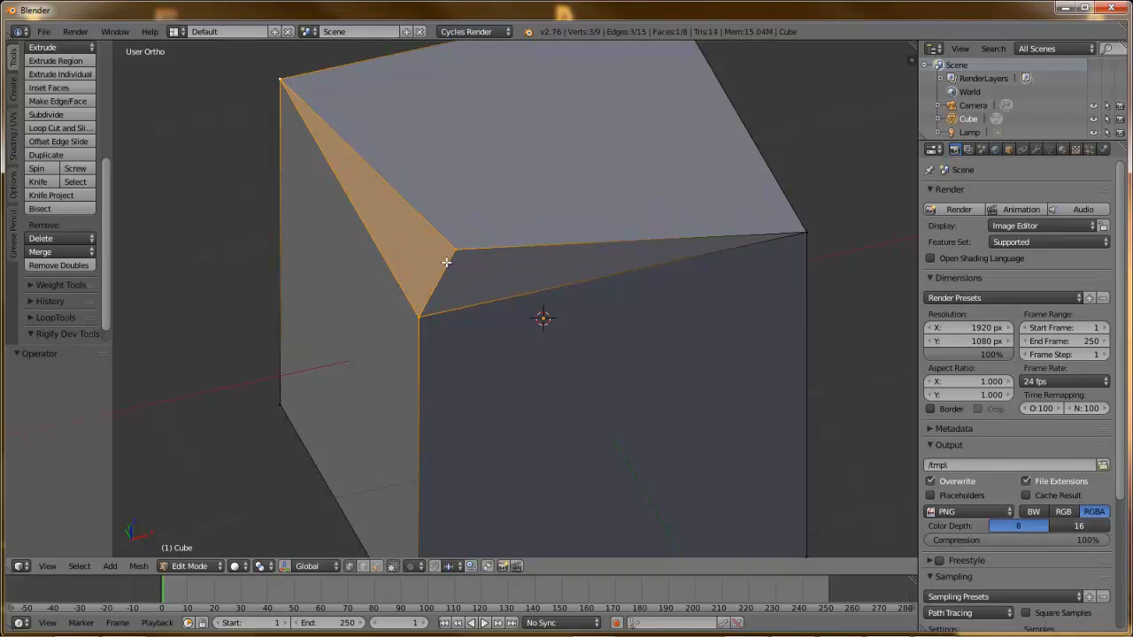
{"action": "right_click", "coordinate": [271, 78], "text": "shift"}
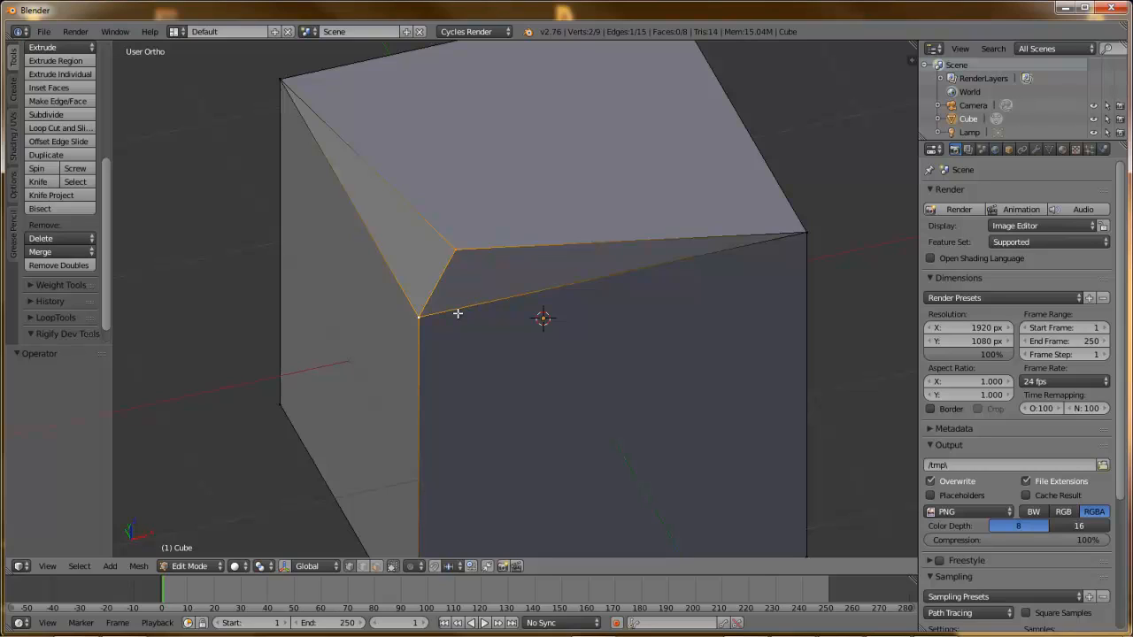
- Merge the two selected corner vertices using Collapse, and undo the merge
{"action": "left_click", "coordinate": [64, 252]}
{"action": "left_click", "coordinate": [68, 253]}
{"action": "key", "text": "alt+m"}
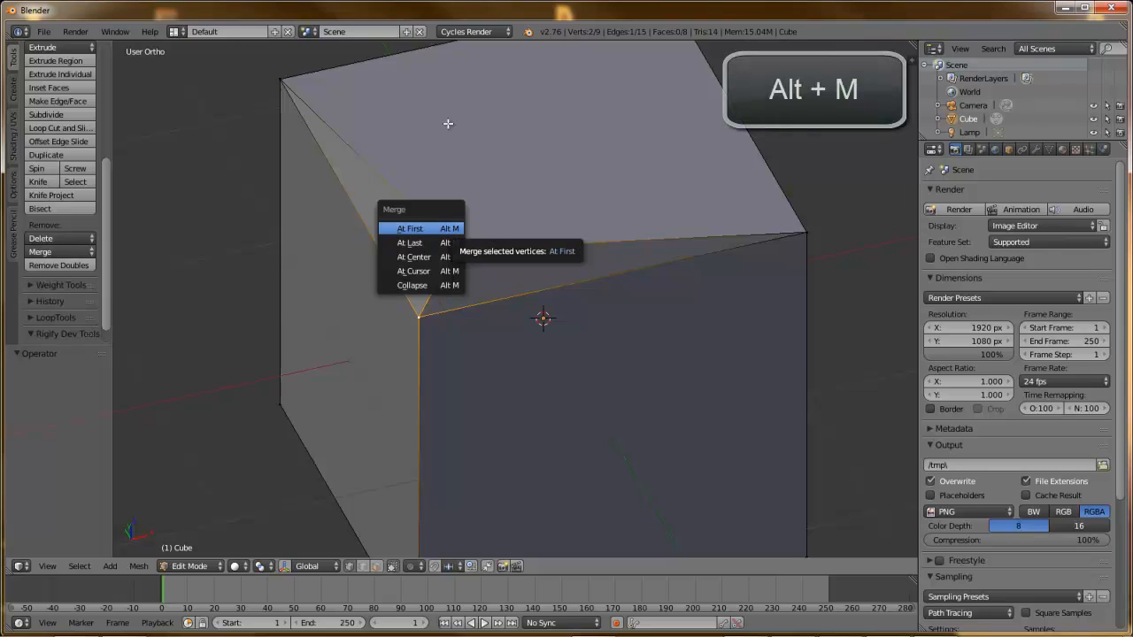
{"action": "key", "text": "alt+m"}
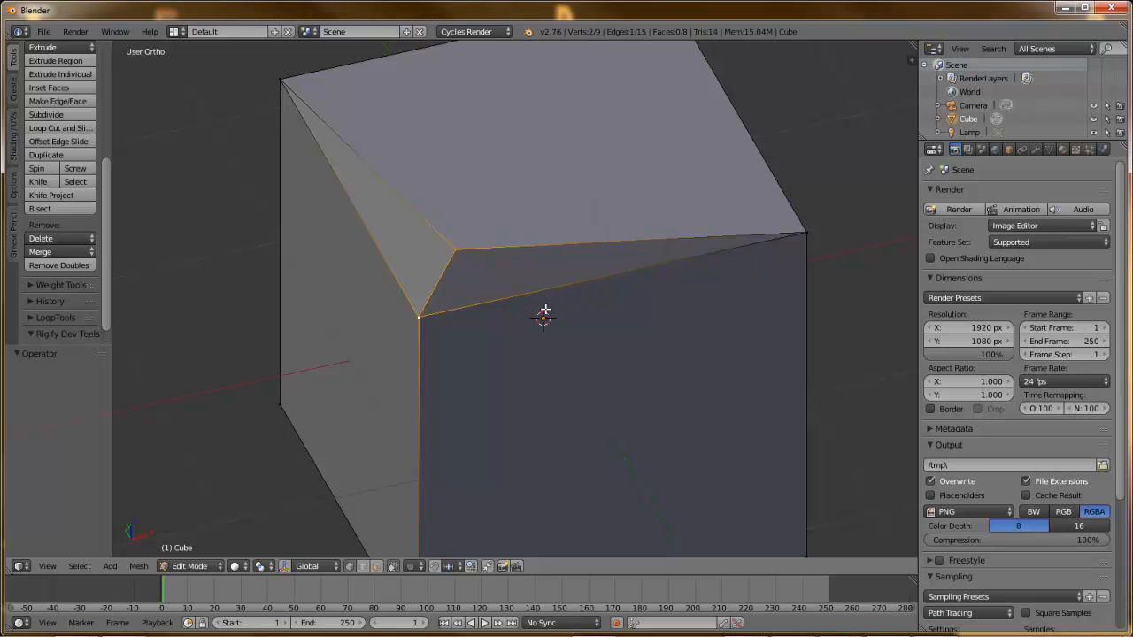
{"action": "key", "text": "alt+m"}
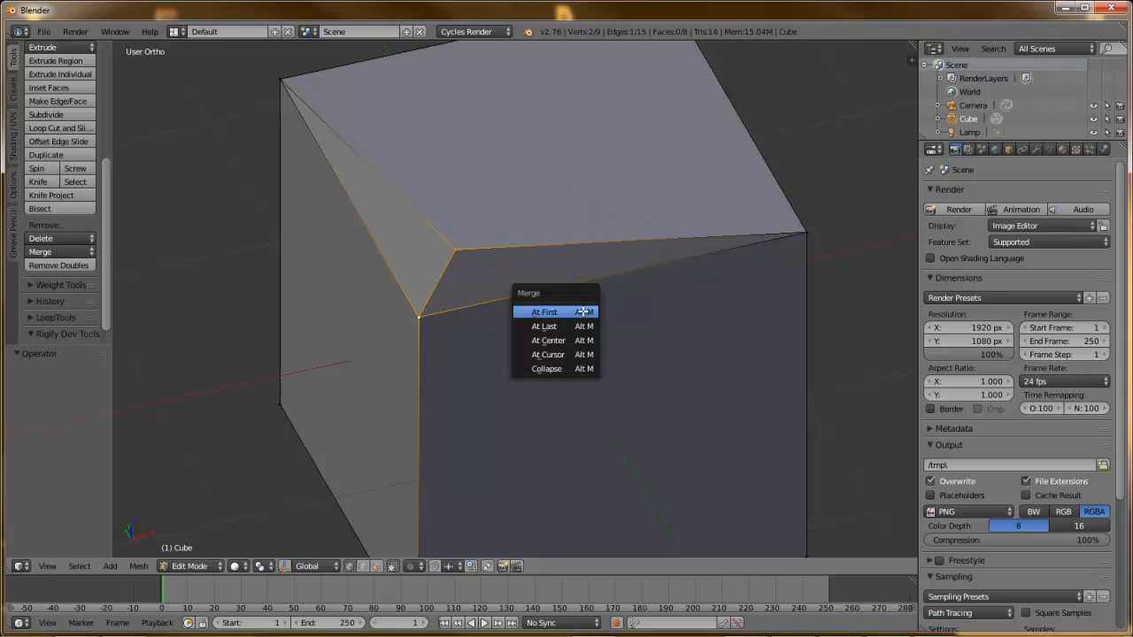
{"action": "left_click", "coordinate": [574, 368]}
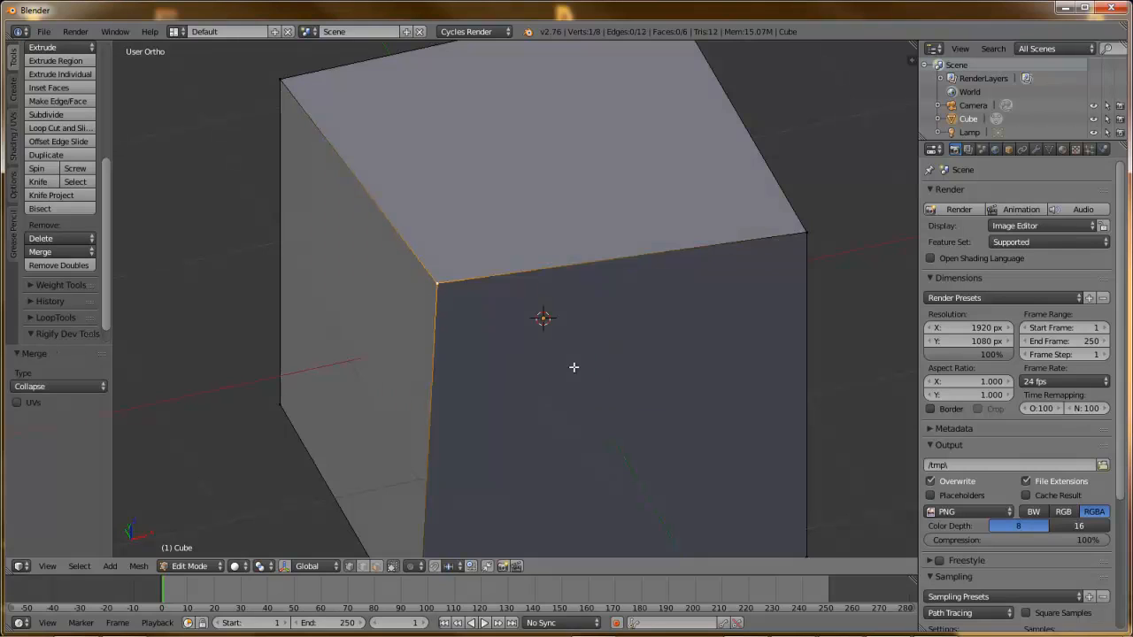
{"action": "key", "text": "ctrl+z"}
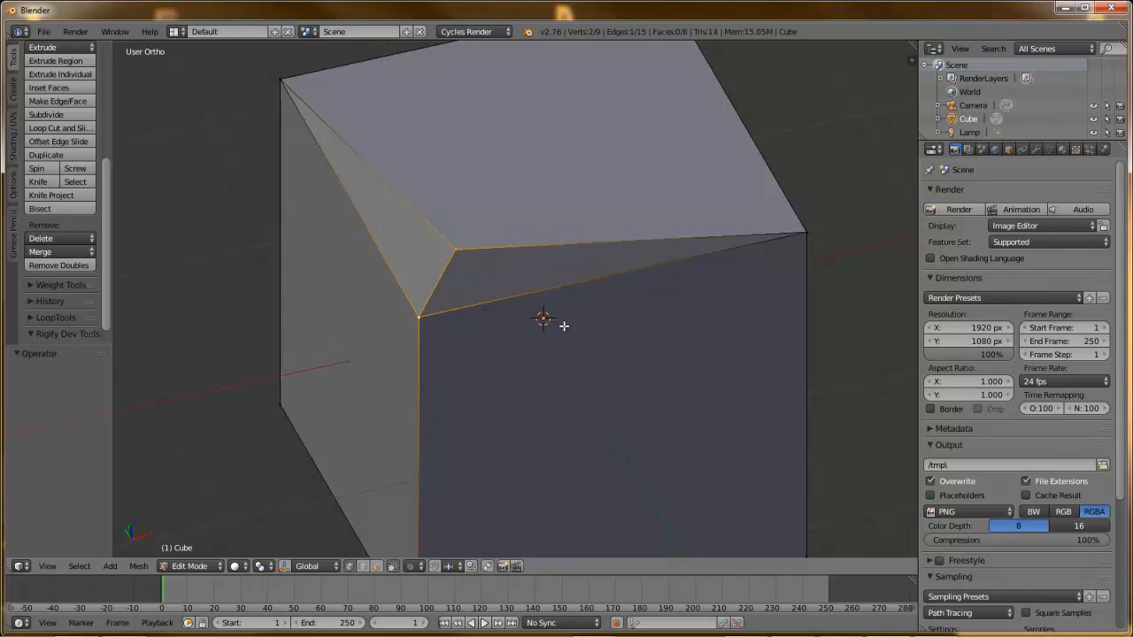
- Merge the two selected vertices At Last, onto the outer corner vertex, and undo the merge
{"action": "key", "text": "alt+m"}
{"action": "key", "text": "alt+m"}
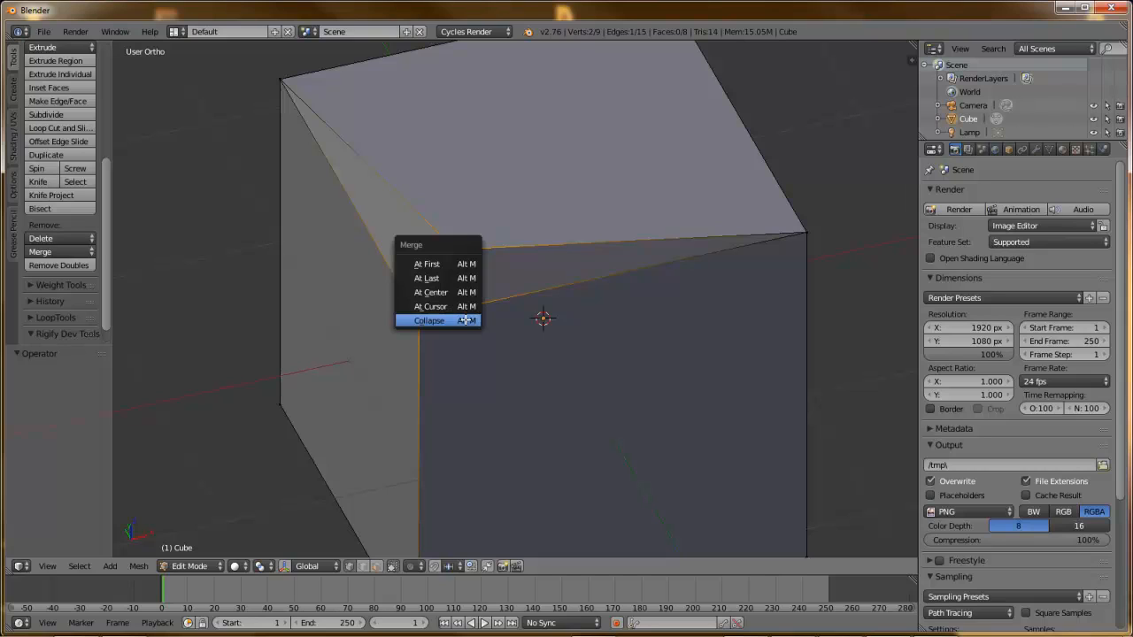
{"action": "left_click", "coordinate": [449, 278]}
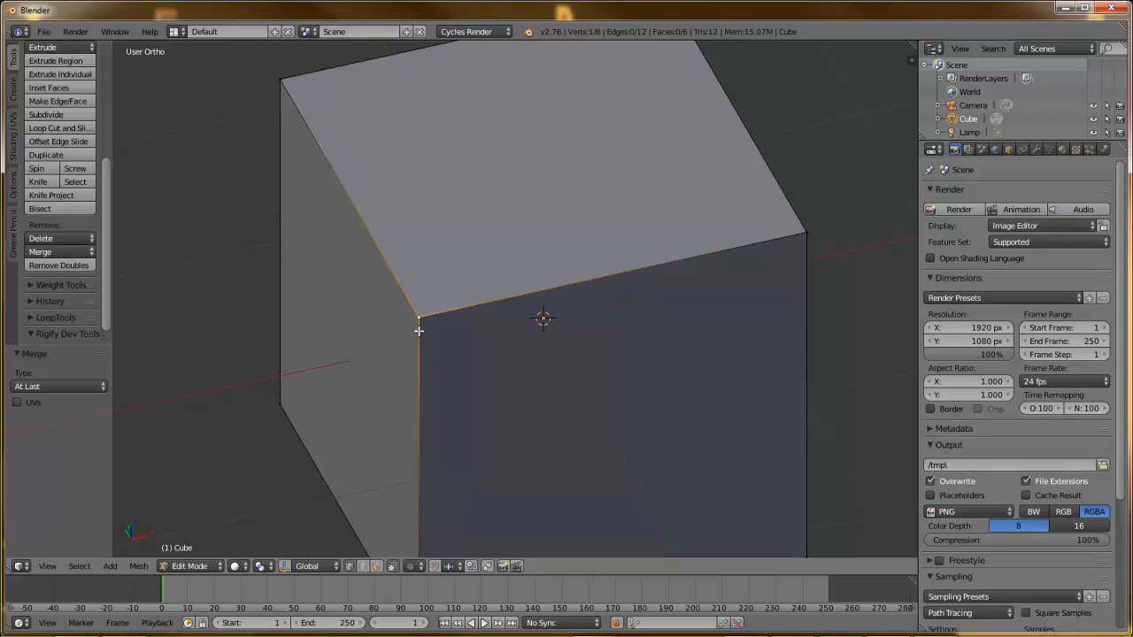
{"action": "key", "text": "ctrl+z"}
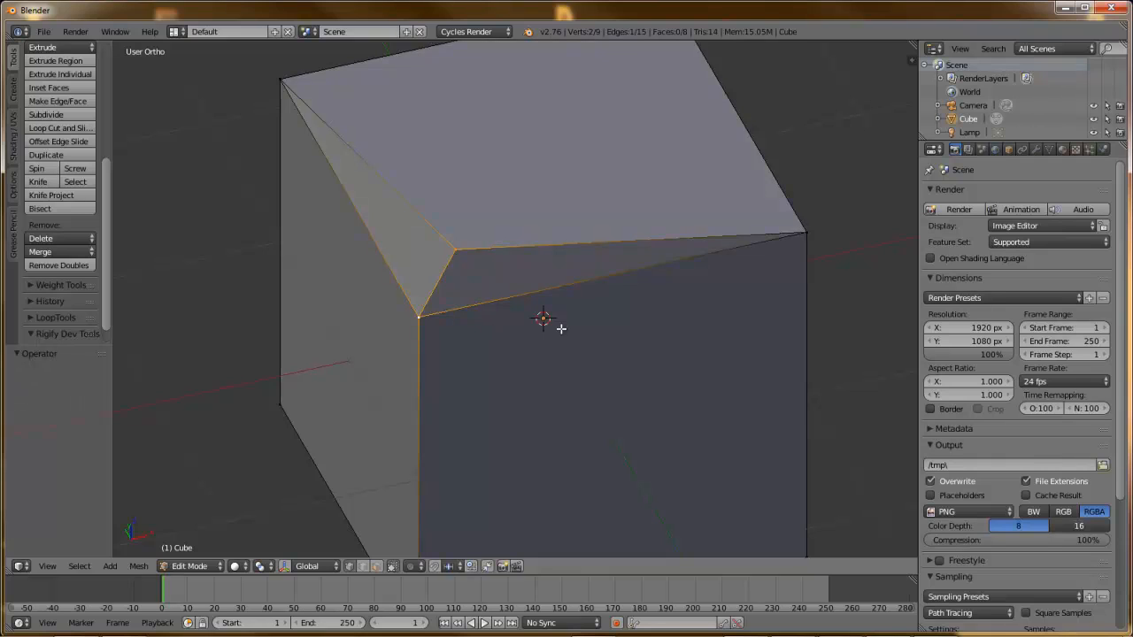
- Merge the two selected vertices At First, onto the displaced inner vertex, and undo the merge
{"action": "key", "text": "alt+m"}
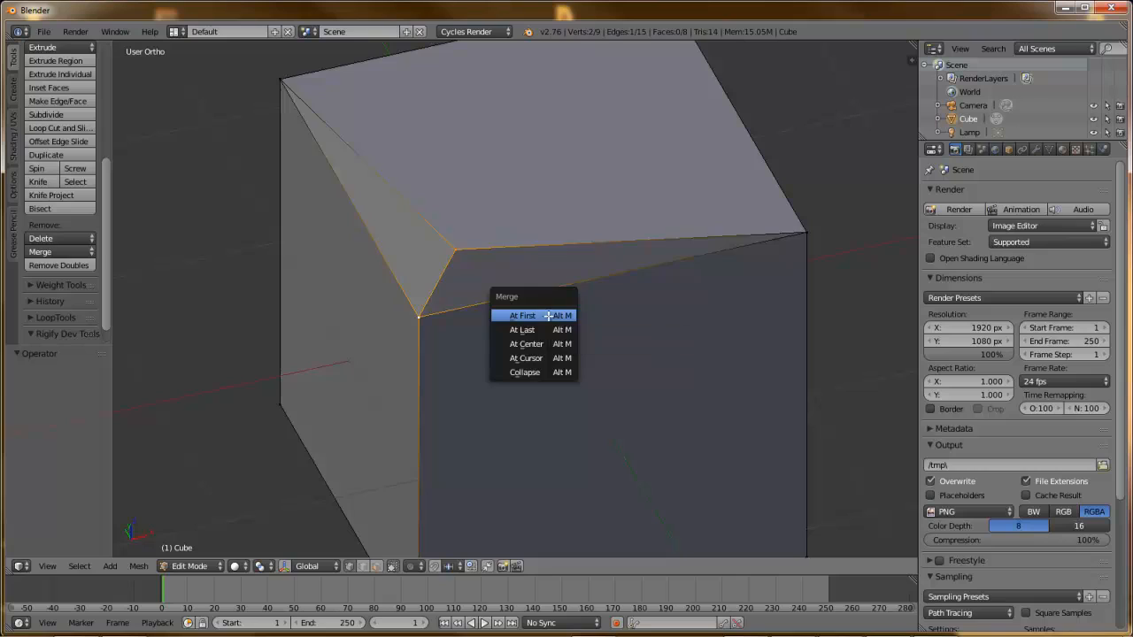
{"action": "left_click", "coordinate": [548, 316]}
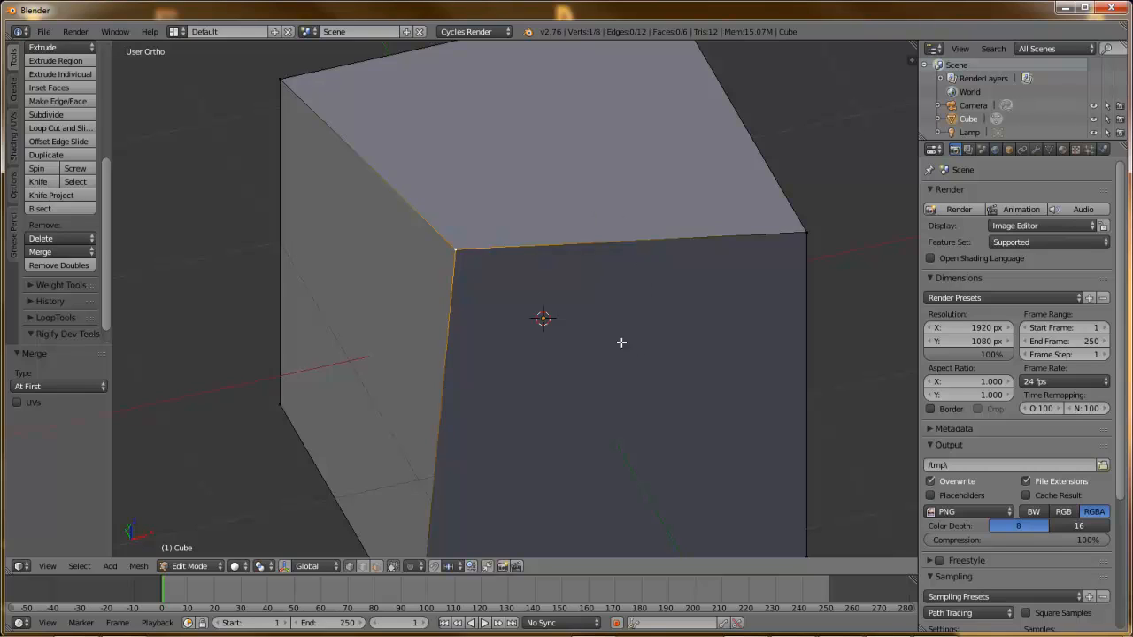
{"action": "key", "text": "ctrl+z"}
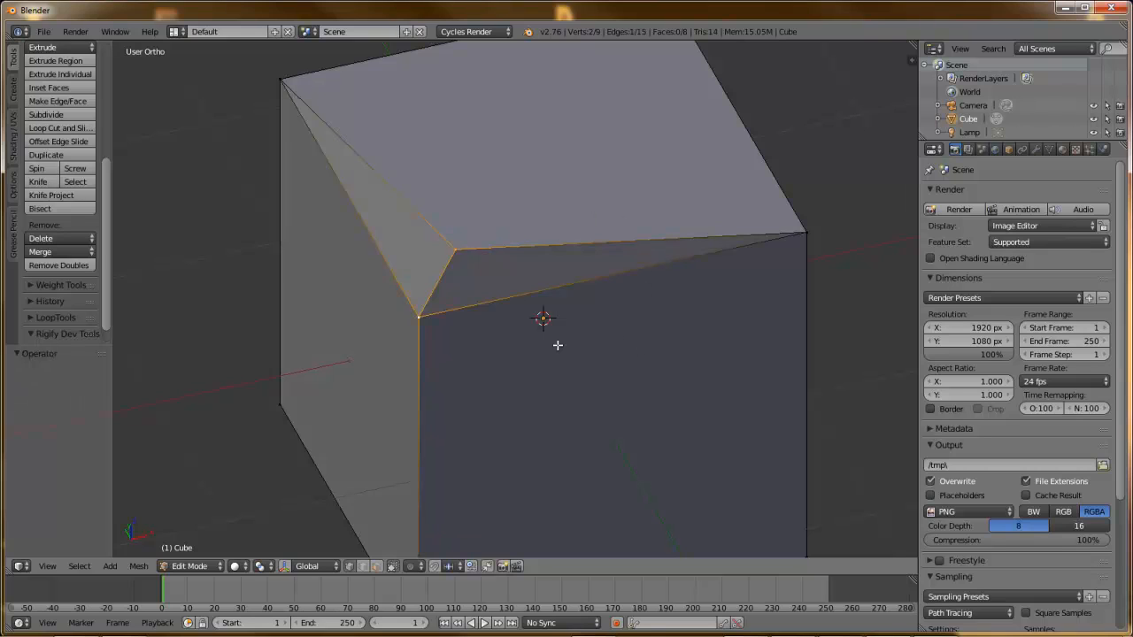
- Merge the two selected vertices At Center, midway between them, and undo the merge
{"action": "key", "text": "alt+m"}
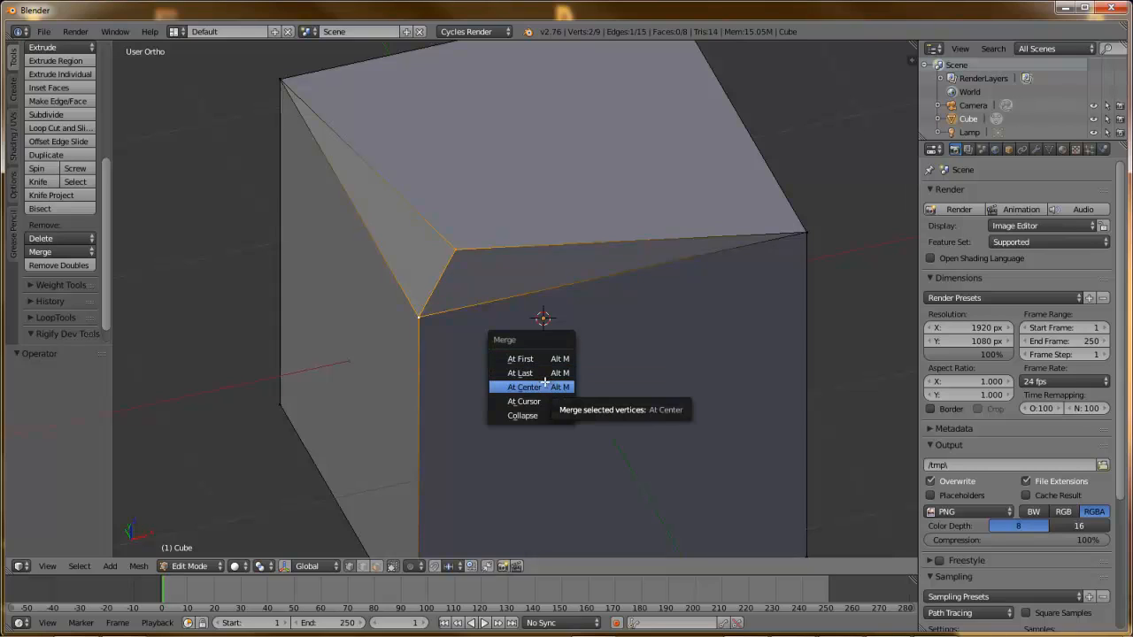
{"action": "left_click", "coordinate": [524, 387]}
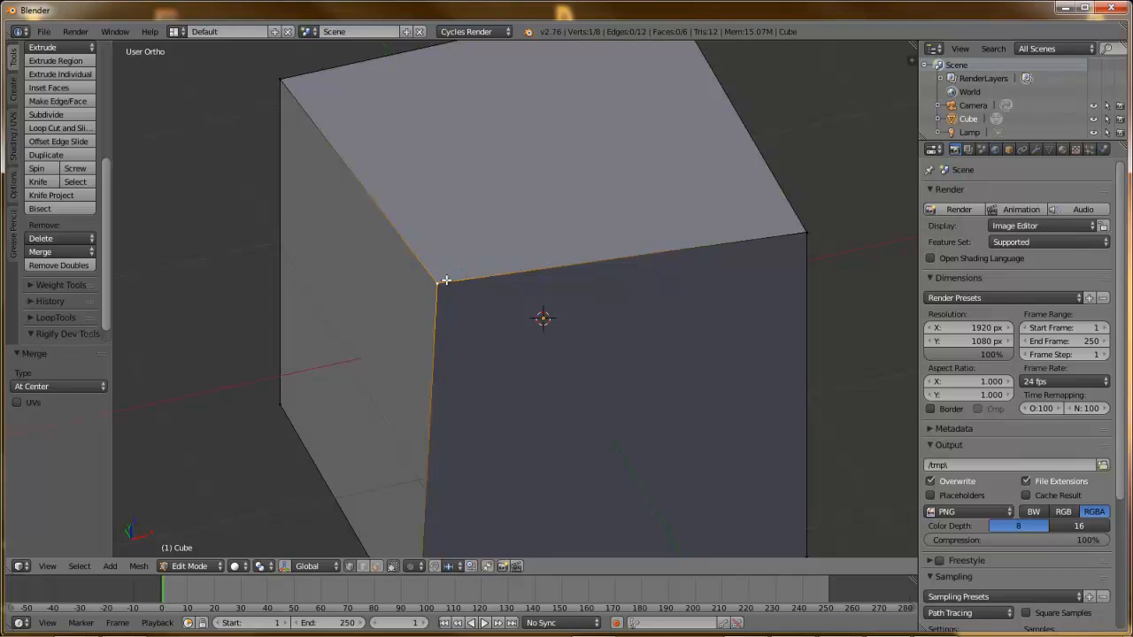
{"action": "key", "text": "alt+v"}
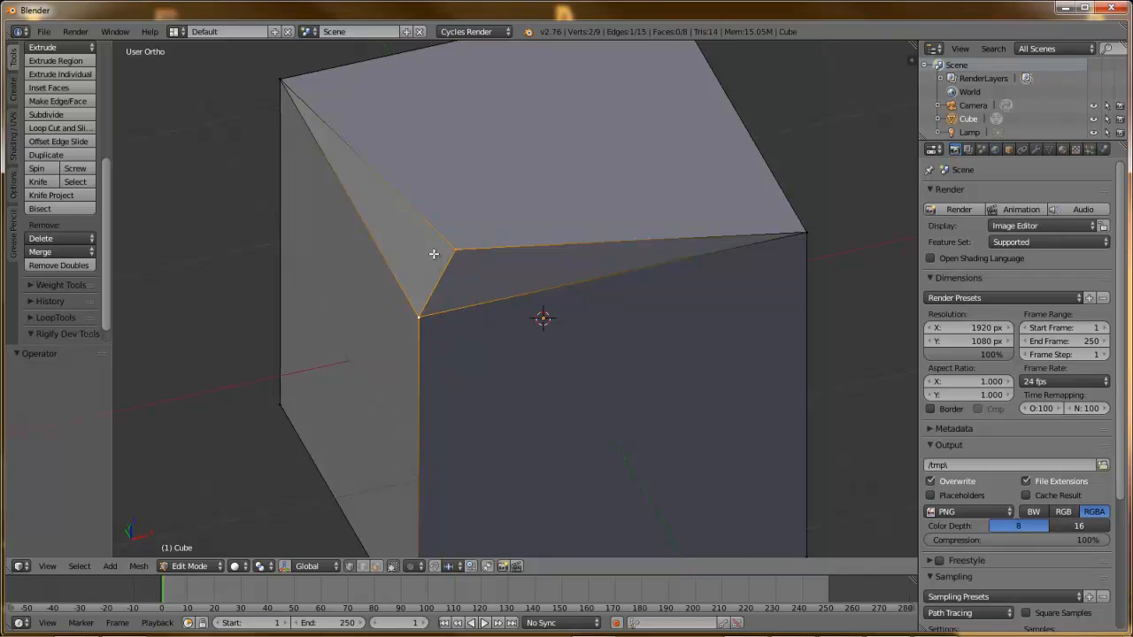
- Grow the selection outward from the two corner vertices, shrink it back, and invert it
{"action": "middle_click_drag", "start_coordinate": [543, 343], "coordinate": [486, 301]}
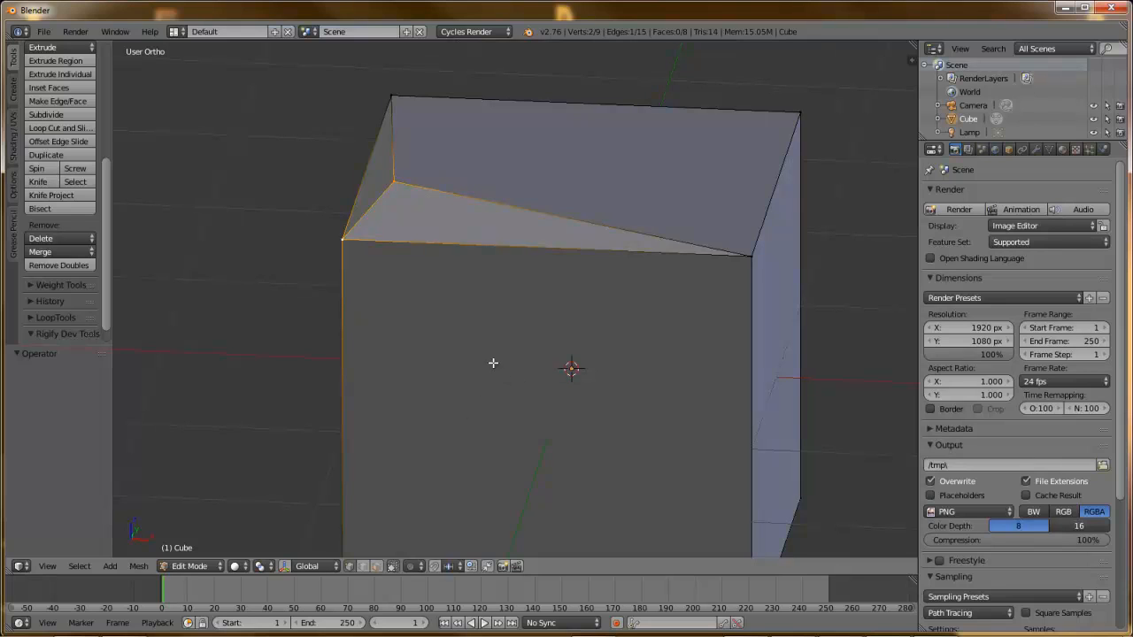
{"action": "middle_click_drag", "start_coordinate": [494, 346], "coordinate": [537, 372]}
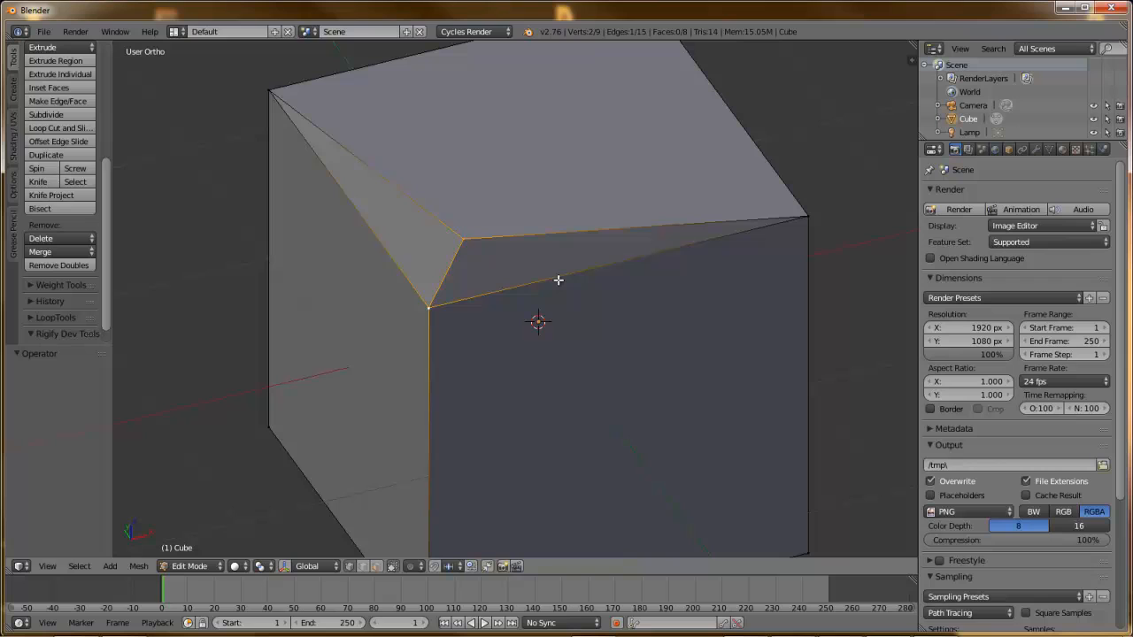
{"action": "scroll", "coordinate": [558, 280], "scroll_direction": "down", "scroll_amount": 3}
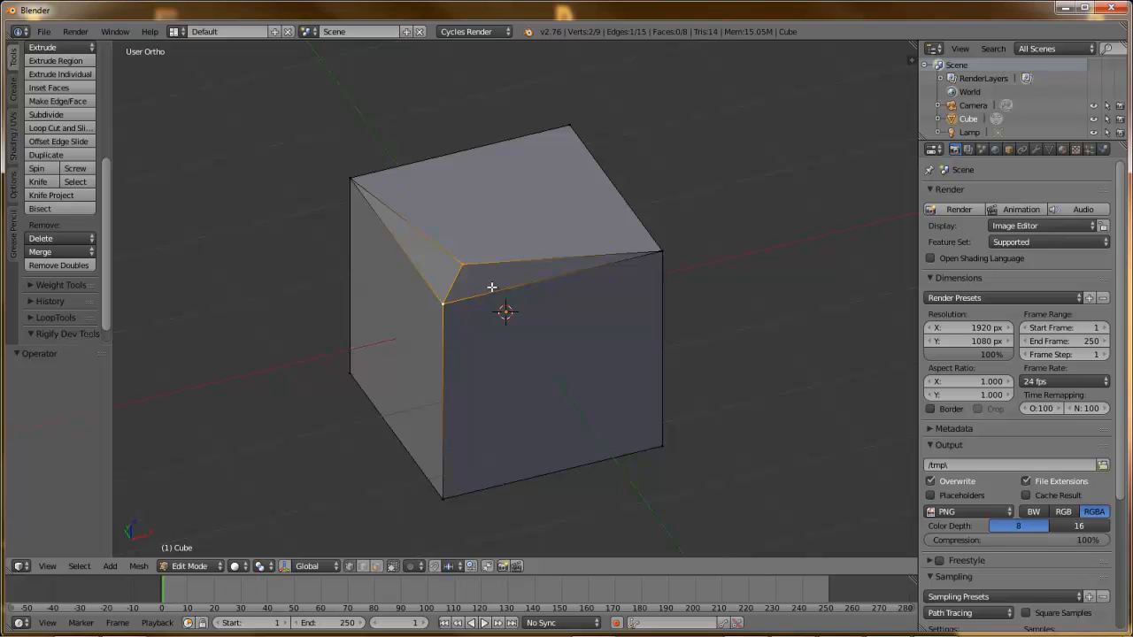
{"action": "key", "text": "ctrl+KP_Add"}
{"action": "key", "text": "ctrl+KP_Subtract"}
{"action": "key", "text": "ctrl+i"}
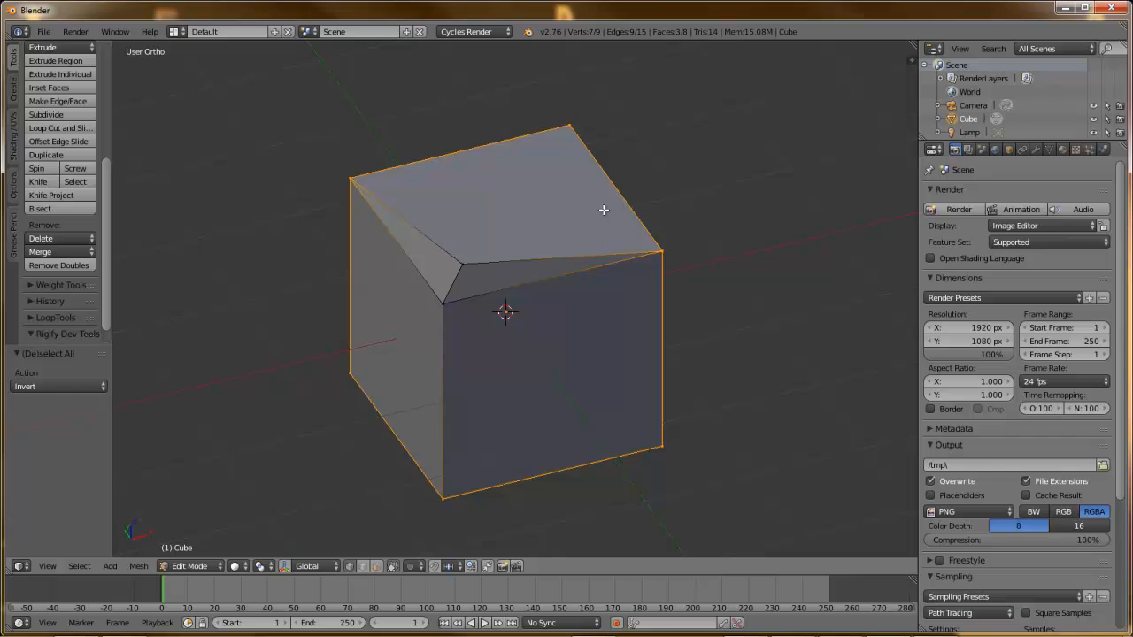
- Select the displaced inner vertex and the outer corner vertex, and invert the selection to the rest of the cube
{"action": "right_click", "coordinate": [463, 262]}
{"action": "right_click", "coordinate": [444, 304], "text": "shift"}
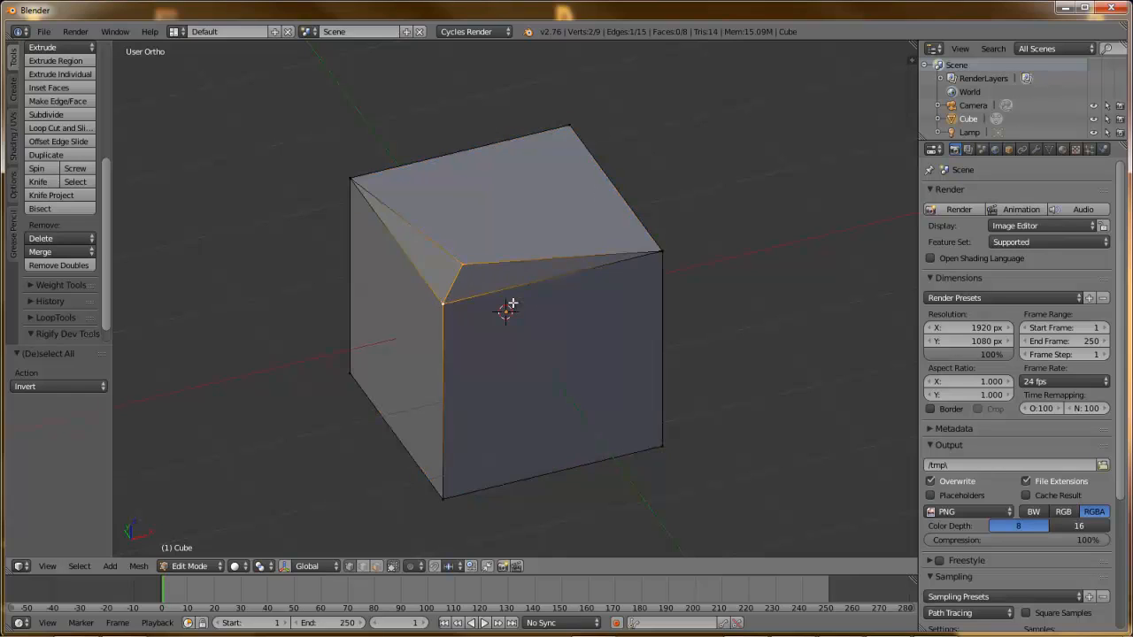
{"action": "key", "text": "ctrl+i"}
{"action": "middle_click_drag", "start_coordinate": [542, 282], "coordinate": [461, 252]}
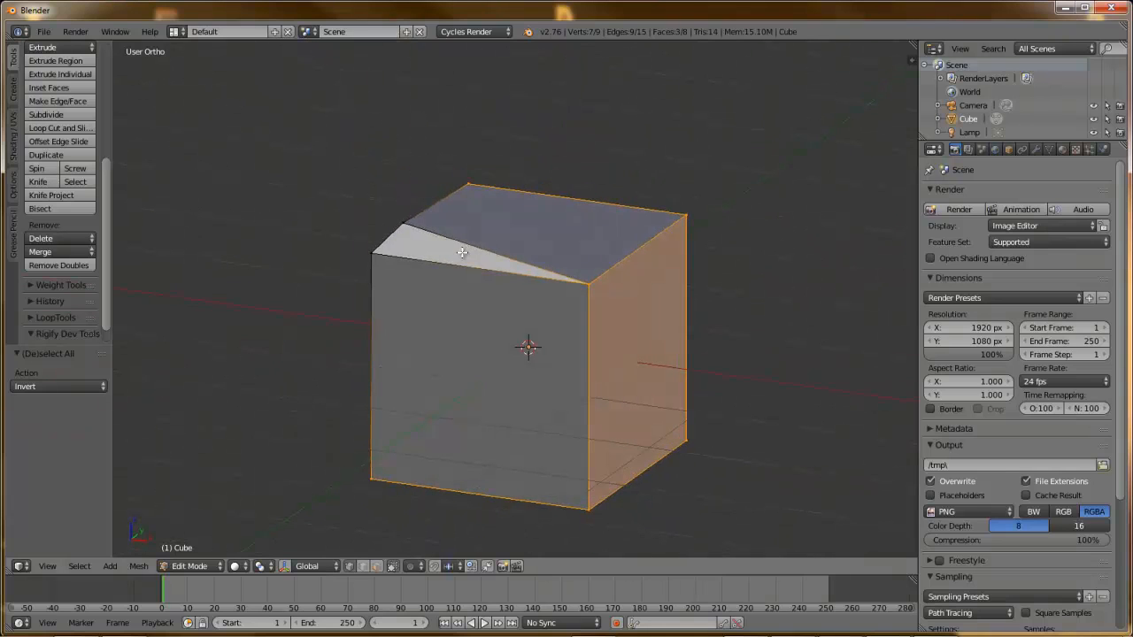
{"action": "middle_click_drag", "start_coordinate": [502, 313], "coordinate": [554, 328]}
{"action": "middle_click_drag", "start_coordinate": [646, 329], "coordinate": [536, 345]}
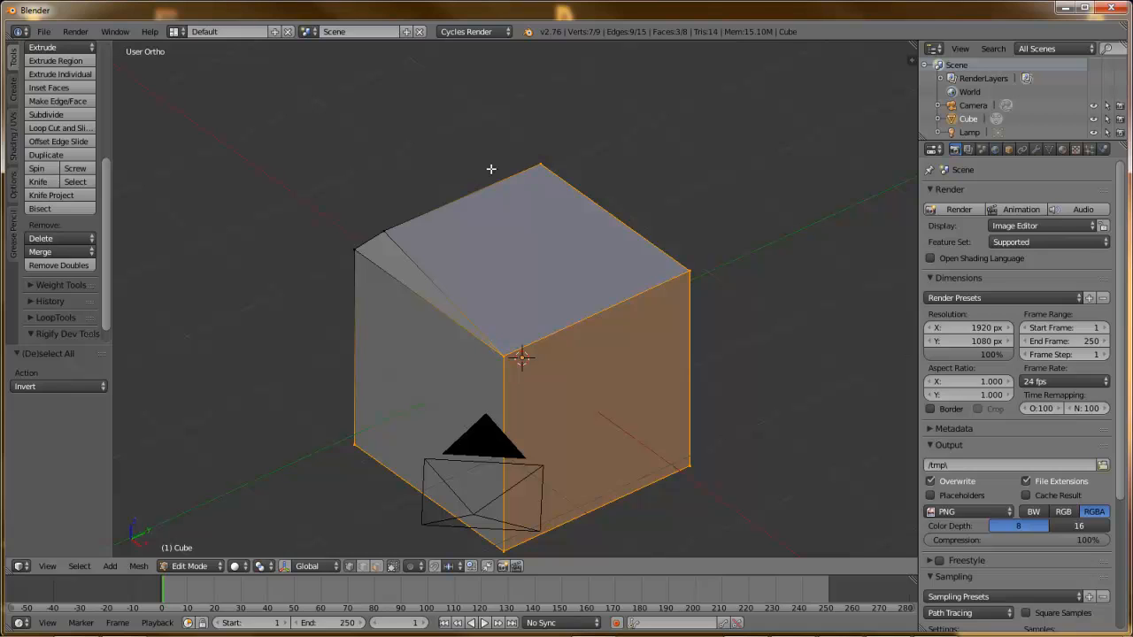
{"action": "middle_click_drag", "start_coordinate": [509, 264], "coordinate": [505, 188]}
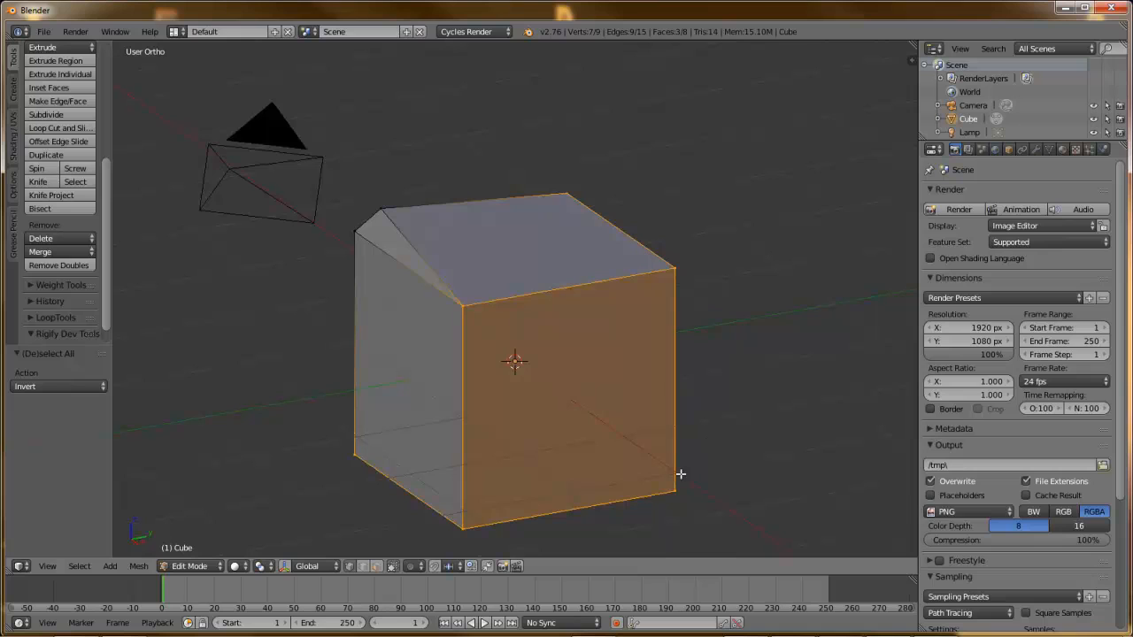
{"action": "middle_click_drag", "start_coordinate": [425, 257], "coordinate": [430, 245]}
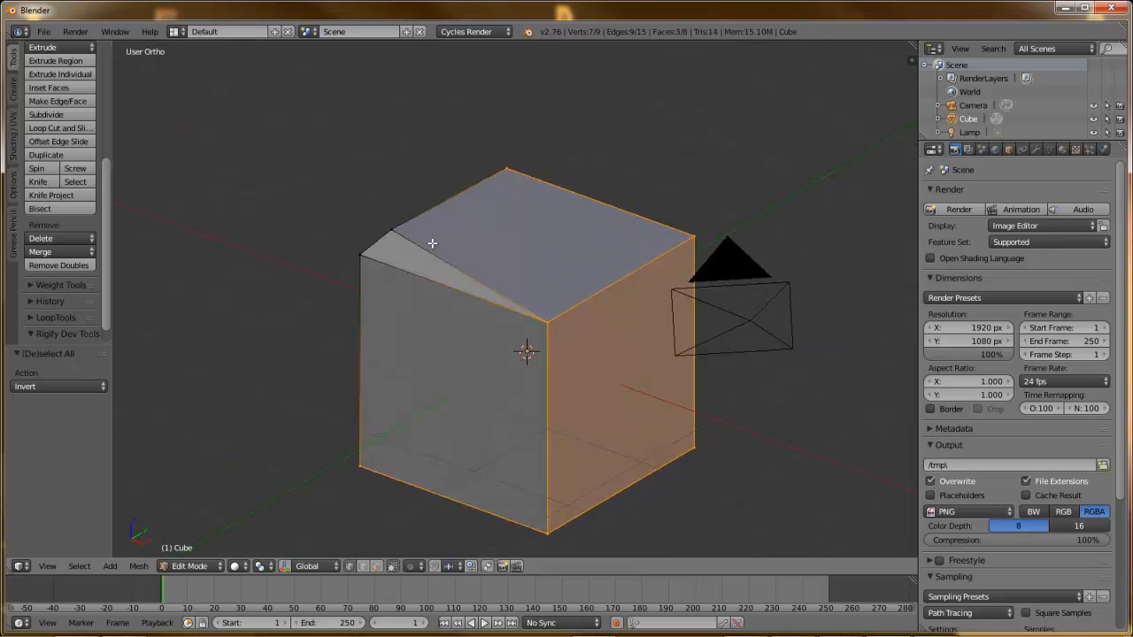
{"action": "key", "text": "a"}
{"action": "right_click", "coordinate": [371, 251]}
{"action": "key", "text": "ctrl+i"}
- Add a UV sphere to the mesh, move it about -2.143, -0.440, 1.880, and show the transform manipulator
{"action": "scroll", "coordinate": [559, 343], "scroll_direction": "down", "scroll_amount": 4}
{"action": "scroll", "coordinate": [559, 343], "scroll_direction": "up", "scroll_amount": 4}
{"action": "scroll", "coordinate": [554, 336], "scroll_direction": "down", "scroll_amount": 4}
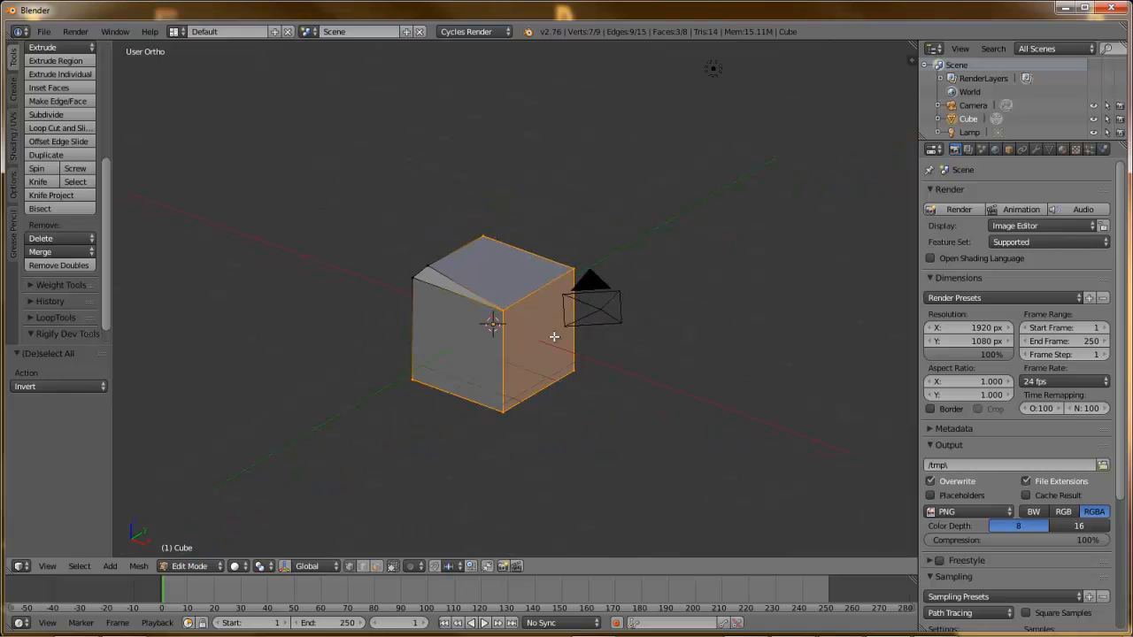
{"action": "key", "text": "shift+a"}
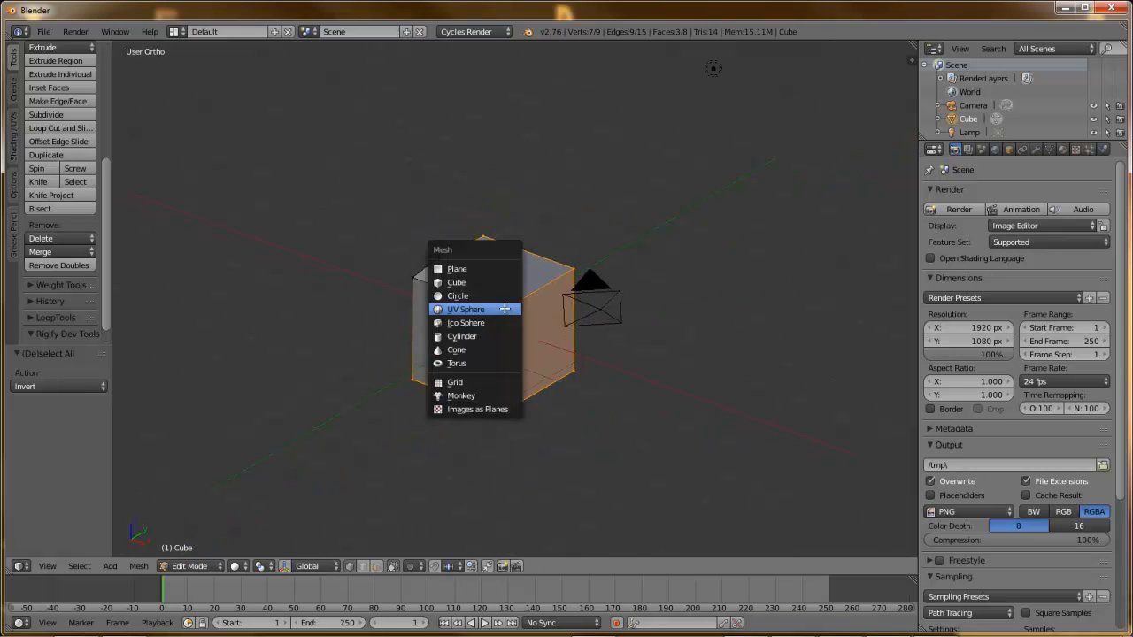
{"action": "left_click", "coordinate": [504, 308]}
{"action": "key", "text": "g"}
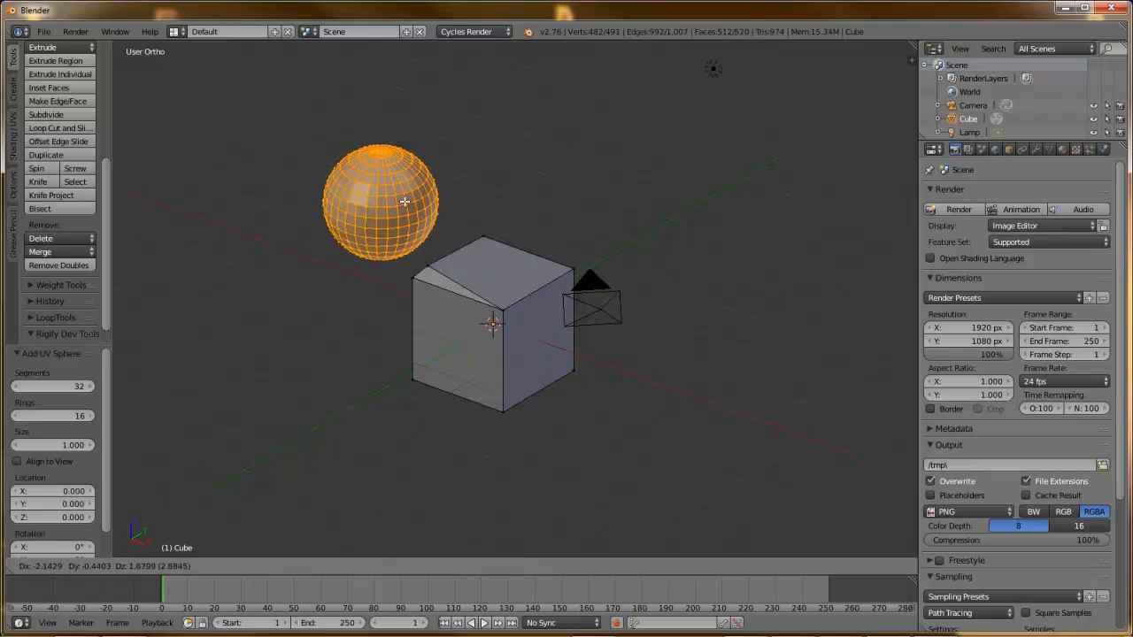
{"action": "left_click", "coordinate": [404, 203]}
{"action": "key", "text": "ctrl+space"}
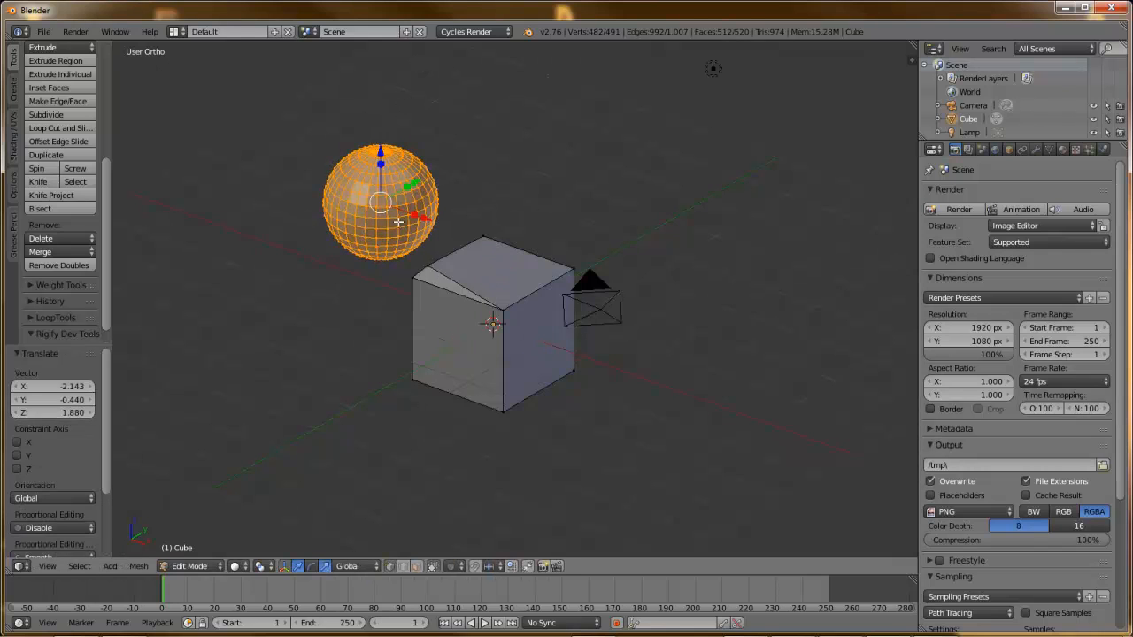
- Add a second cube to the mesh and move it about 4.922 along the Y axis
{"action": "middle_click_drag", "start_coordinate": [445, 215], "coordinate": [430, 217], "text": "shift"}
{"action": "key", "text": "shift+z"}
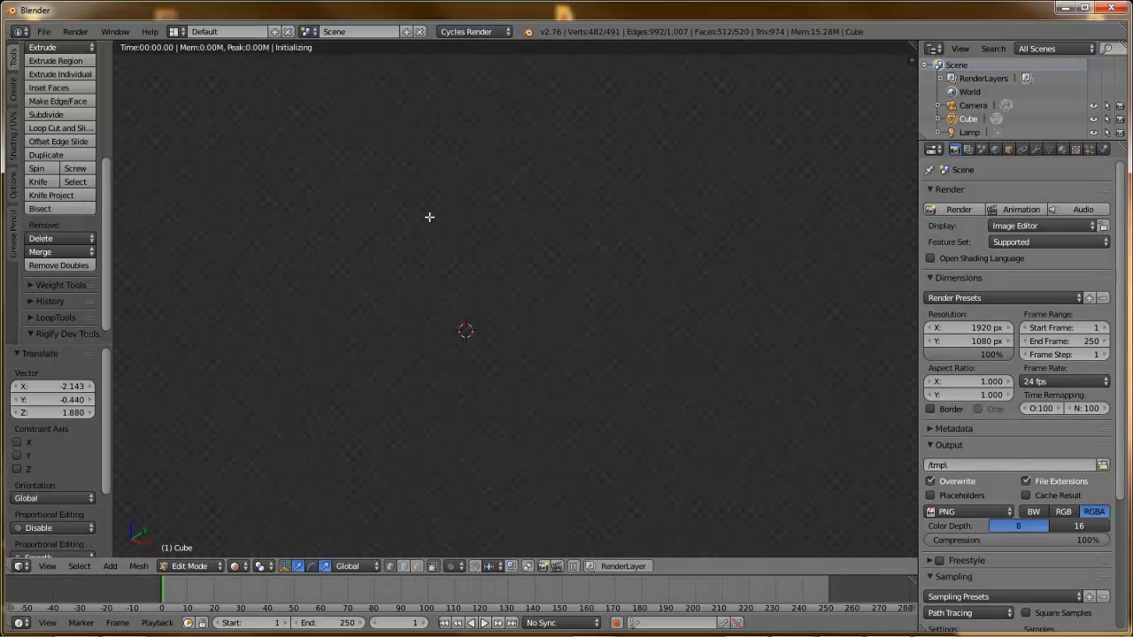
{"action": "key", "text": "shift+z"}
{"action": "key", "text": "shift+a"}
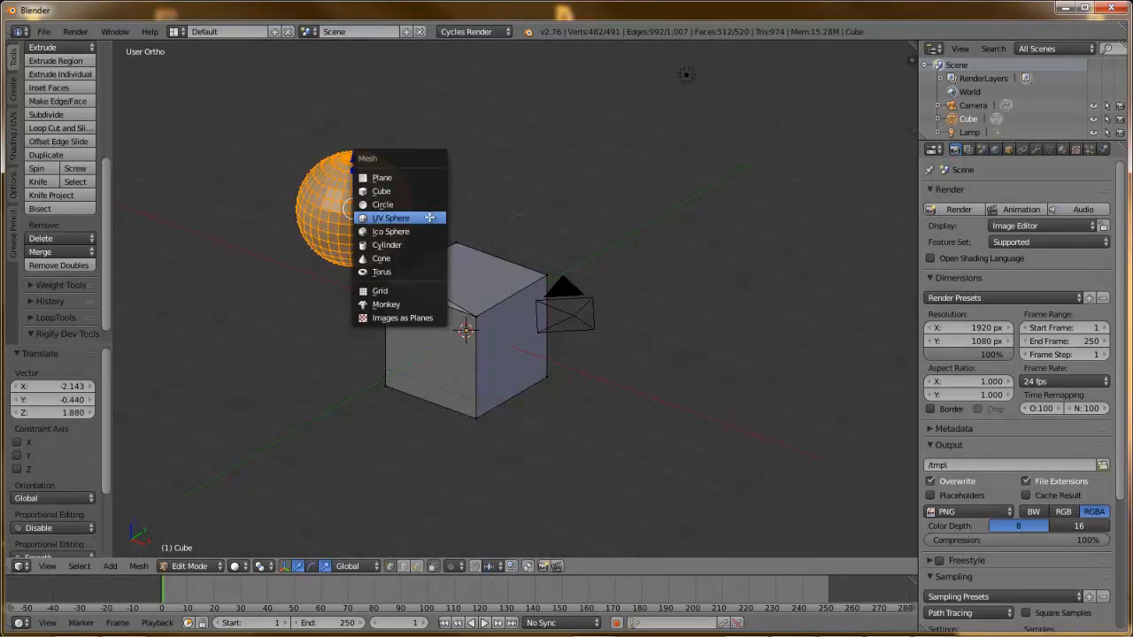
{"action": "left_click", "coordinate": [425, 192]}
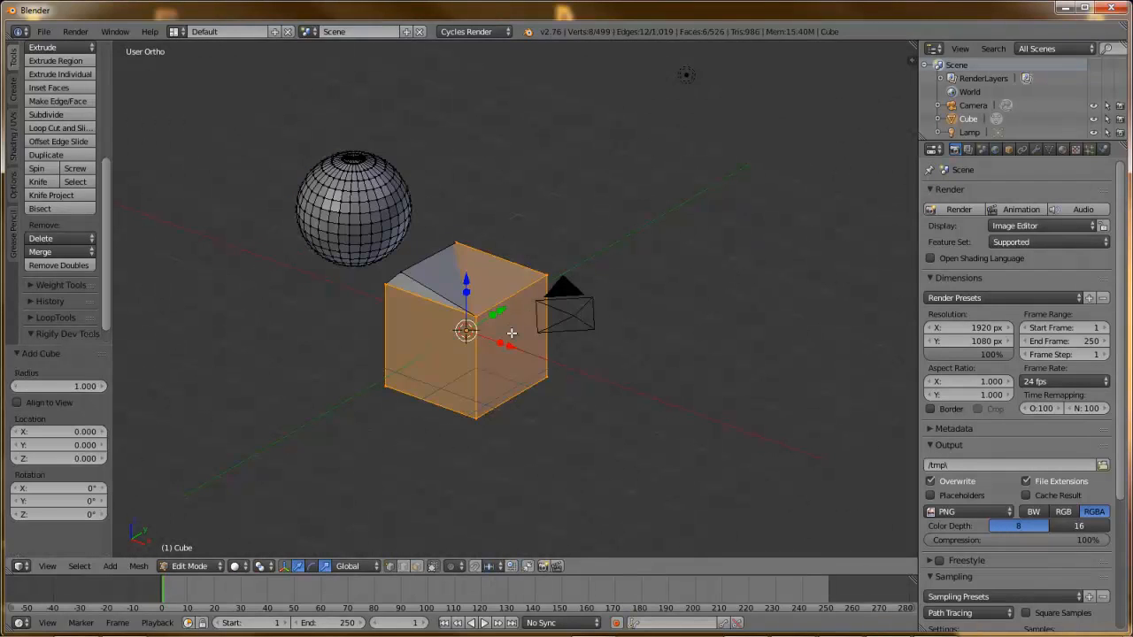
{"action": "key", "text": "g"}
{"action": "key", "text": "y"}
{"action": "left_click", "coordinate": [515, 338]}
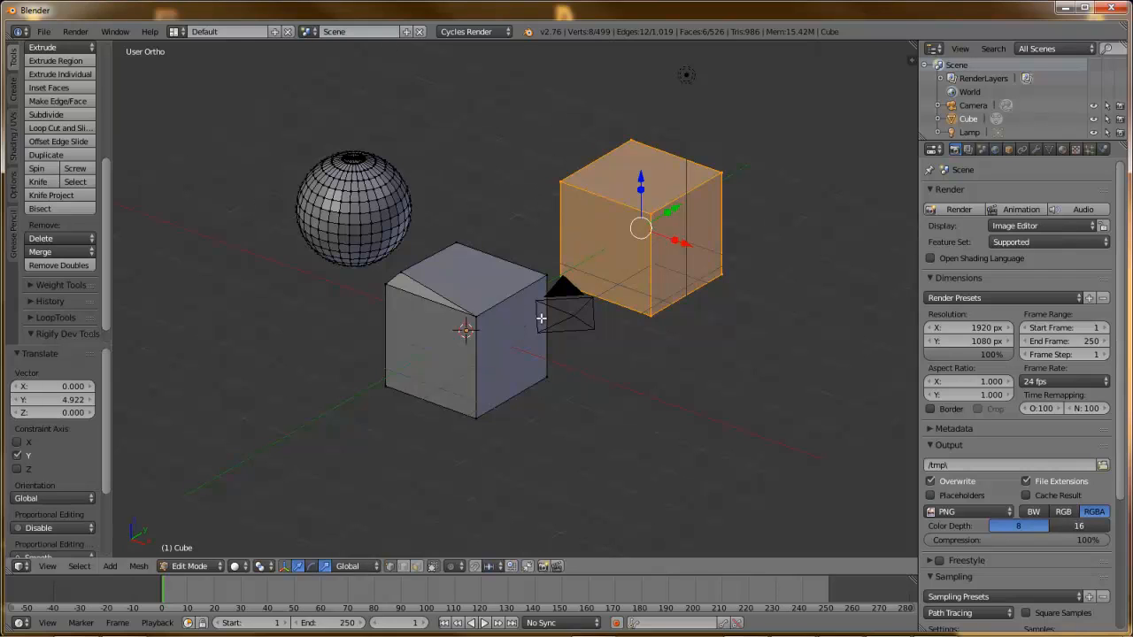
- Select all geometry linked to a sphere vertex, and extend this to the original cube using one vertex on each shape
{"action": "right_click", "coordinate": [364, 187]}
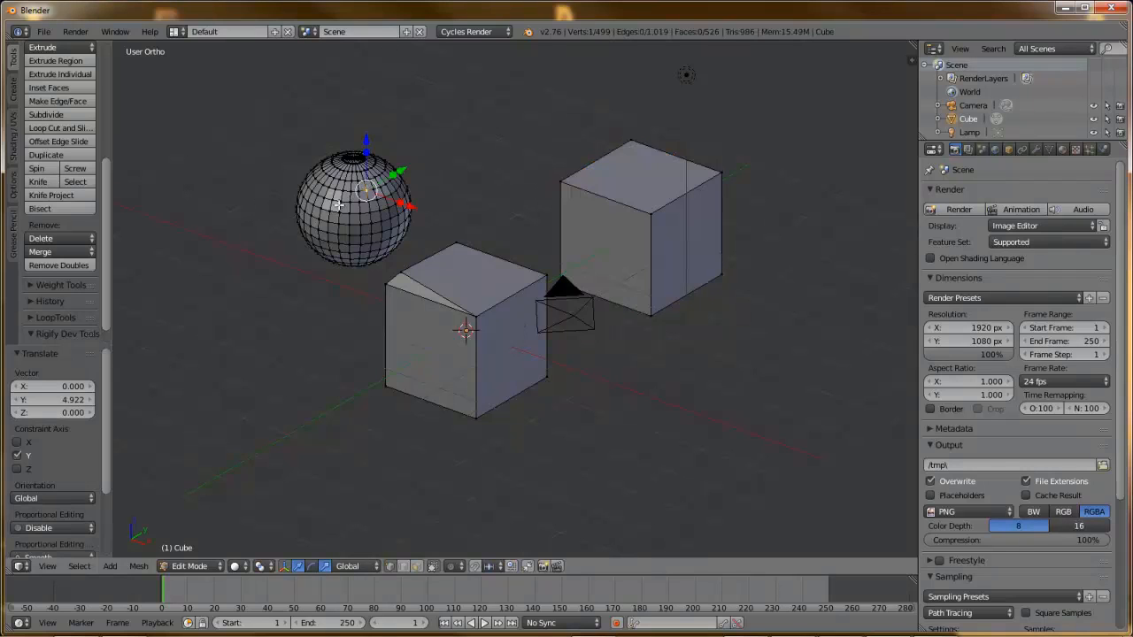
{"action": "key", "text": "ctrl+l"}
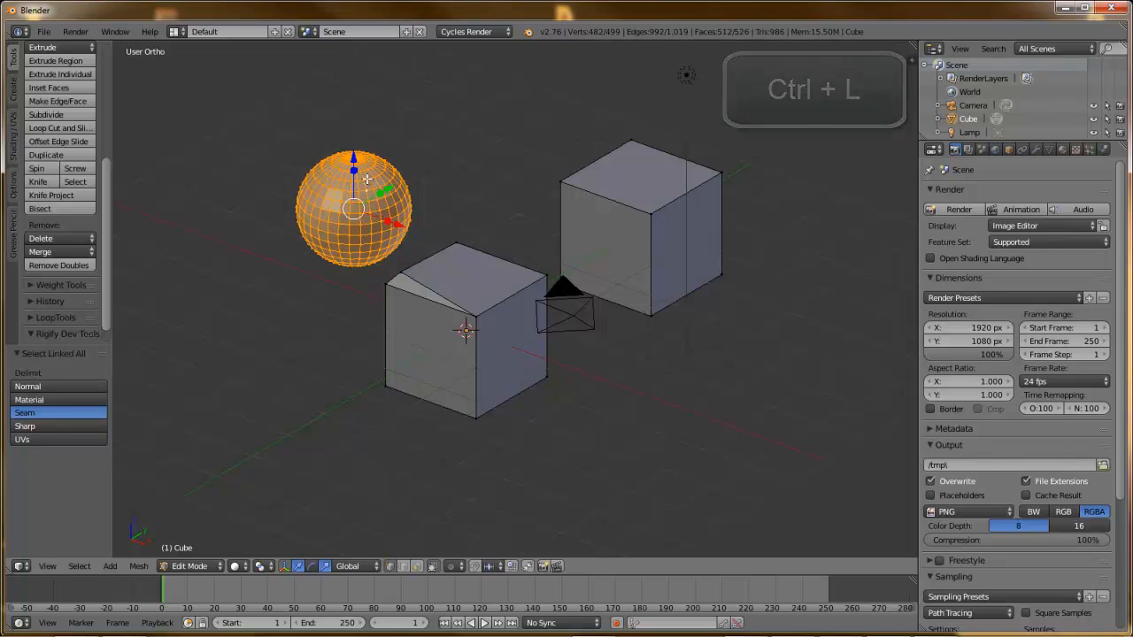
{"action": "right_click", "coordinate": [366, 180]}
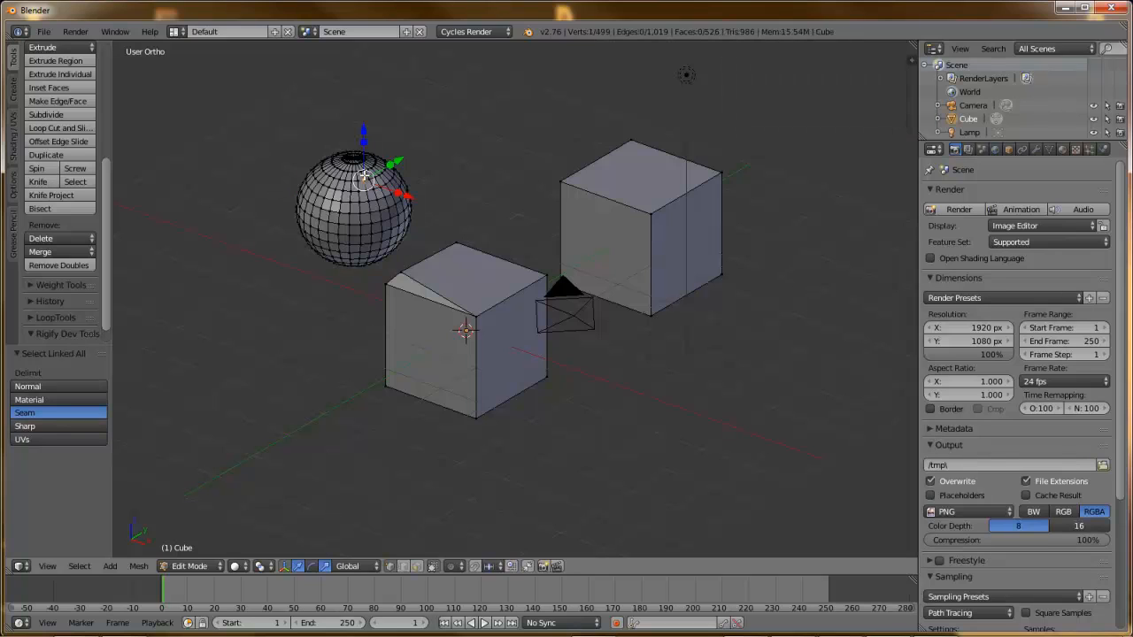
{"action": "right_click", "coordinate": [403, 272], "text": "shift"}
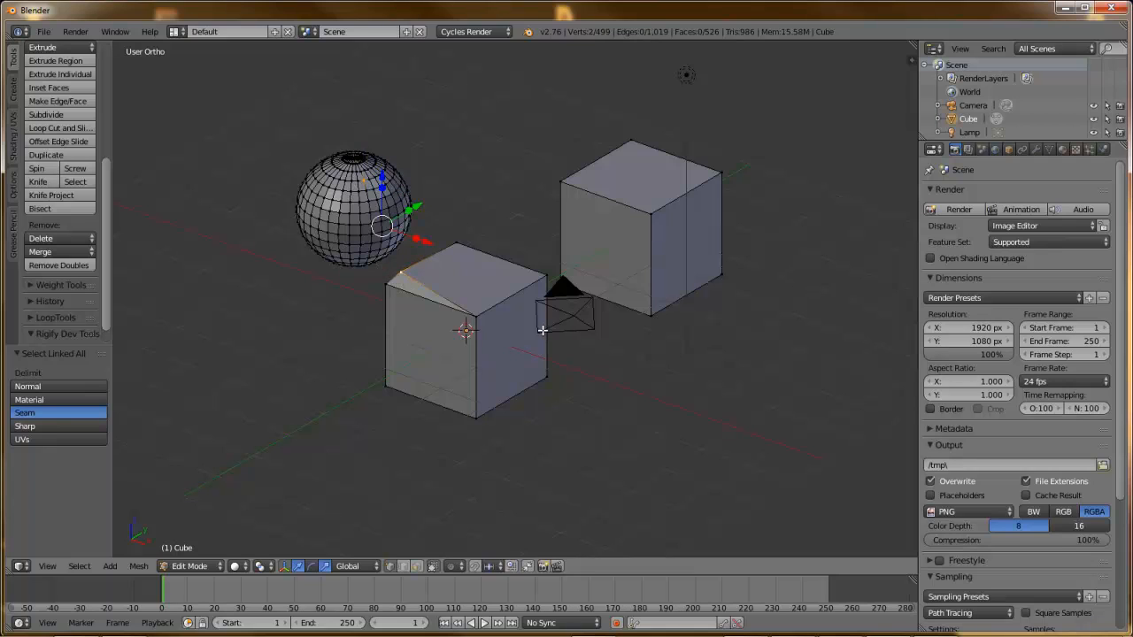
{"action": "key", "text": "ctrl+l"}
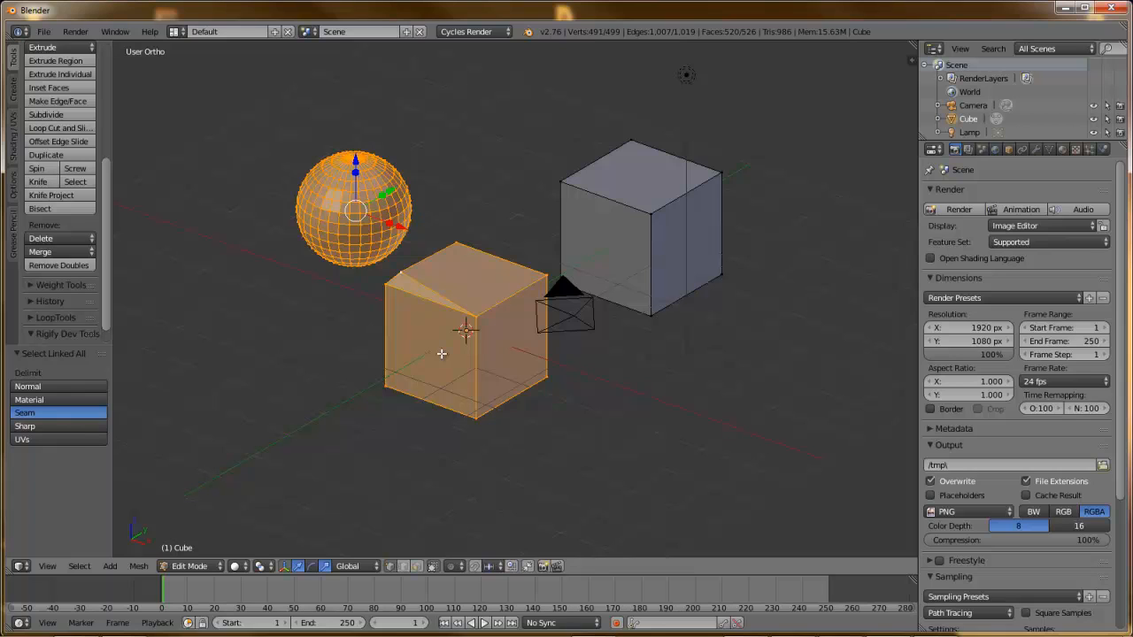
- Clear the selection and select the linked geometry under the pointer for the second cube, the sphere and the original cube
{"action": "key", "text": "a"}
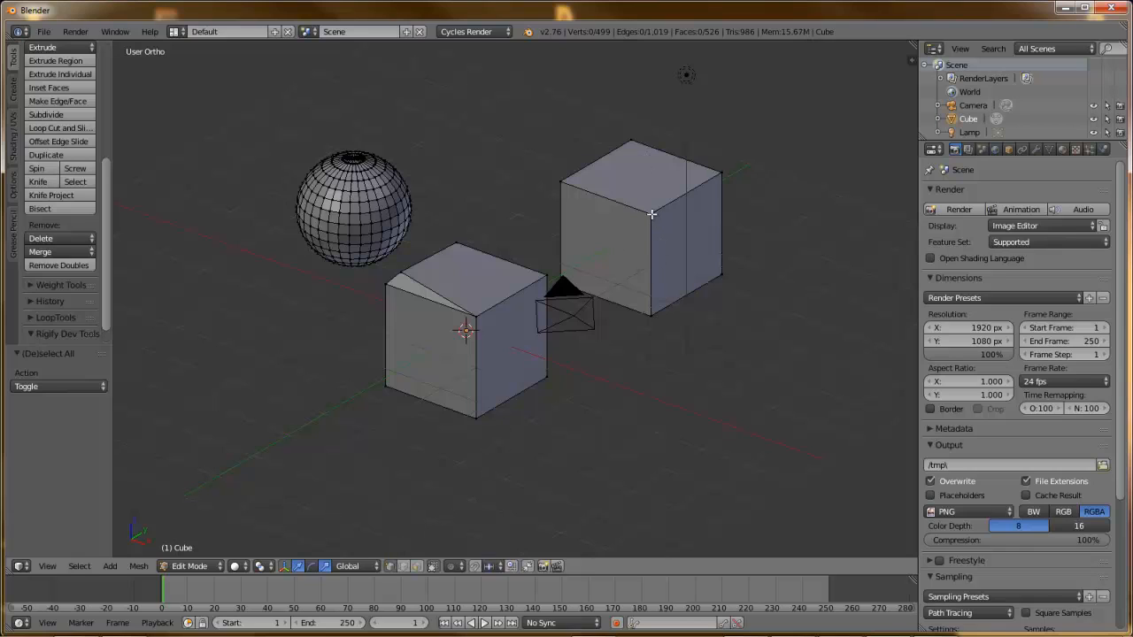
{"action": "key", "text": "l"}
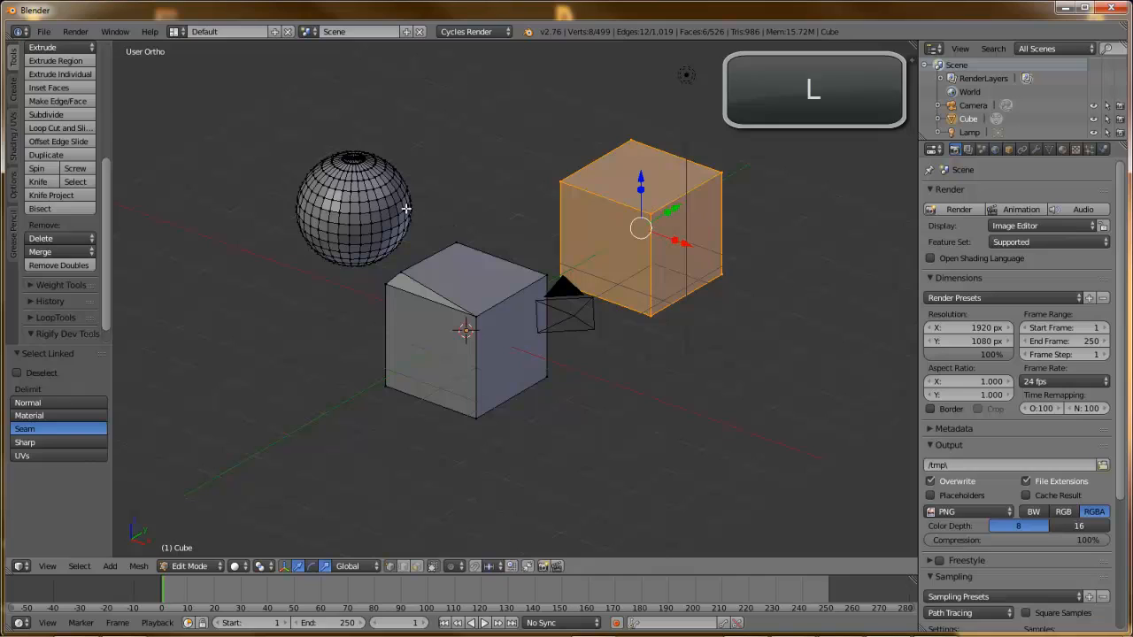
{"action": "key", "text": "l"}
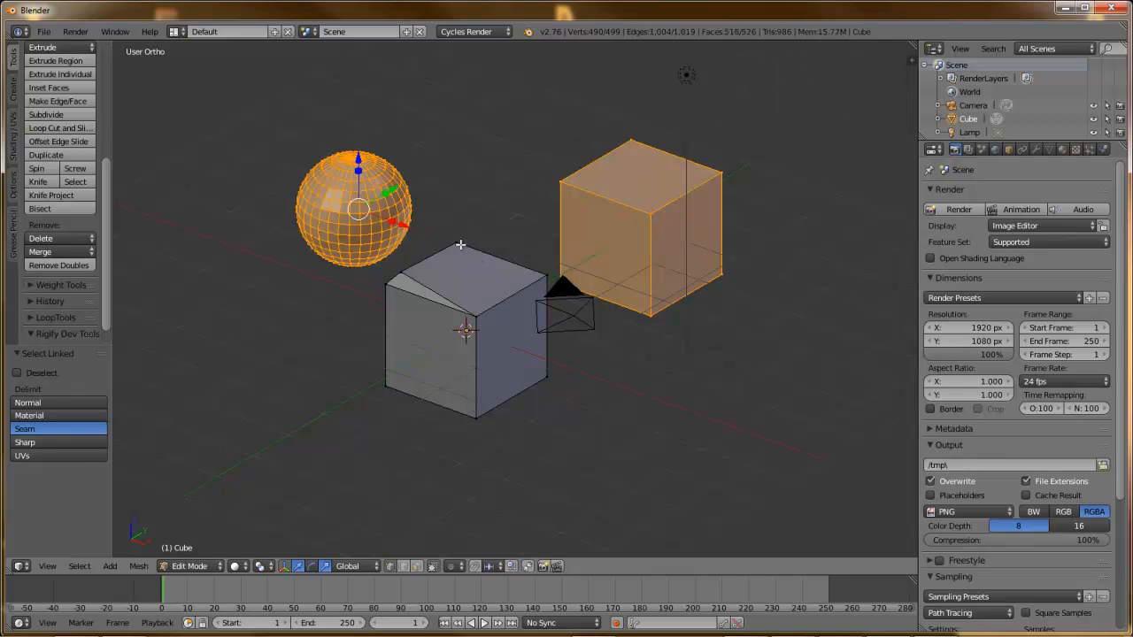
{"action": "key", "text": "l"}
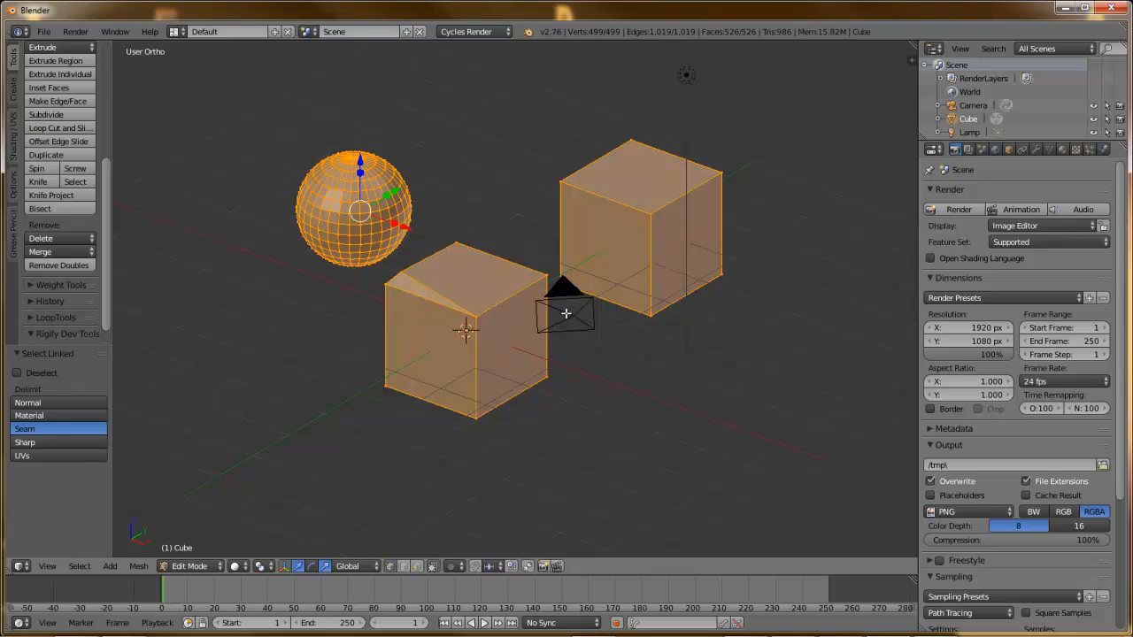
- Switch to Object Mode and delete the combined cube and sphere object
{"action": "key", "text": "Tab"}
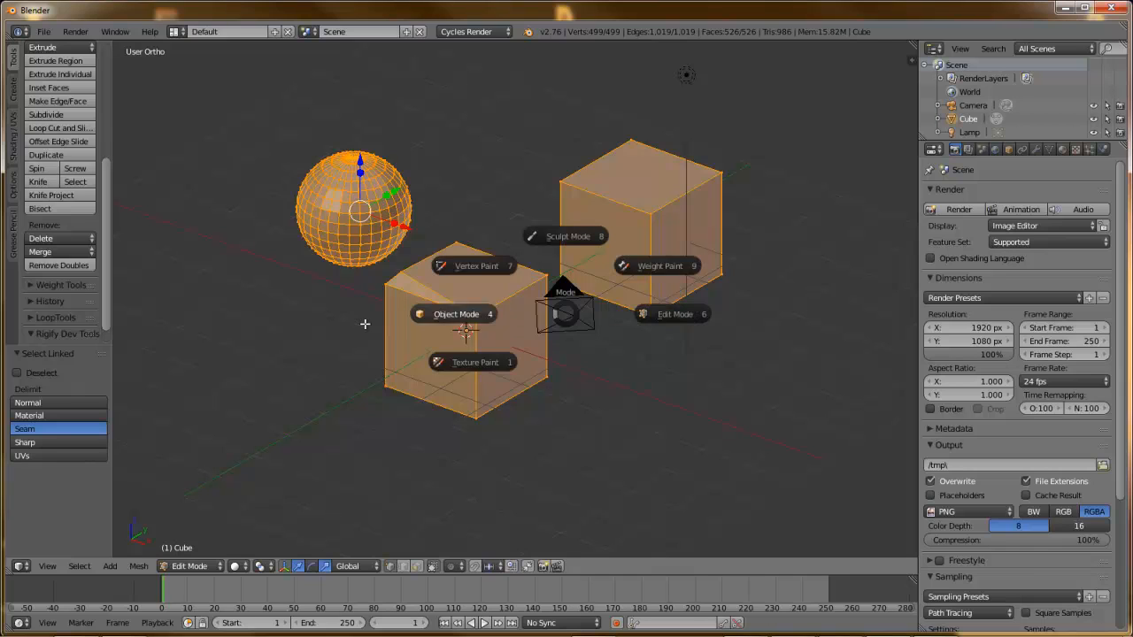
{"action": "left_click", "coordinate": [458, 314]}
{"action": "key", "text": "x"}
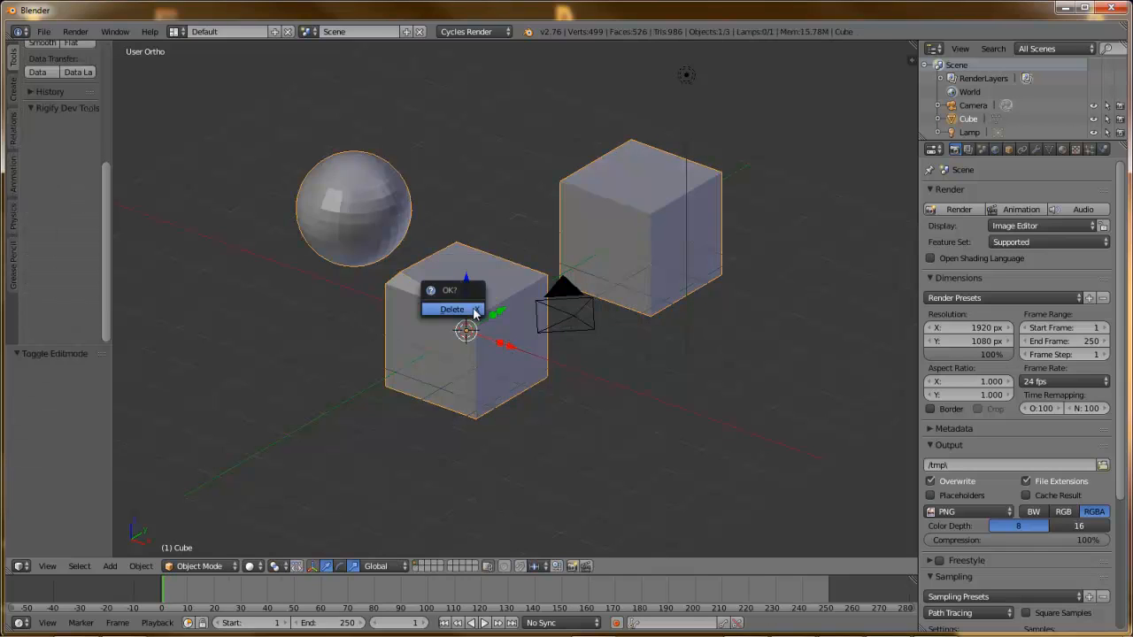
{"action": "left_click", "coordinate": [473, 307]}
- Add a cylinder mesh at the scene origin and enlarge it in the view
{"action": "key", "text": "shift+a"}
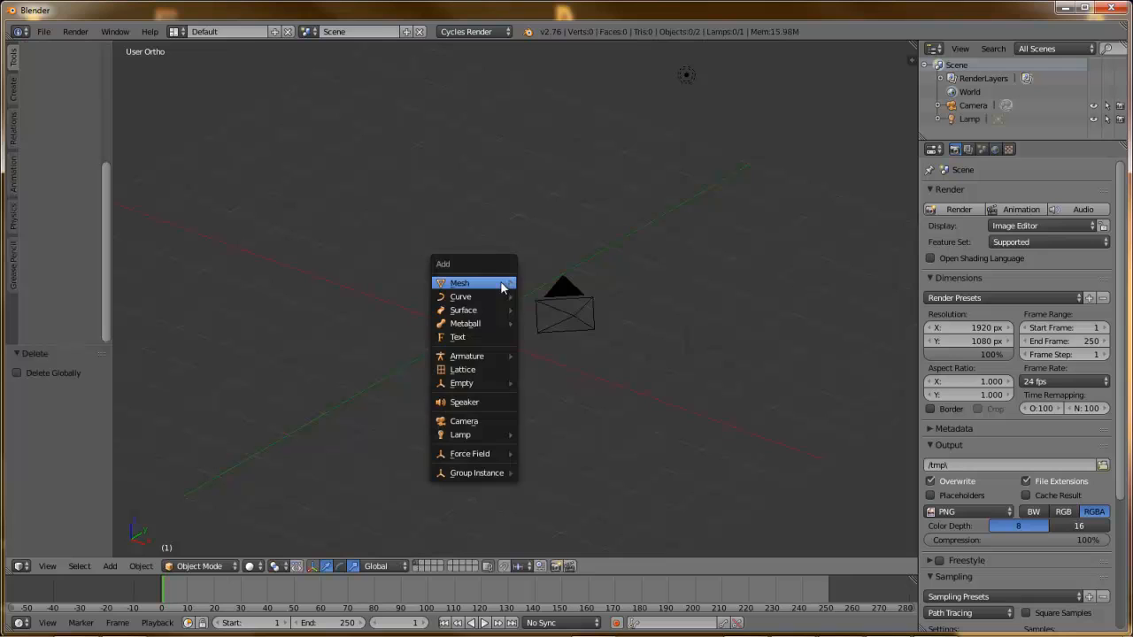
{"action": "mouse_move", "coordinate": [503, 283]}
{"action": "left_click", "coordinate": [550, 350]}
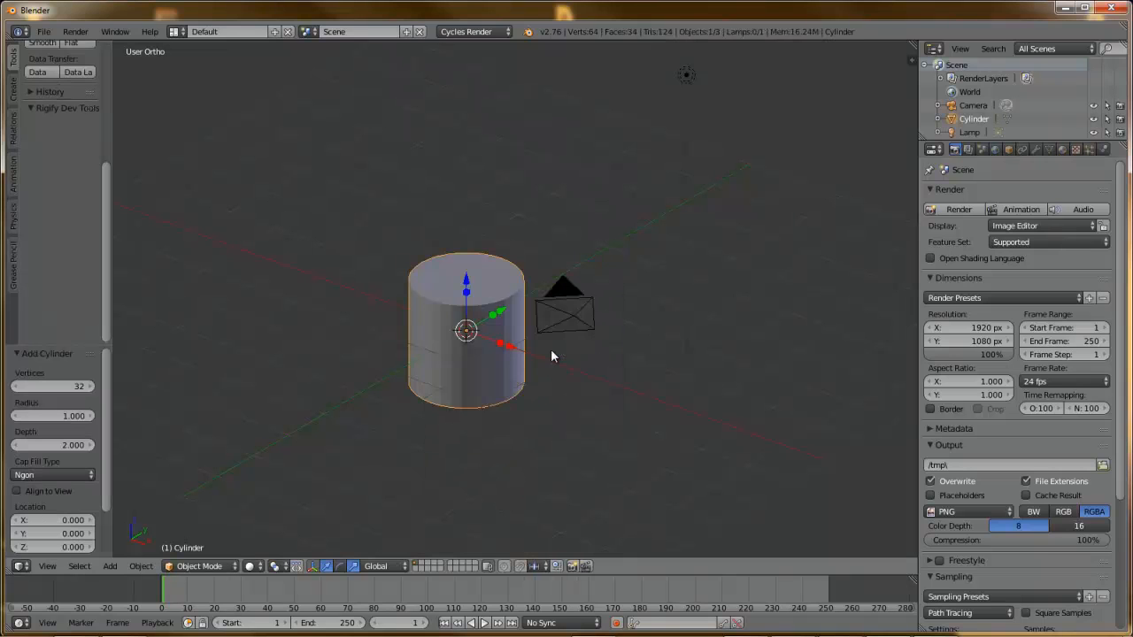
{"action": "scroll", "coordinate": [471, 400], "scroll_direction": "up", "scroll_amount": 3}
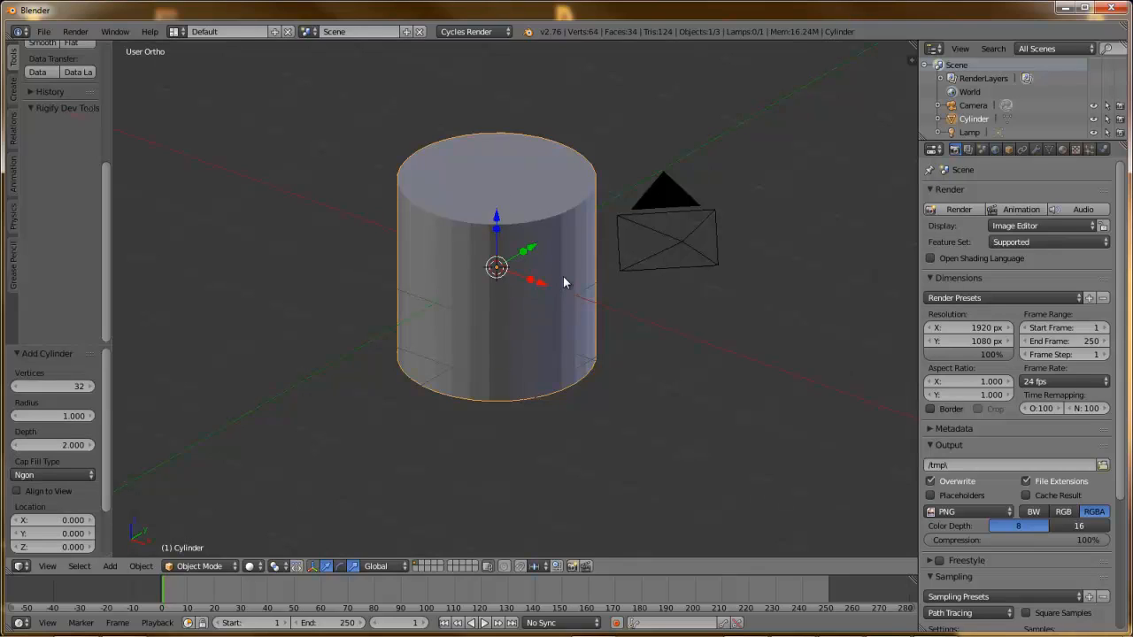
{"action": "scroll", "coordinate": [564, 282], "scroll_direction": "down", "scroll_amount": 2}
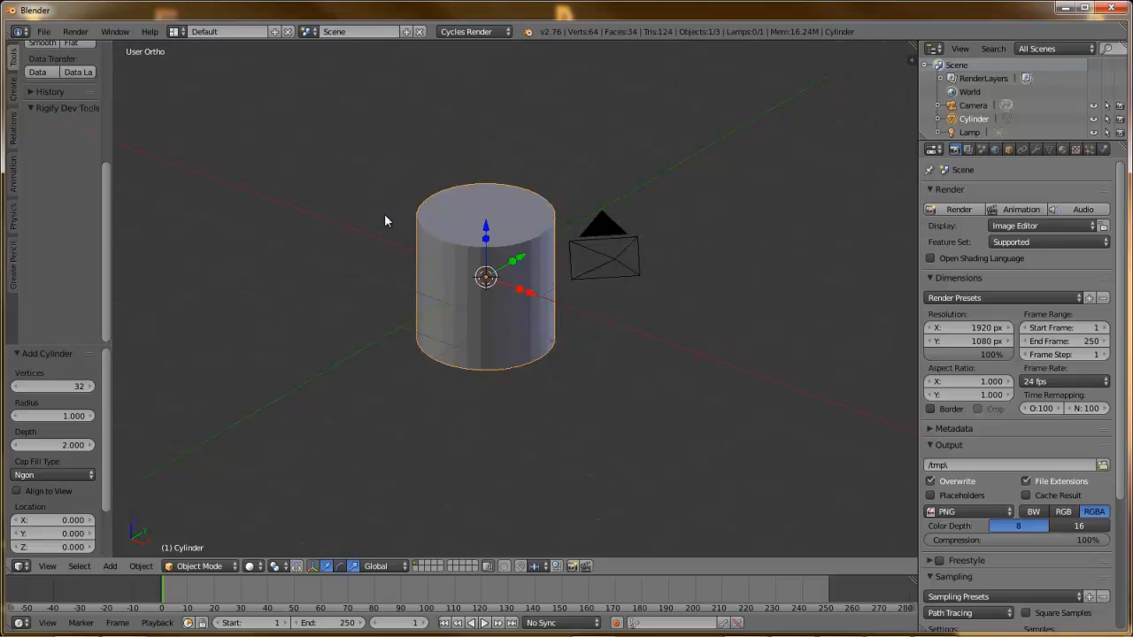
{"action": "scroll", "coordinate": [103, 196], "scroll_direction": "up", "scroll_amount": 5}
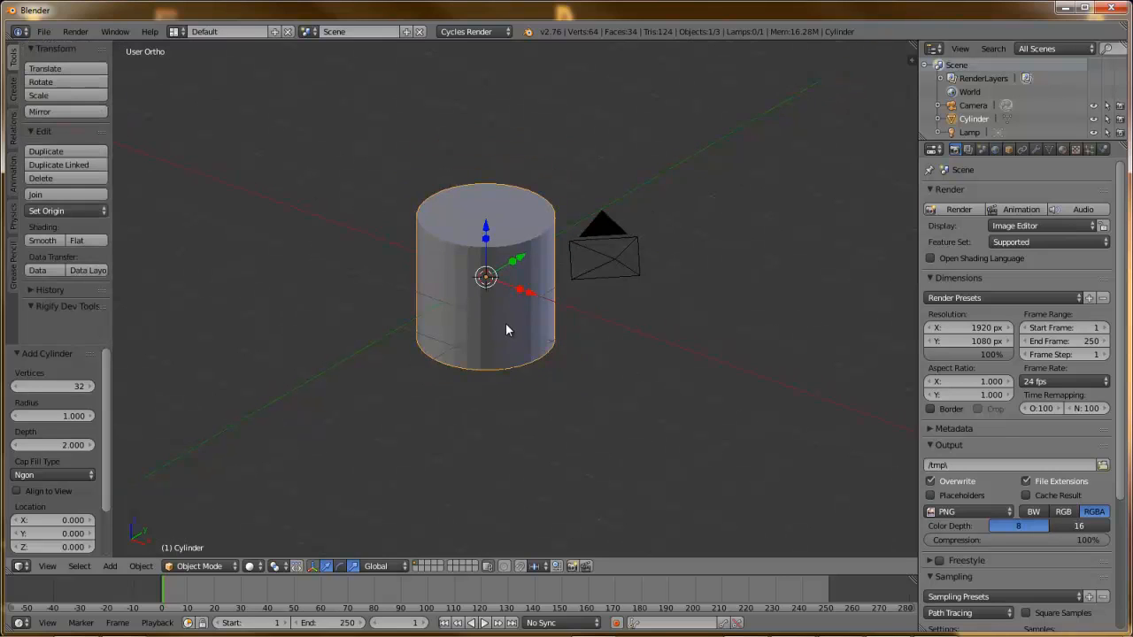
{"action": "key", "text": "KP_Decimal"}
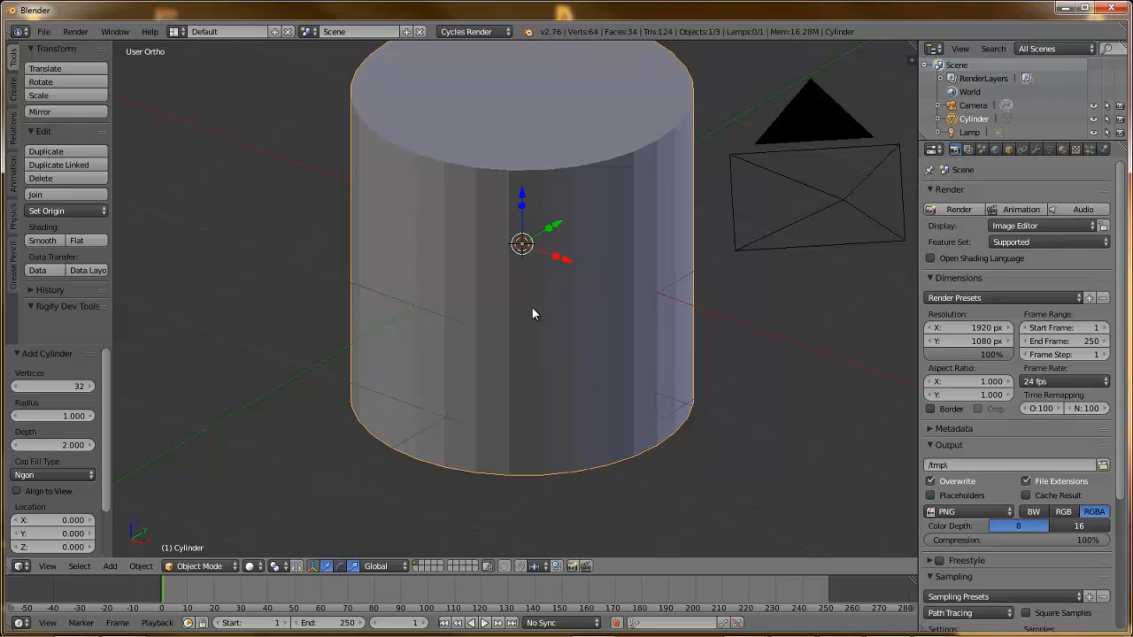
- Set the cylinder's vertex count to 438 and check its dense geometry in Edit Mode
{"action": "left_click_drag", "start_coordinate": [53, 386], "coordinate": [330, 416]}
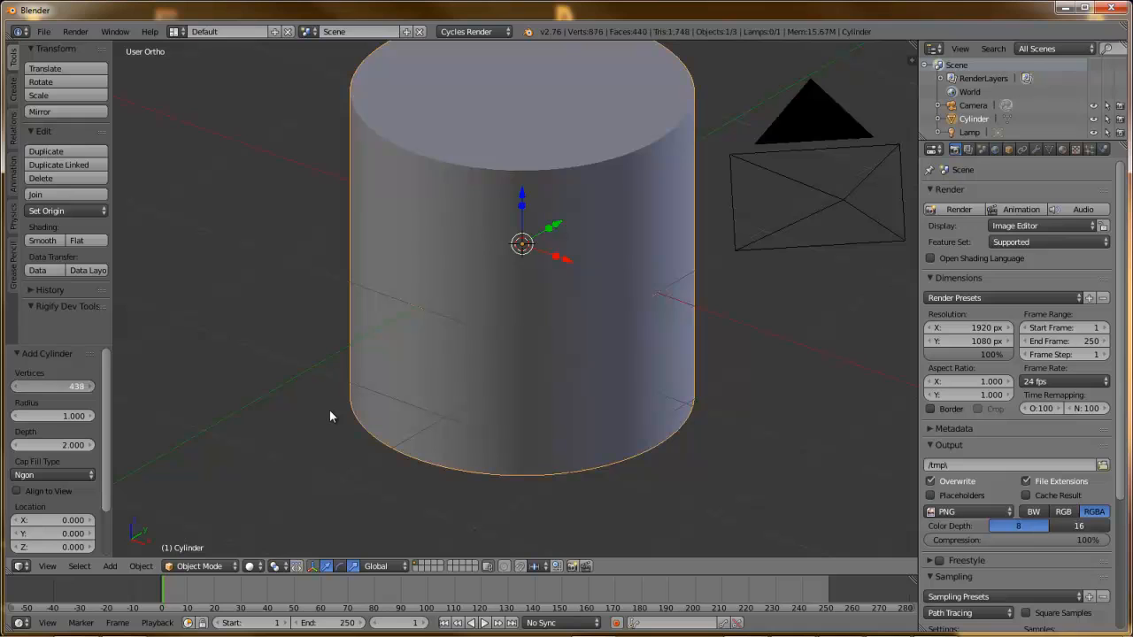
{"action": "key", "text": "Tab"}
{"action": "left_click", "coordinate": [209, 299]}
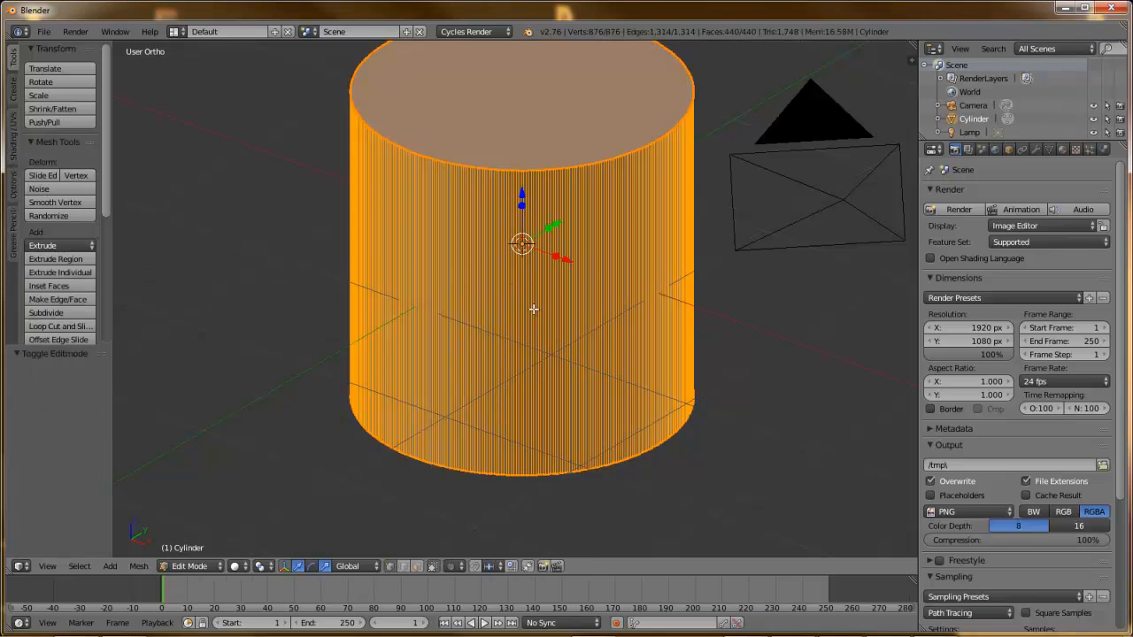
{"action": "key", "text": "Tab"}
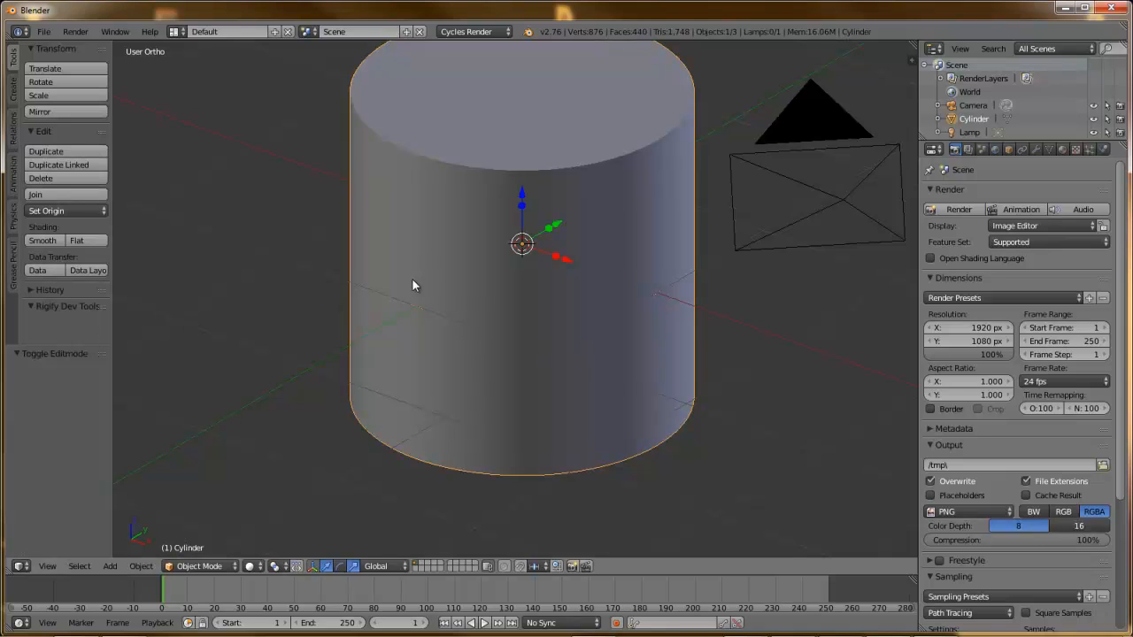
- Delete the dense cylinder, add a new cylinder mesh and set its vertex count to 32
{"action": "key", "text": "Delete"}
{"action": "key", "text": "shift+a"}
{"action": "mouse_move", "coordinate": [417, 281]}
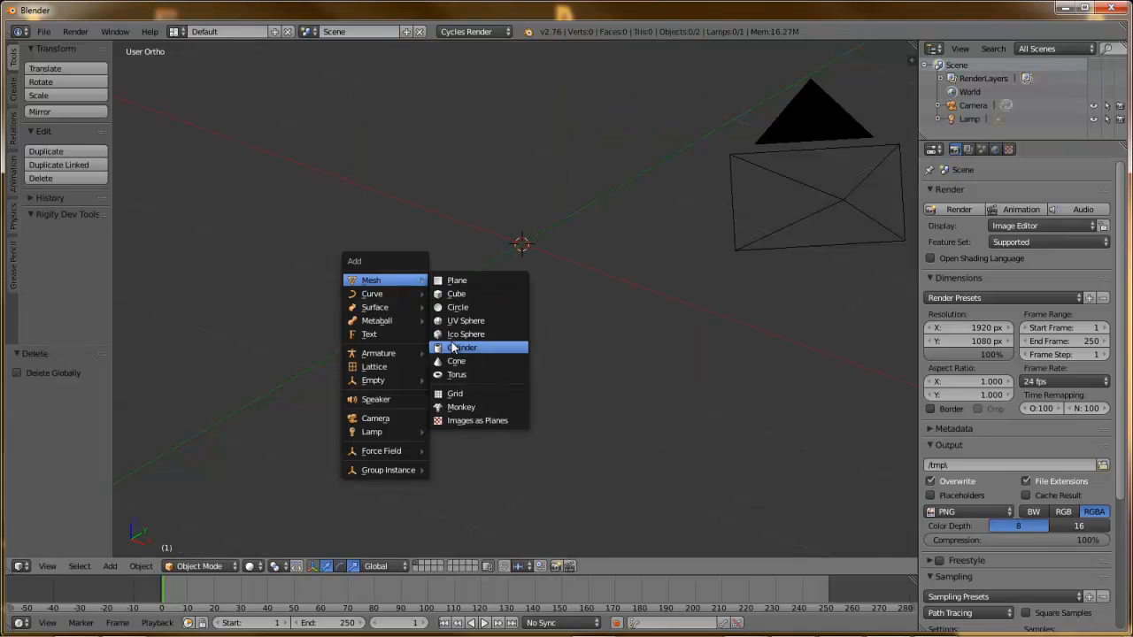
{"action": "left_click", "coordinate": [457, 347]}
{"action": "left_click", "coordinate": [66, 387]}
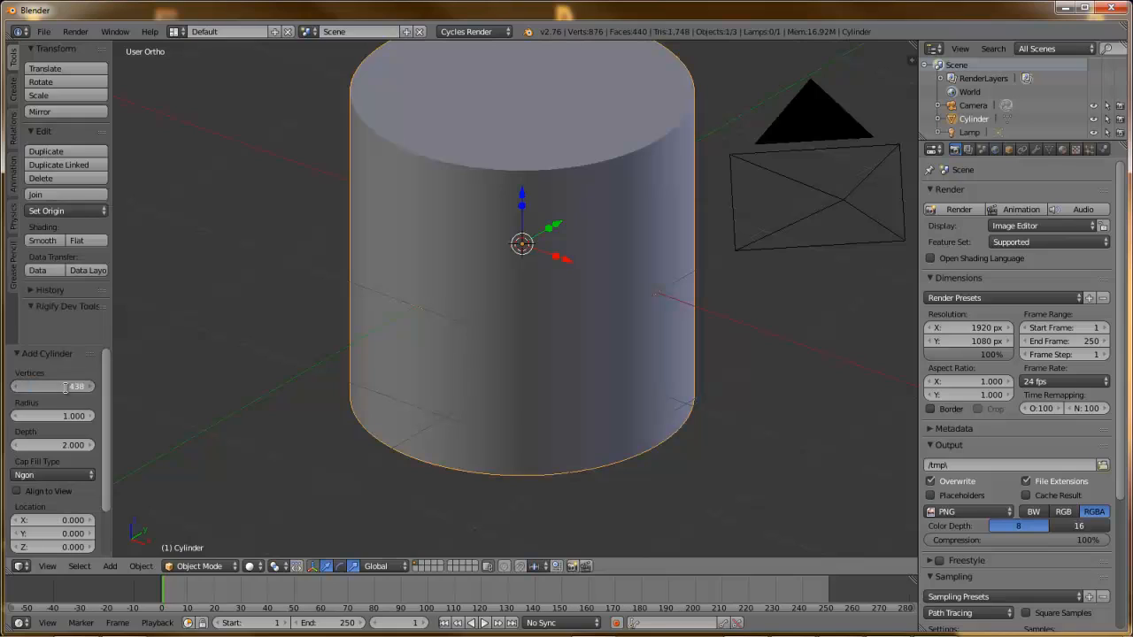
{"action": "type", "text": "32"}
{"action": "key", "text": "Return"}
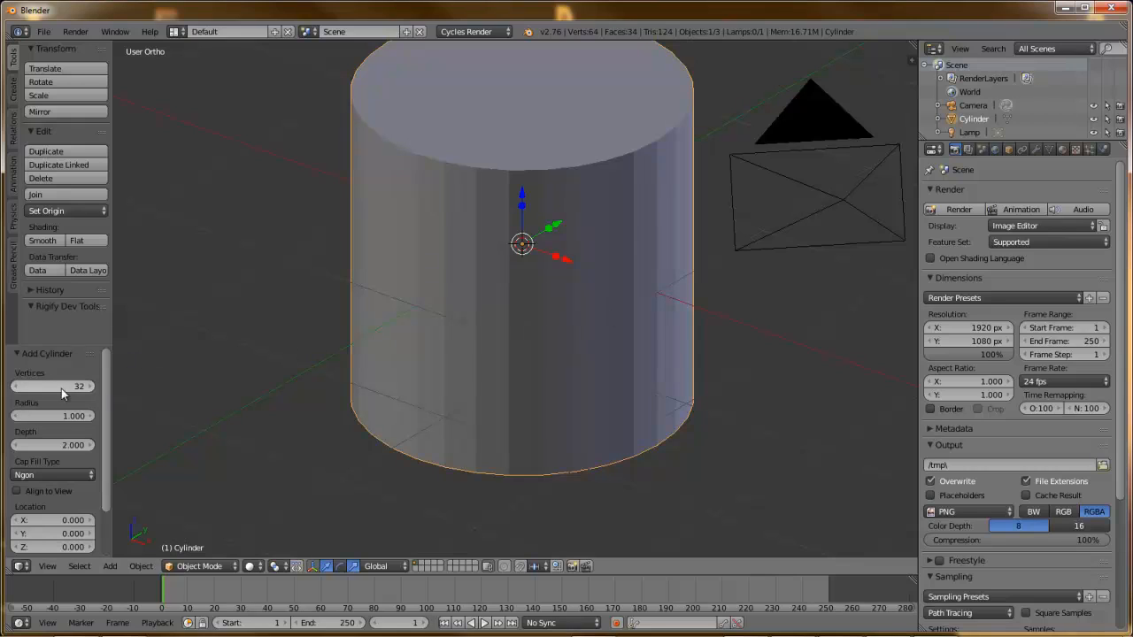
- Apply smooth shading to the cylinder and inspect the shading around its cap edge from several angles
{"action": "left_click", "coordinate": [56, 240]}
{"action": "left_click", "coordinate": [44, 242]}
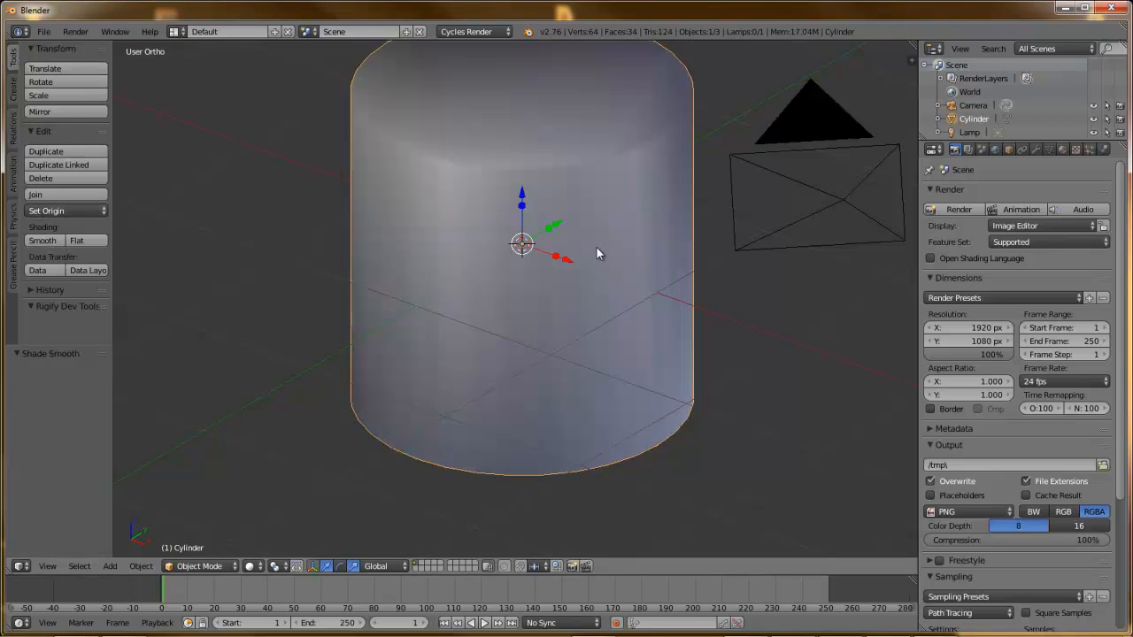
{"action": "scroll", "coordinate": [441, 141], "scroll_direction": "down", "scroll_amount": 4}
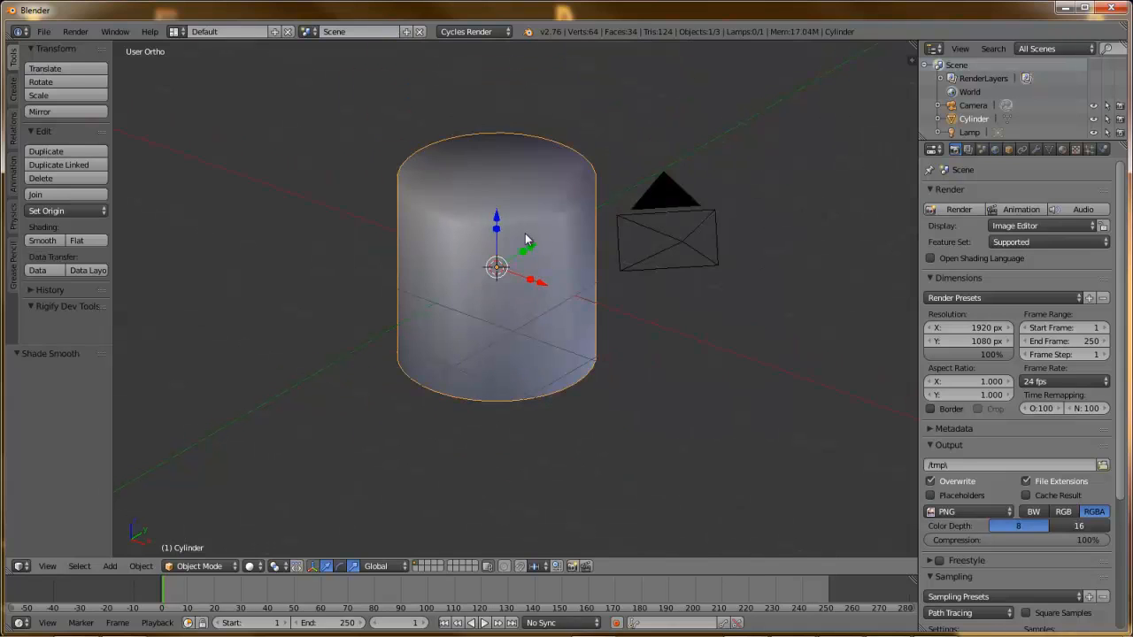
{"action": "middle_click_drag", "start_coordinate": [440, 141], "coordinate": [501, 288]}
{"action": "middle_click_drag", "start_coordinate": [572, 256], "coordinate": [545, 330]}
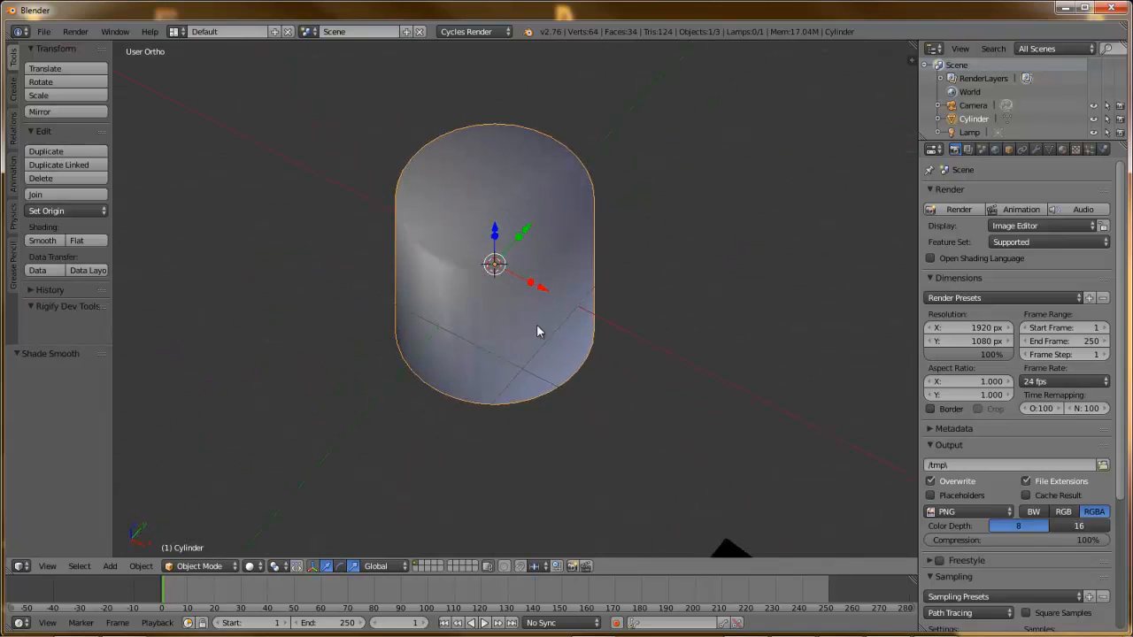
{"action": "middle_click_drag", "start_coordinate": [536, 328], "coordinate": [500, 266]}
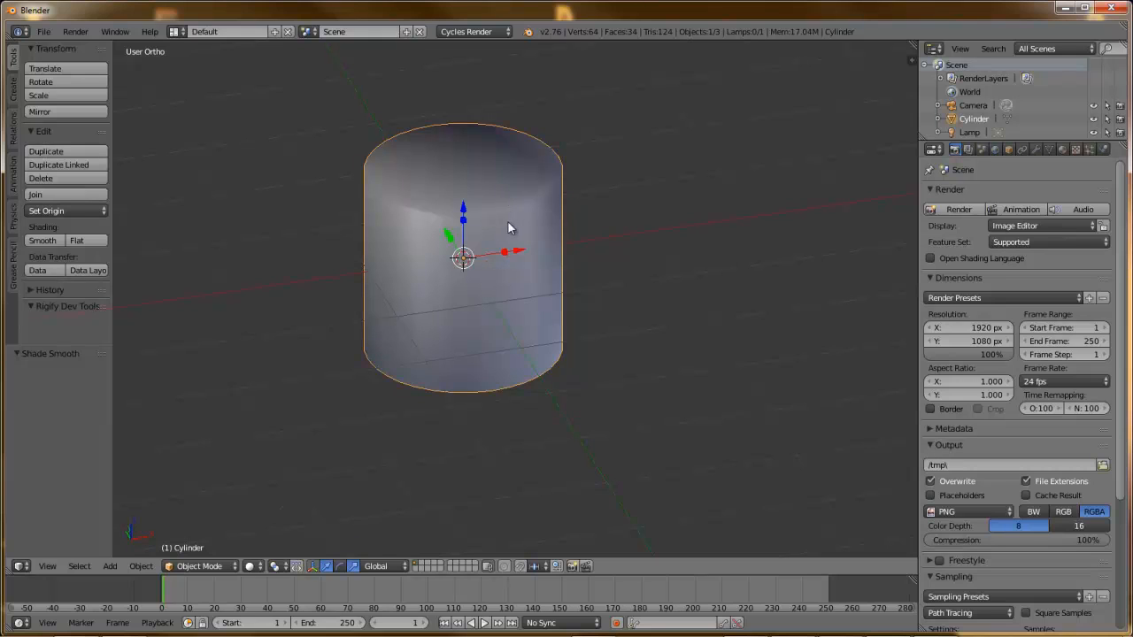
{"action": "scroll", "coordinate": [469, 307], "scroll_direction": "up", "scroll_amount": 4}
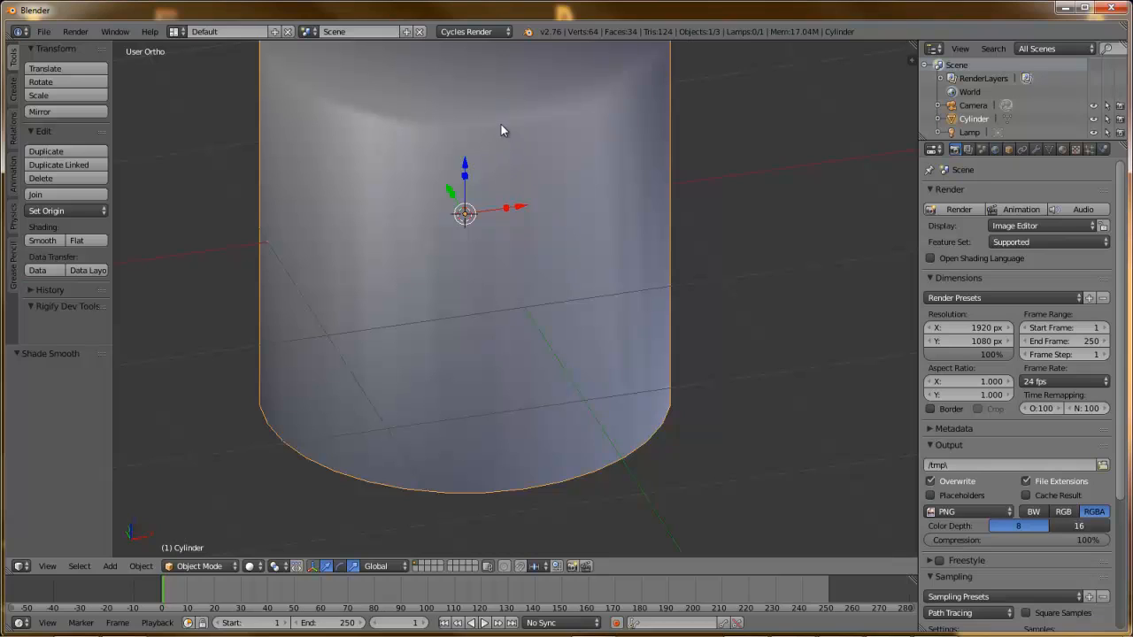
{"action": "scroll", "coordinate": [510, 175], "scroll_direction": "down", "scroll_amount": 2}
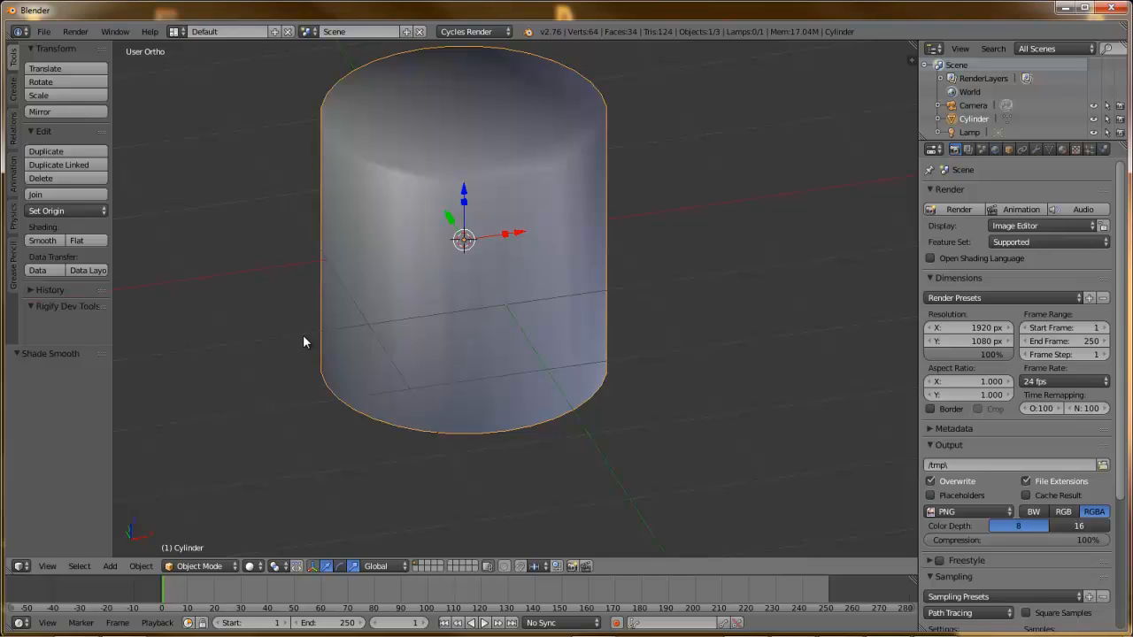
- Enable Auto Smooth in the cylinder's mesh data with an angle of 40° and check the shading from the front and above
{"action": "left_click", "coordinate": [1037, 151]}
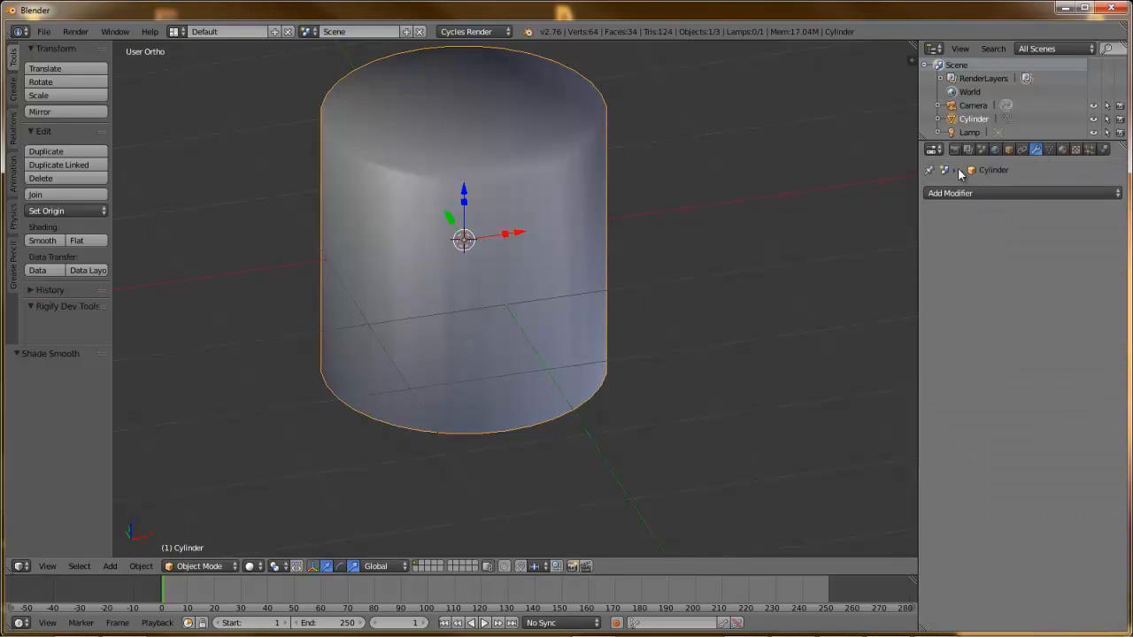
{"action": "left_click", "coordinate": [1049, 151]}
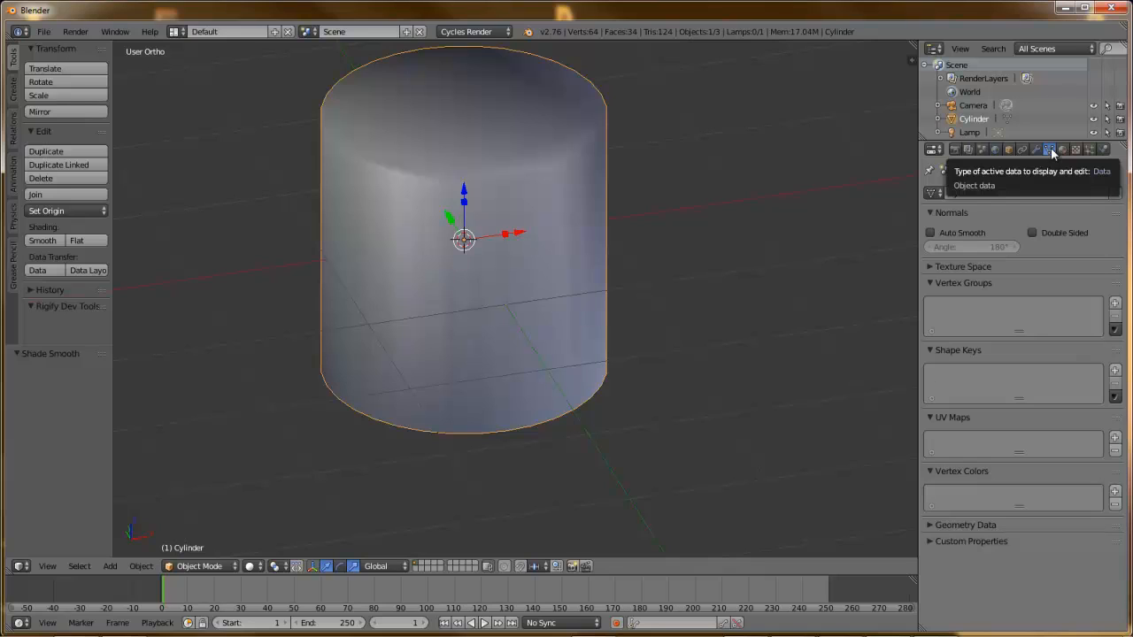
{"action": "left_click", "coordinate": [935, 232]}
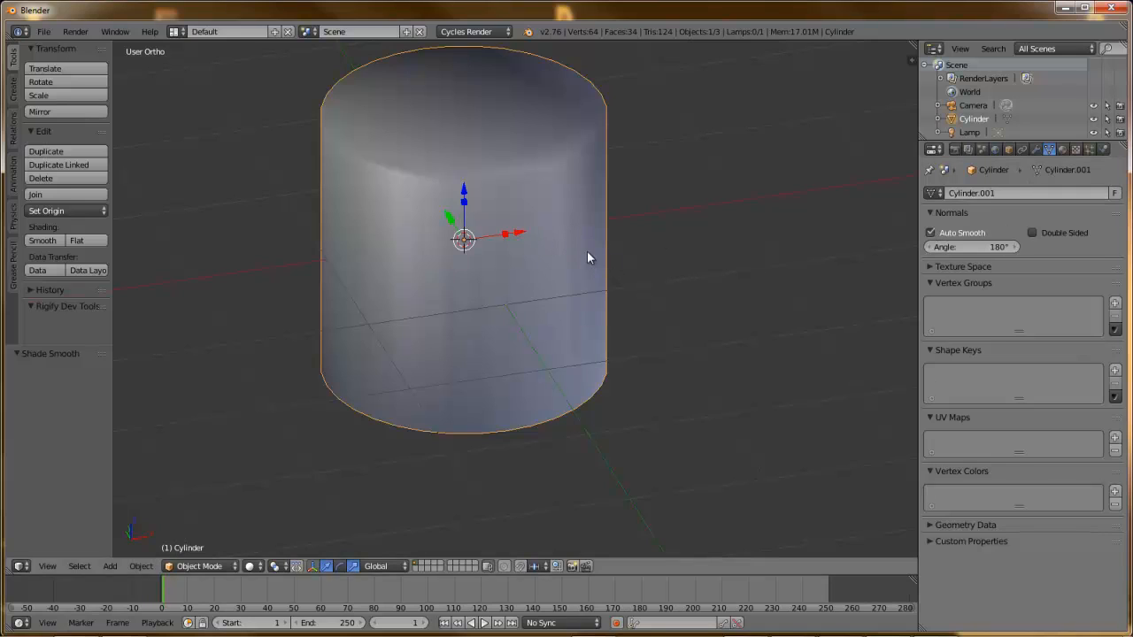
{"action": "left_click", "coordinate": [980, 247]}
{"action": "type", "text": "40"}
{"action": "key", "text": "Return"}
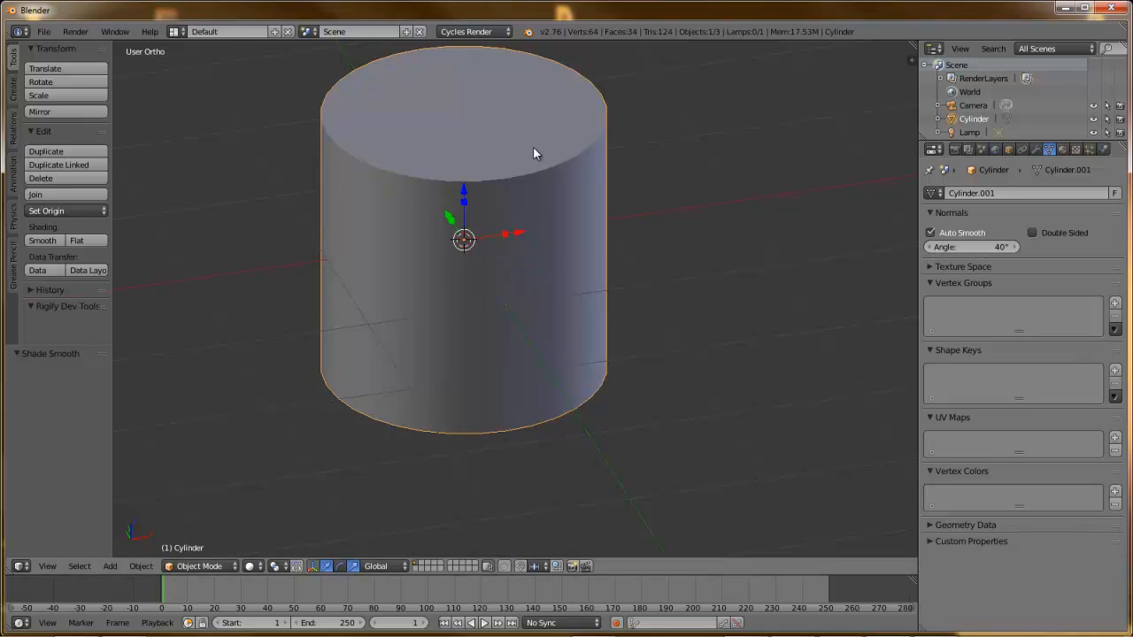
{"action": "key", "text": "KP_1"}
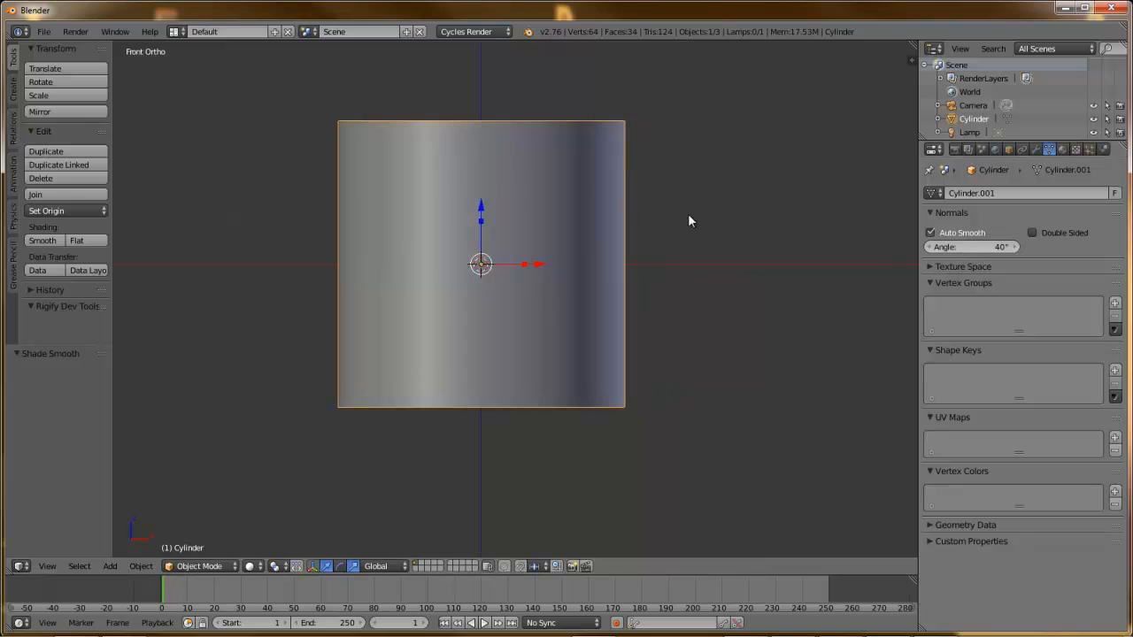
{"action": "middle_click_drag", "start_coordinate": [590, 181], "coordinate": [536, 186]}
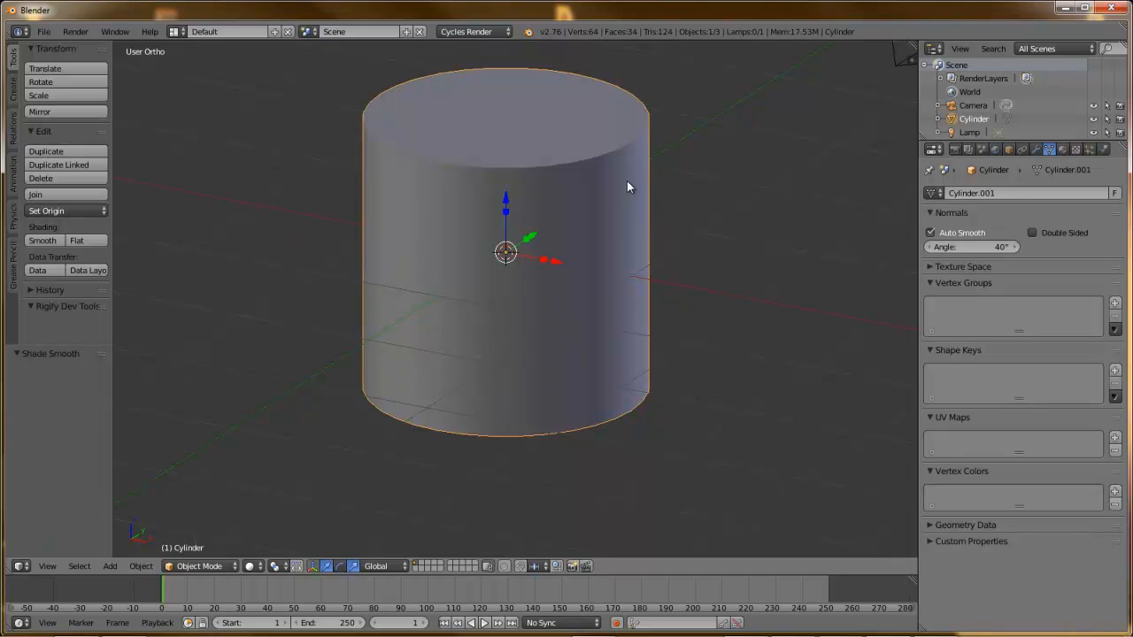
{"action": "scroll", "coordinate": [626, 182], "scroll_direction": "up", "scroll_amount": 2}
{"action": "scroll", "coordinate": [626, 182], "scroll_direction": "down", "scroll_amount": 3}
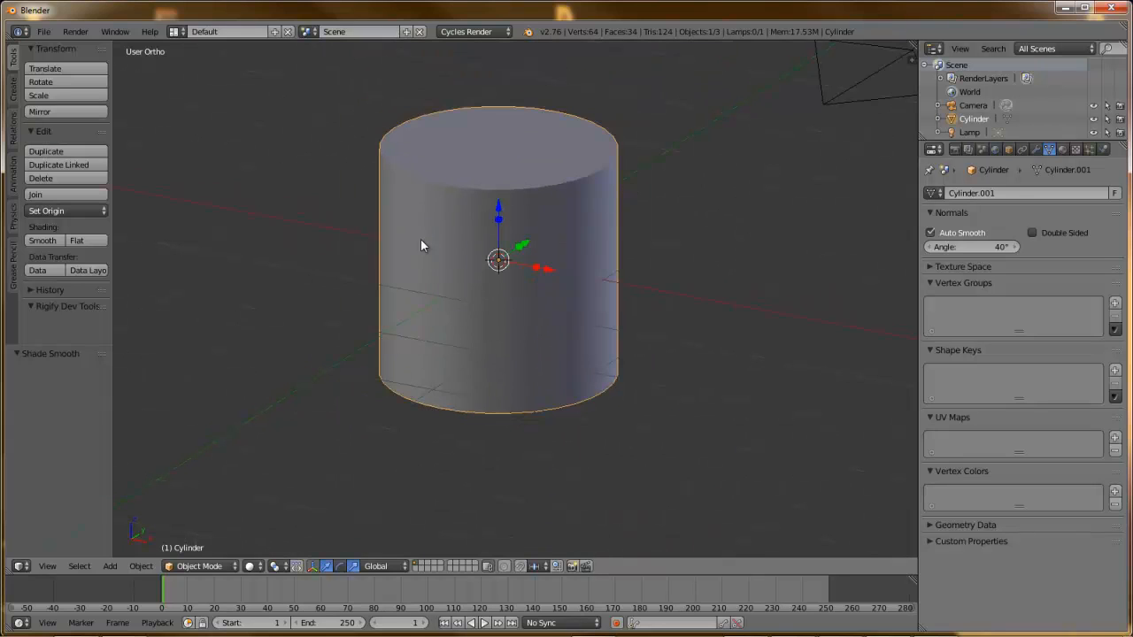
- Turn off Auto Smooth for the cylinder and apply flat shading to it
{"action": "left_click", "coordinate": [930, 232]}
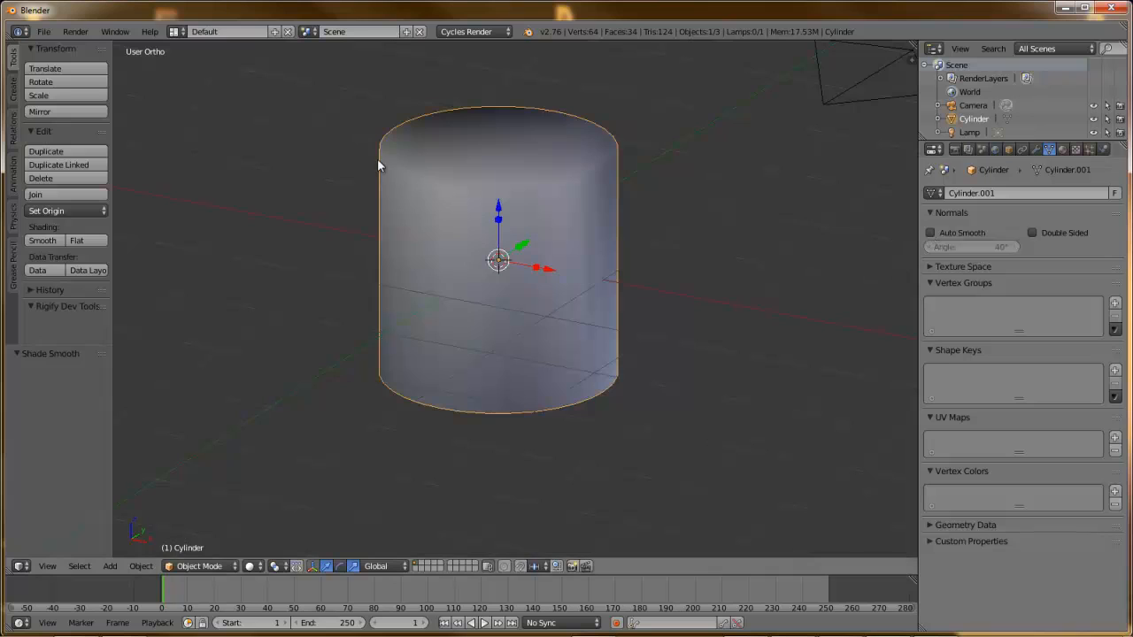
{"action": "middle_click_drag", "start_coordinate": [377, 158], "coordinate": [538, 181]}
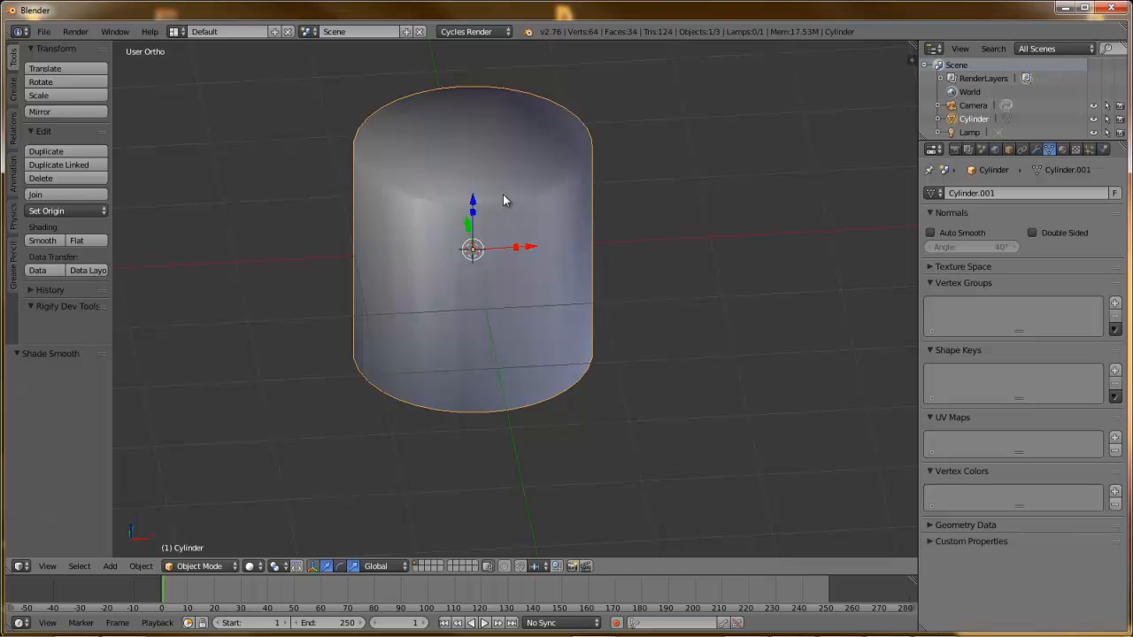
{"action": "mouse_move", "coordinate": [502, 199]}
{"action": "middle_mouse_down"}
{"action": "mouse_move", "coordinate": [552, 179]}
{"action": "mouse_move", "coordinate": [455, 210]}
{"action": "mouse_move", "coordinate": [526, 184]}
{"action": "mouse_move", "coordinate": [522, 171]}
{"action": "middle_mouse_up"}
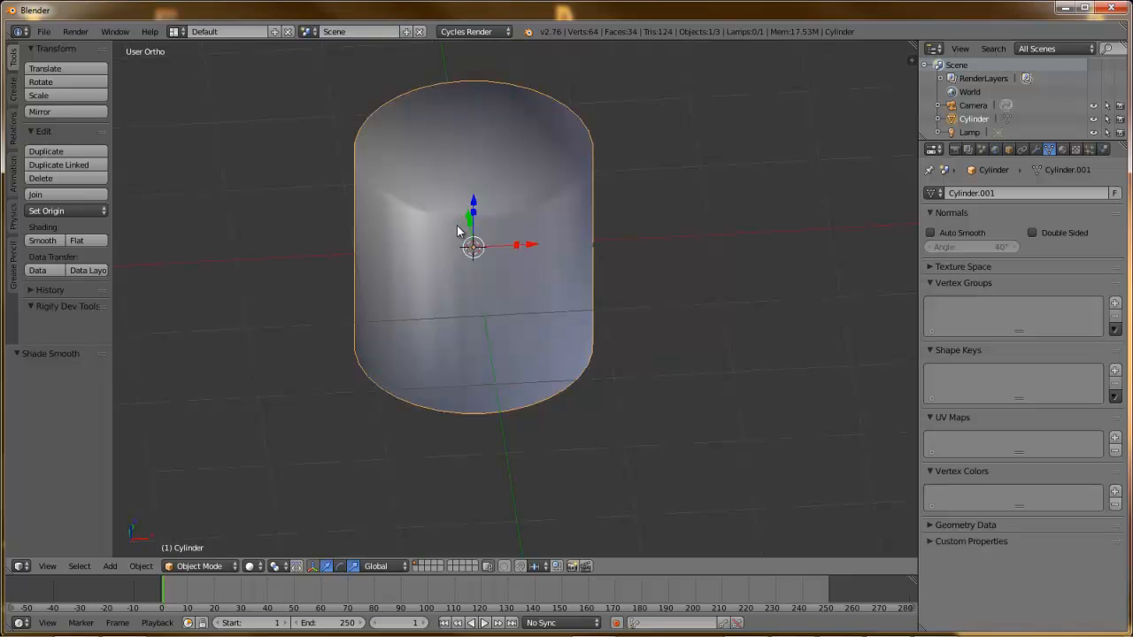
{"action": "left_click", "coordinate": [80, 240]}
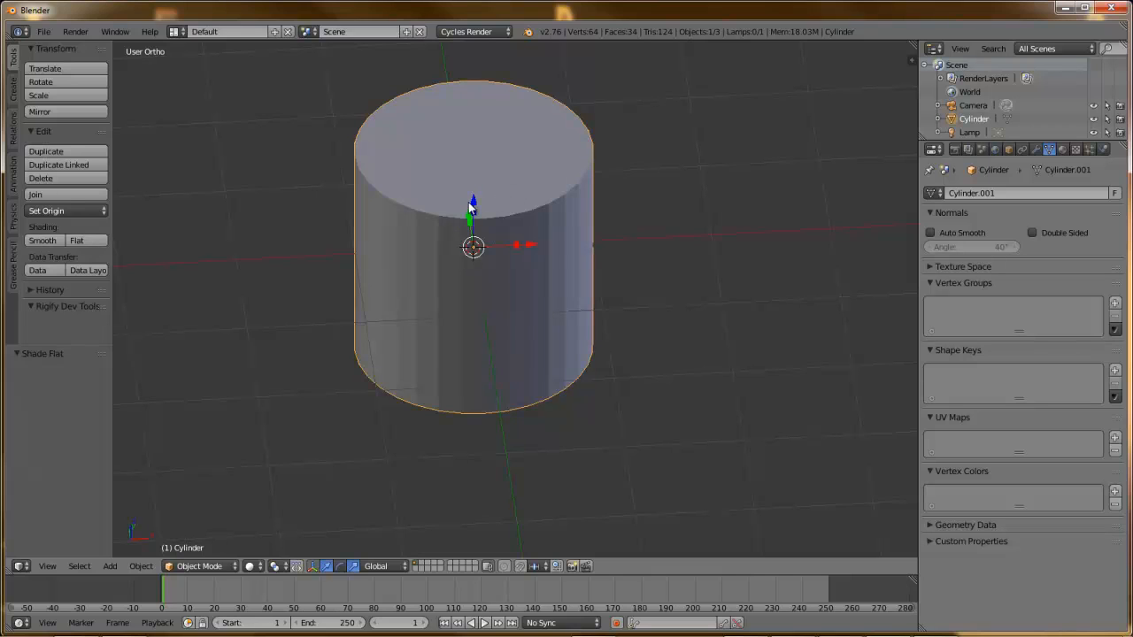
- Enter Edit Mode on the cylinder and select three alternating side faces in face select mode
{"action": "key", "text": "Tab"}
{"action": "scroll", "coordinate": [464, 245], "scroll_direction": "up", "scroll_amount": 2}
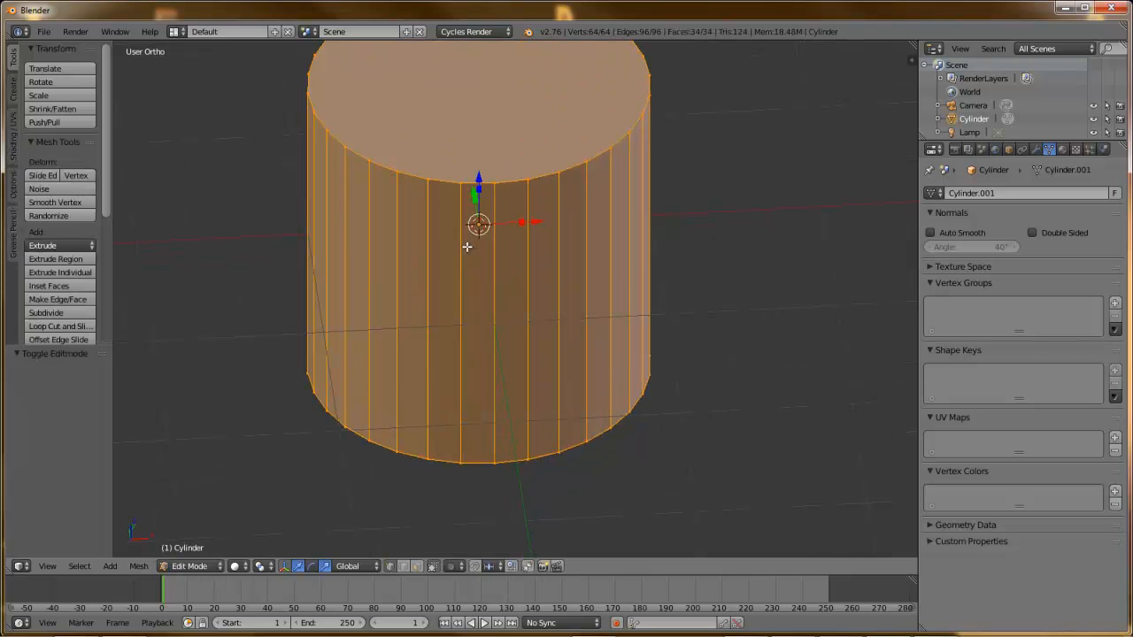
{"action": "left_click", "coordinate": [416, 566]}
{"action": "right_click", "coordinate": [487, 318]}
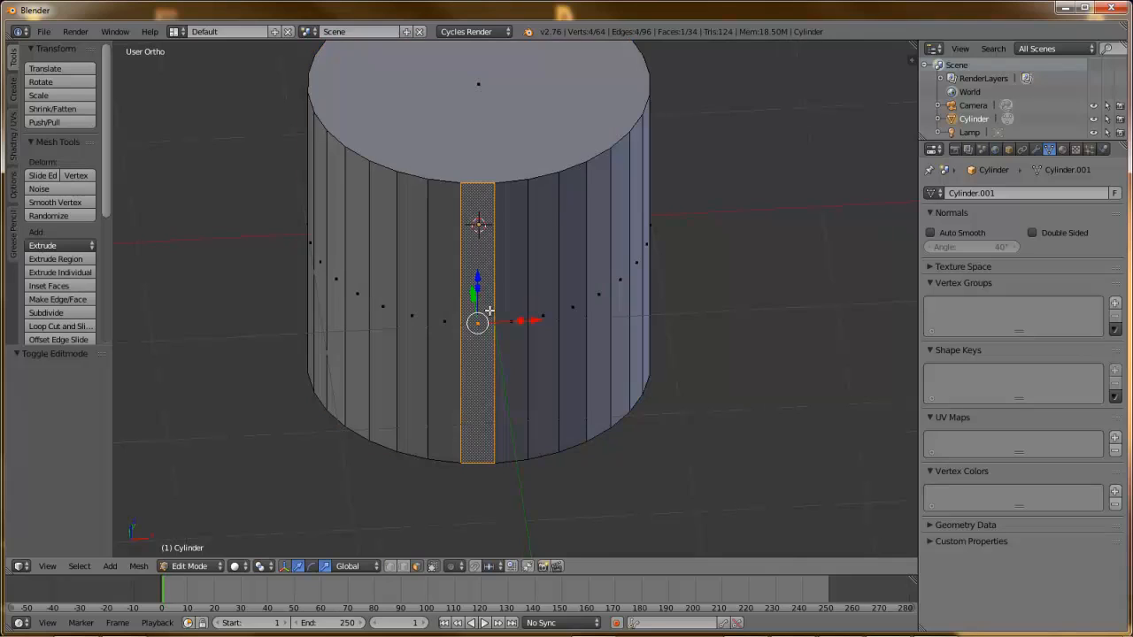
{"action": "right_click", "coordinate": [542, 301], "text": "shift"}
{"action": "right_click", "coordinate": [604, 288], "text": "shift"}
{"action": "middle_click_drag", "start_coordinate": [620, 288], "coordinate": [626, 257]}
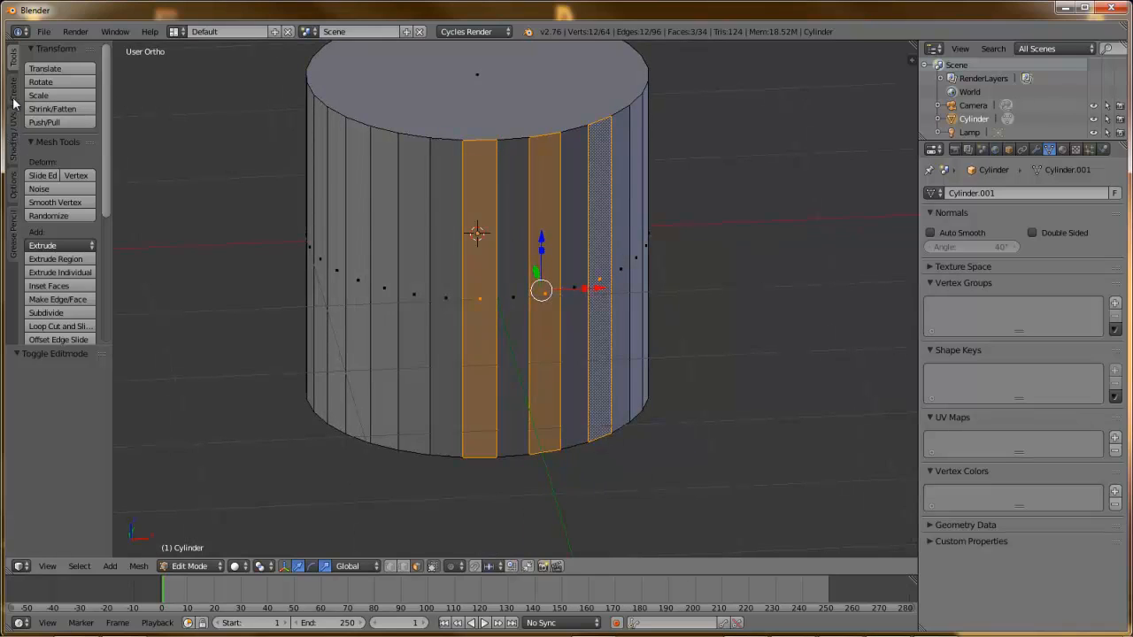
- Flip the normals of the three selected side faces, clear the selection and return to Object Mode
{"action": "left_click", "coordinate": [14, 138]}
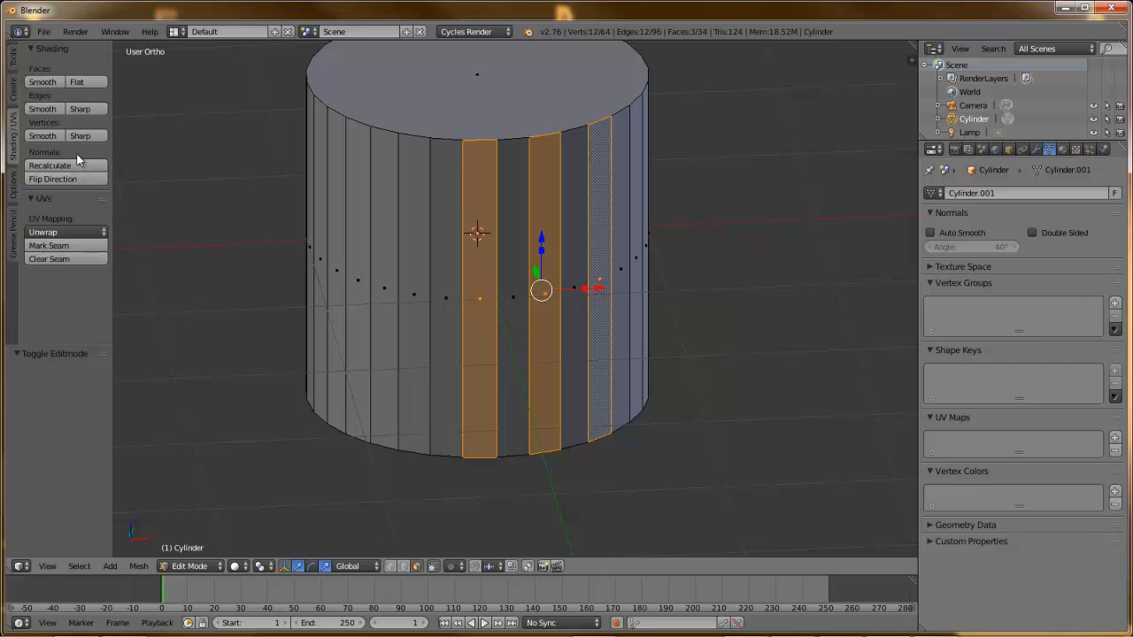
{"action": "left_click", "coordinate": [73, 178]}
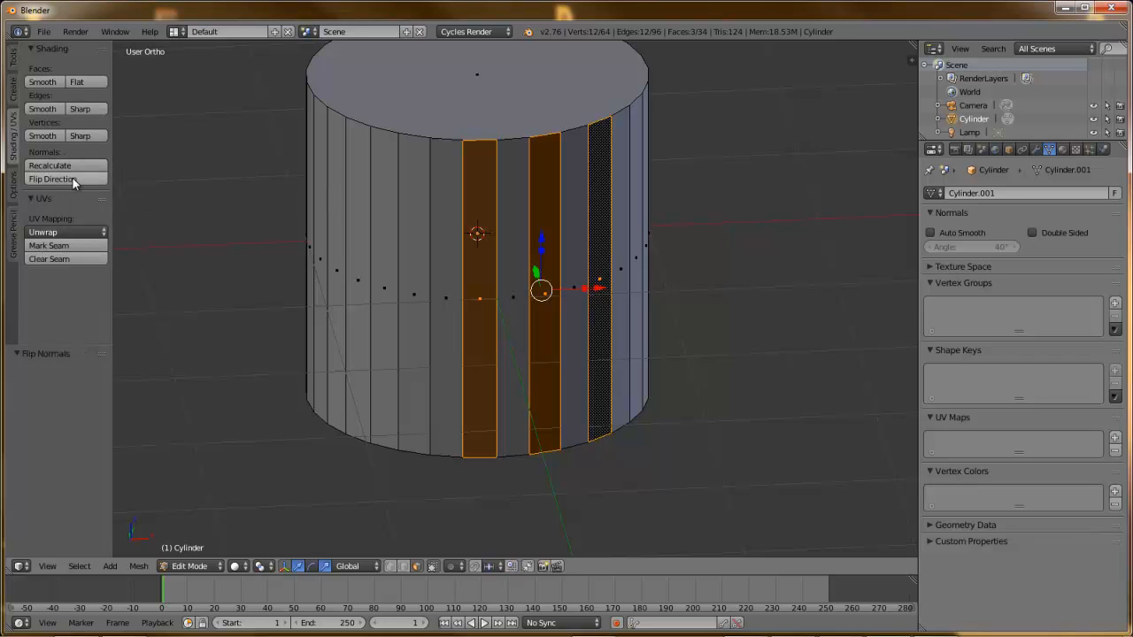
{"action": "key", "text": "a"}
{"action": "middle_click_drag", "start_coordinate": [513, 293], "coordinate": [664, 291]}
{"action": "key", "text": "Tab"}
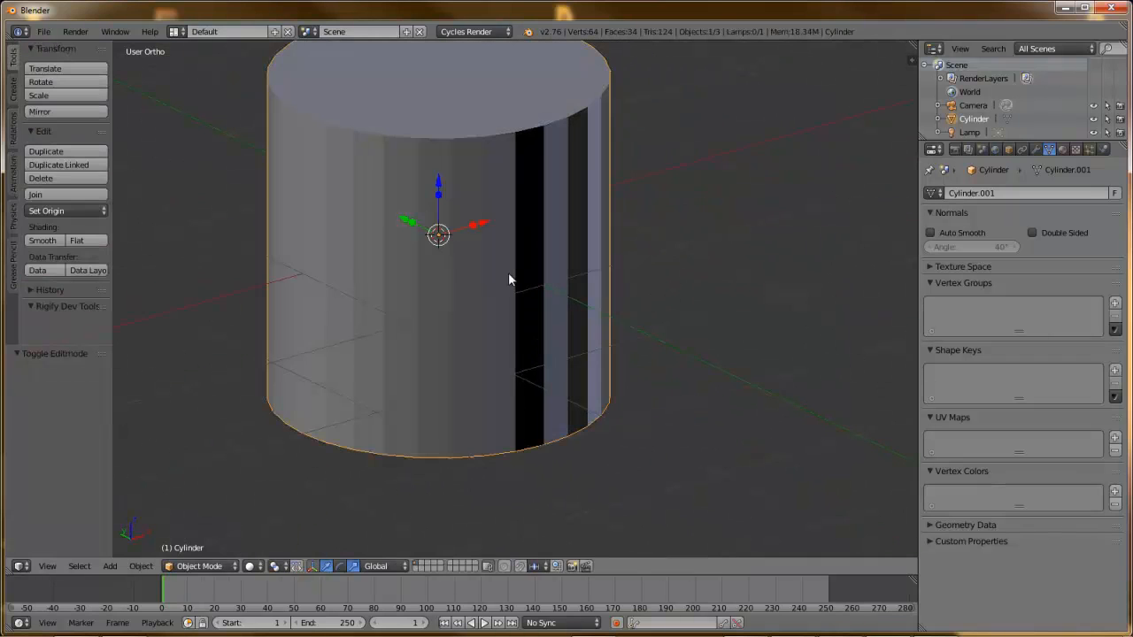
- Examine how the faces with flipped normals are shaded from different angles around the cylinder
{"action": "scroll", "coordinate": [510, 278], "scroll_direction": "down", "scroll_amount": 4}
{"action": "middle_click_drag", "start_coordinate": [560, 254], "coordinate": [505, 222]}
{"action": "scroll", "coordinate": [518, 250], "scroll_direction": "up", "scroll_amount": 3}
{"action": "scroll", "coordinate": [539, 237], "scroll_direction": "up", "scroll_amount": 3}
{"action": "scroll", "coordinate": [491, 232], "scroll_direction": "down", "scroll_amount": 4}
{"action": "scroll", "coordinate": [460, 262], "scroll_direction": "up", "scroll_amount": 2}
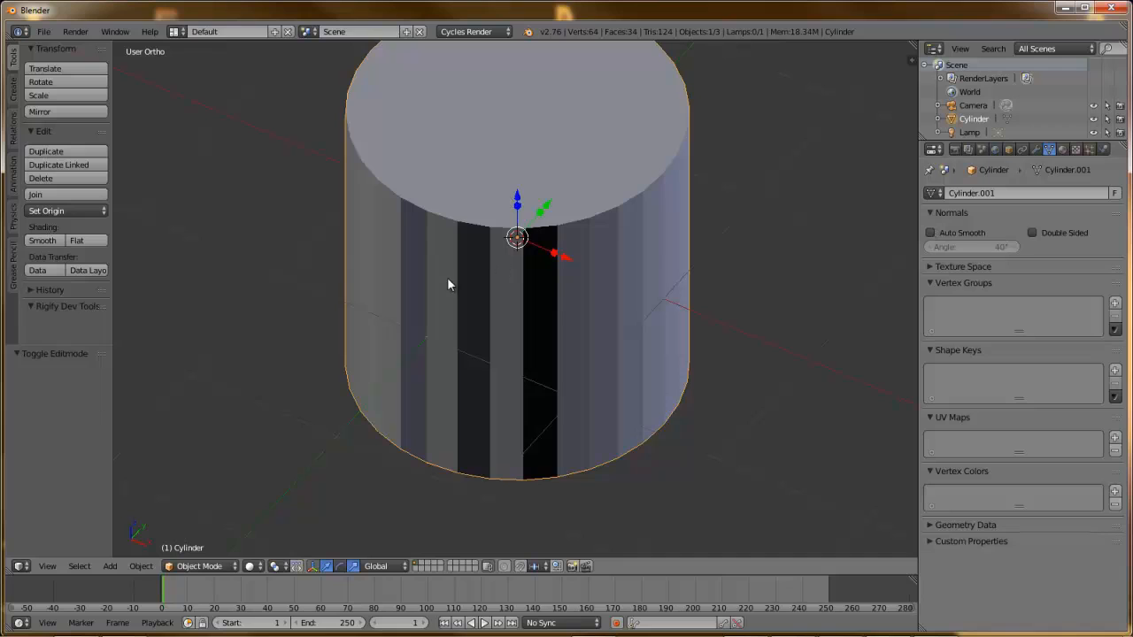
{"action": "middle_click_drag", "start_coordinate": [449, 284], "coordinate": [570, 254]}
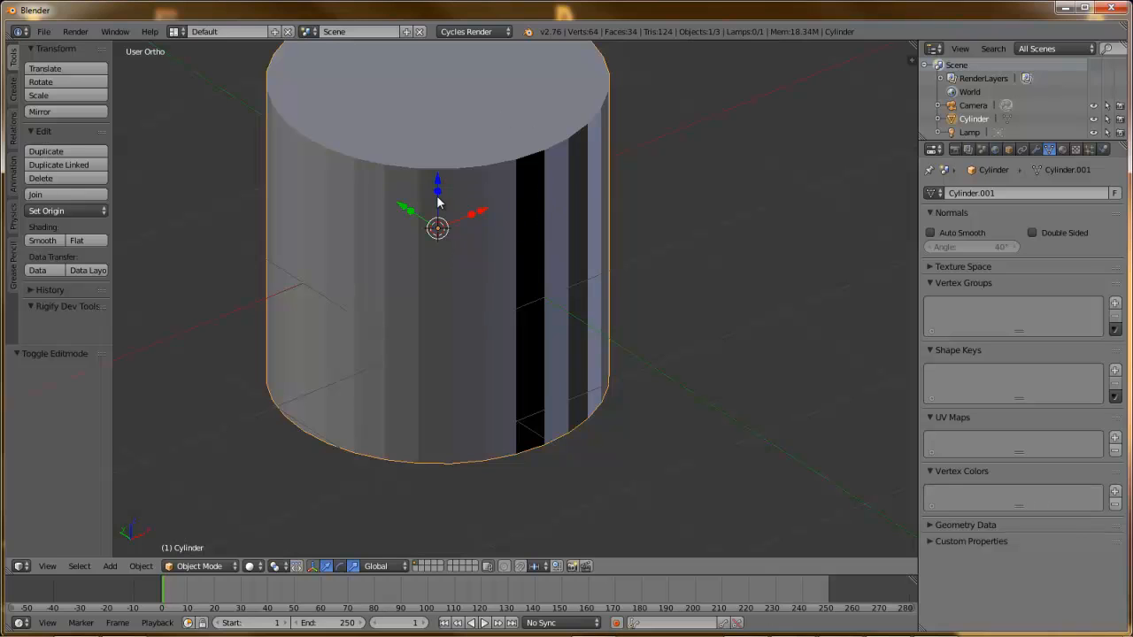
{"action": "middle_click_drag", "start_coordinate": [435, 380], "coordinate": [408, 351]}
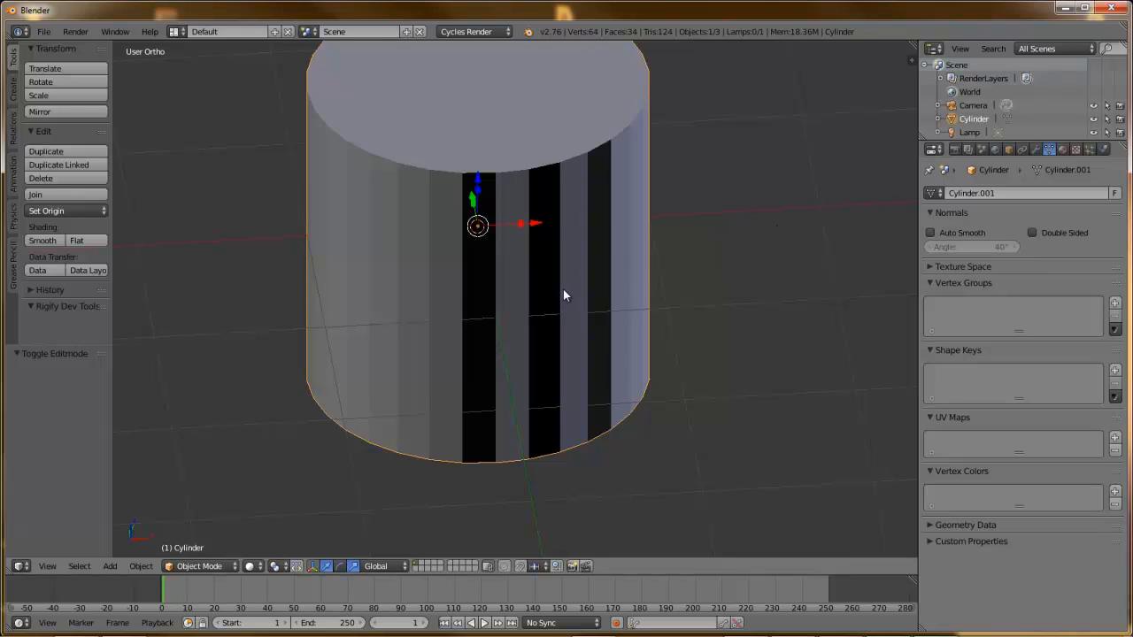
- Select the whole cylinder mesh in Edit Mode and recalculate its normals to face outward
{"action": "key", "text": "Tab"}
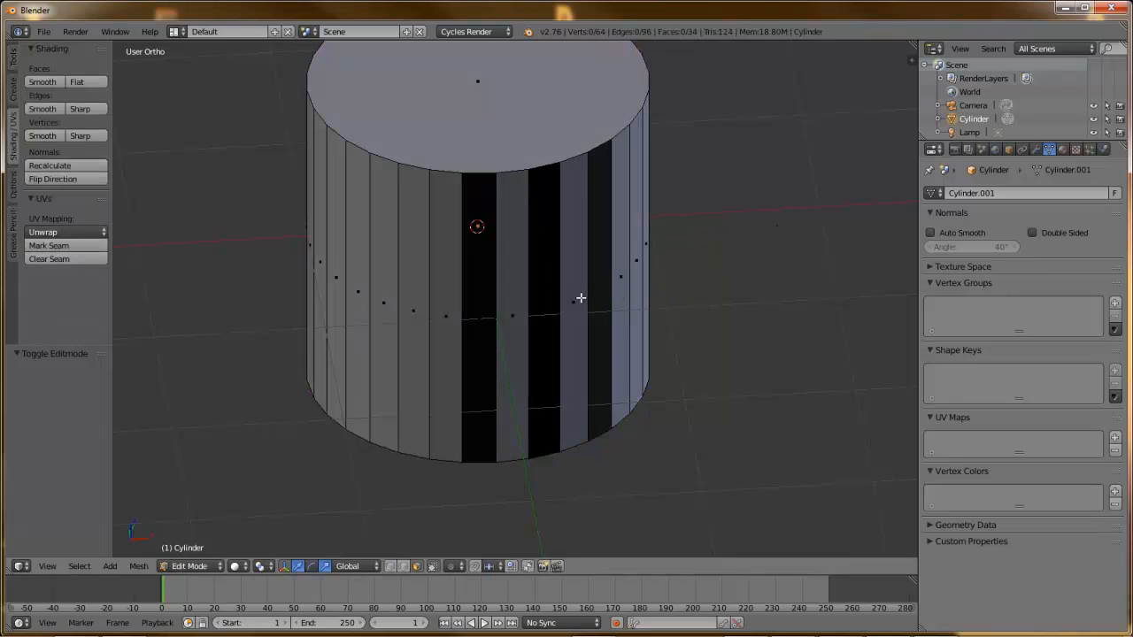
{"action": "key", "text": "a"}
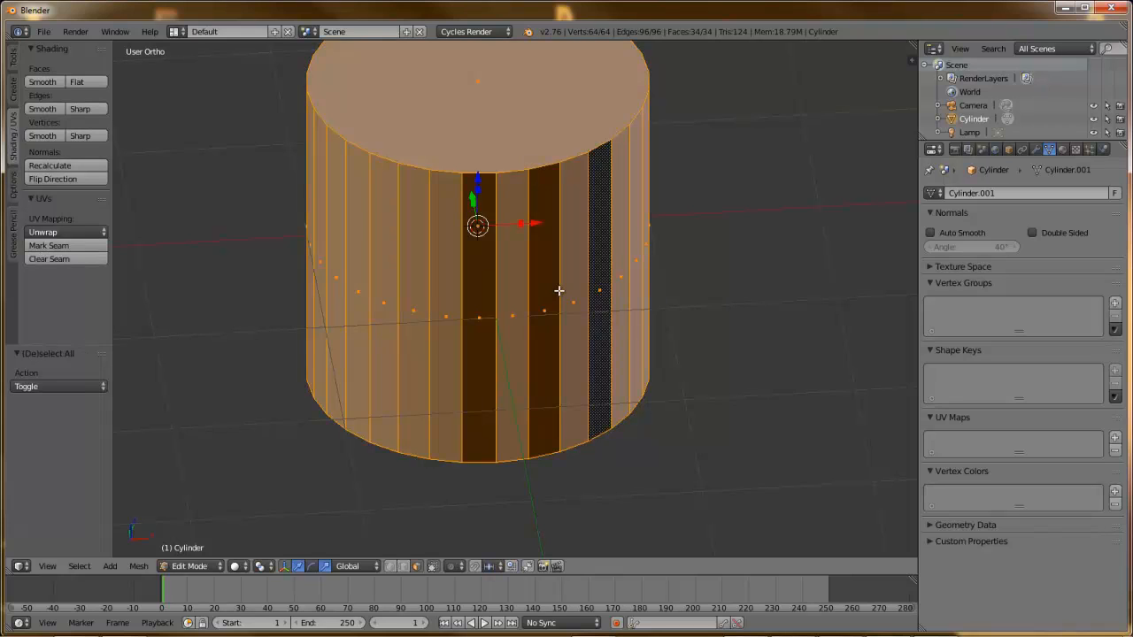
{"action": "key", "text": "ctrl+n"}
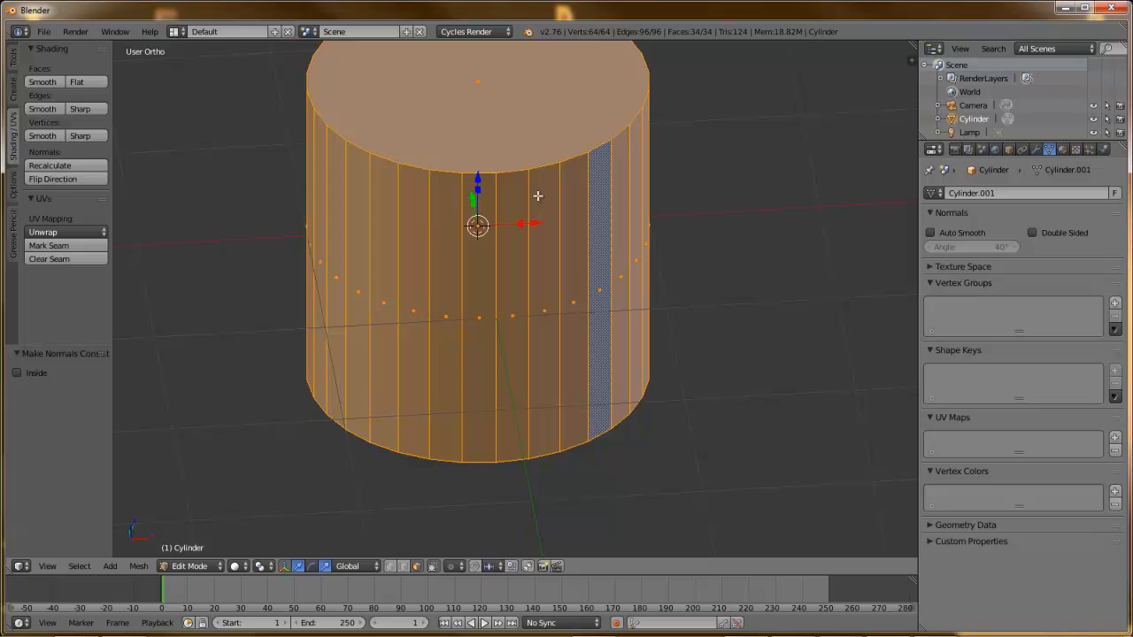
- Flip the normal of a single front side face and recalculate it to face outward
{"action": "right_click", "coordinate": [516, 308]}
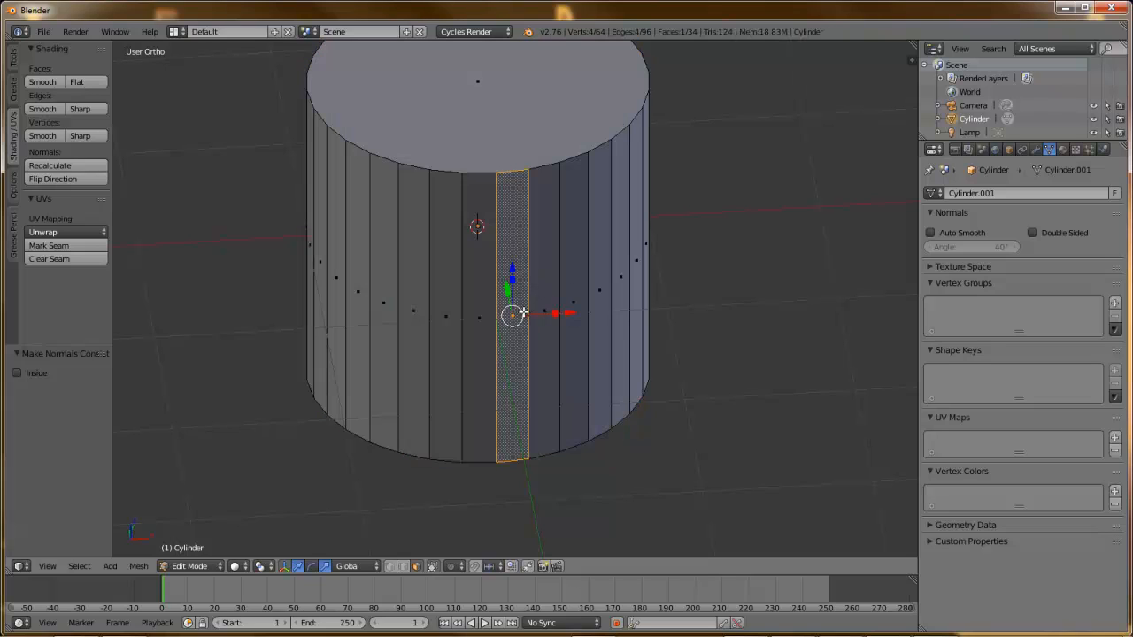
{"action": "left_click", "coordinate": [88, 180]}
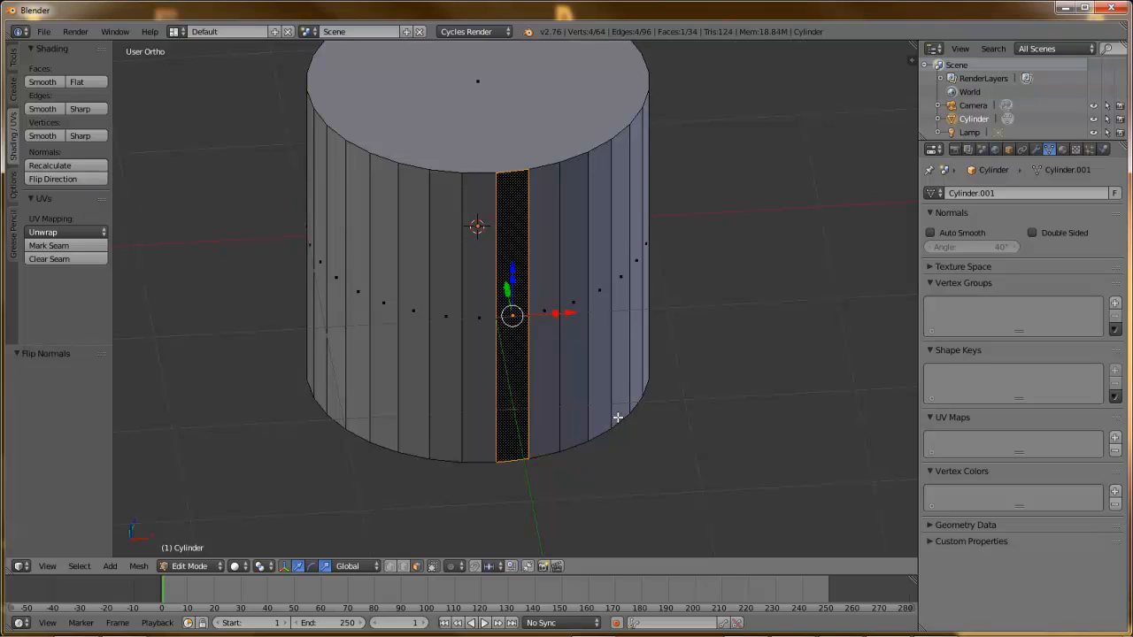
{"action": "key", "text": "ctrl+n"}
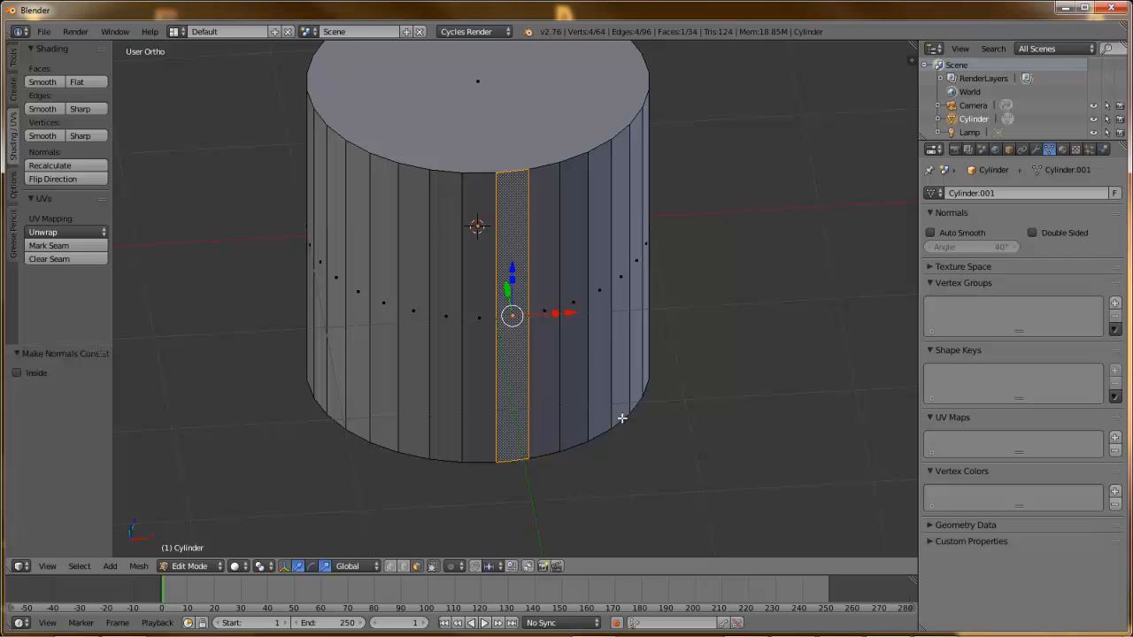
- Leave Edit Mode and view the whole cylinder in Object Mode
{"action": "scroll", "coordinate": [551, 322], "scroll_direction": "down", "scroll_amount": 2}
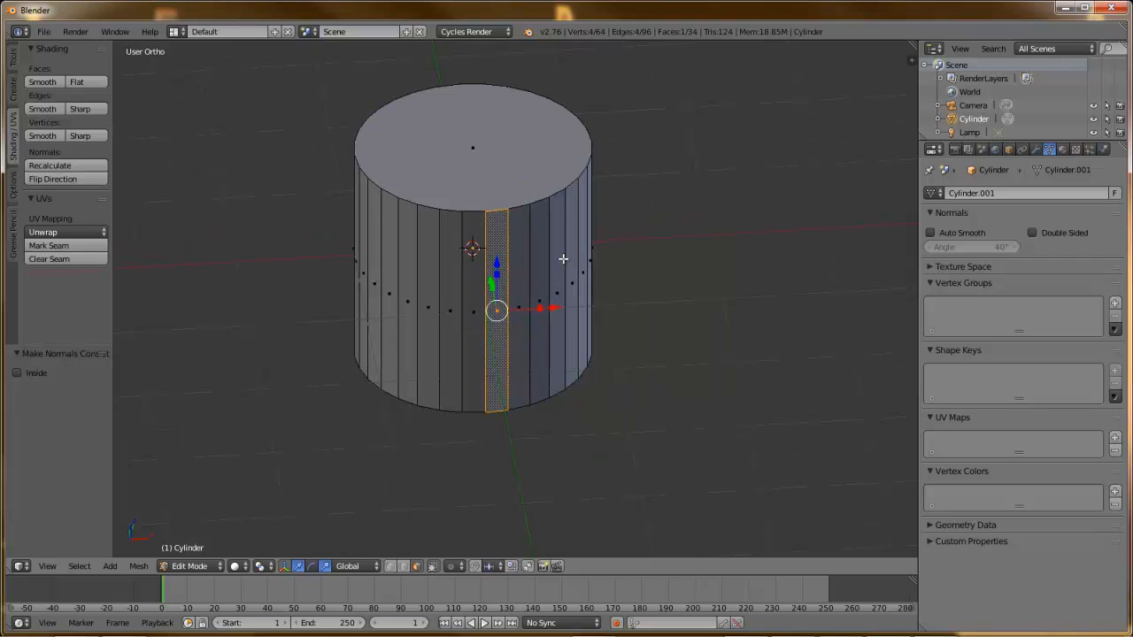
{"action": "scroll", "coordinate": [563, 258], "scroll_direction": "down", "scroll_amount": 3}
{"action": "key", "text": "Tab"}
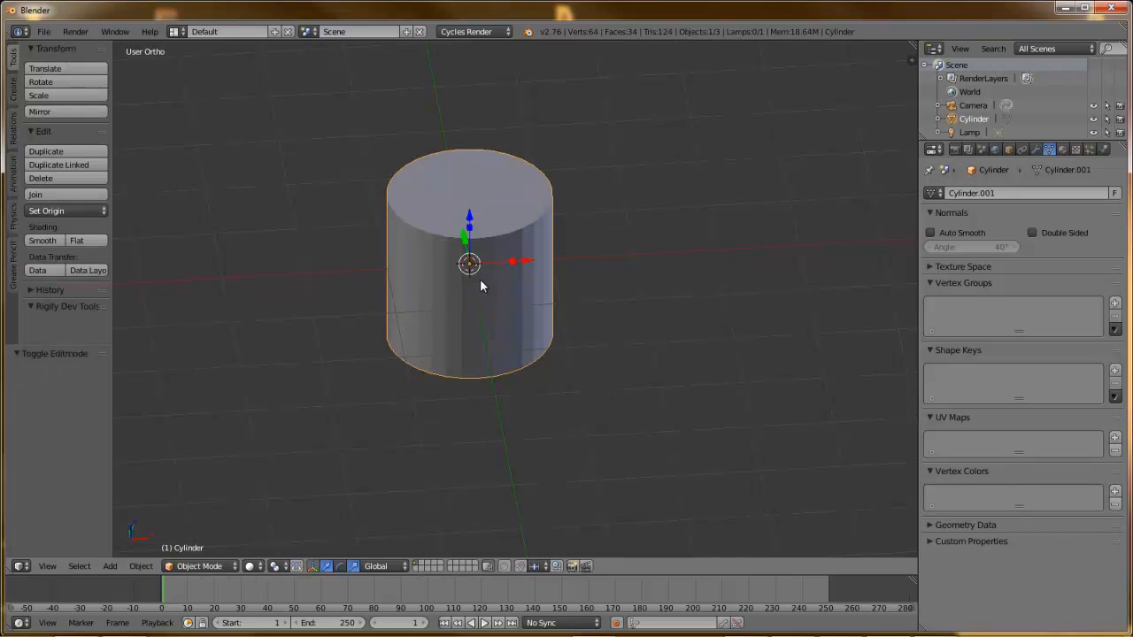